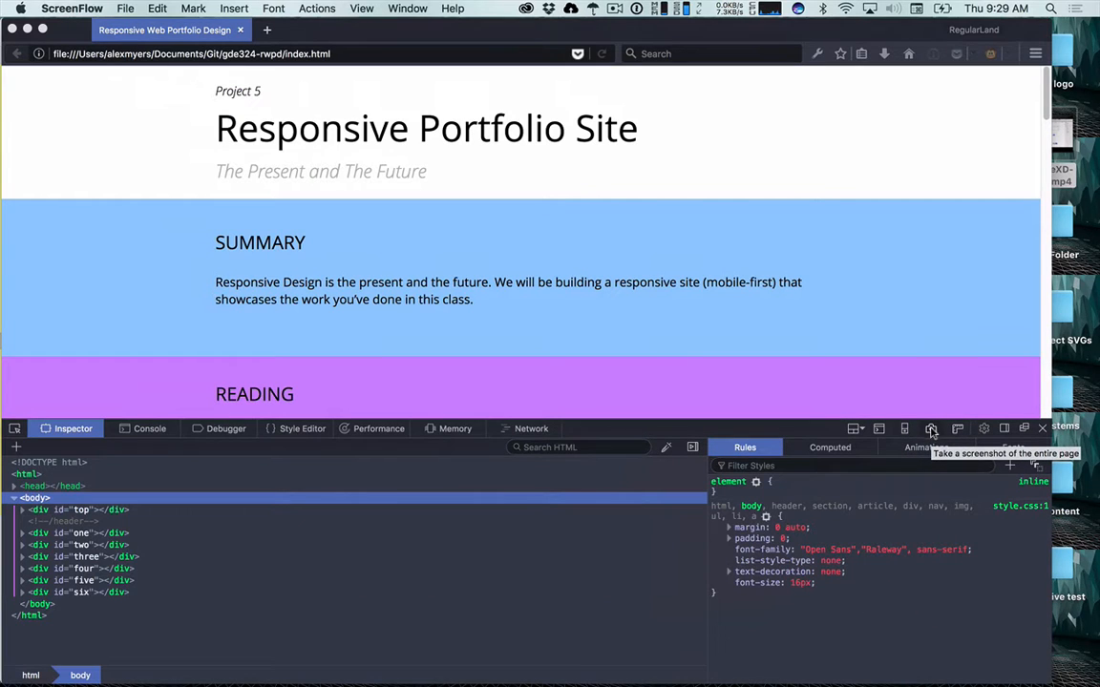
Take a screenshot of the entire Responsive Portfolio Site page and open the saved image from the Downloads folder.
click(931, 429)
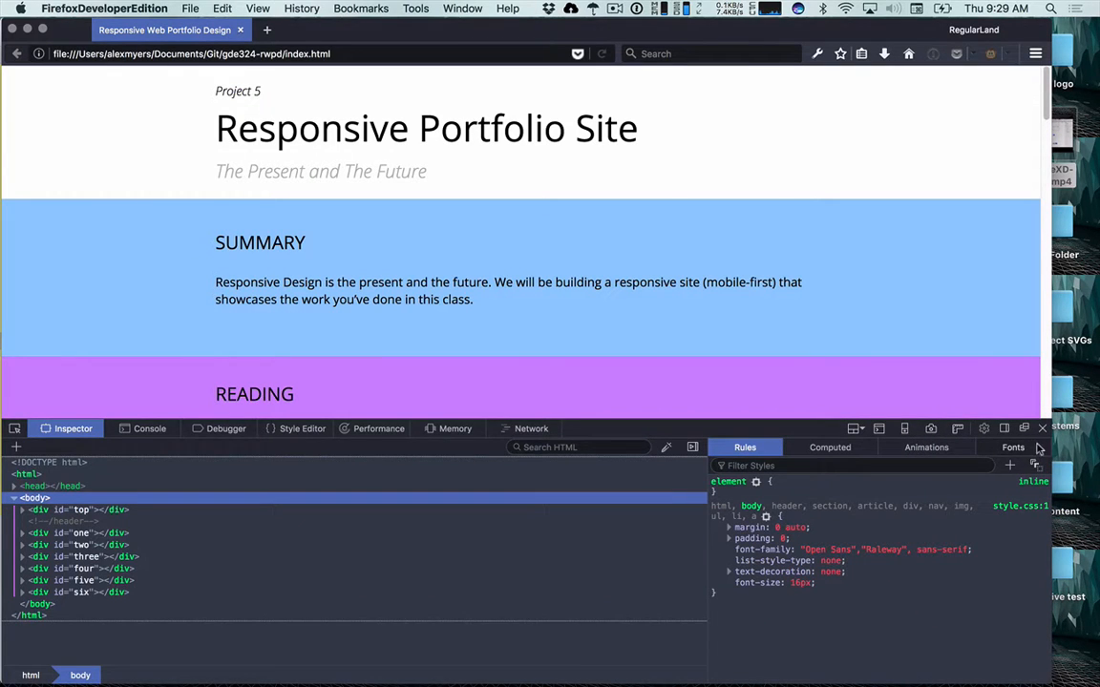
click(931, 429)
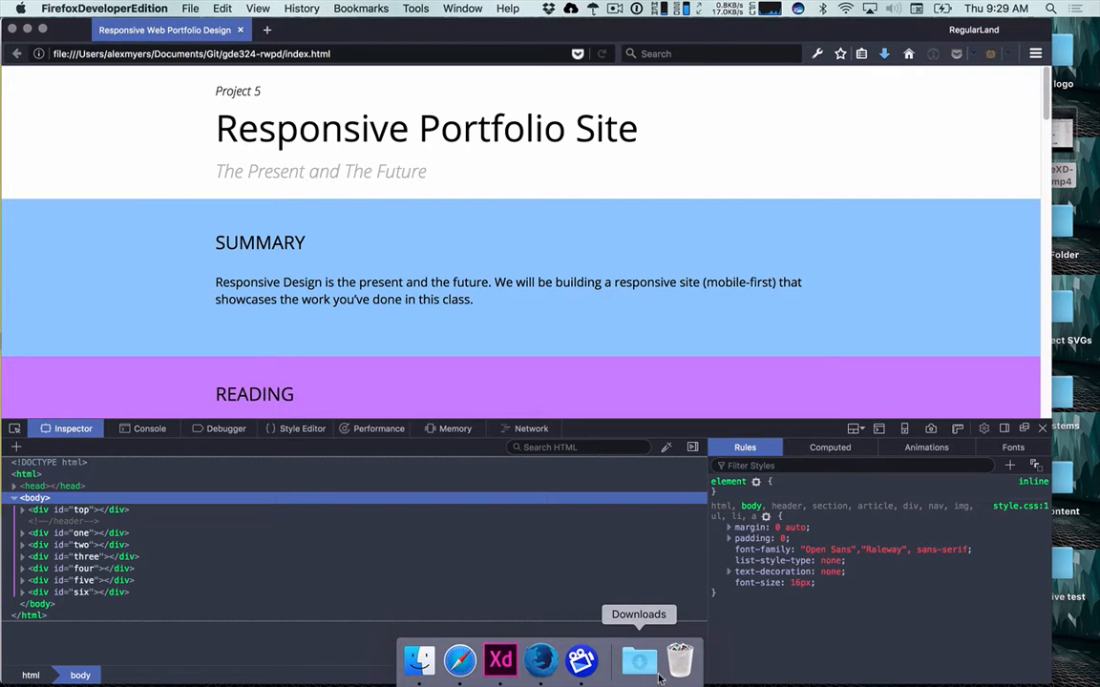
click(638, 660)
click(377, 164)
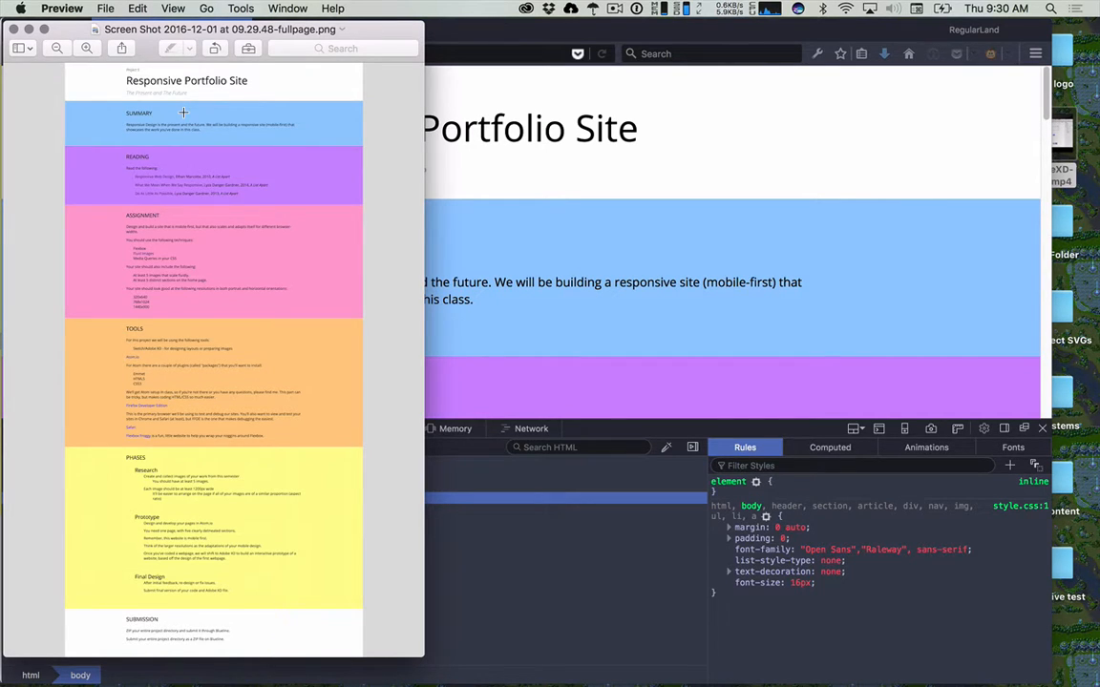
Switch to Safari and inspect an element of the Responsive Web Portfolio Design page, docking the Web Inspector below the page.
click(735, 168)
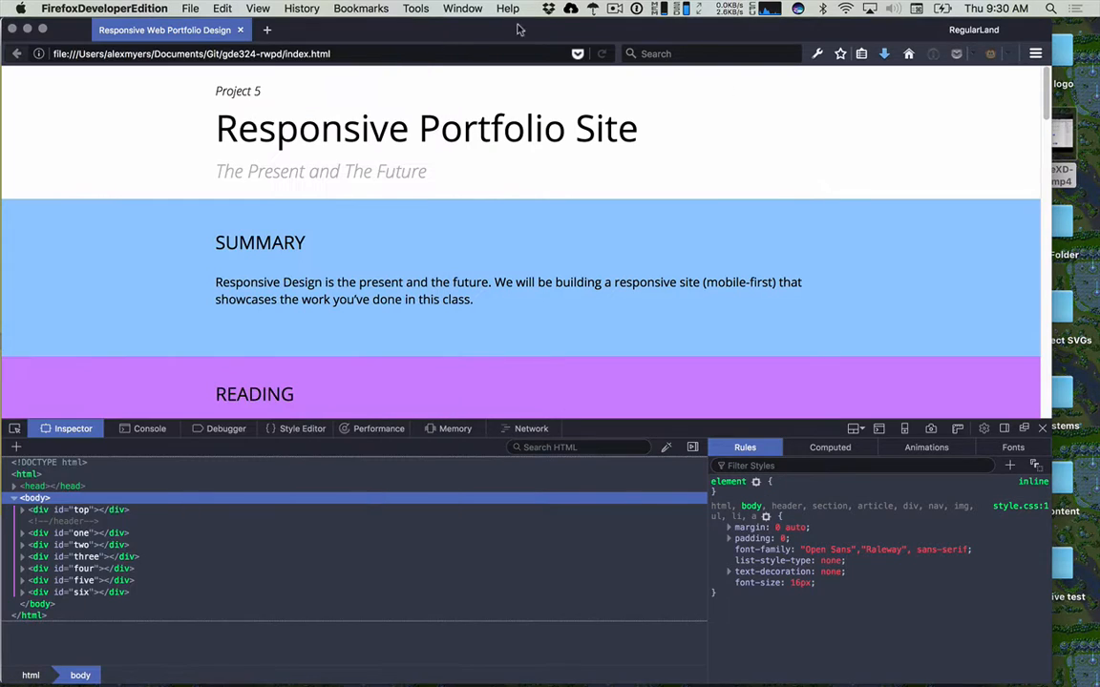
key(super+Tab)
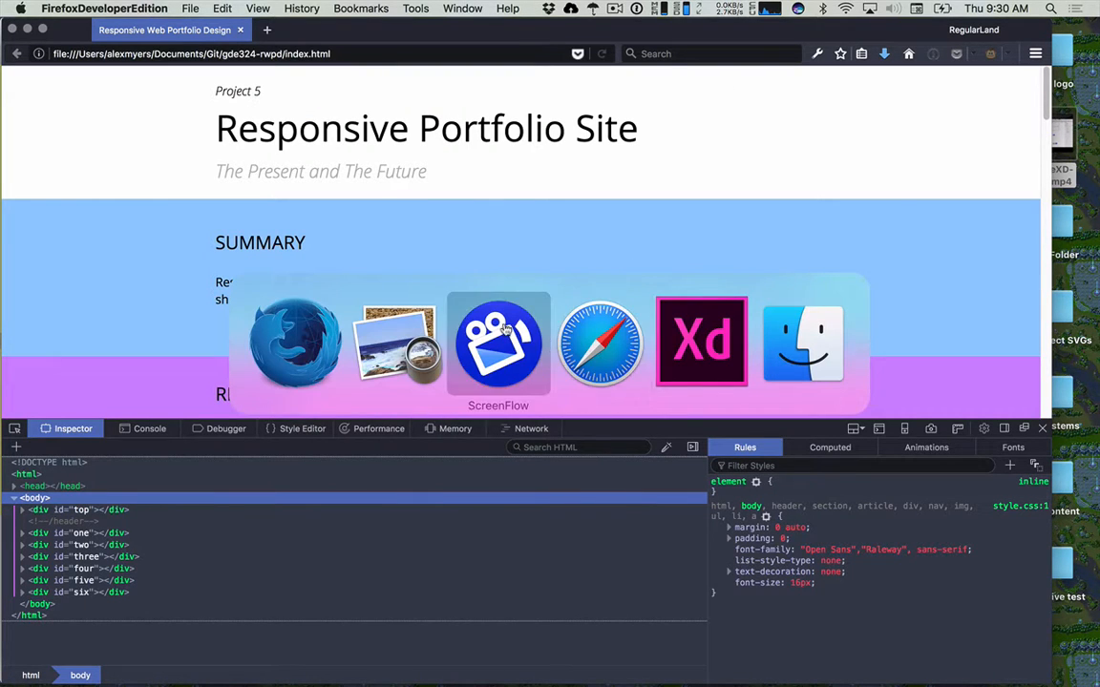
click(599, 342)
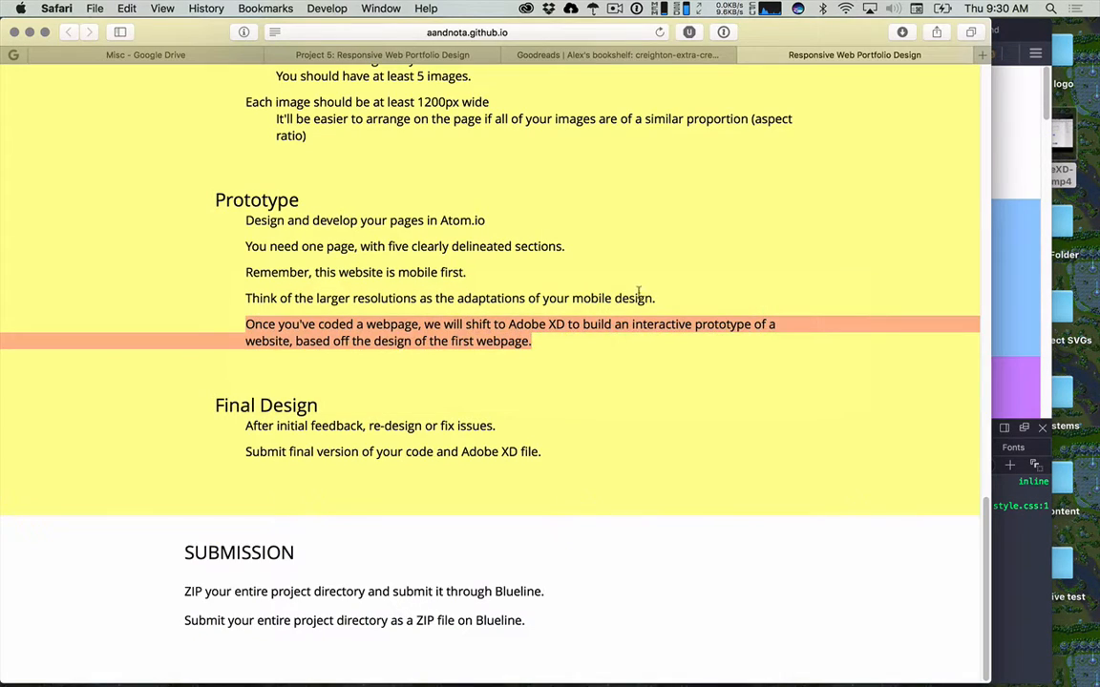
right_click(604, 420)
click(649, 570)
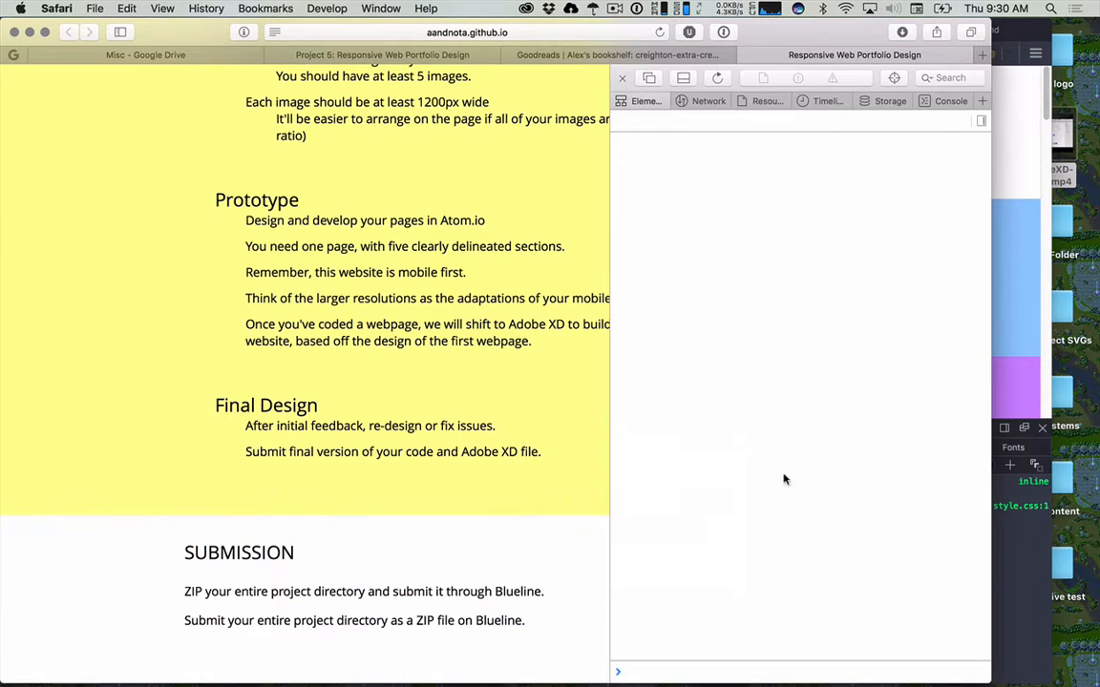
click(683, 80)
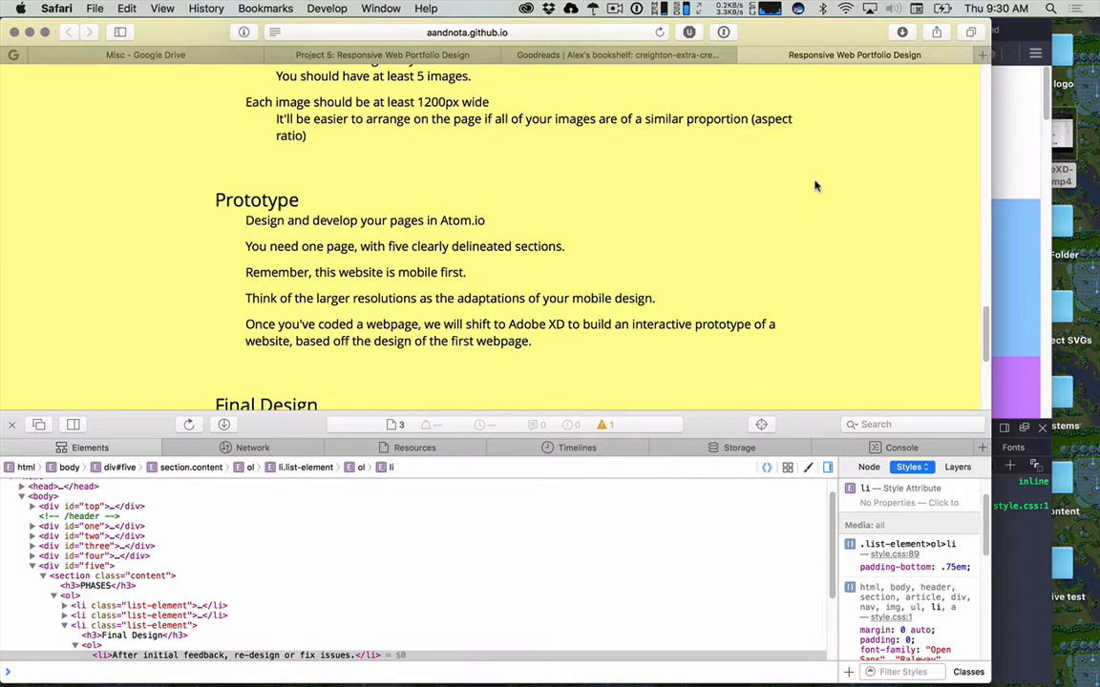
Search Google in a new tab for "safari web developer full page screenshot".
key(super+t)
text(safari)
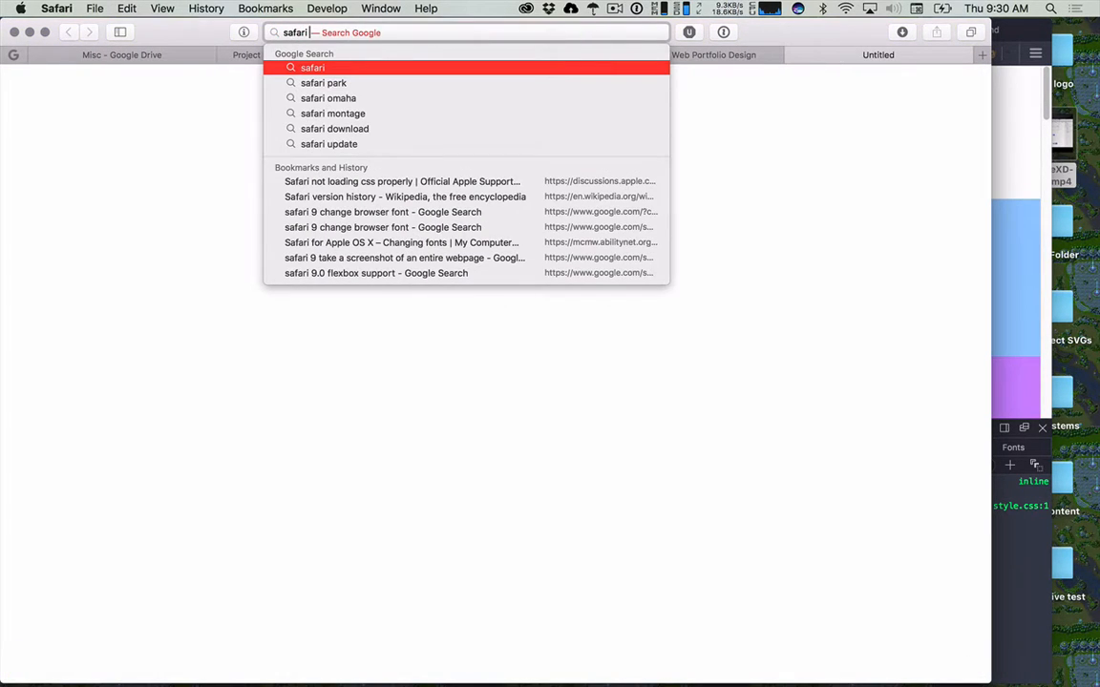
text( web develeop)
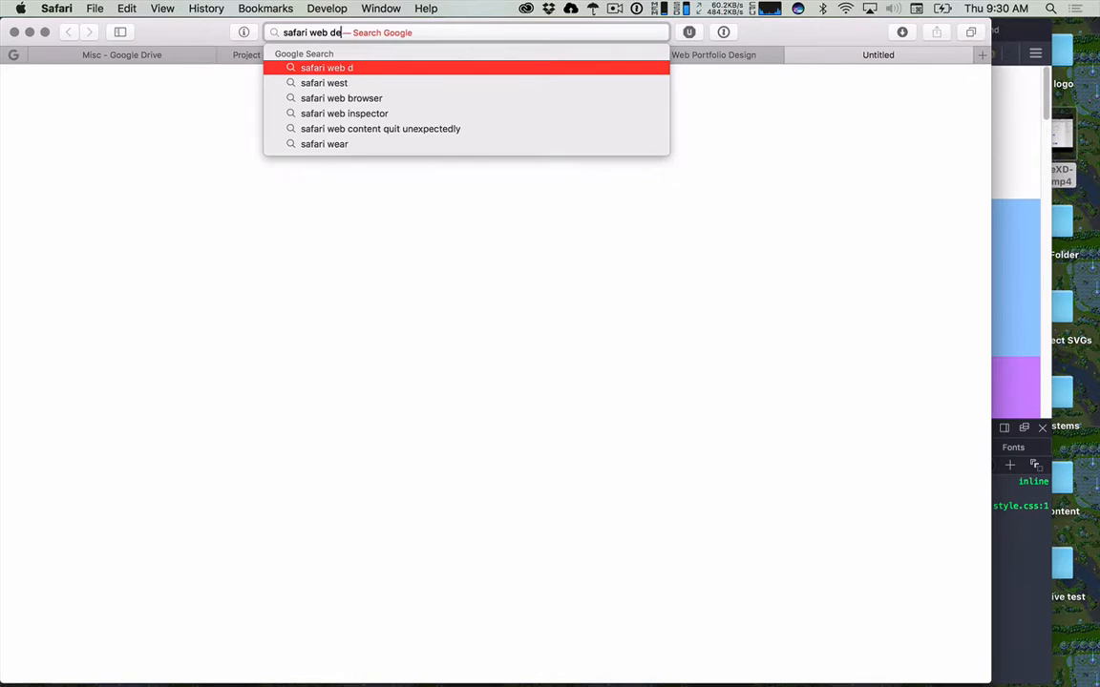
key(BackSpace)
key(BackSpace)
key(BackSpace)
key(BackSpace)
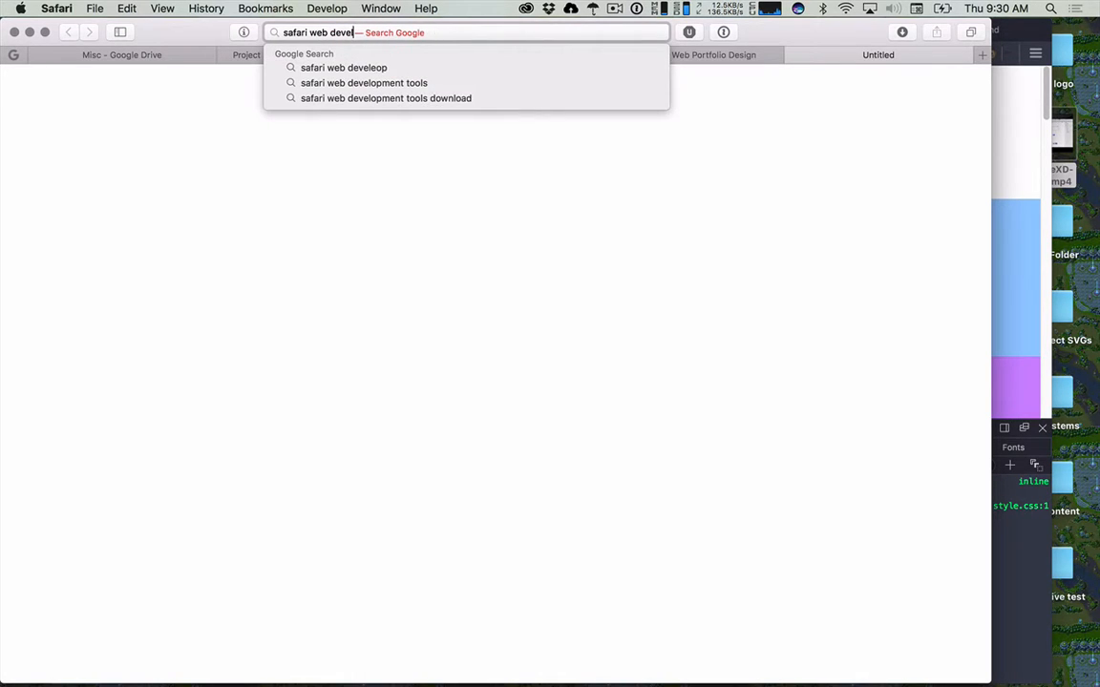
text(loper)
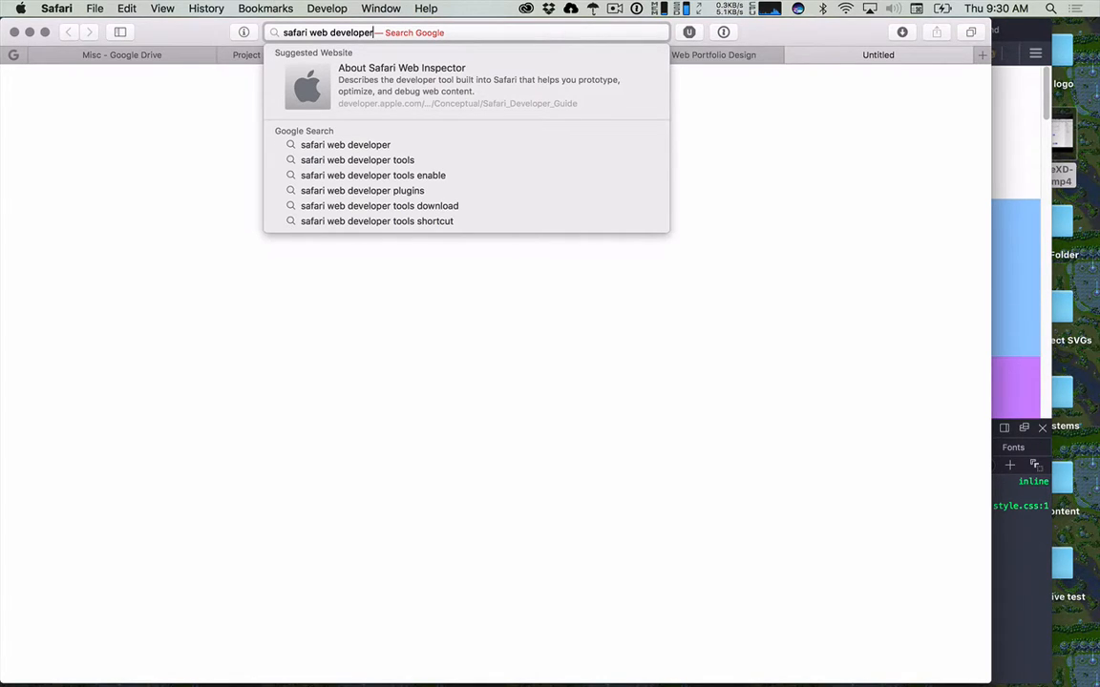
text(fu)
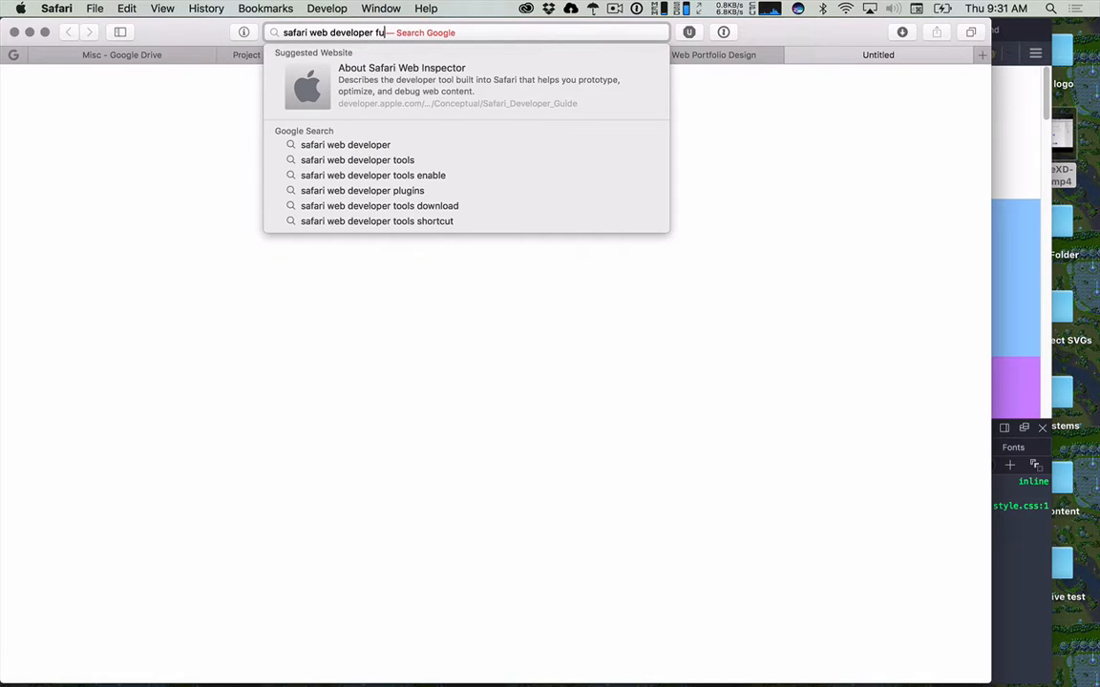
text(ll page screenshot)
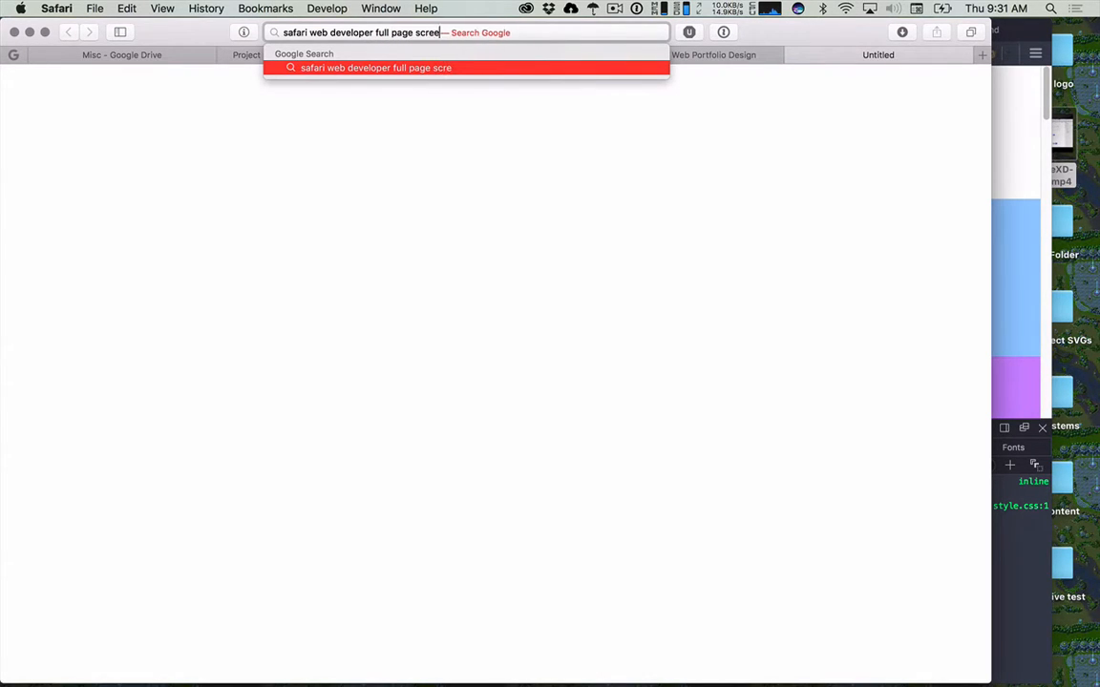
key(Return)
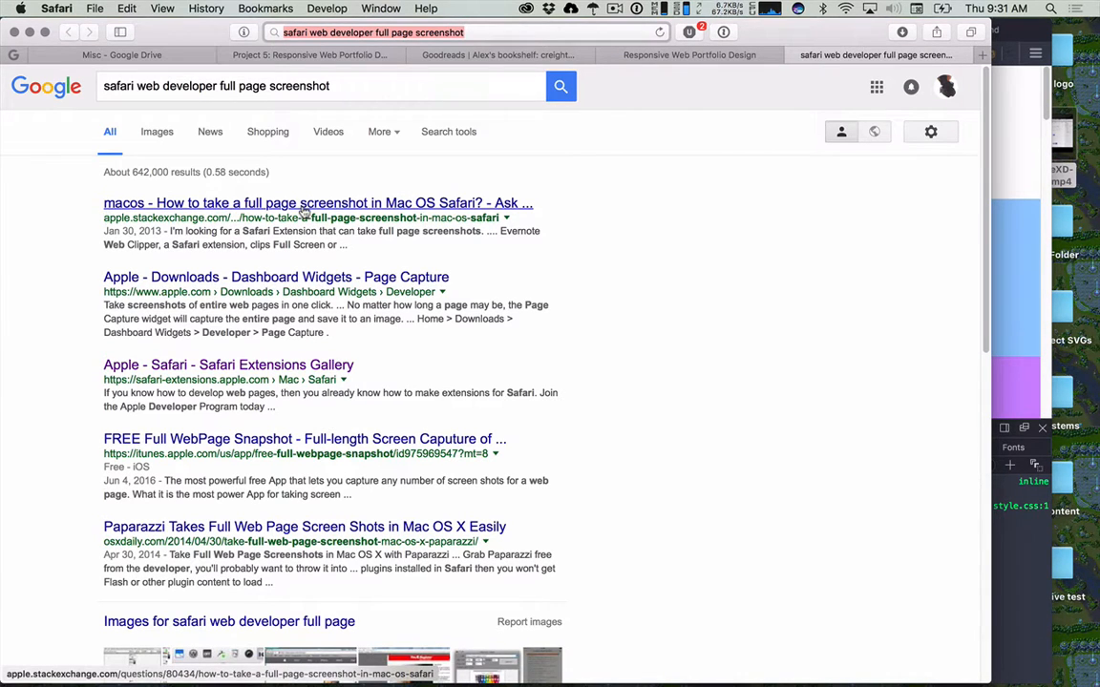
Open the Ask Different question on full-page screenshots, follow its link to "Saving a Safari page as a PNG image", and export that page as PDF to the Desktop.
click(304, 204)
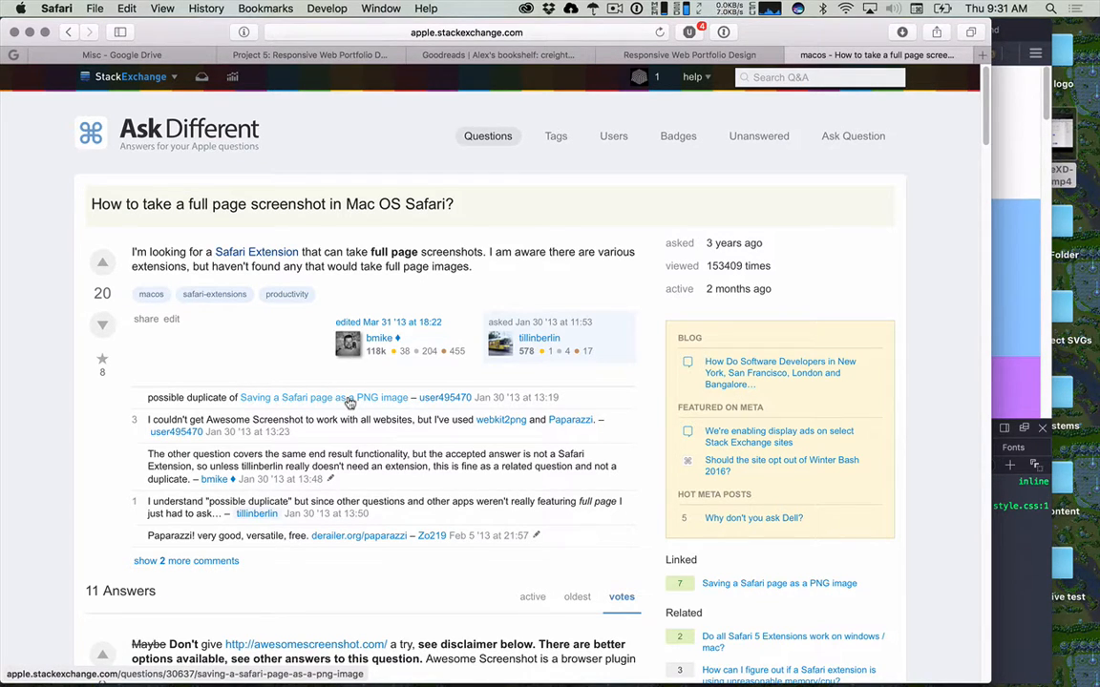
click(350, 402)
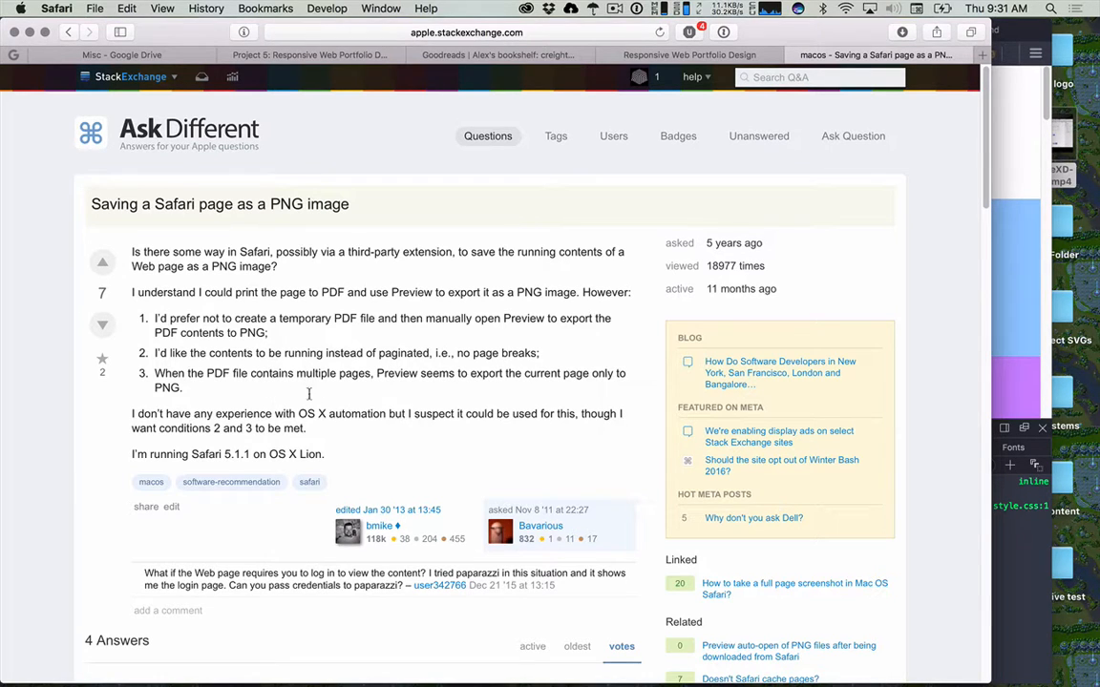
click(94, 9)
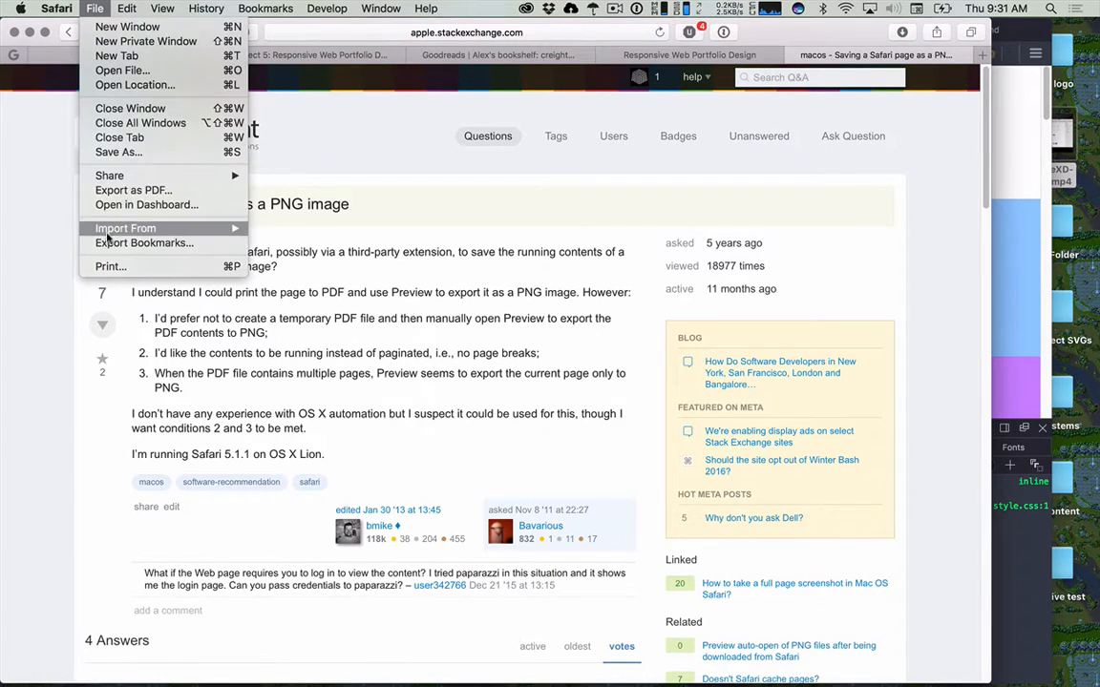
click(132, 191)
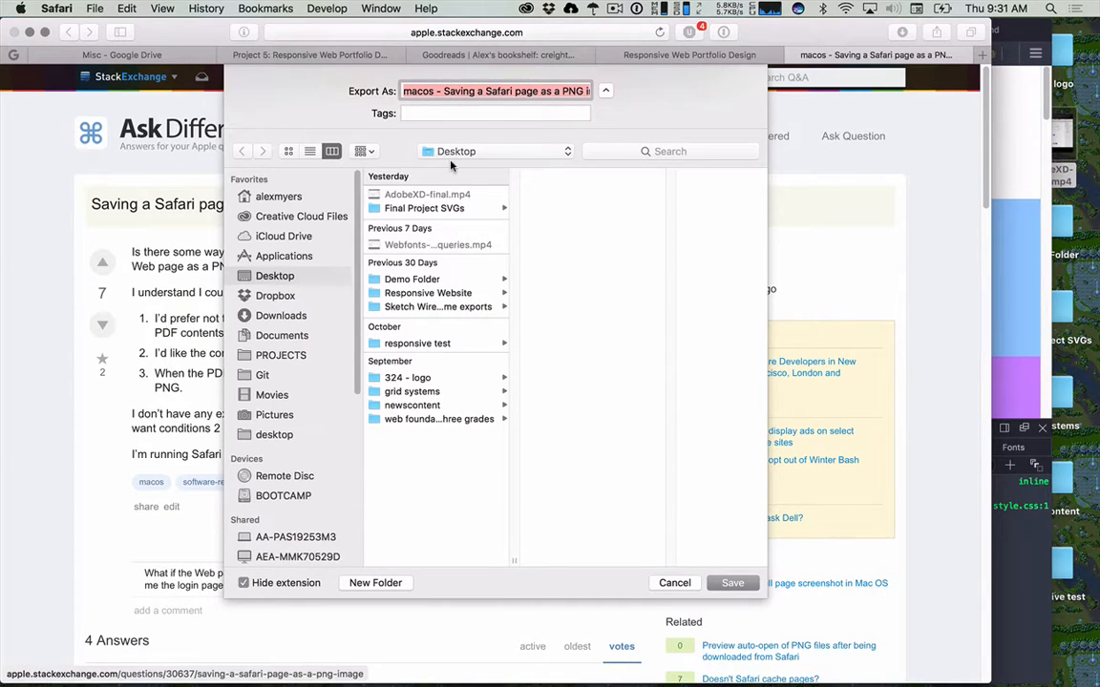
click(731, 583)
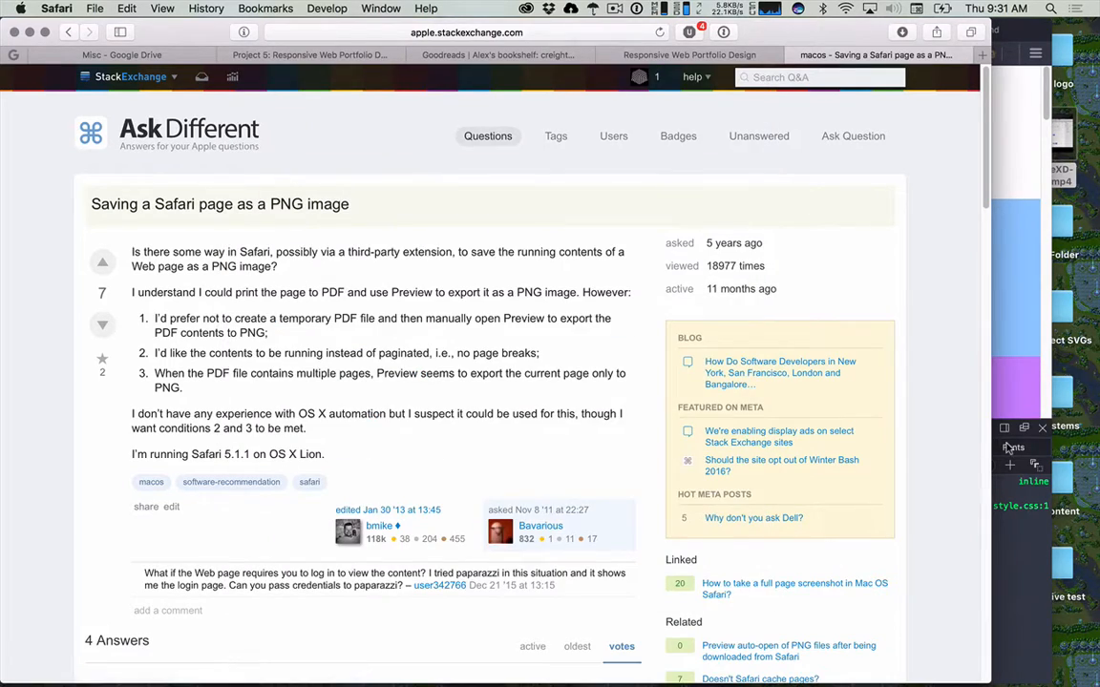
Open the exported PDF from the desktop and view its first and second pages.
key(F11)
click(1050, 474)
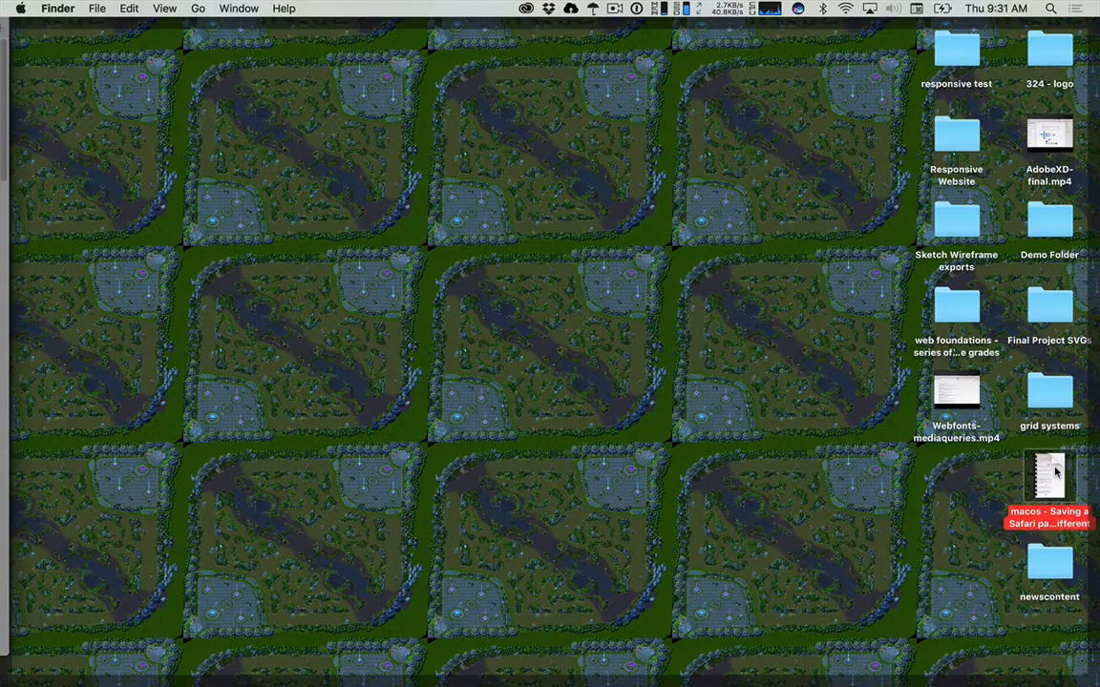
double_click(1050, 474)
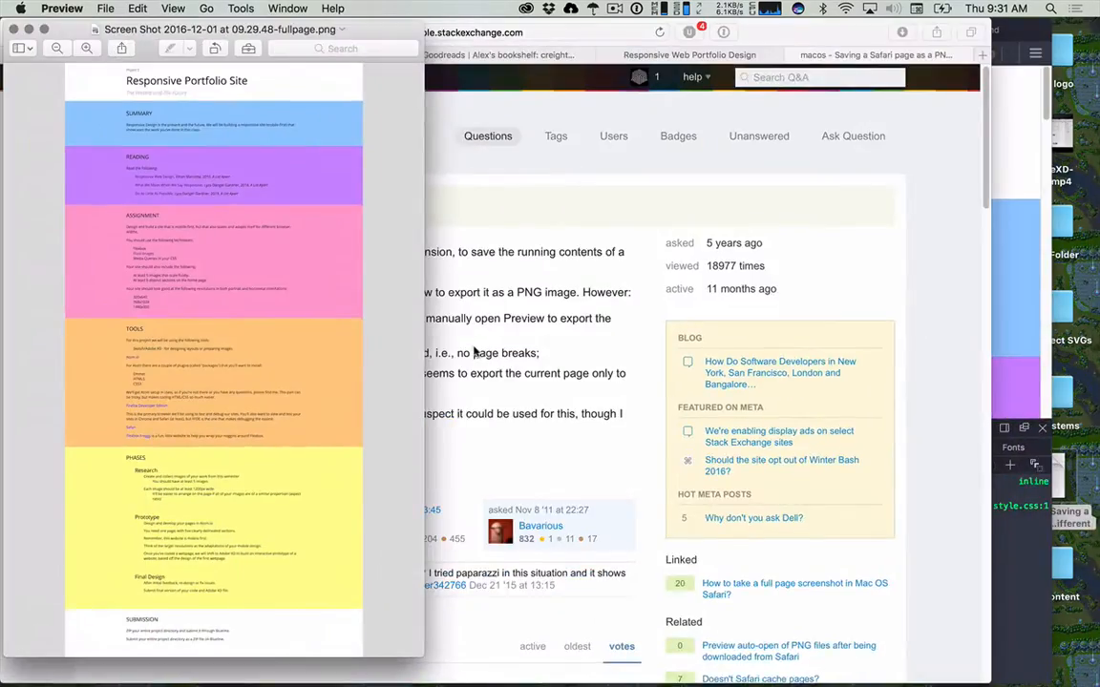
click(98, 238)
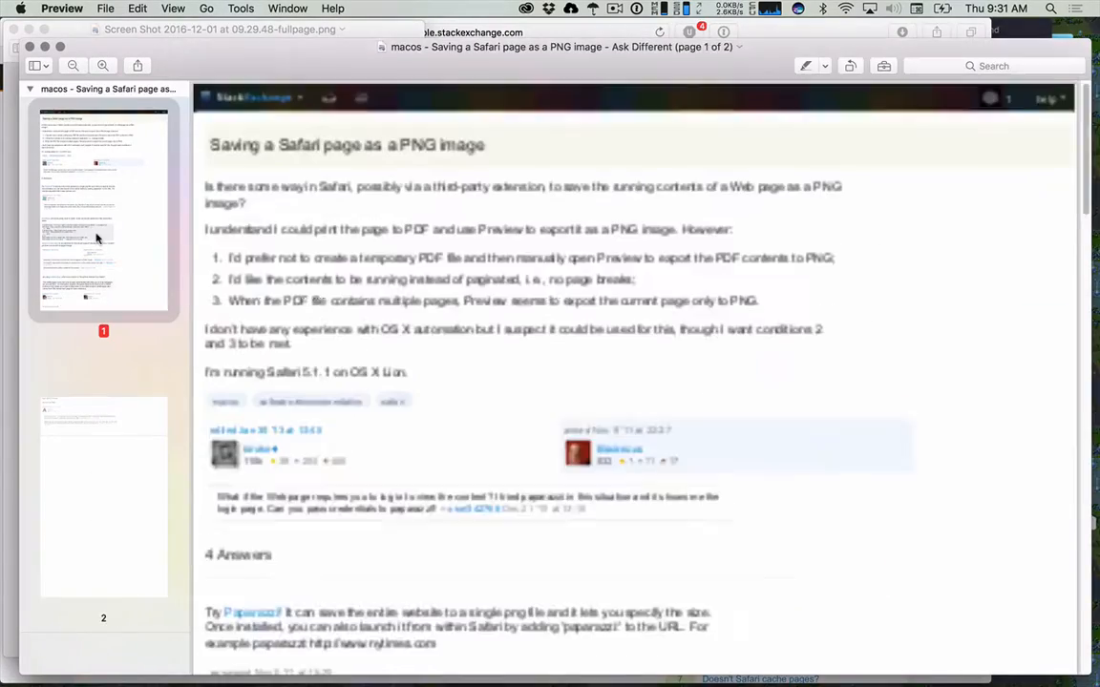
click(110, 508)
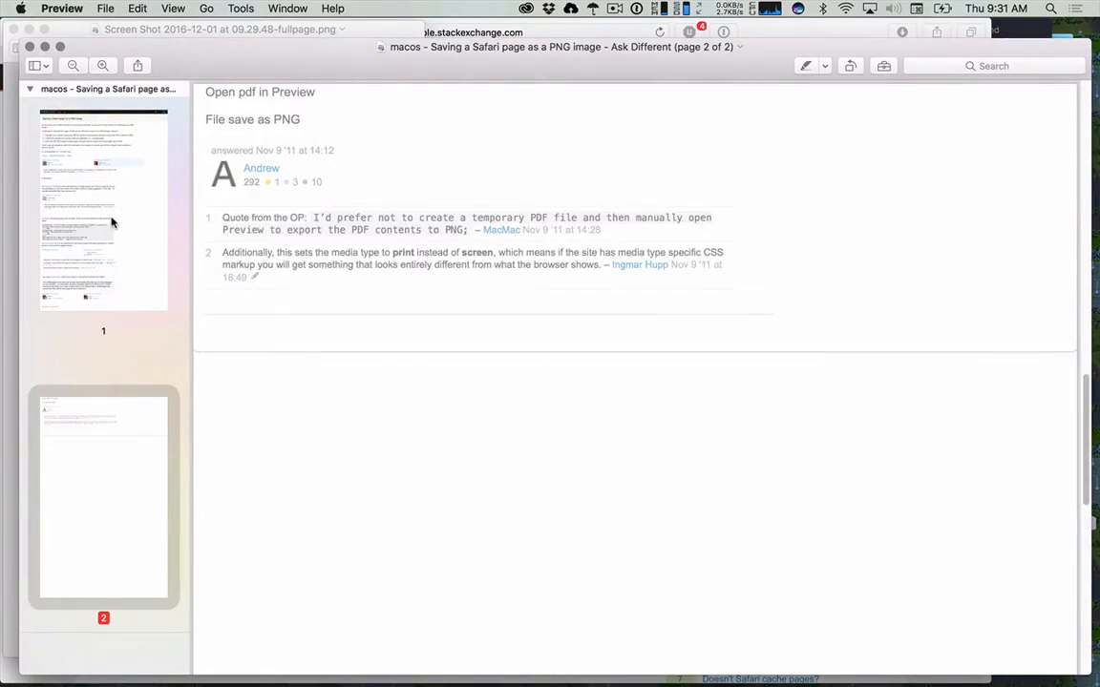
Select both pages of the exported PDF, check the available file commands, and close the document.
click(111, 223)
super+click(84, 435)
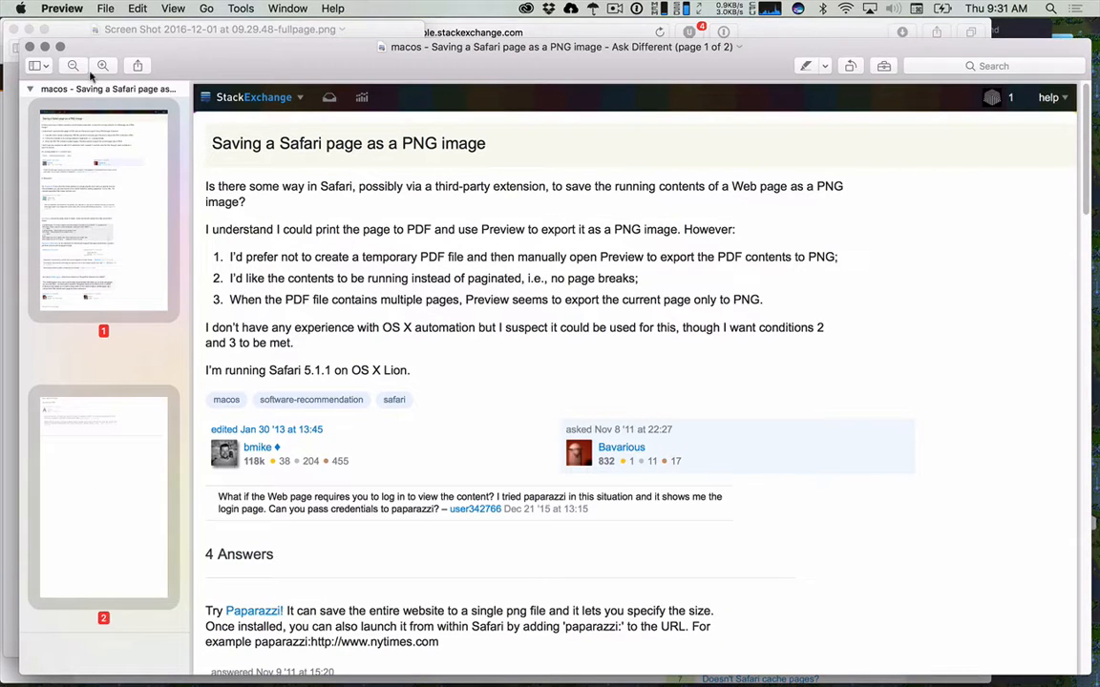
click(107, 8)
click(94, 379)
click(29, 46)
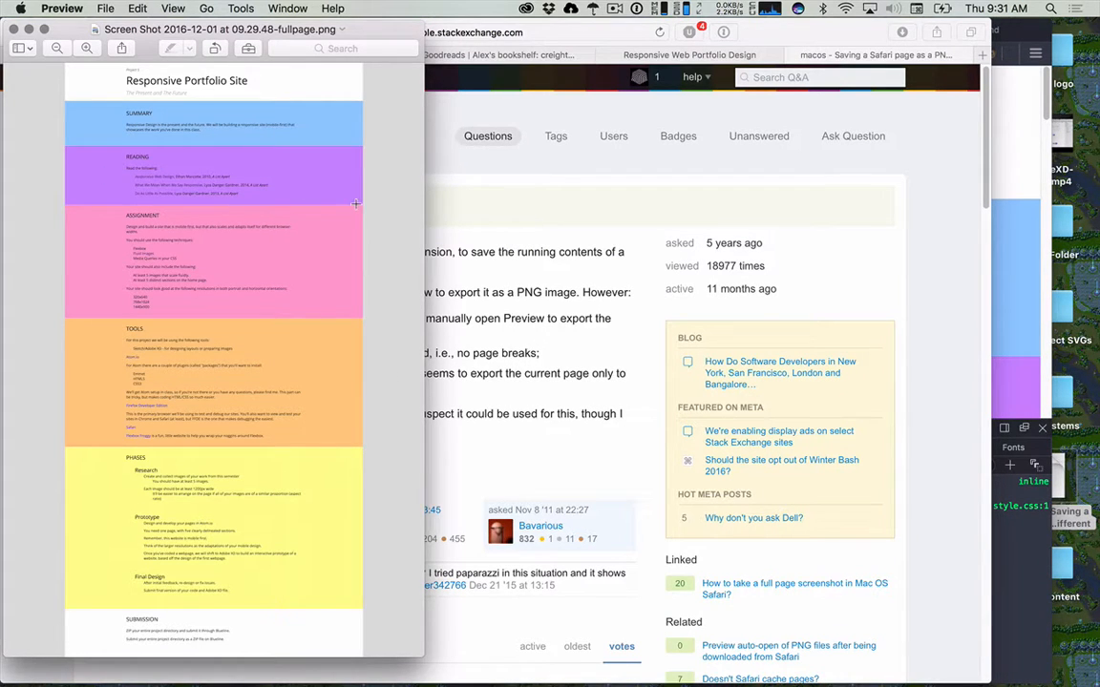
Switch to Adobe XD and create a new document with the Web 1366 (1366 x 768) artboard preset.
key(super+Tab)
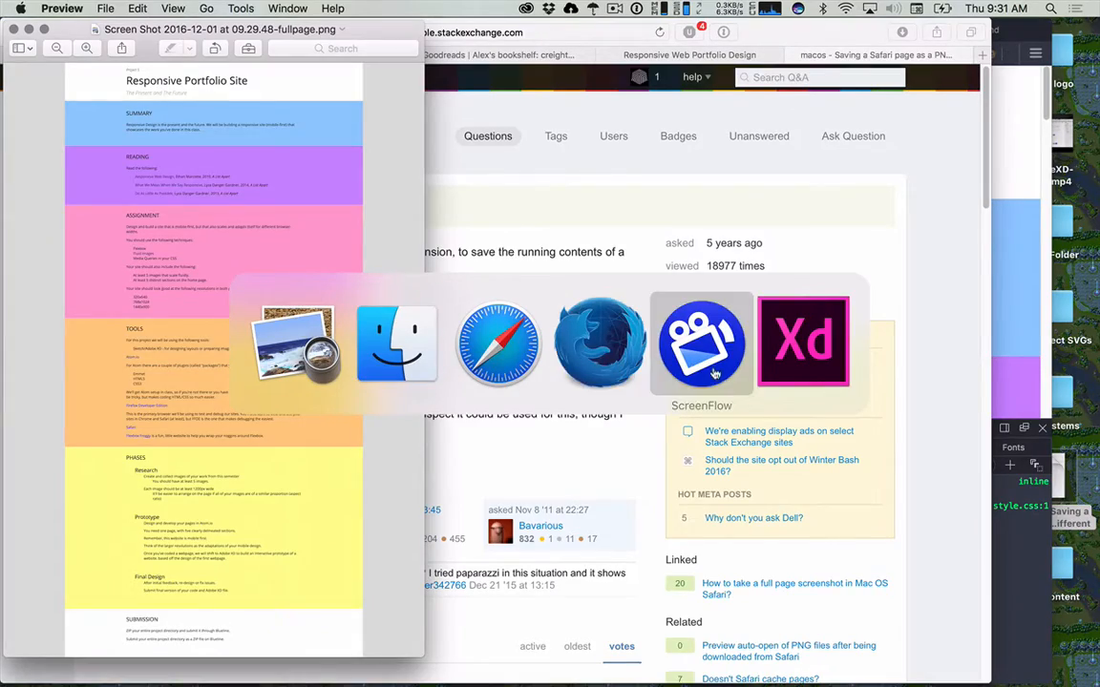
click(775, 371)
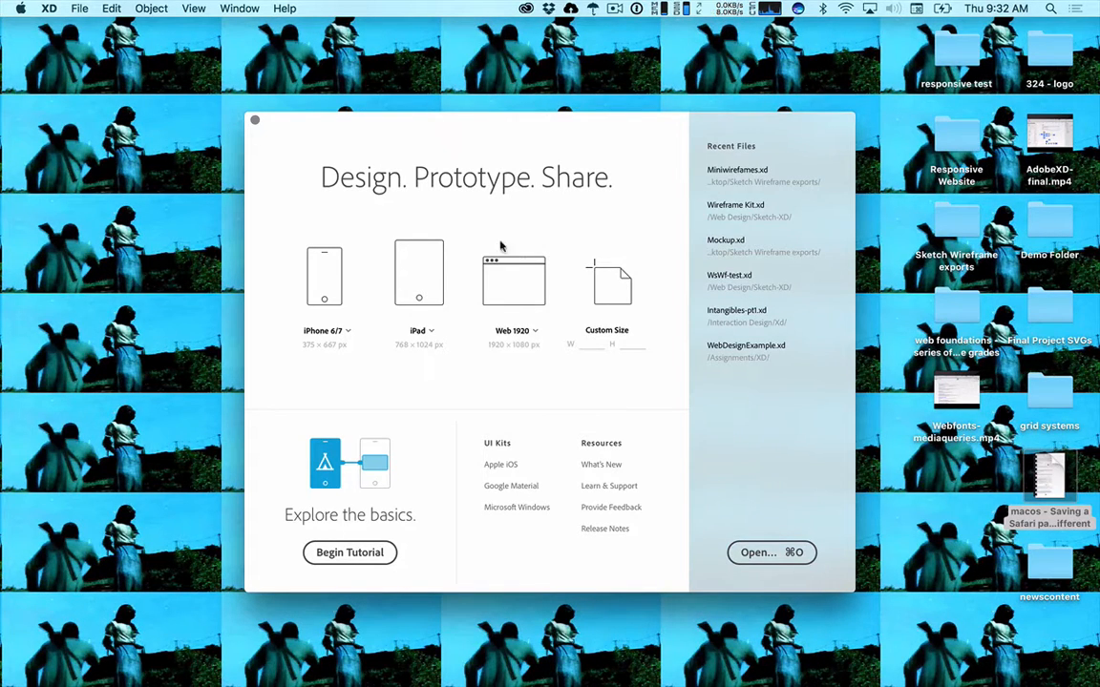
click(536, 331)
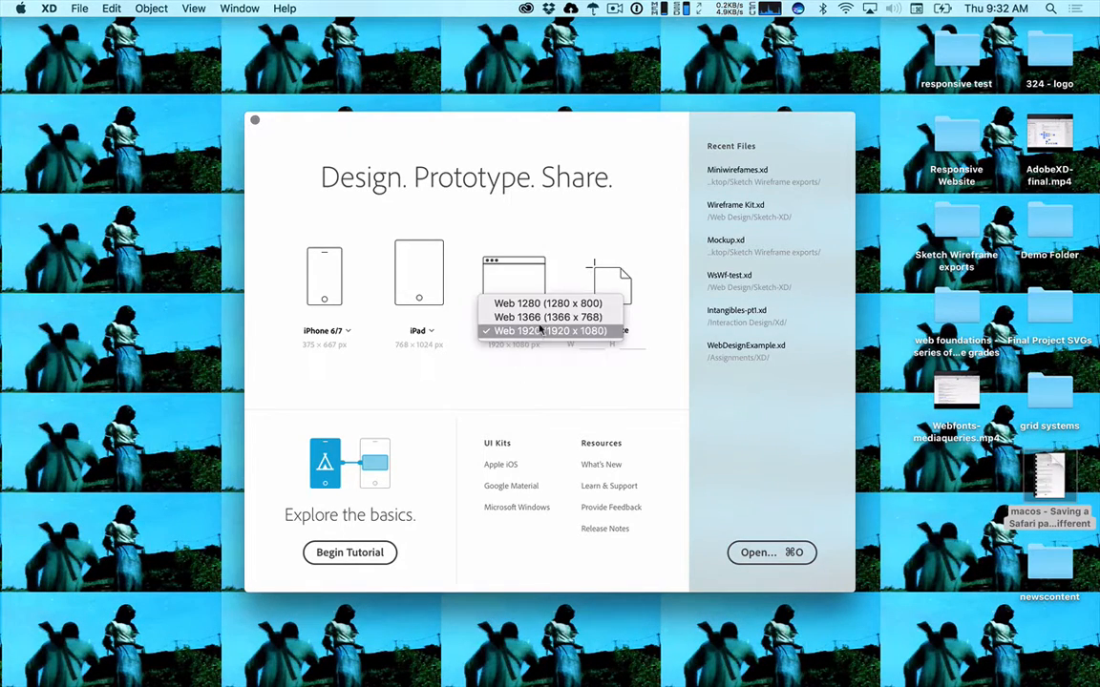
click(539, 331)
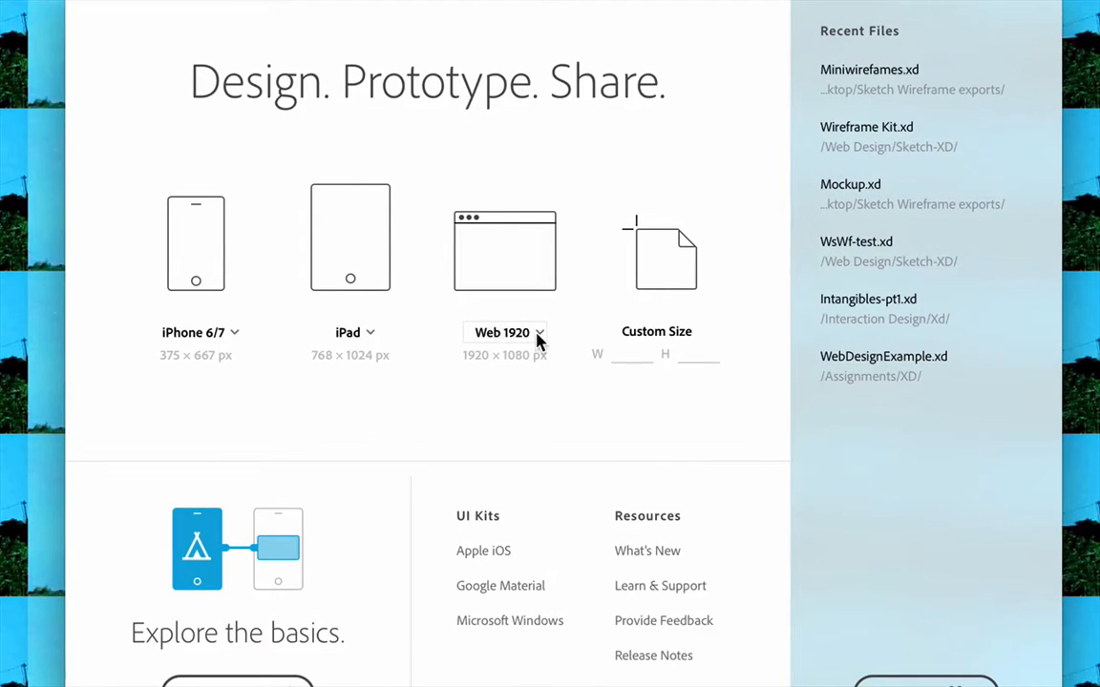
click(538, 336)
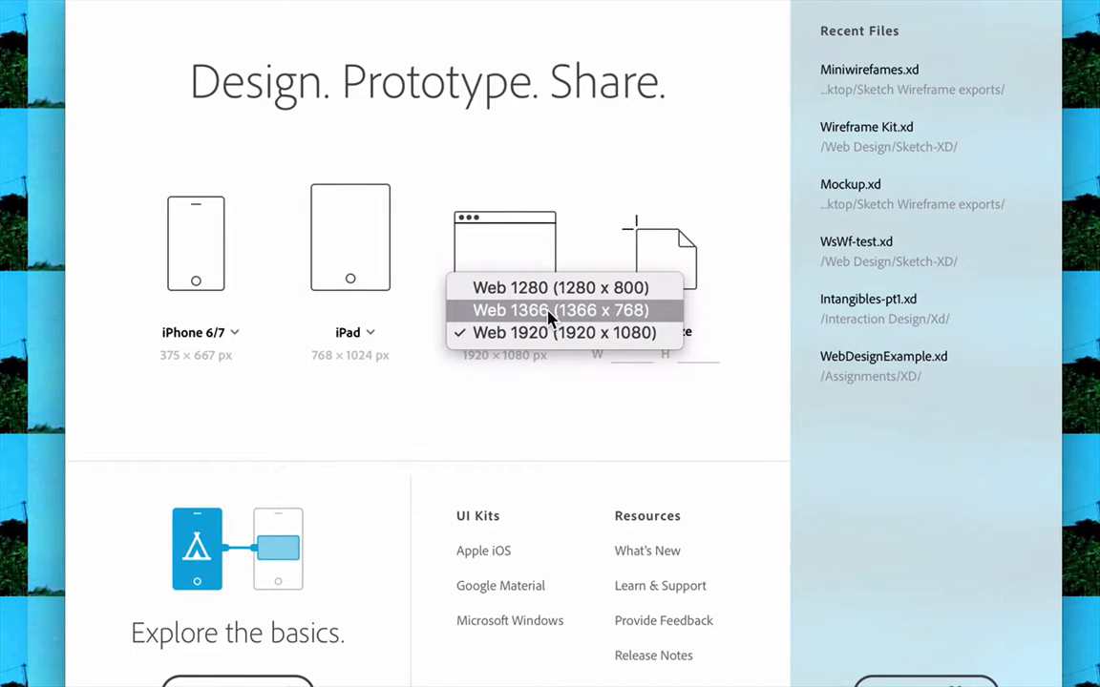
click(551, 312)
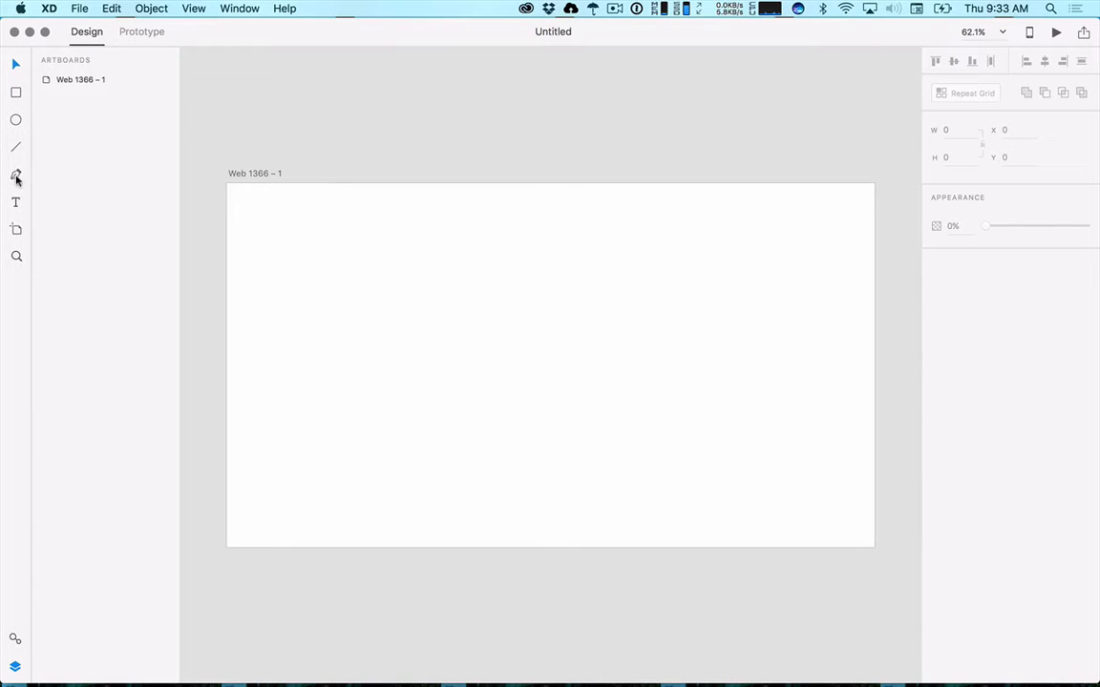
Examine the blank Web 1366 artboard at different magnifications with the Zoom tool, zooming both in and out.
click(17, 256)
drag(462, 298, 687, 492)
drag(281, 102, 654, 444)
alt+click(611, 399)
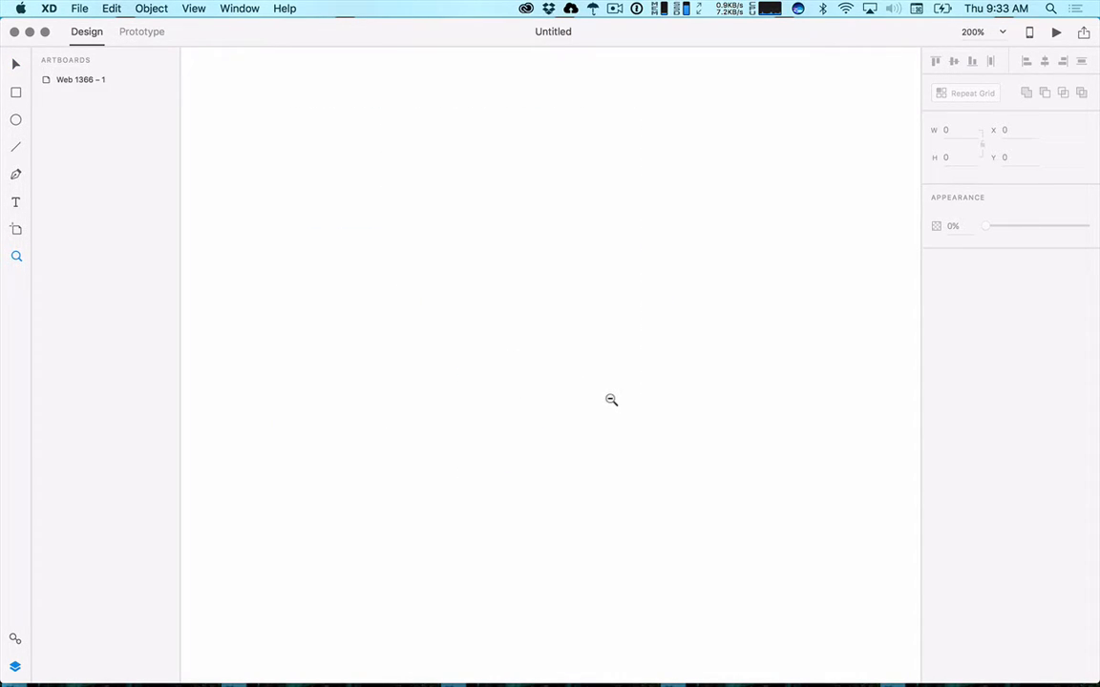
alt+click(611, 399)
alt+click(610, 399)
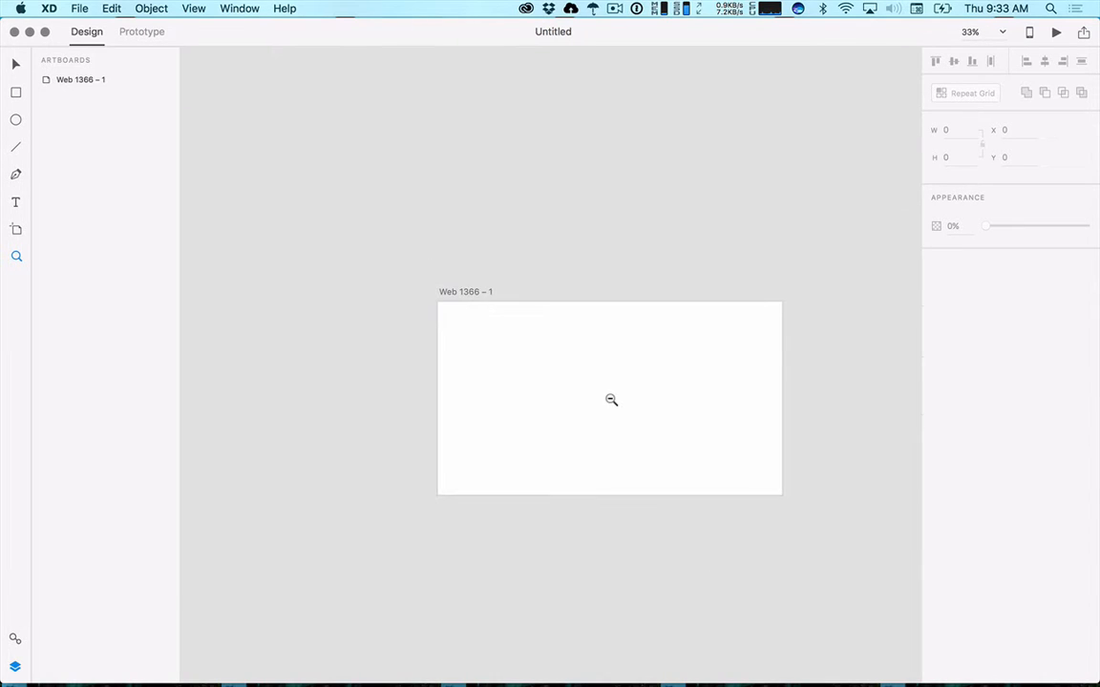
alt+click(566, 335)
click(572, 329)
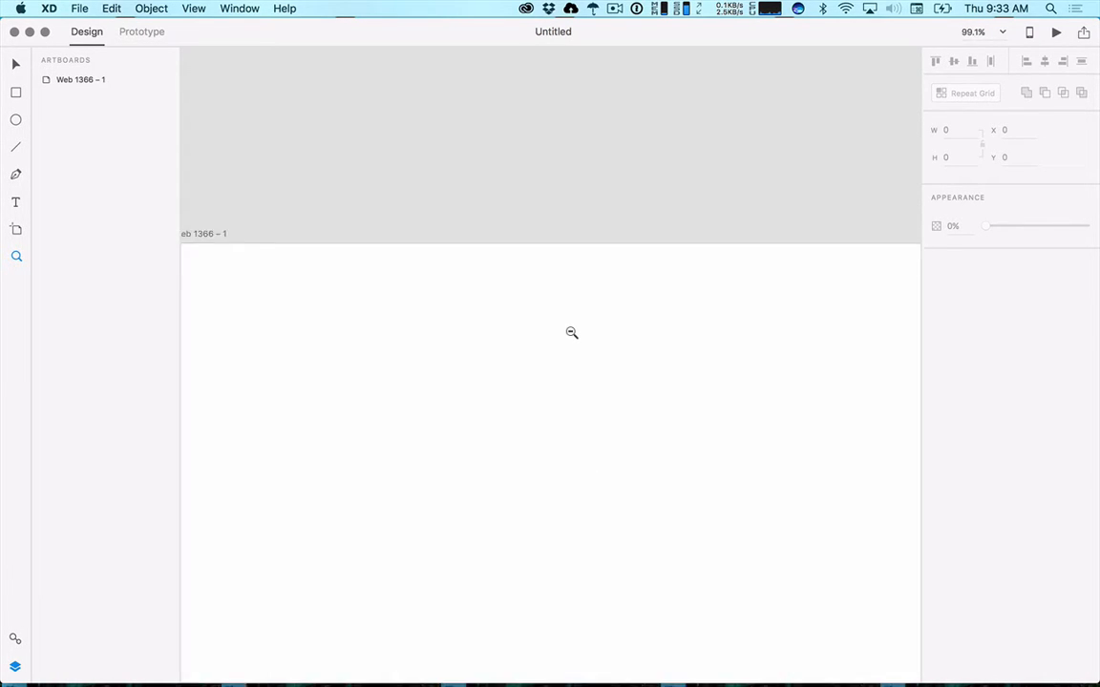
Return to the Select tool with the whole artboard in view, and enter the account password to unlock the computer.
drag(628, 245, 525, 155)
key(v)
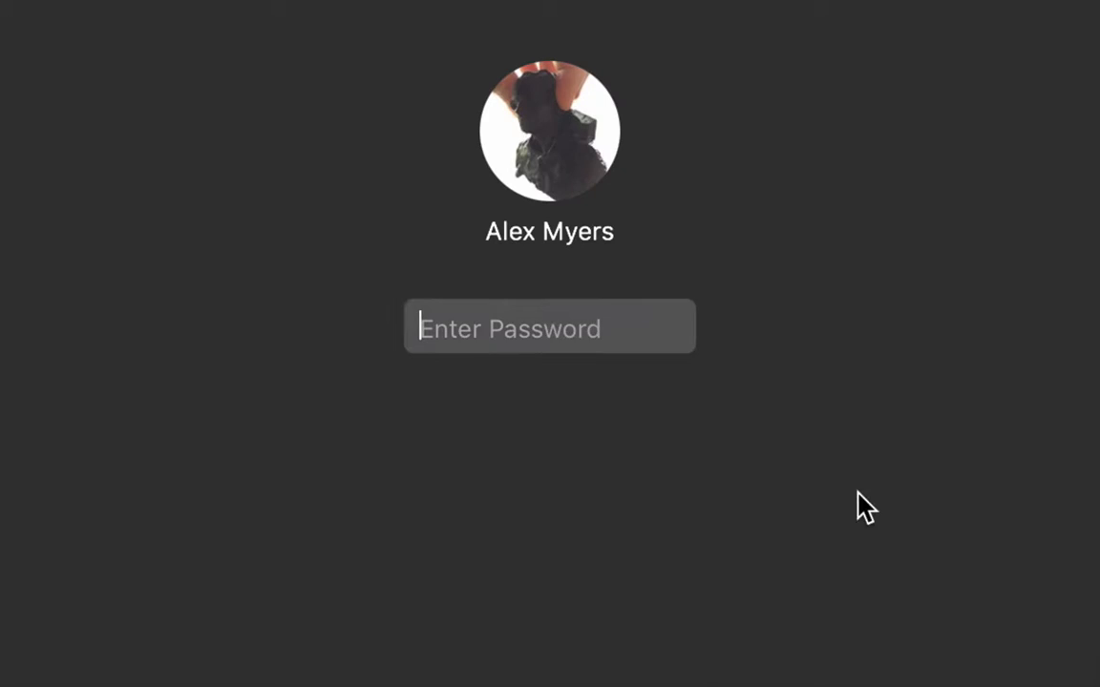
text(••••••••••)
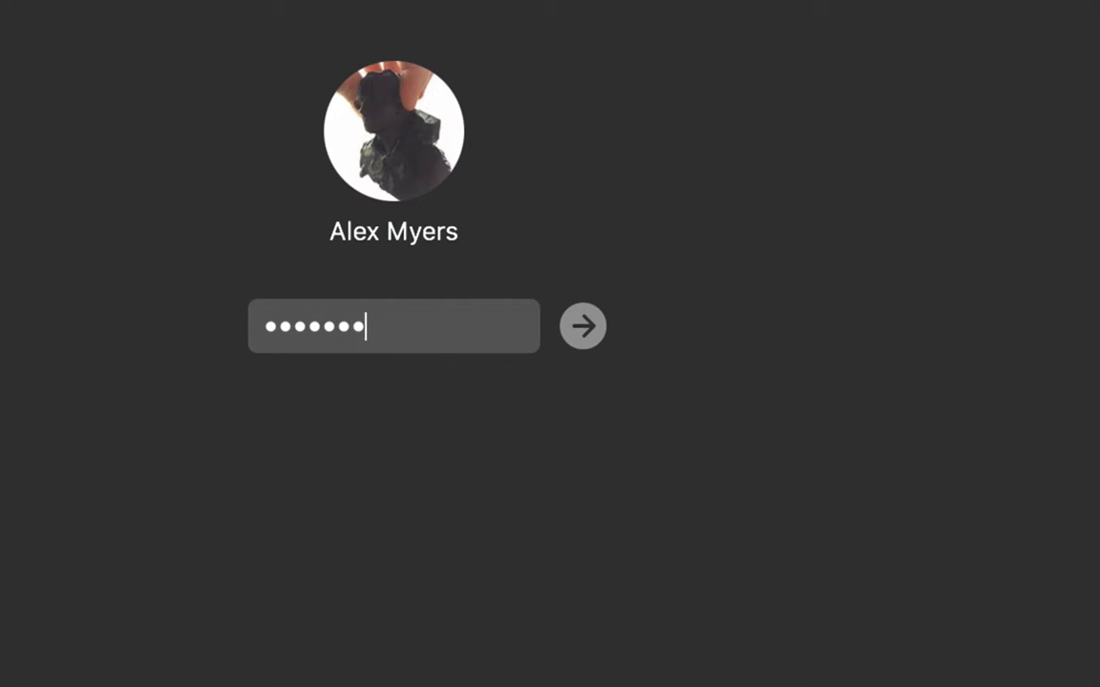
key(Return)
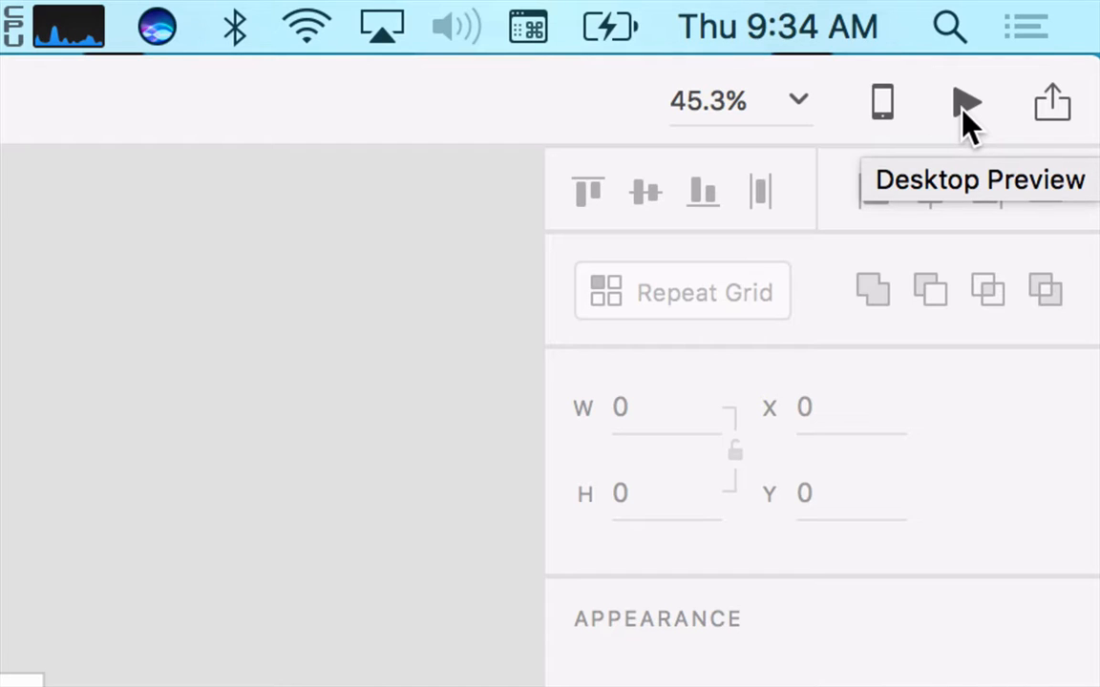
Check the Share Online options for the document and close them.
click(1050, 108)
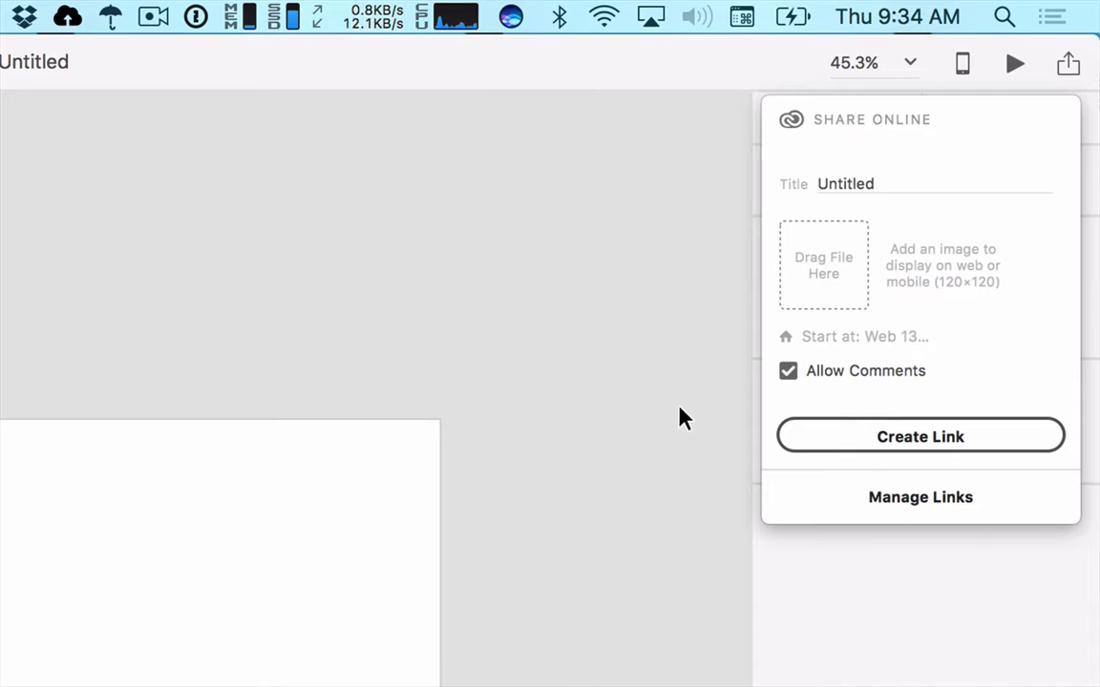
click(641, 393)
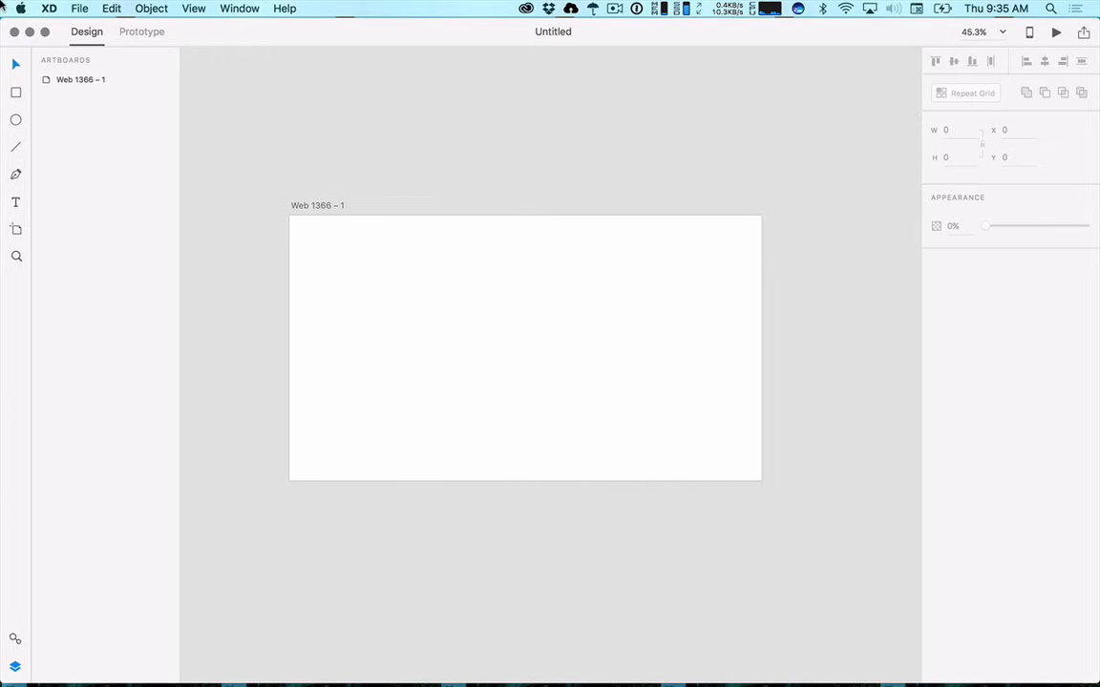
Unlock the screen again by entering the account password.
mouse_move(1, 3)
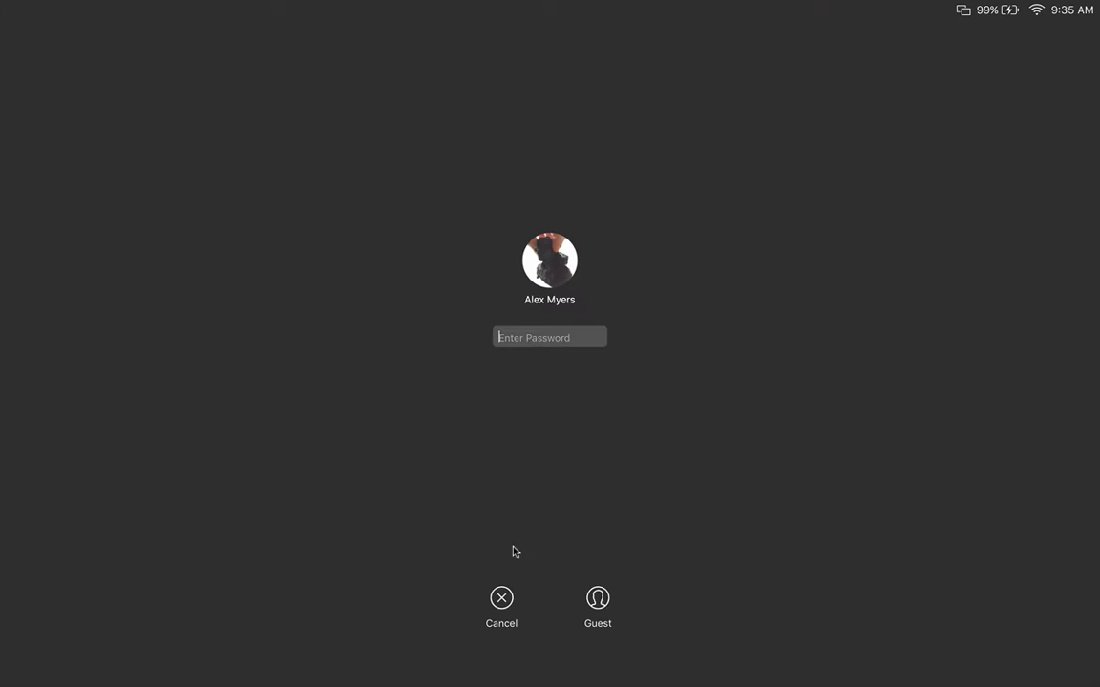
text(••••••••••)
key(Return)
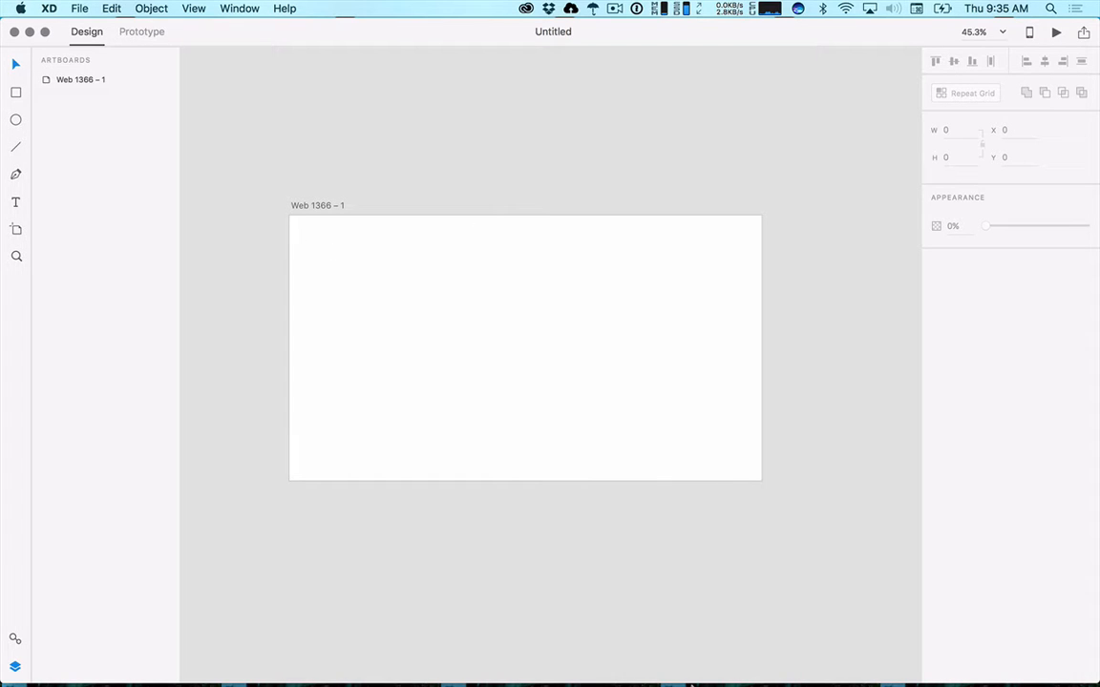
Place the full-page site screenshot from Downloads on the Web 1366 artboard, aligned with the artboard's top and right edges.
click(658, 660)
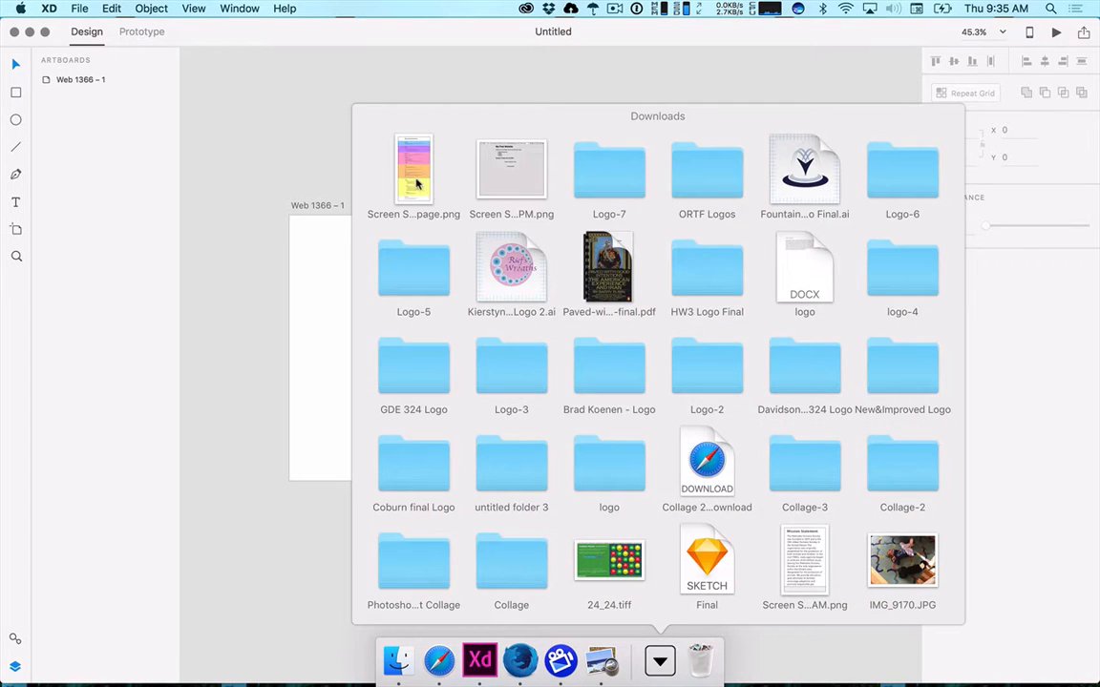
drag(412, 164, 335, 398)
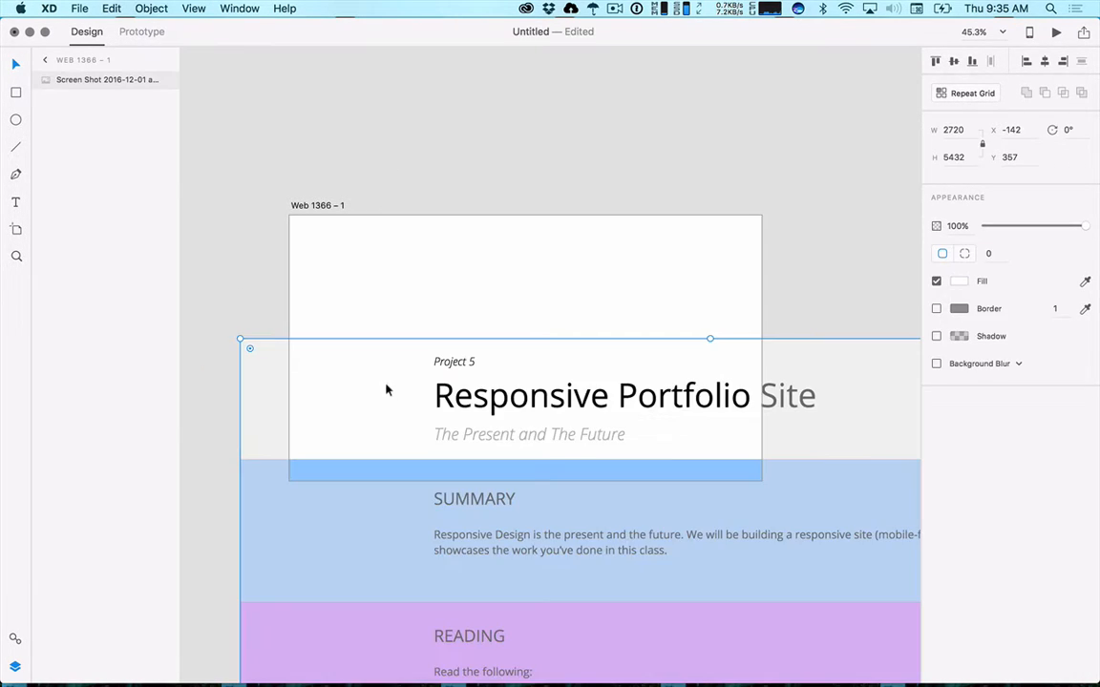
scroll(563, 425, down, 3)
scroll(574, 437, down, 2)
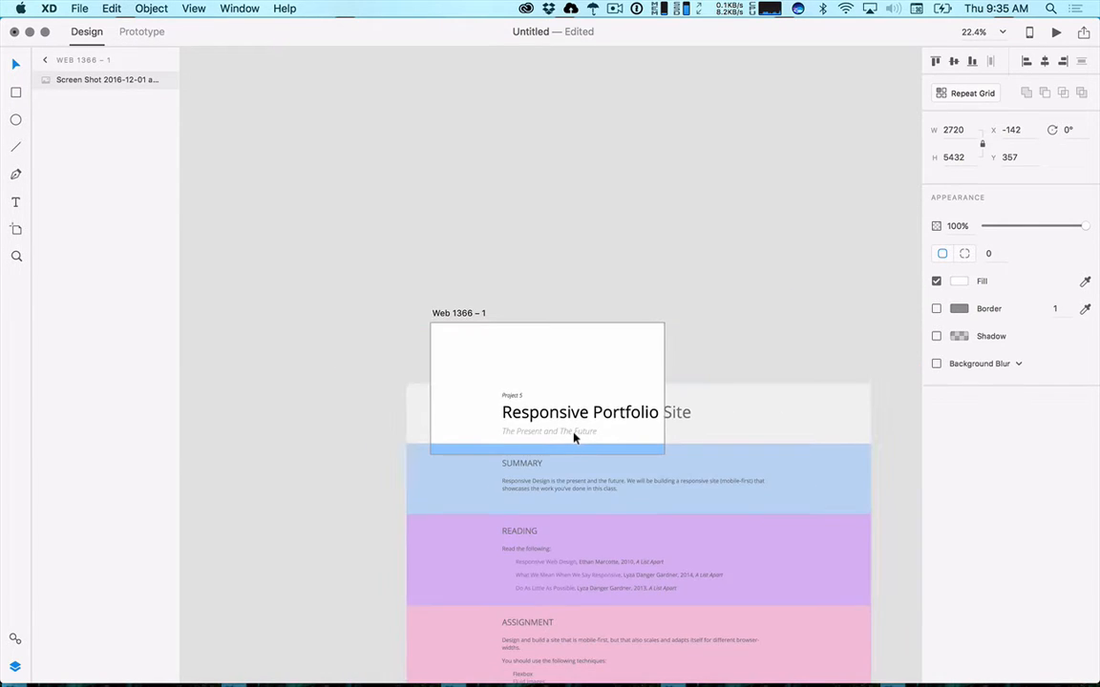
drag(723, 471, 518, 418)
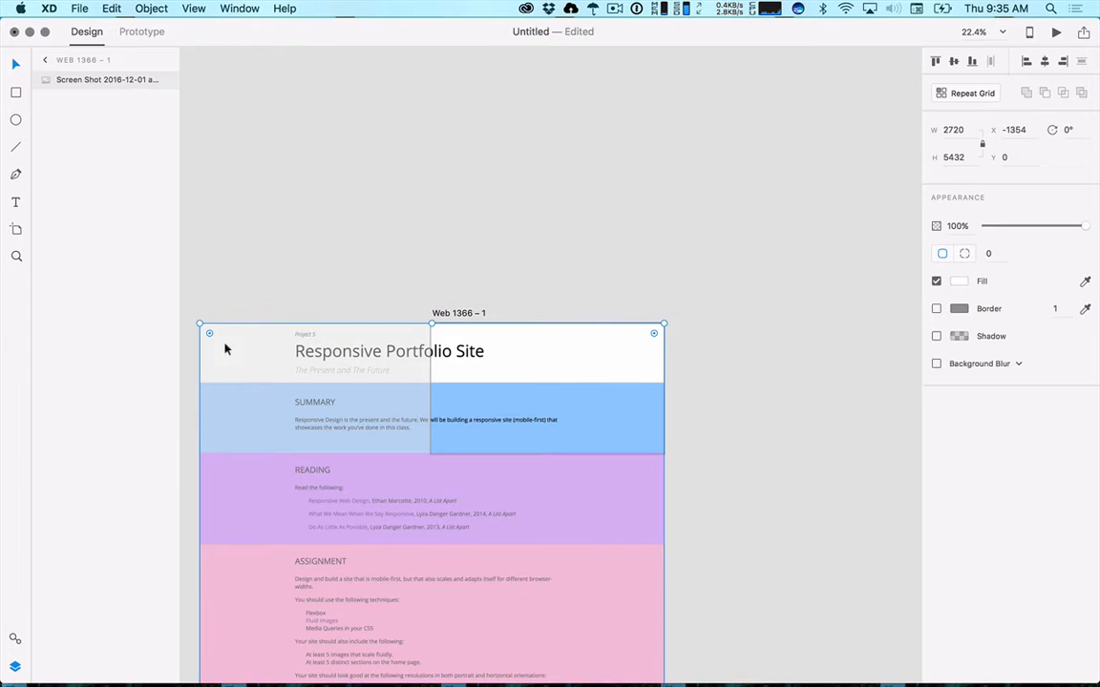
Scale the screenshot proportionally to 1366 x 2728 with its top-left corner at X 0, Y 0, filling the artboard's width.
scroll(694, 453, down, 1)
scroll(721, 454, down, 5)
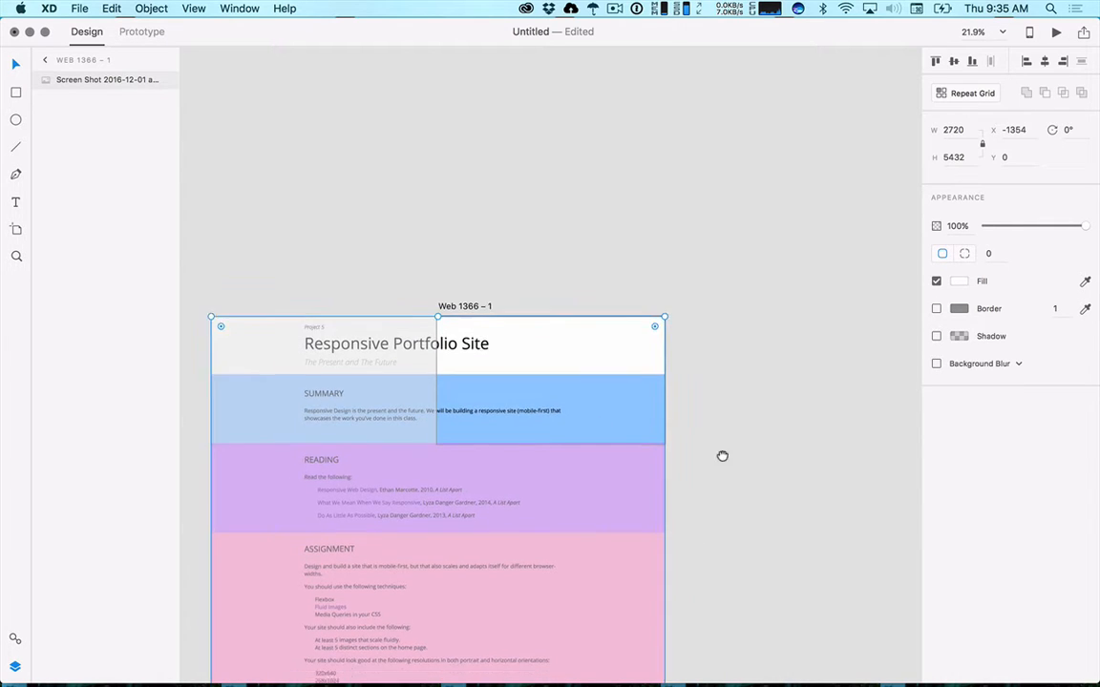
scroll(687, 350, down, 8)
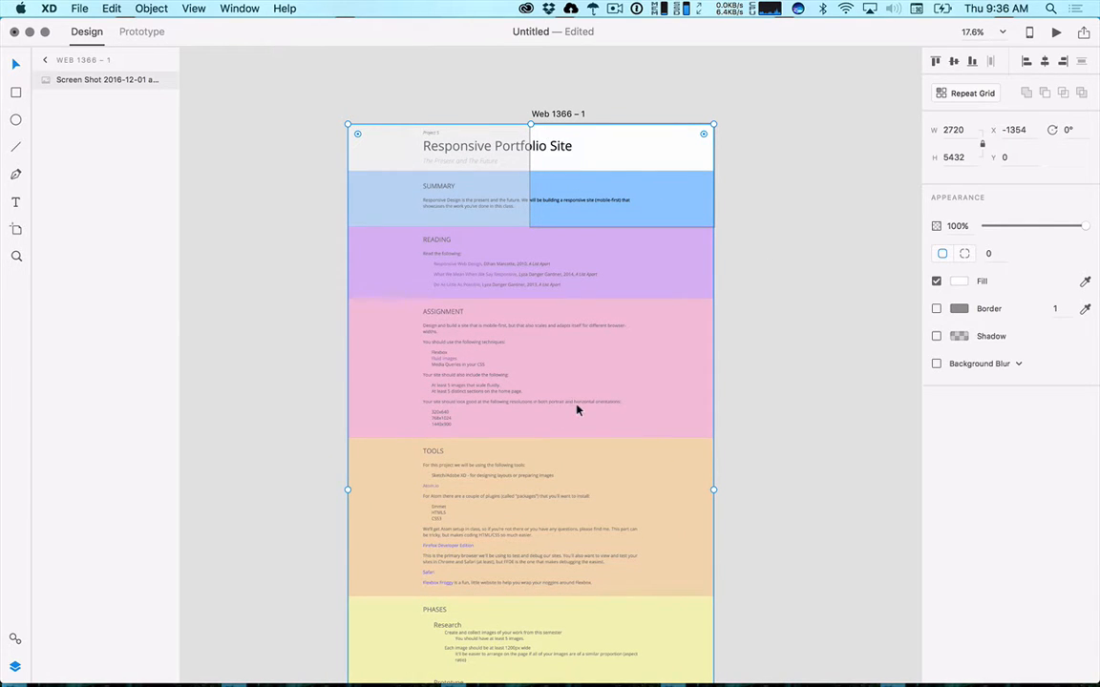
scroll(560, 412, down, 3)
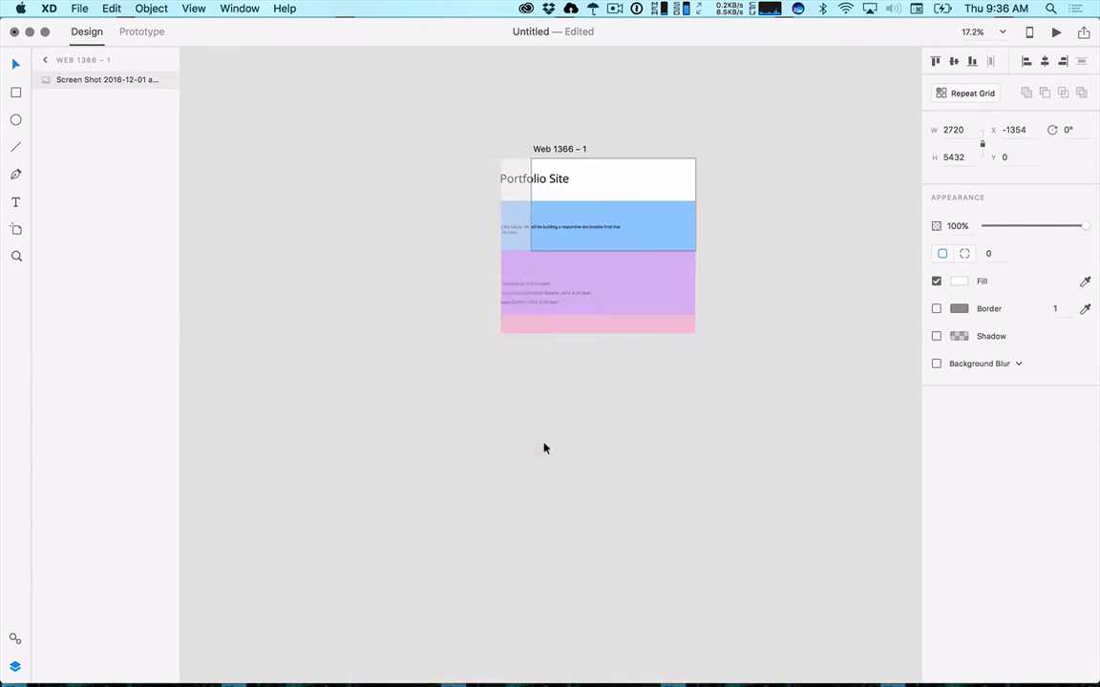
scroll(582, 434, down, 5)
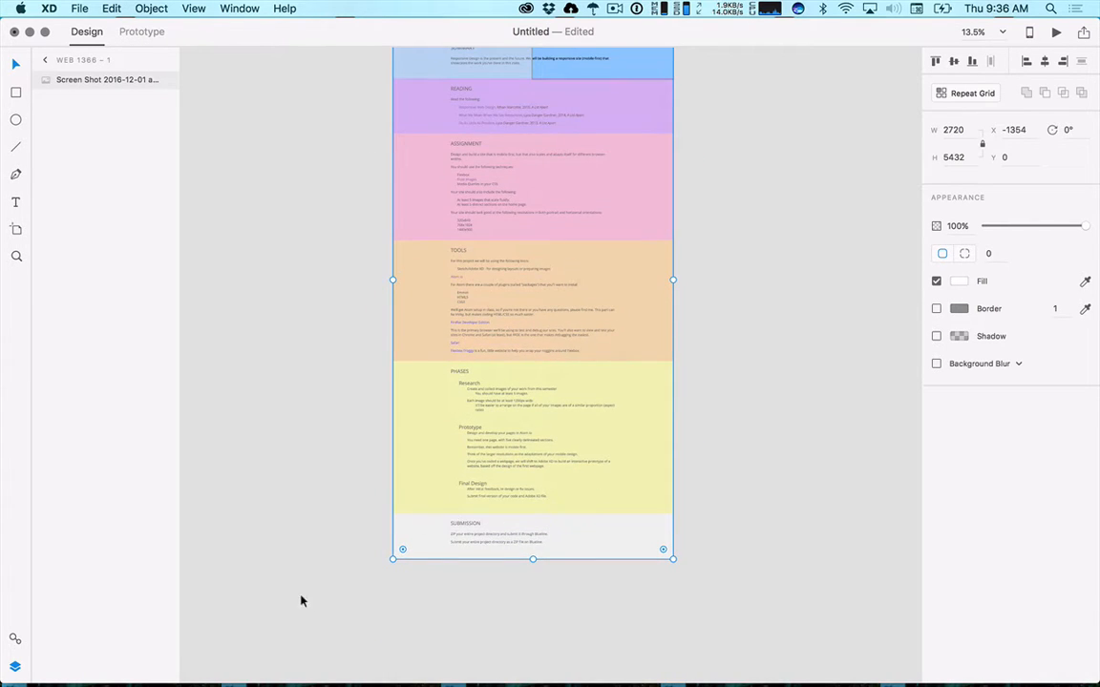
drag(393, 560, 531, 394)
scroll(670, 123, up, 5)
scroll(716, 501, up, 3)
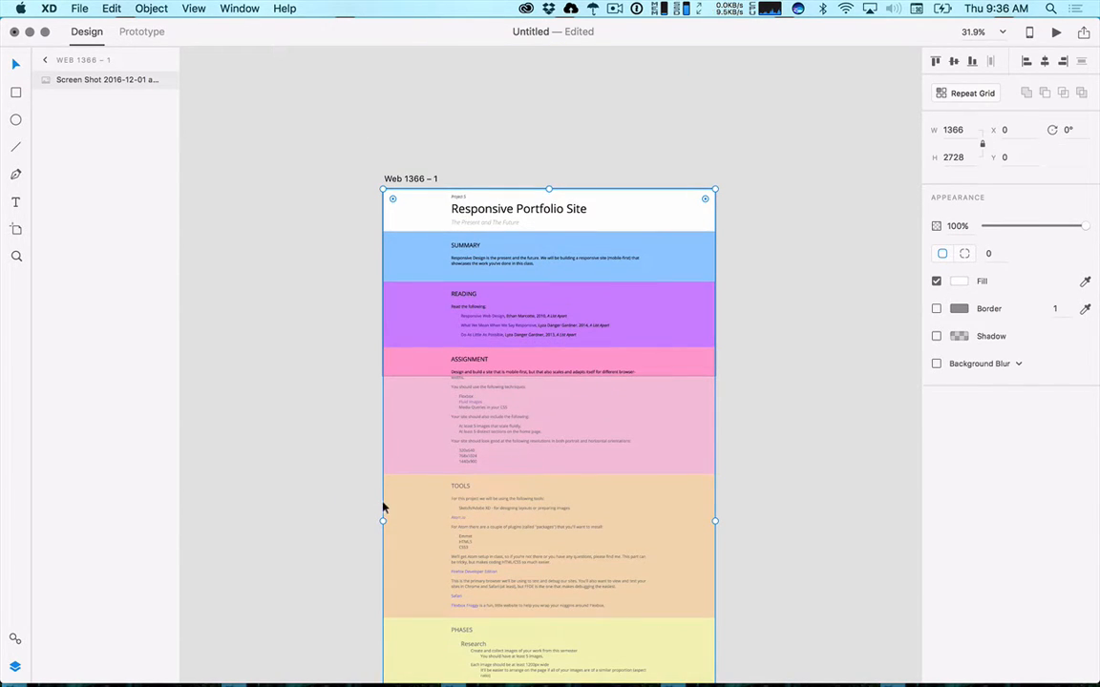
drag(383, 521, 379, 521)
click(793, 377)
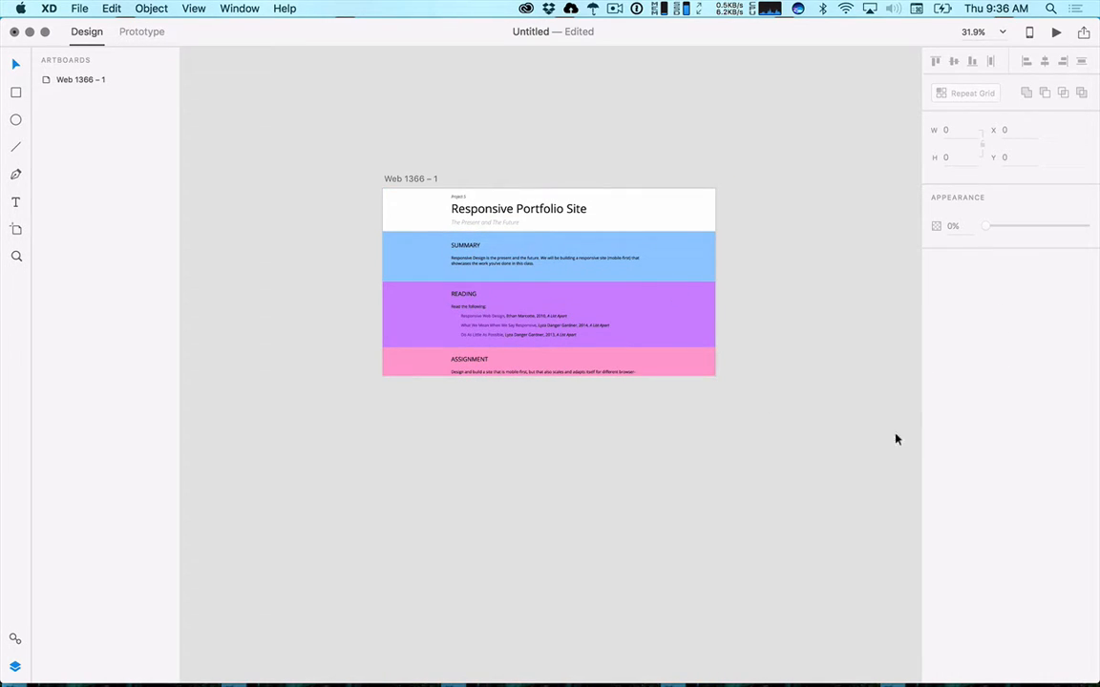
Preview the artboard in the desktop preview window, reposition the window, and close the preview.
click(1055, 33)
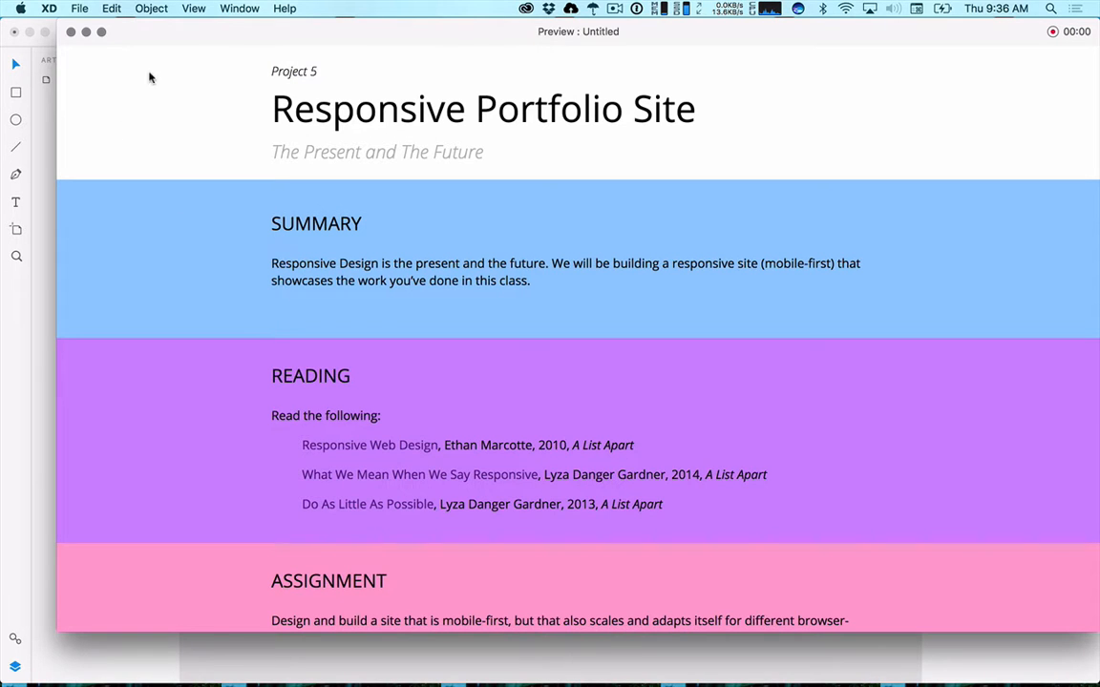
drag(217, 36, 194, 52)
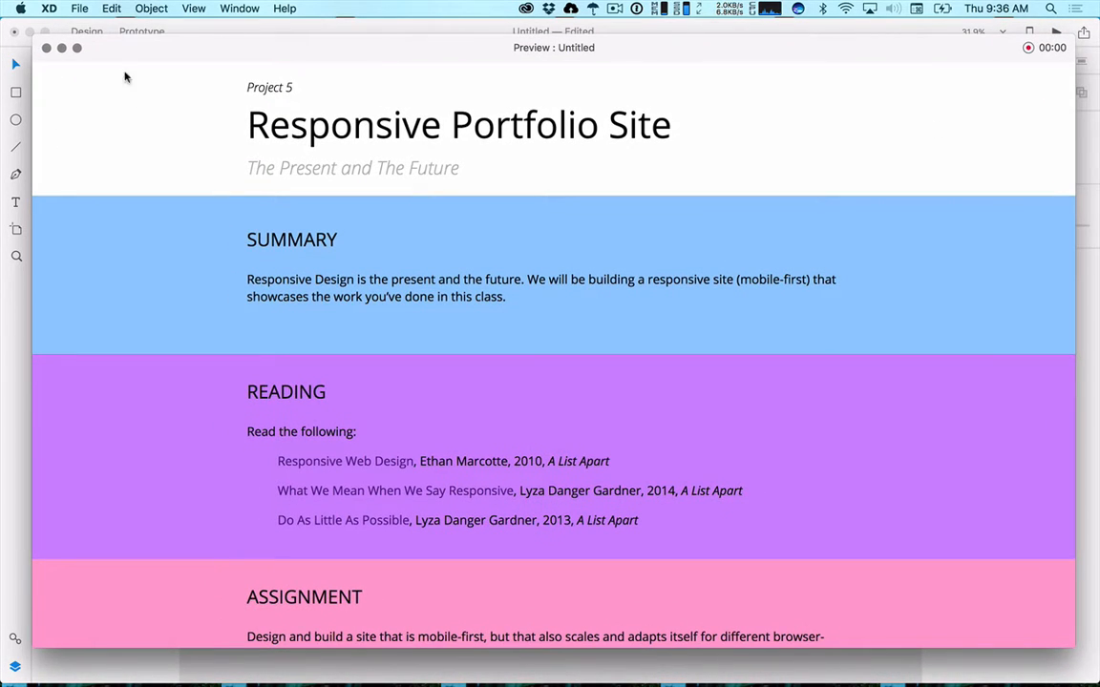
click(46, 47)
click(1064, 33)
click(46, 46)
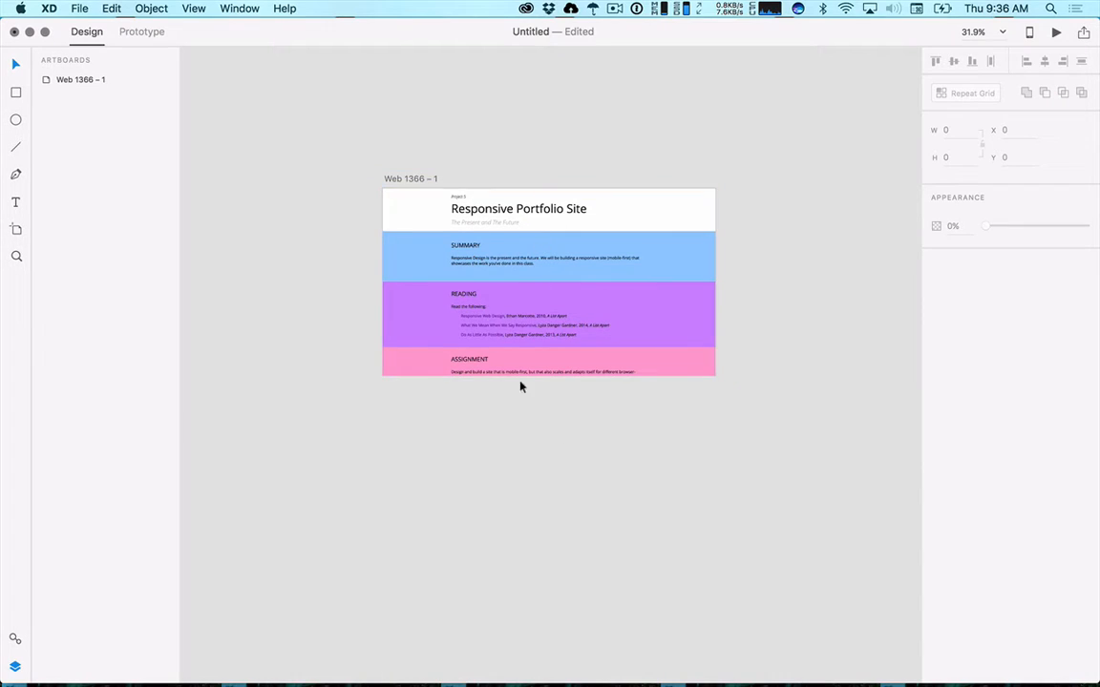
click(401, 179)
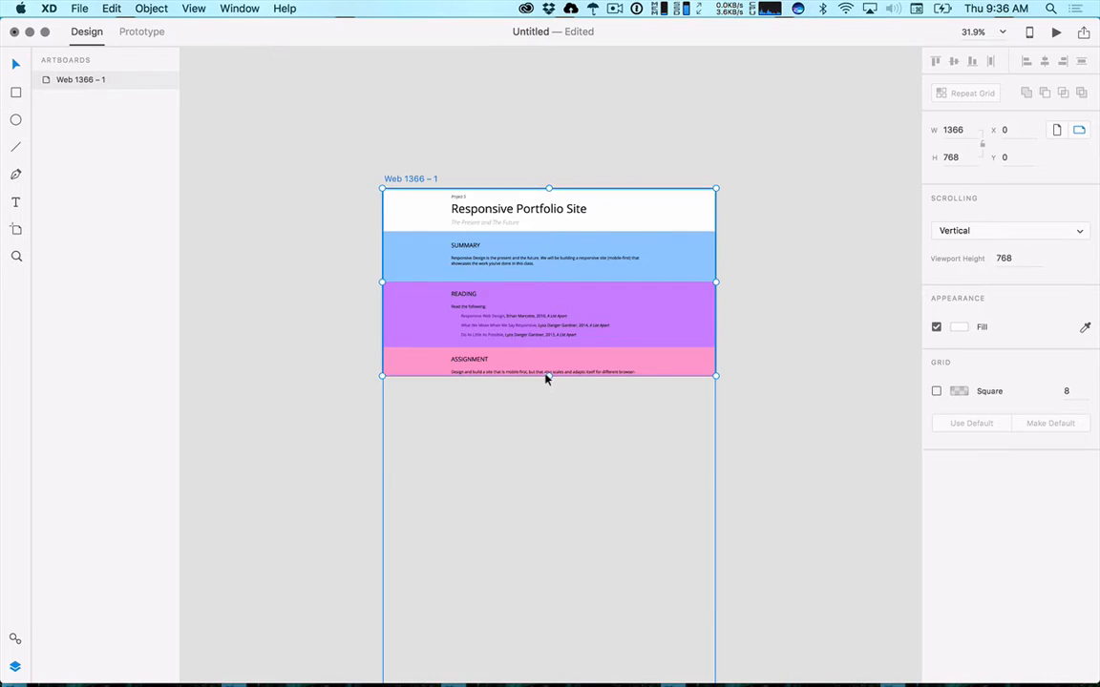
drag(544, 371, 545, 408)
key(super+z)
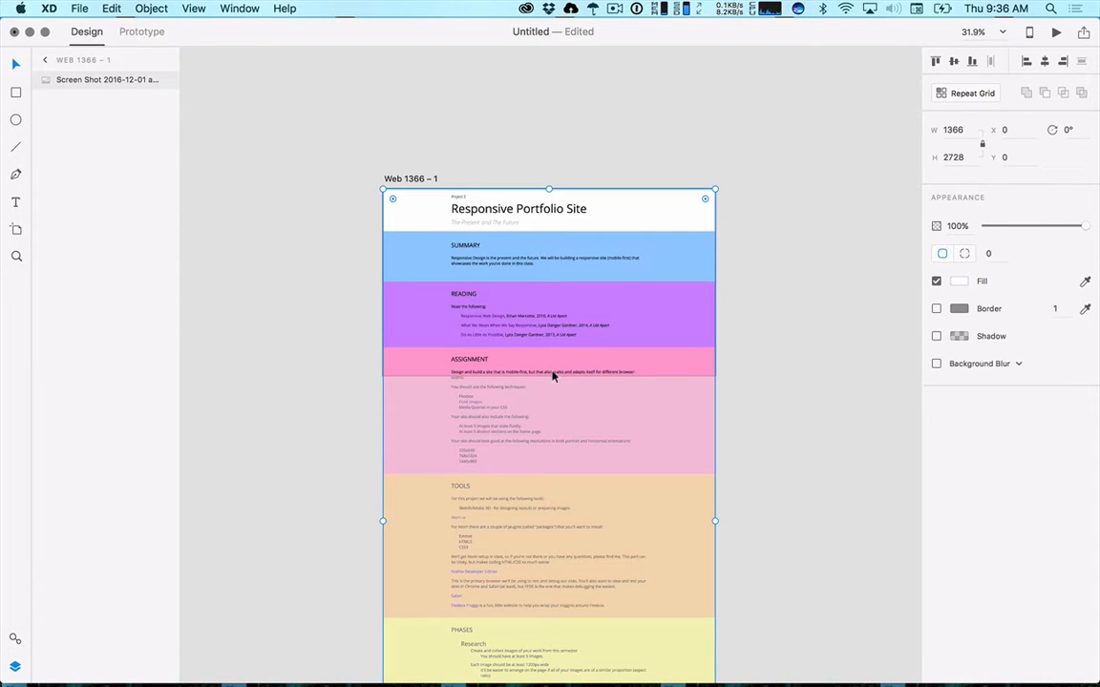
Extend the Web 1366 artboard's bottom edge down to the end of the screenshot, for a height of about 2722.
click(436, 183)
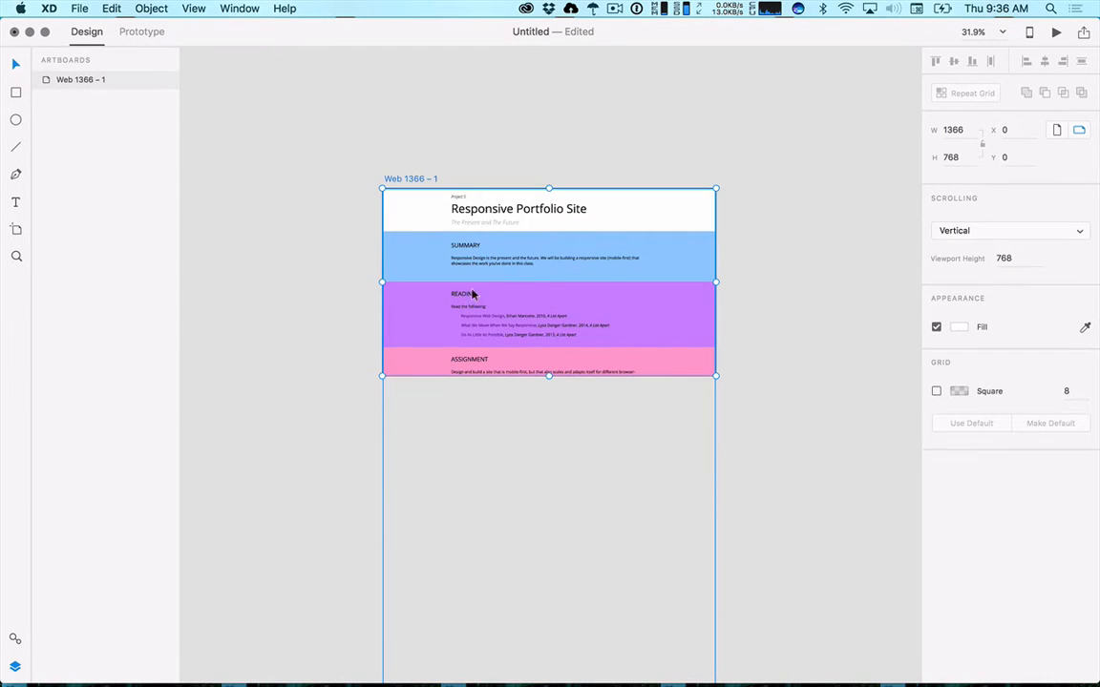
drag(547, 375, 546, 606)
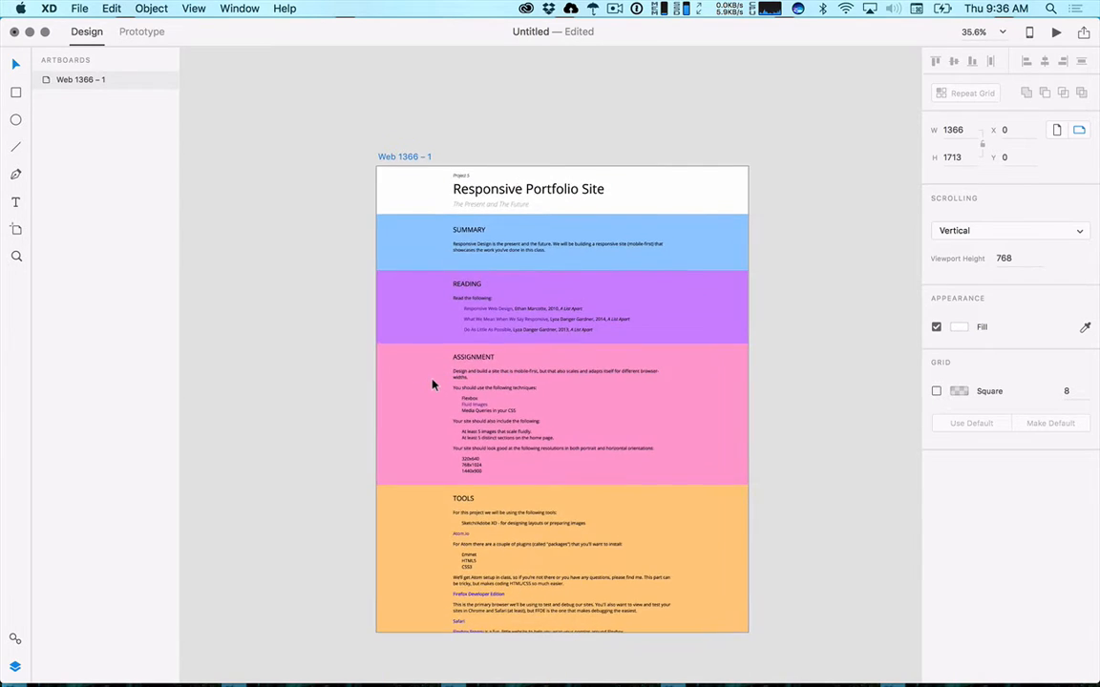
scroll(432, 395, up, 5)
scroll(432, 383, up, 2)
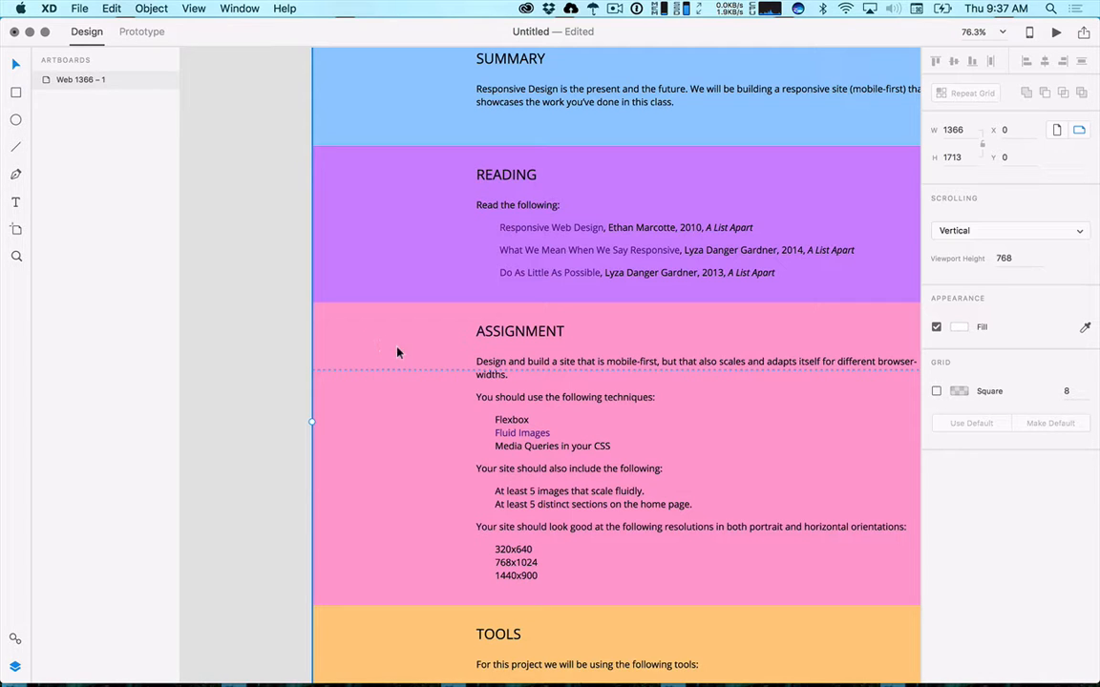
scroll(412, 351, down, 10)
scroll(412, 351, up, 4)
scroll(437, 364, up, 1)
click(498, 397)
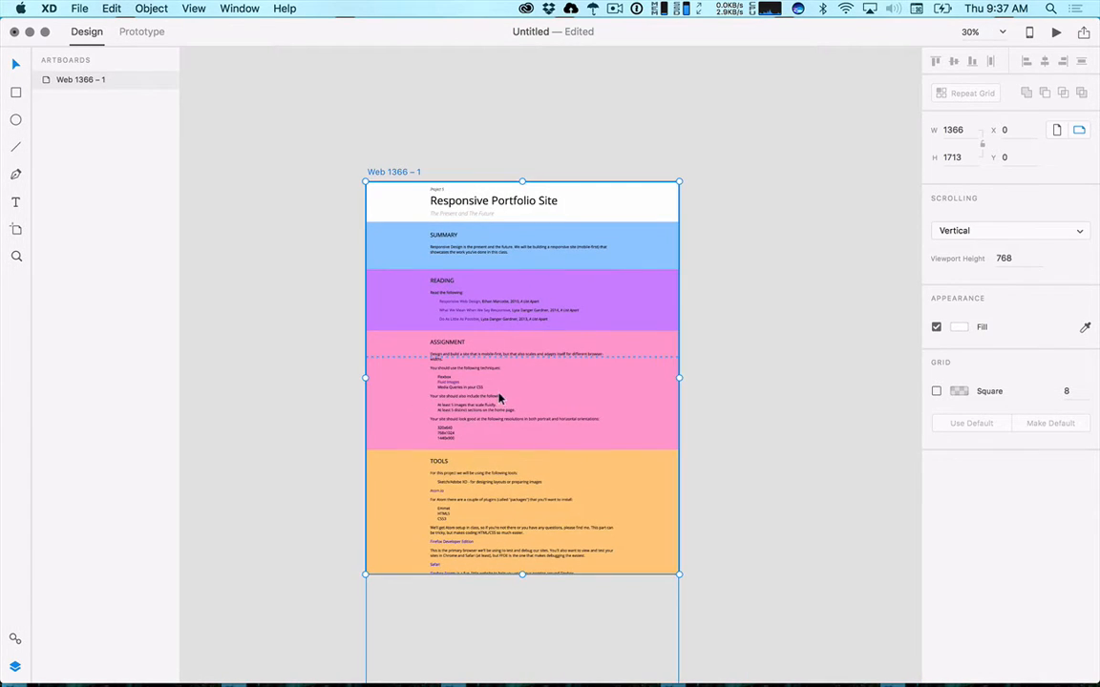
scroll(532, 421, down, 5)
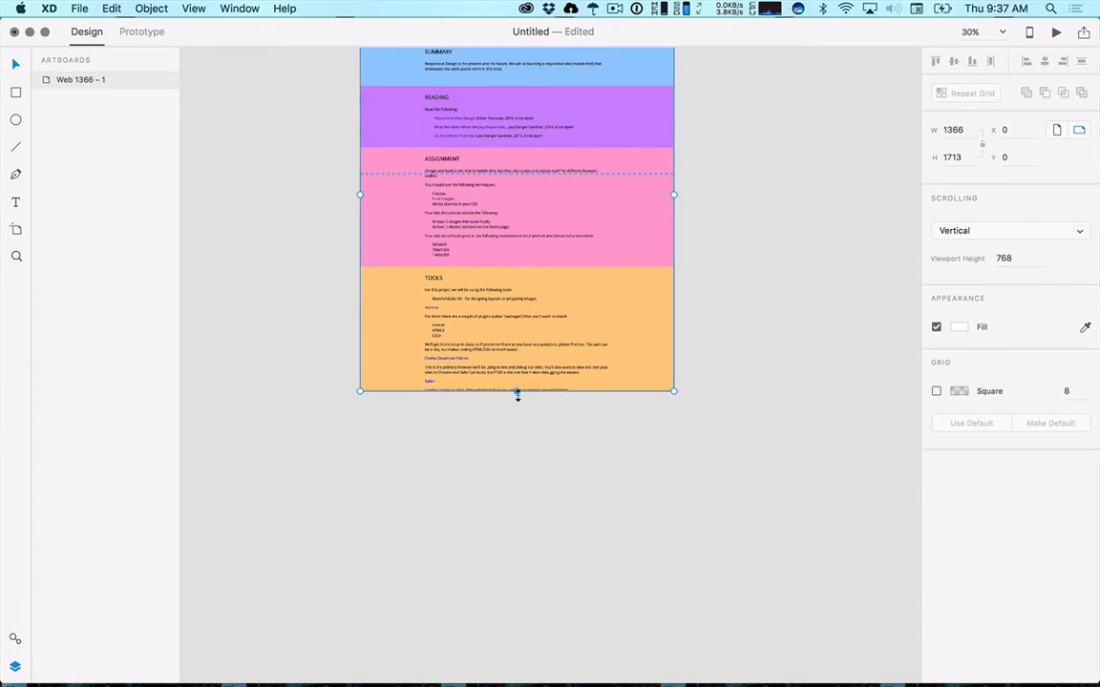
drag(518, 390, 533, 622)
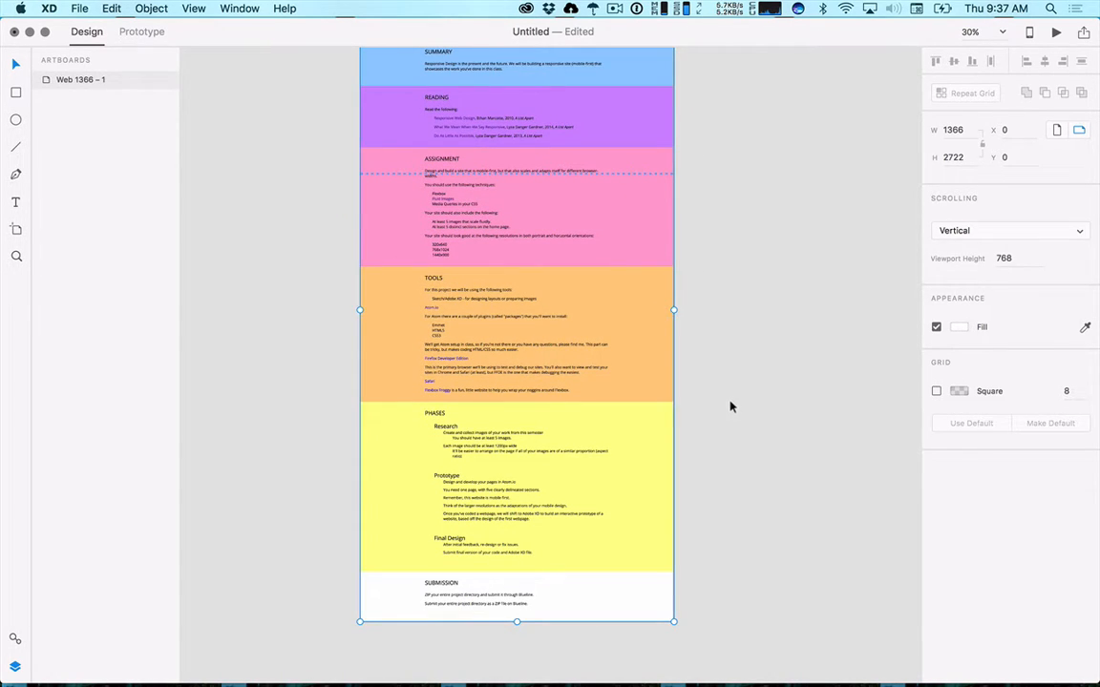
Preview the extended artboard, scroll through the page down to the Submission section and back, and close the preview.
click(1055, 31)
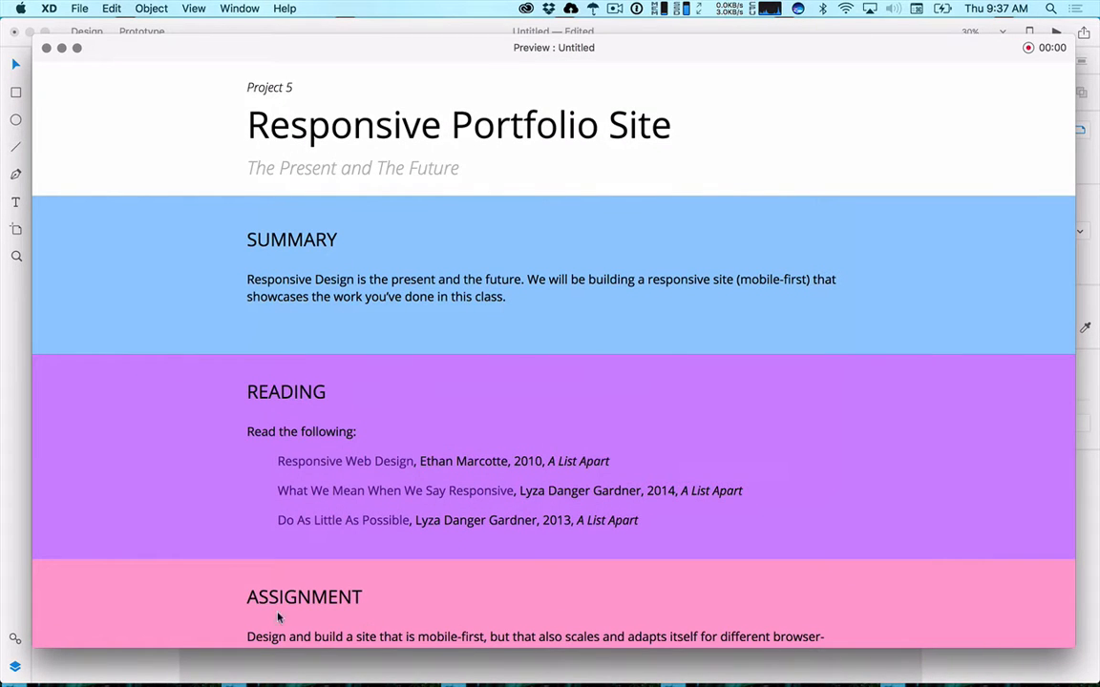
scroll(351, 545, down, 15)
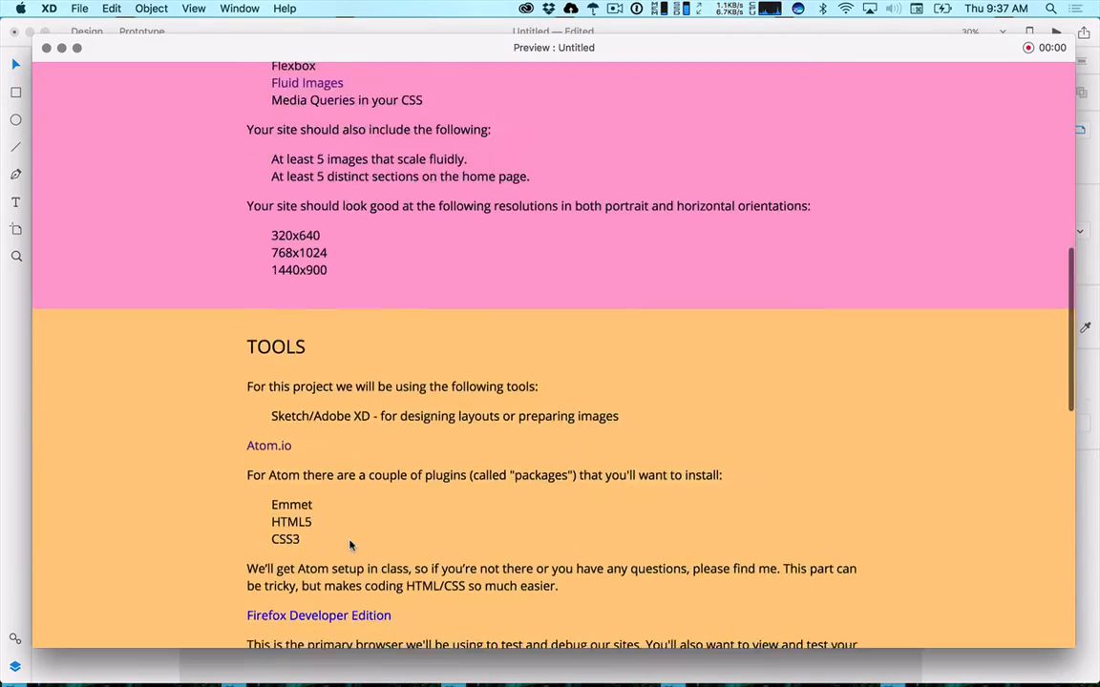
scroll(351, 545, down, 5)
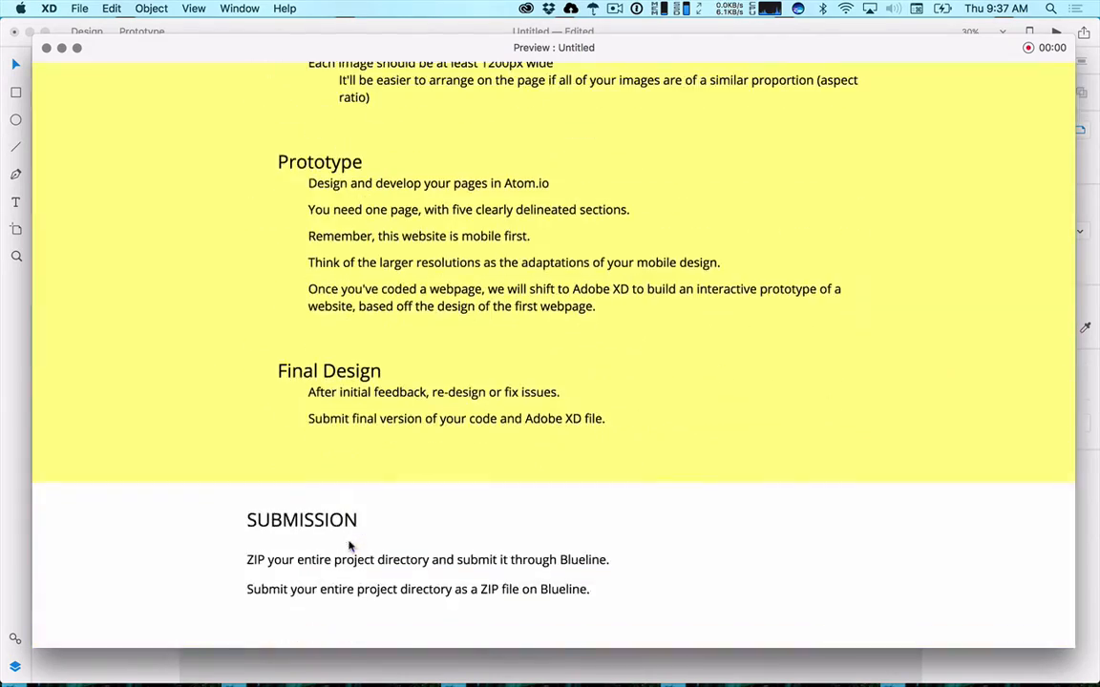
scroll(352, 546, up, 3)
scroll(351, 546, up, 8)
scroll(348, 545, down, 4)
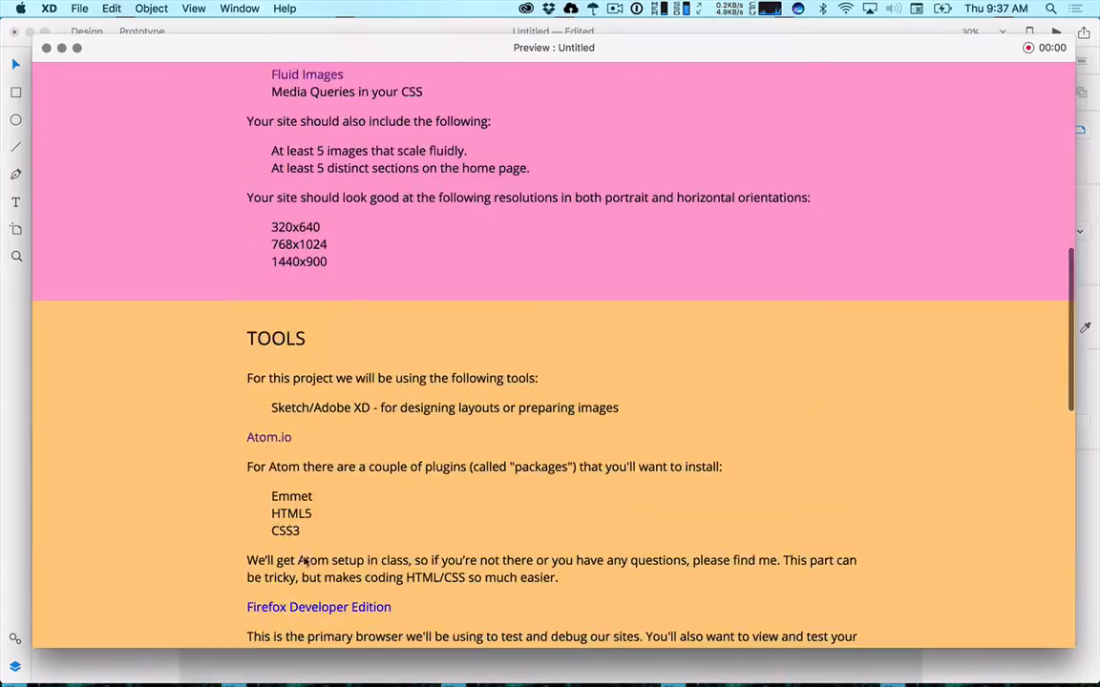
scroll(447, 380, down, 2)
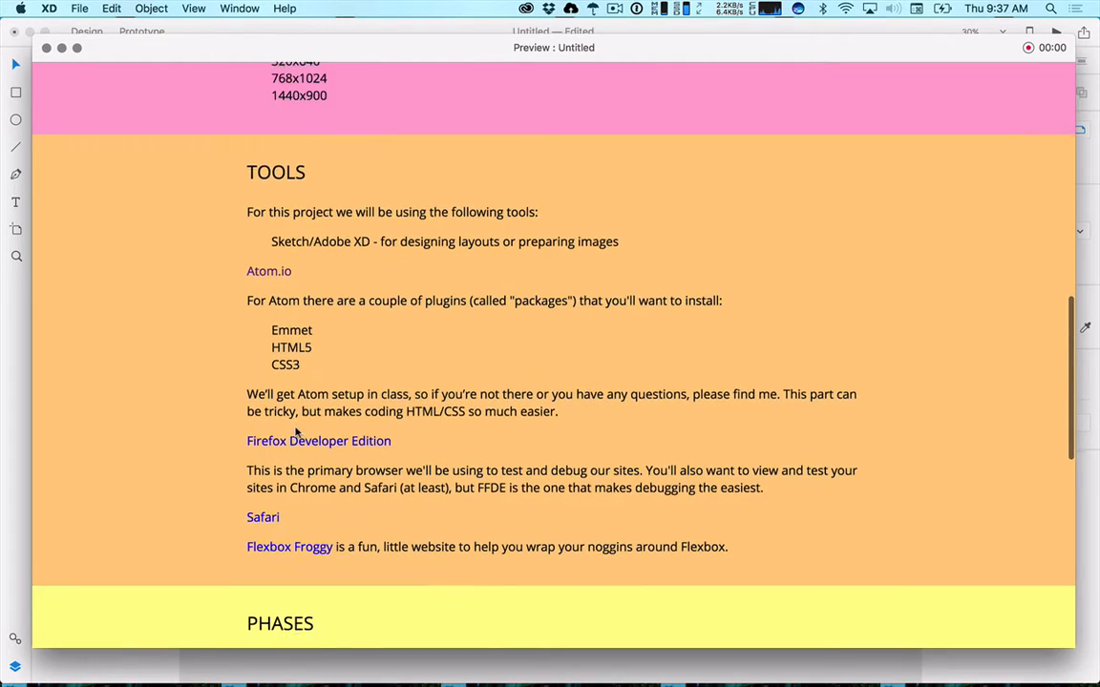
scroll(448, 381, down, 6)
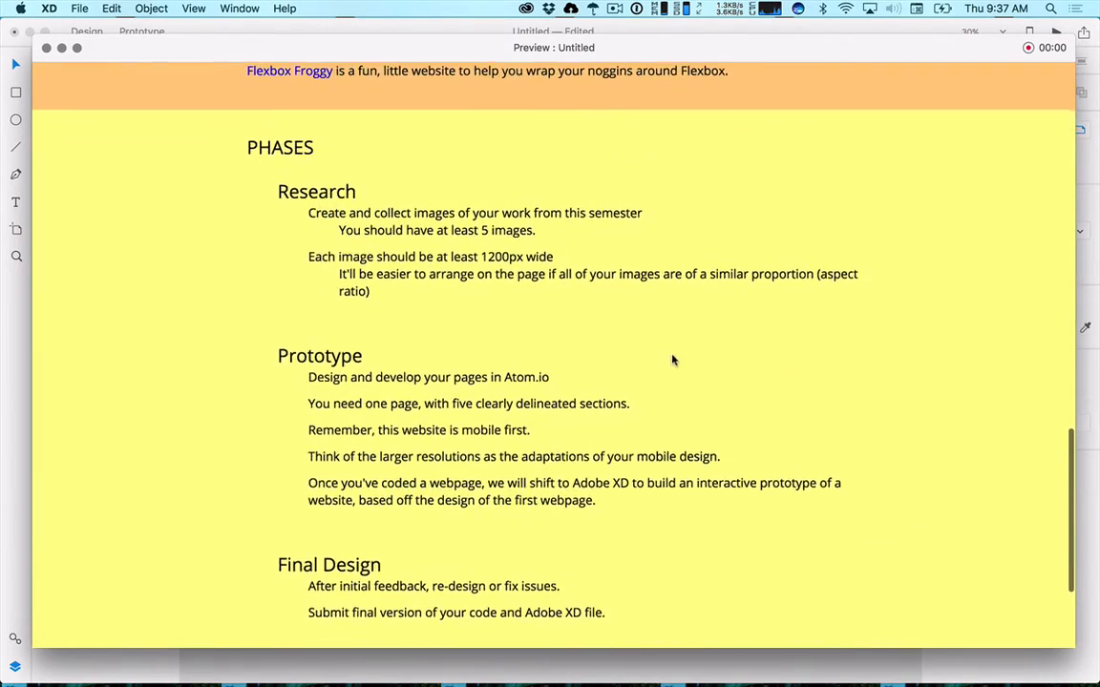
scroll(670, 361, up, 4)
click(46, 47)
scroll(696, 345, up, 1)
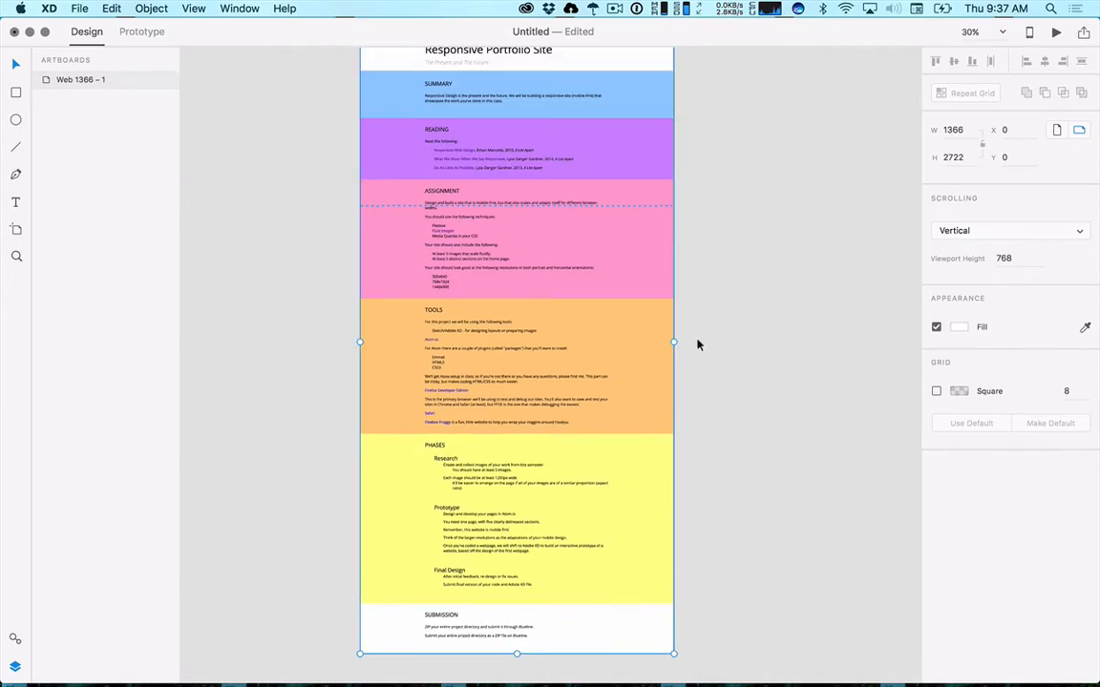
Move the portfolio screenshot off the artboard onto the pasteboard beside it, at X -1696, Y 0.
scroll(697, 345, down, 2)
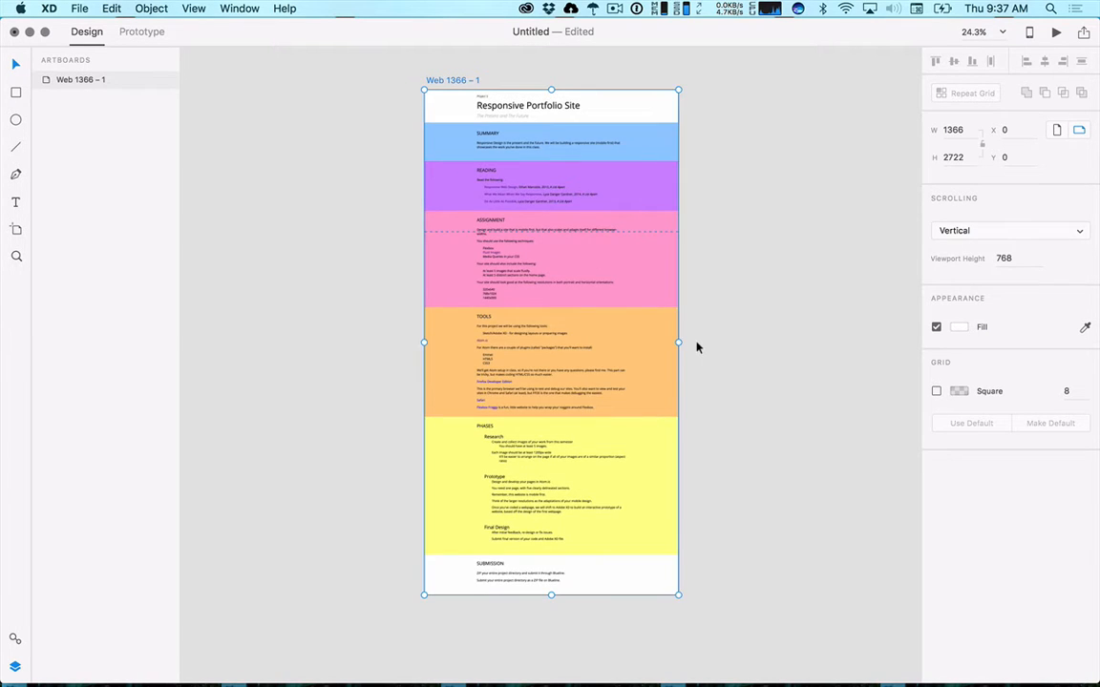
drag(720, 237, 724, 255)
drag(631, 306, 314, 295)
drag(405, 301, 526, 315)
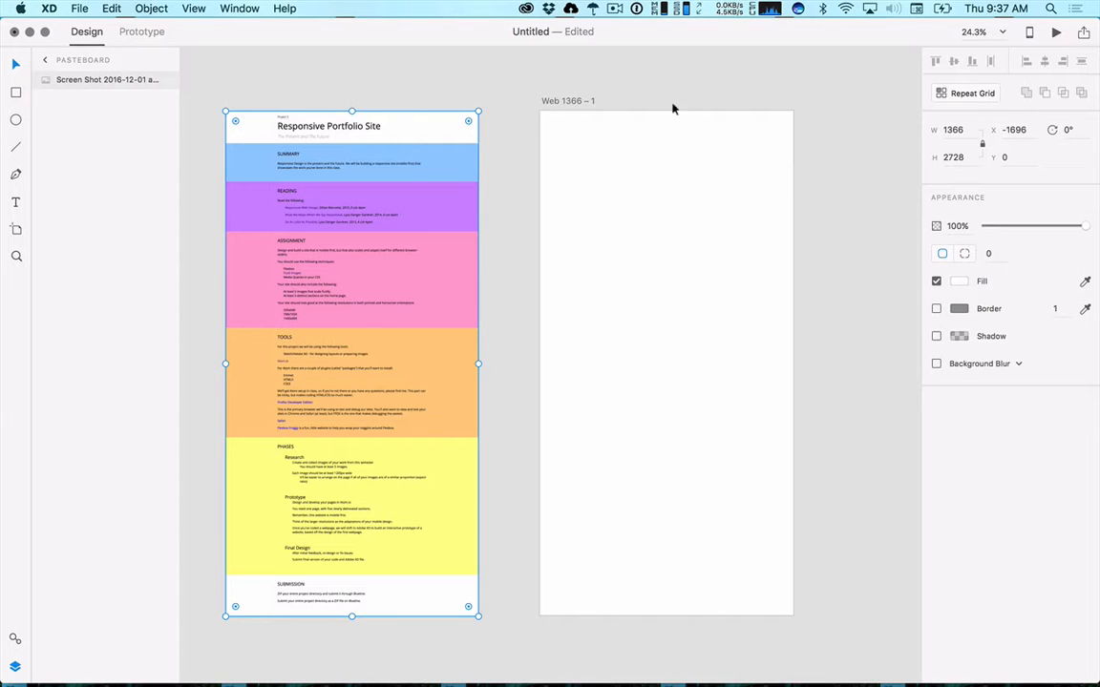
Draw a full-width 1366 rectangle on the empty artboard at Y 184 and adjust its height to about 195.
key(r)
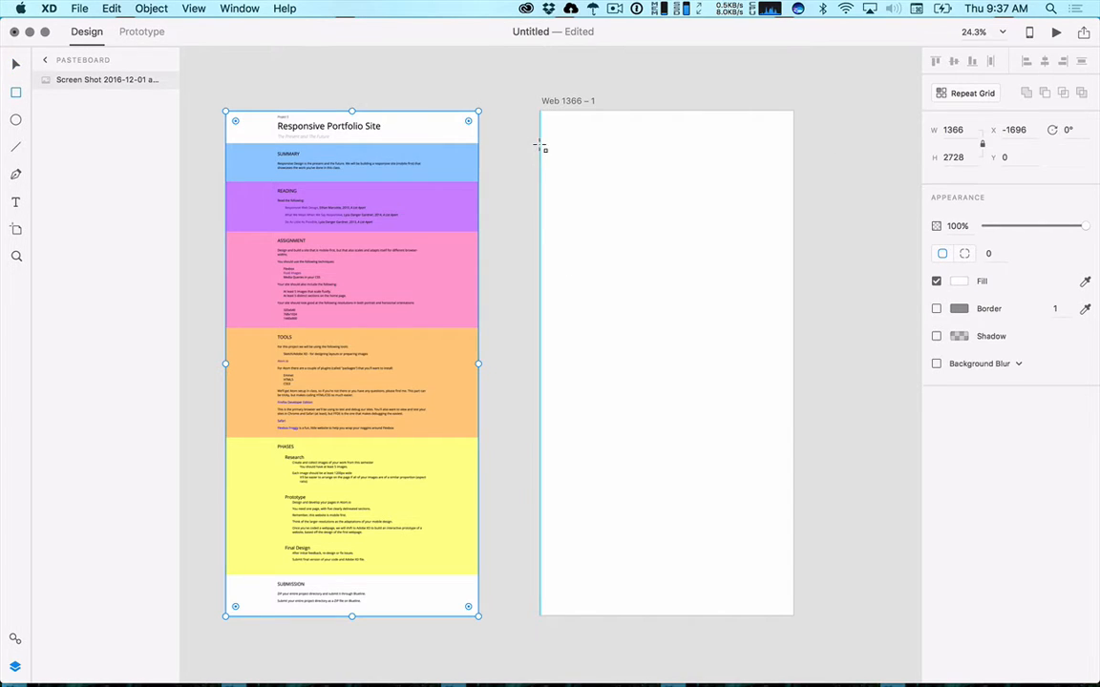
drag(540, 145, 793, 191)
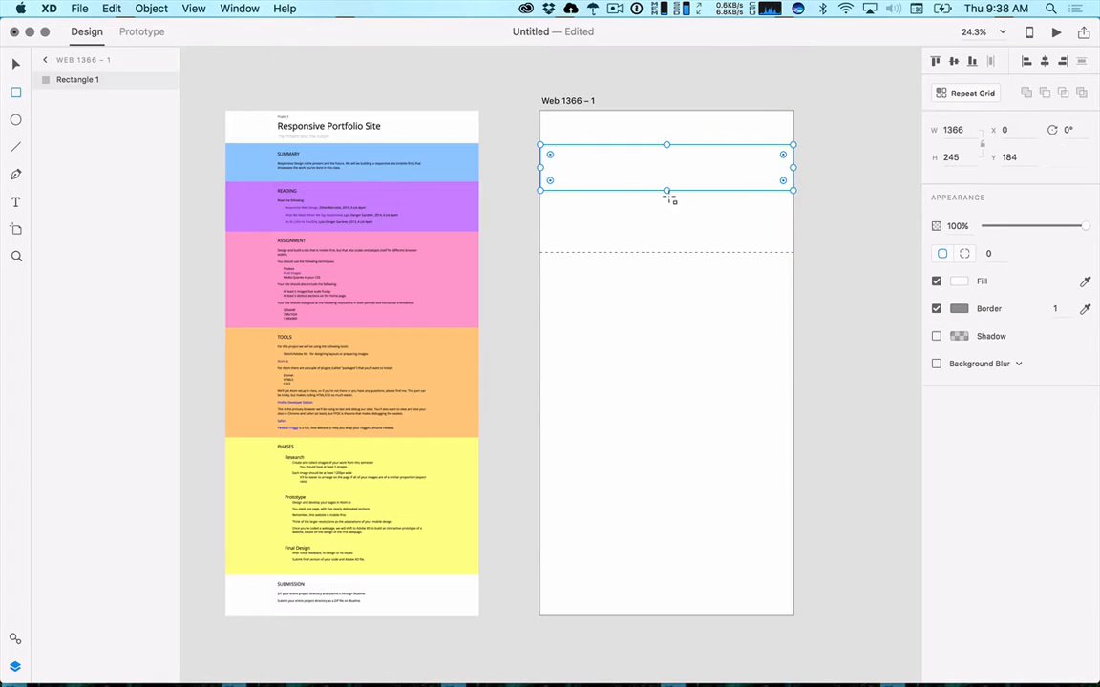
drag(667, 190, 666, 181)
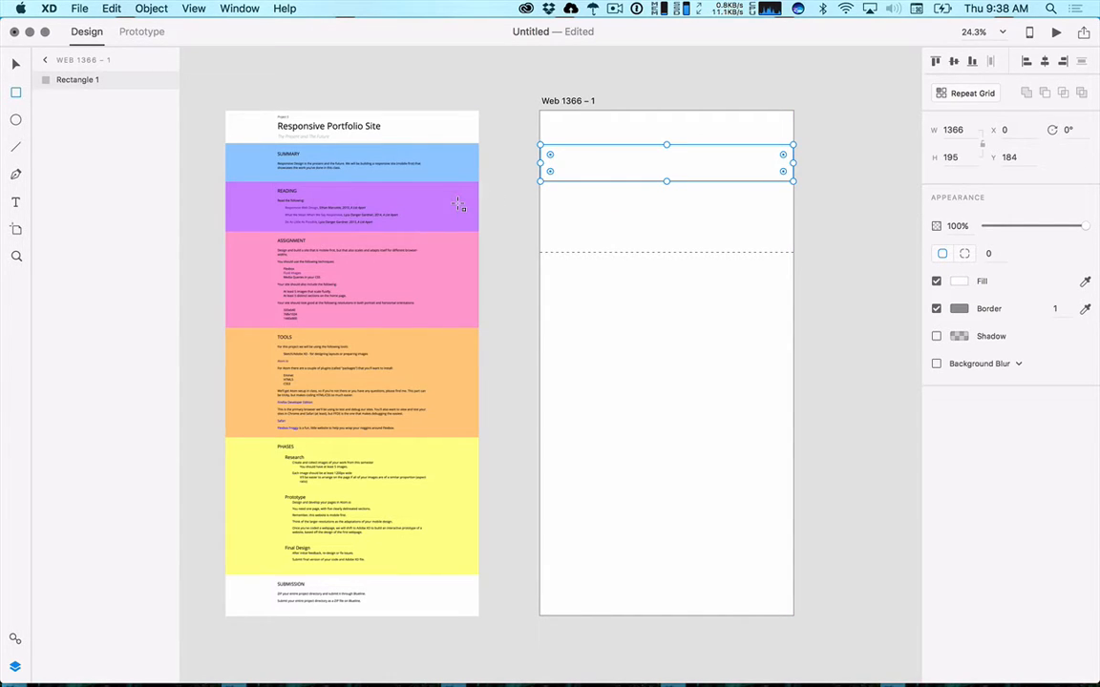
Place the screenshot back on the artboard at X 0, Y 0, lock it, and move its layer beneath the rectangle.
drag(452, 216, 761, 216)
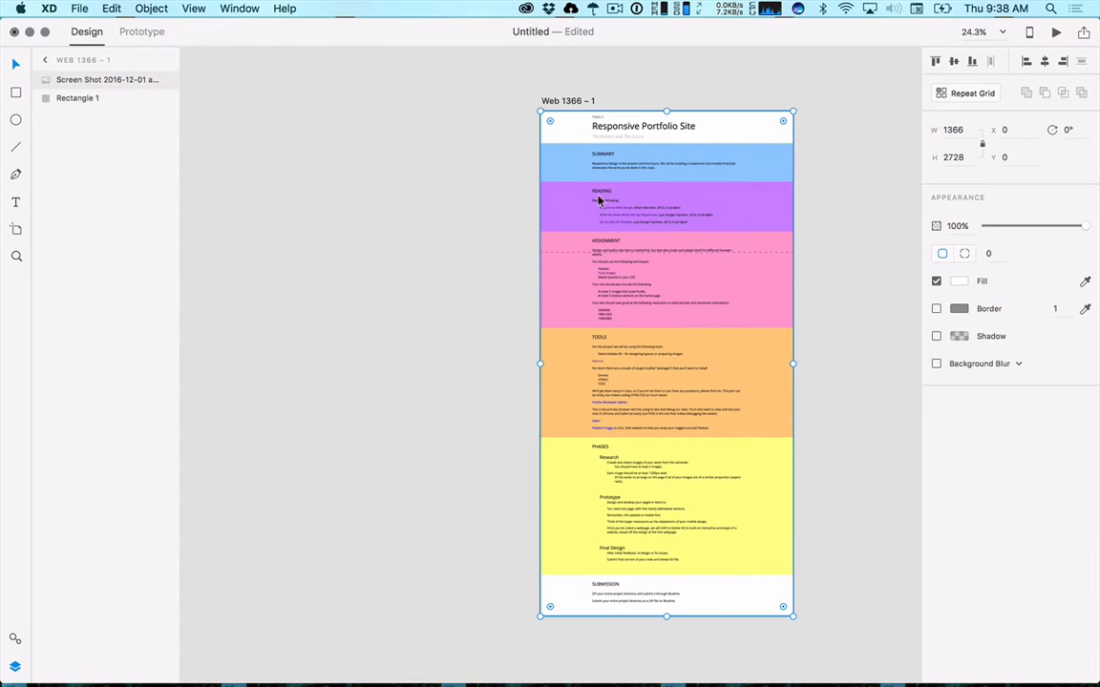
click(148, 79)
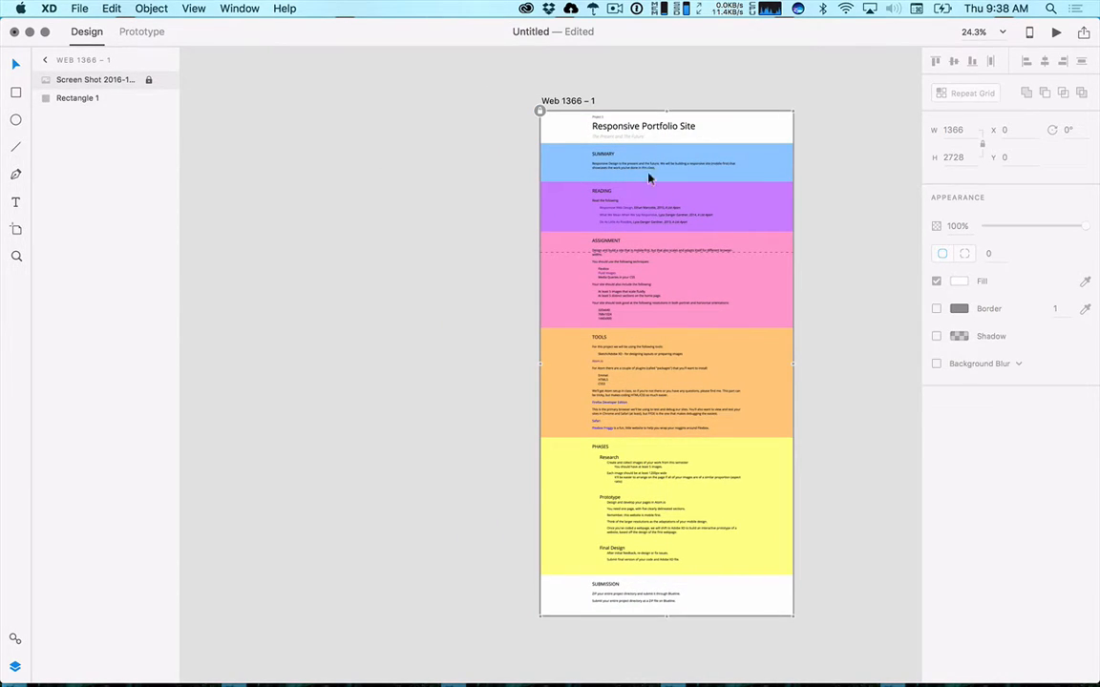
drag(103, 84, 74, 103)
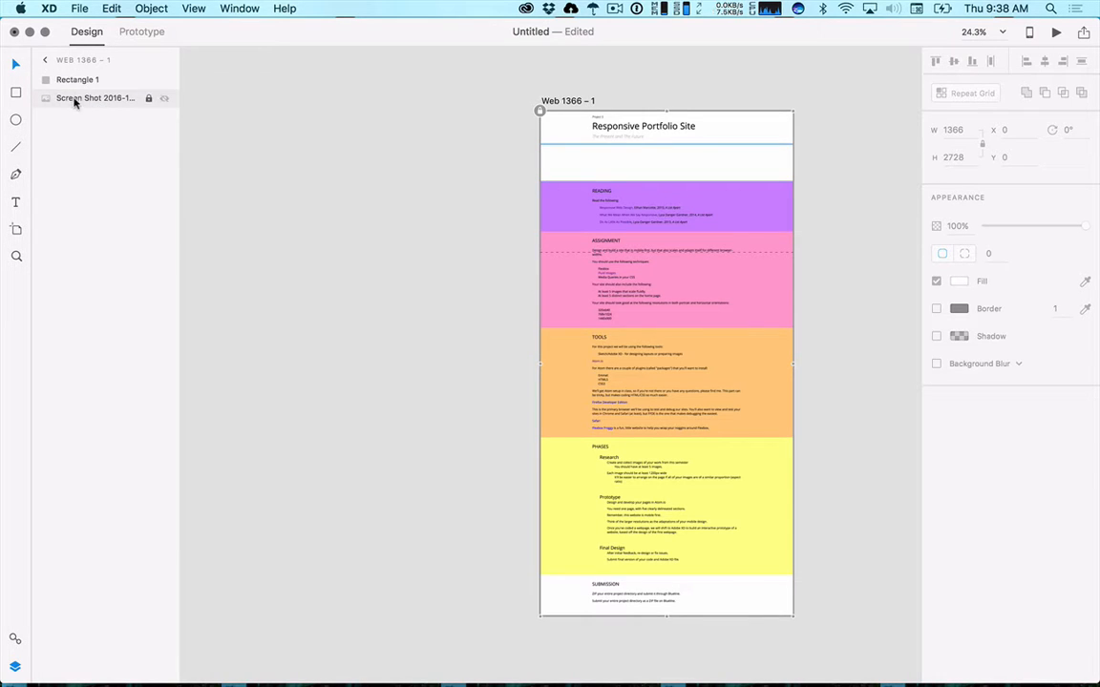
Try reduced opacity and a background blur on the rectangle covering the Summary section.
click(75, 80)
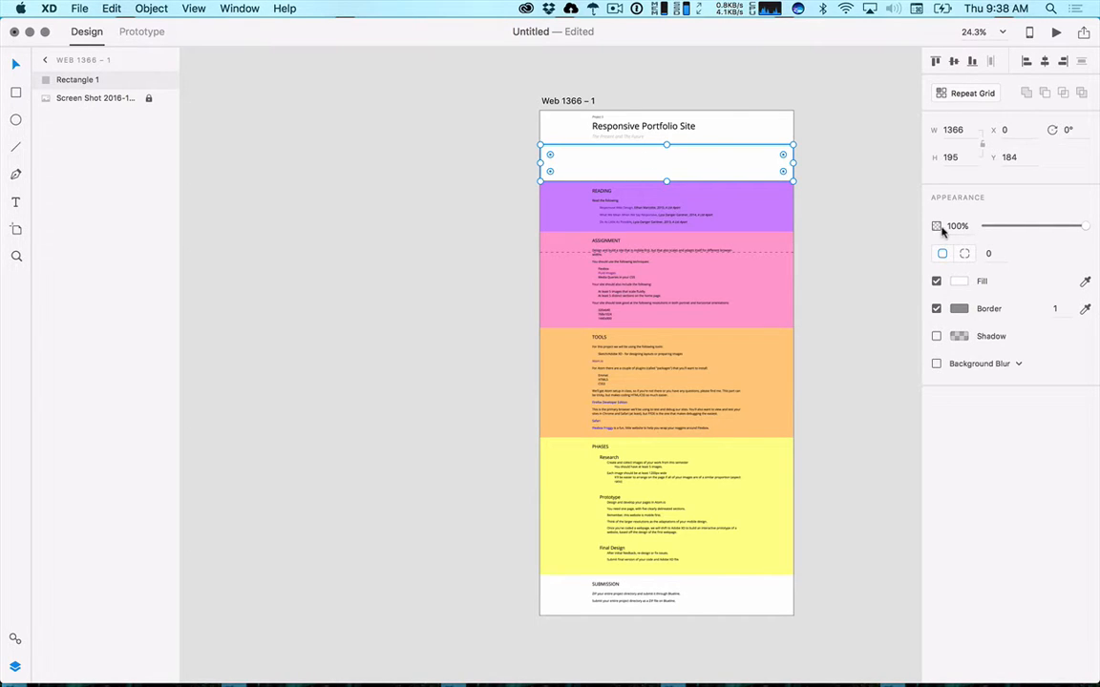
drag(1026, 231, 1070, 228)
mouse_move(550, 157)
mouse_down()
mouse_move(566, 168)
mouse_move(531, 153)
mouse_up()
text(50)
key(Tab)
key(shift+Tab)
text(0)
key(Tab)
click(936, 363)
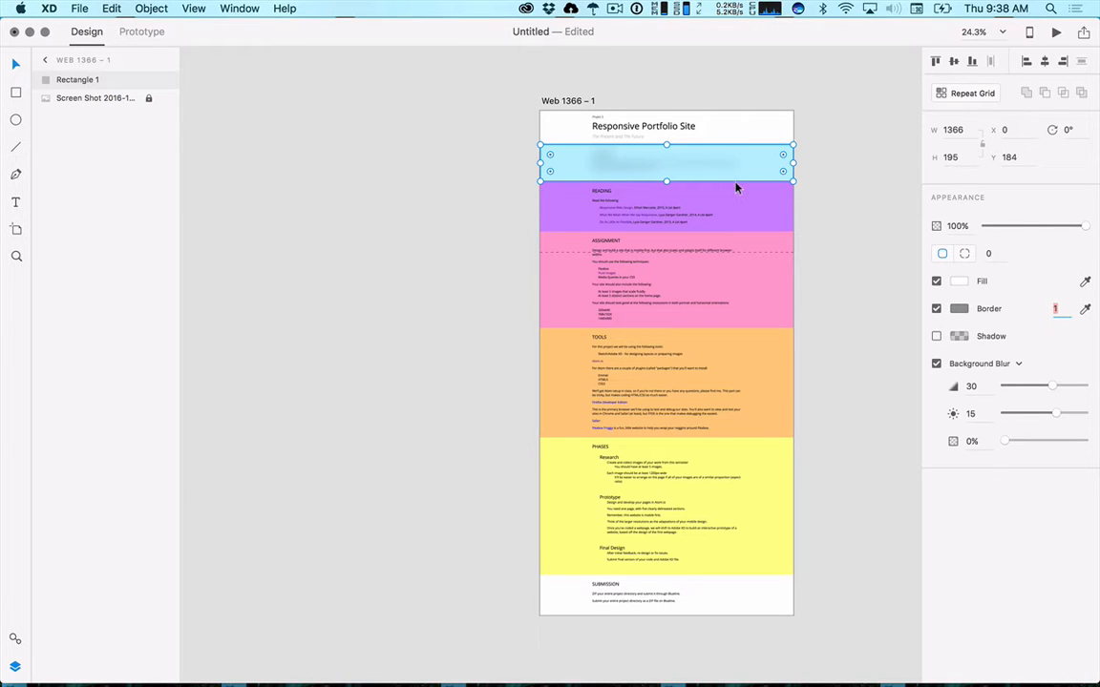
click(936, 364)
Remove the rectangle's border and fill it with the blue sampled from the screenshot's Summary section.
click(936, 310)
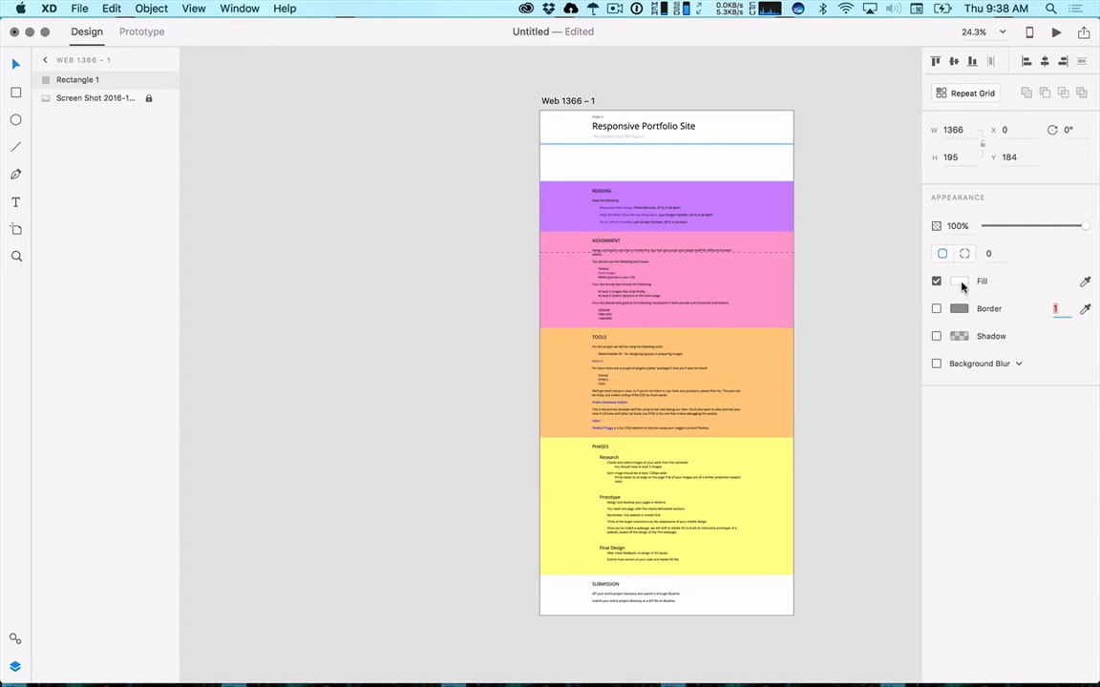
click(1085, 282)
key(Escape)
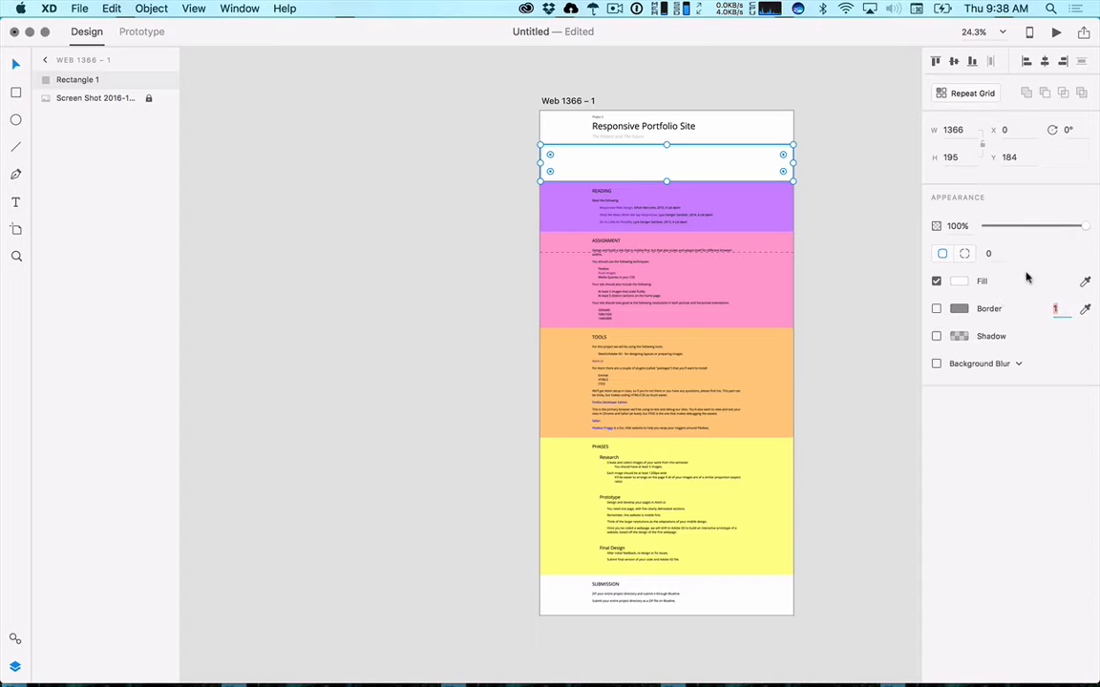
drag(751, 179, 751, 195)
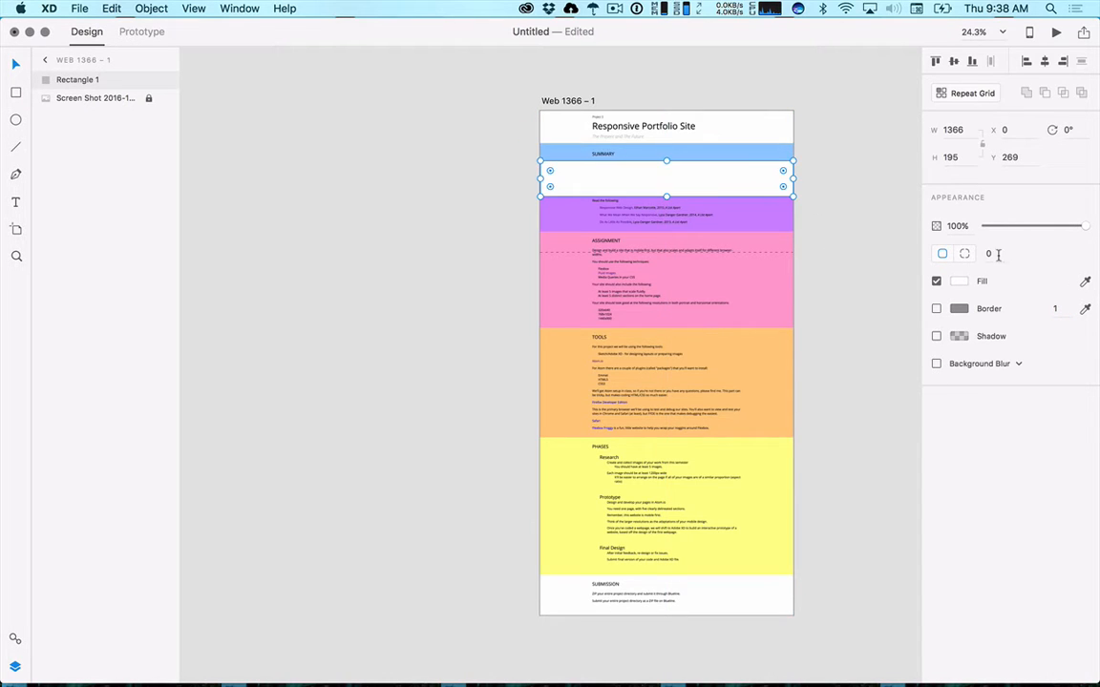
click(1086, 283)
click(701, 146)
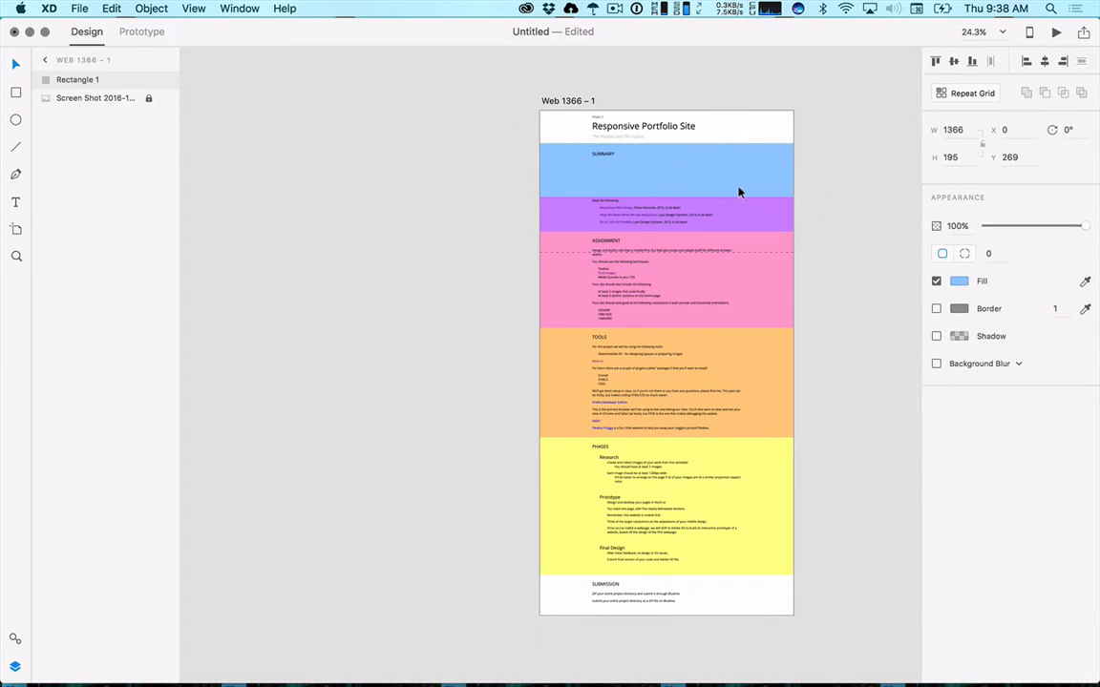
Move the blue rectangle up to the Summary section's upper edge at Y 174 and extend its height to about 199.
drag(738, 192, 737, 177)
scroll(737, 176, up, 8)
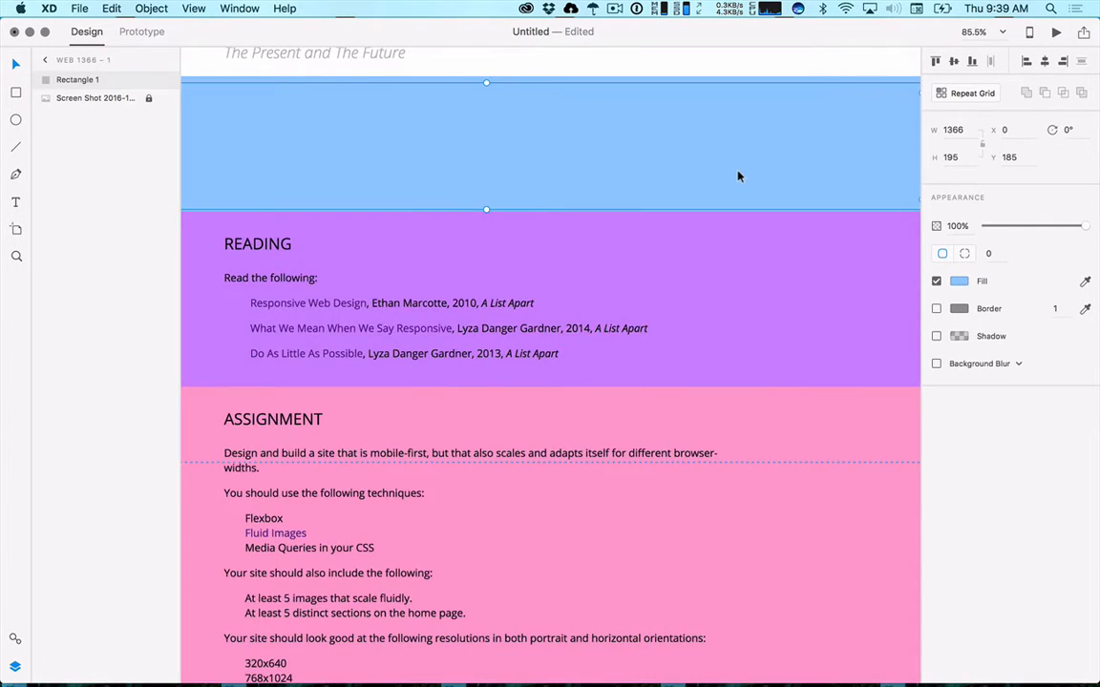
scroll(737, 177, down, 3)
drag(471, 167, 473, 162)
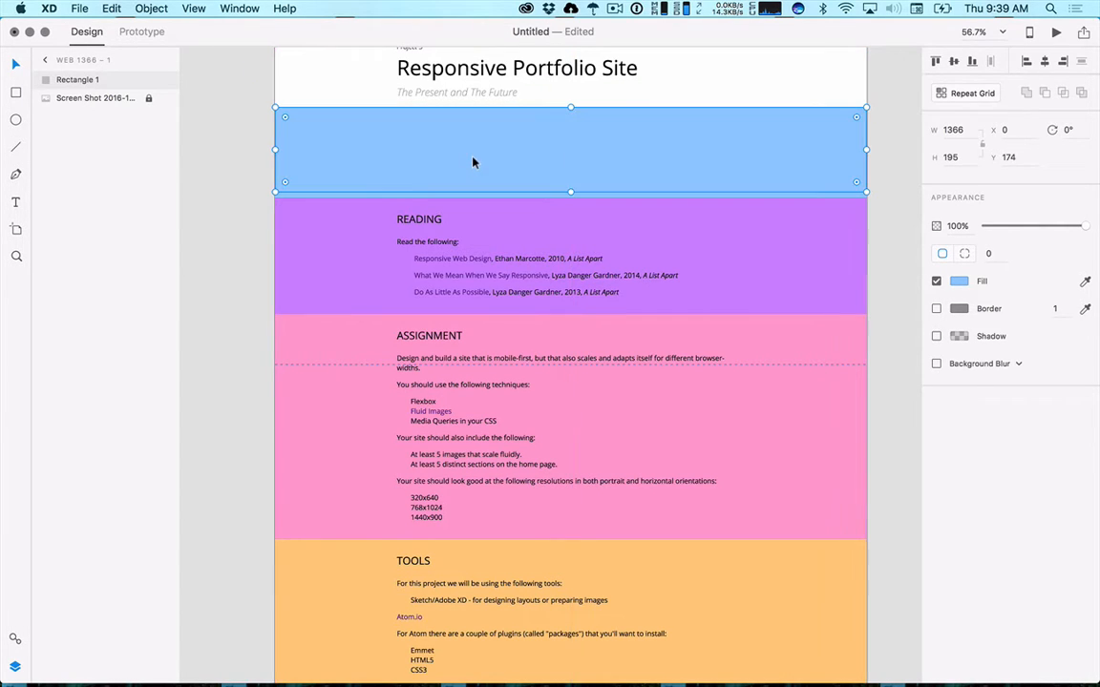
drag(569, 189, 573, 193)
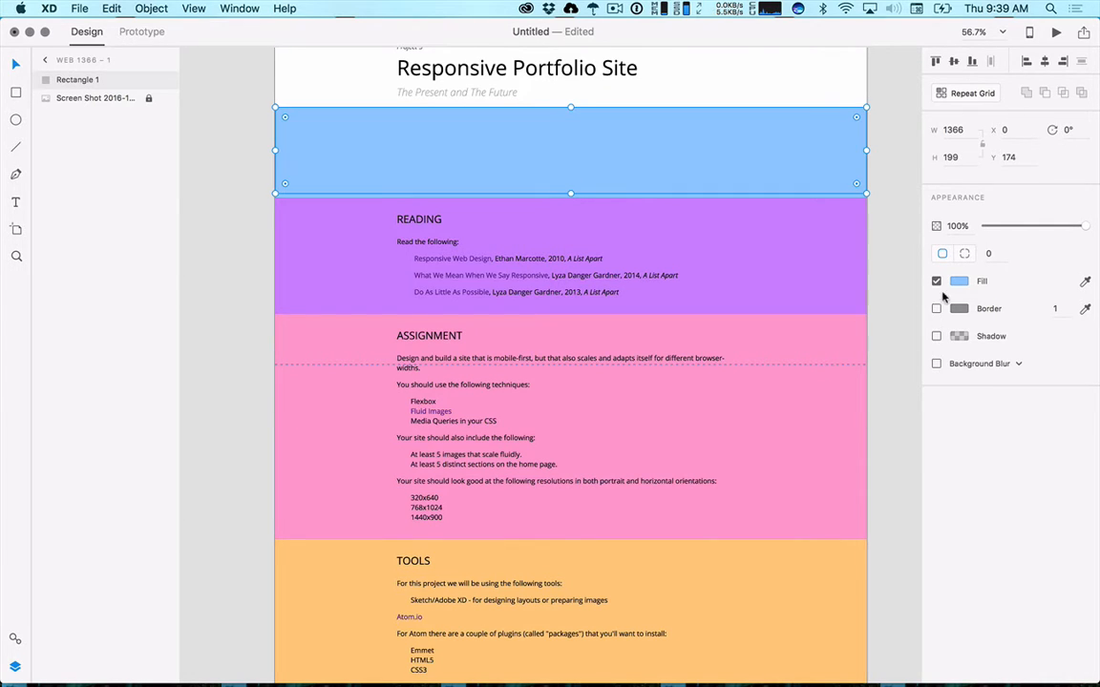
Show the rectangle as a border without fill and extend its bottom edge to the start of the Reading section, height about 212.
click(935, 308)
click(936, 281)
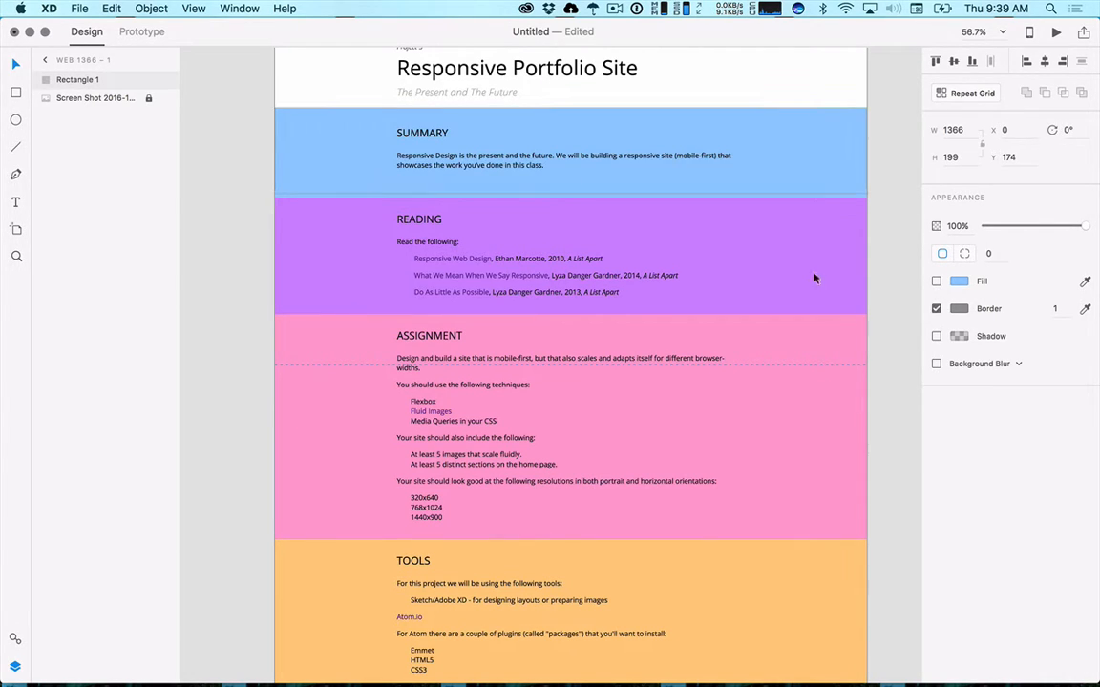
click(571, 195)
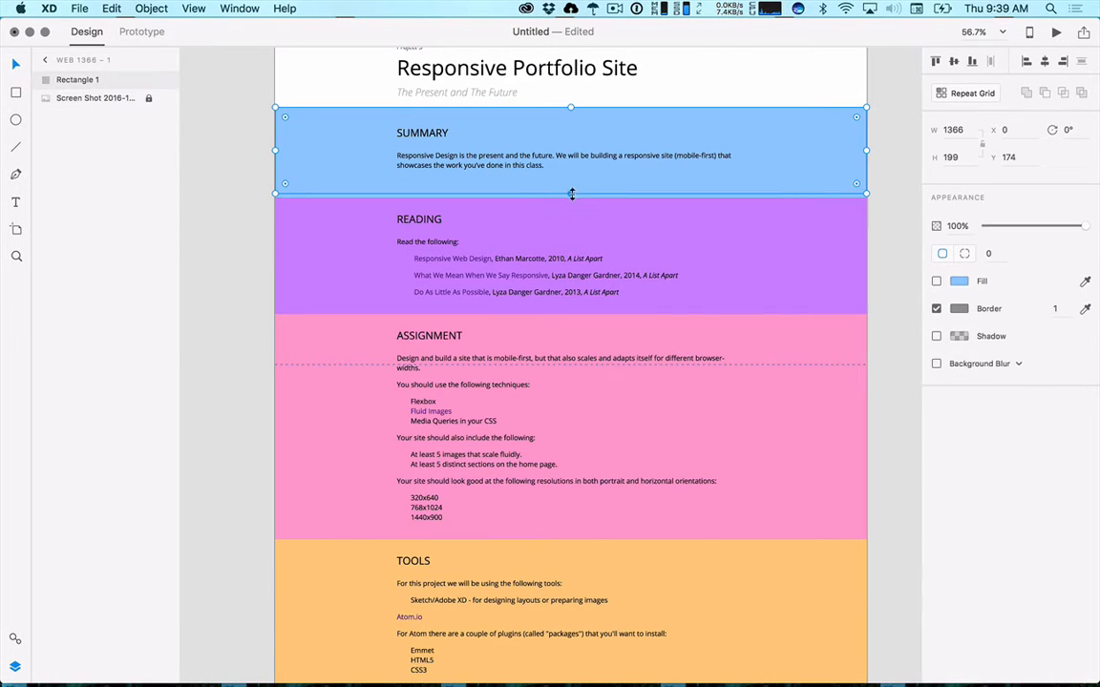
drag(570, 194, 570, 200)
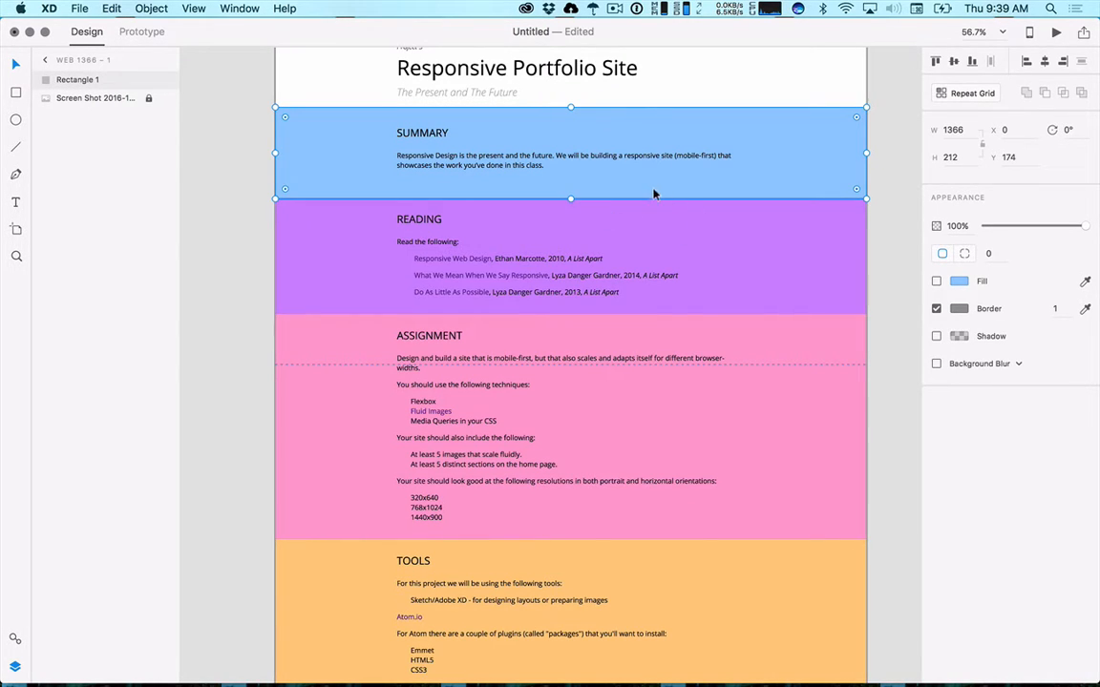
Turn the Summary rectangle's blue fill back on and its border off.
click(648, 262)
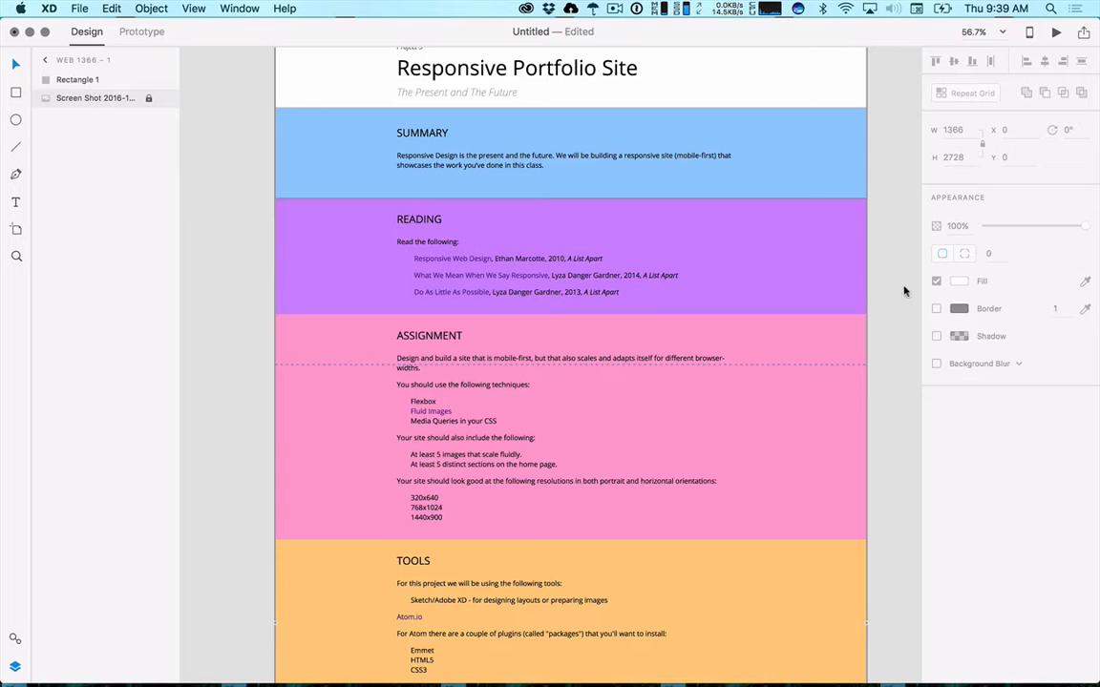
click(773, 193)
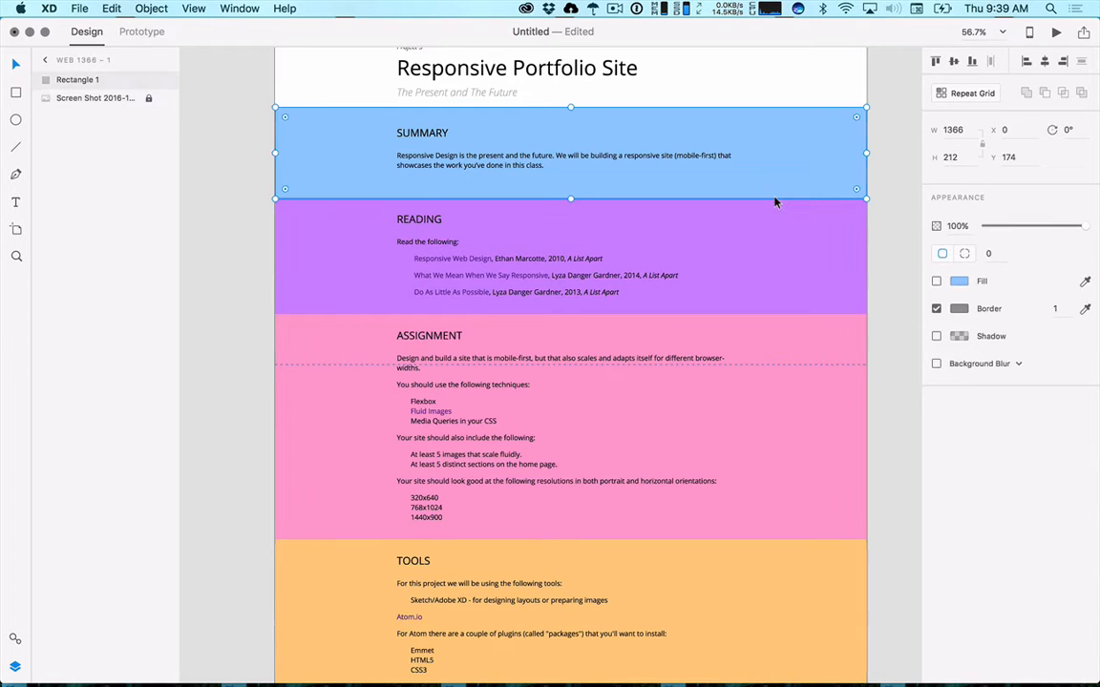
click(935, 281)
click(936, 309)
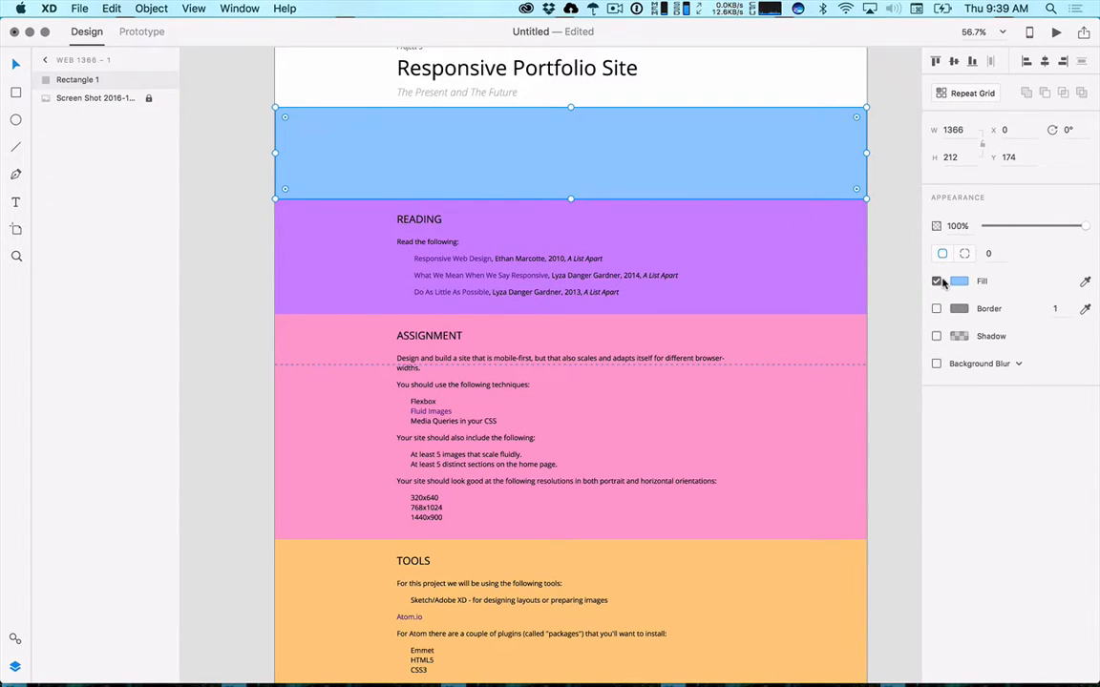
Duplicate the blue rectangle directly below at Y 386 and extend the copy to the Assignment section, height about 264.
key(alt)
drag(691, 184, 684, 291)
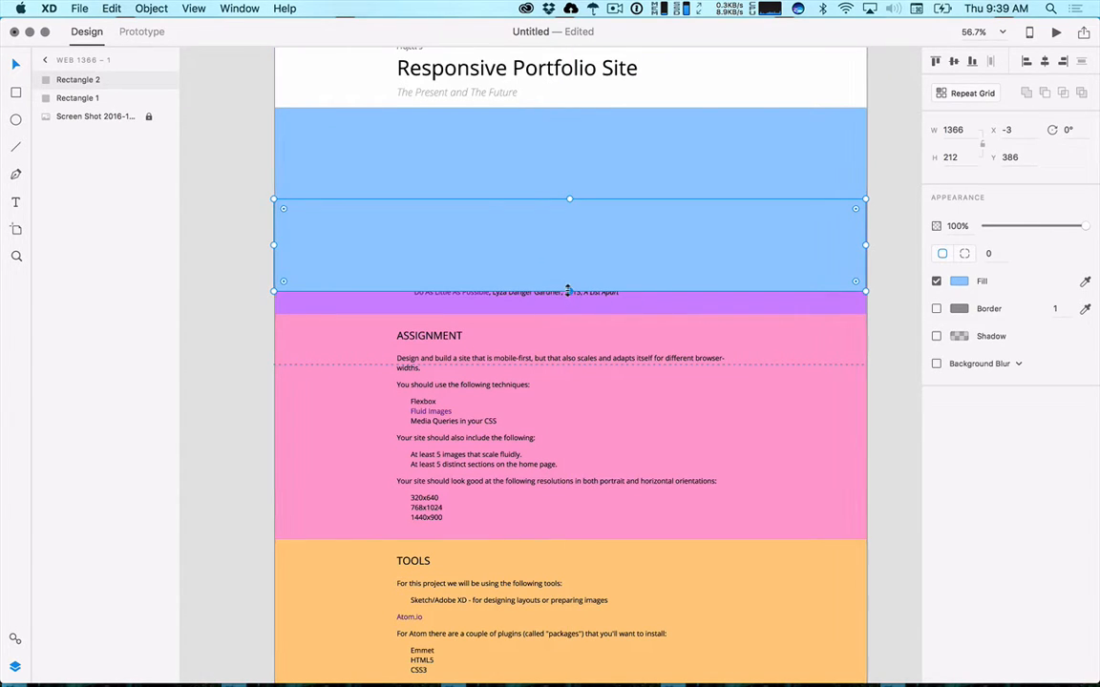
drag(567, 290, 566, 313)
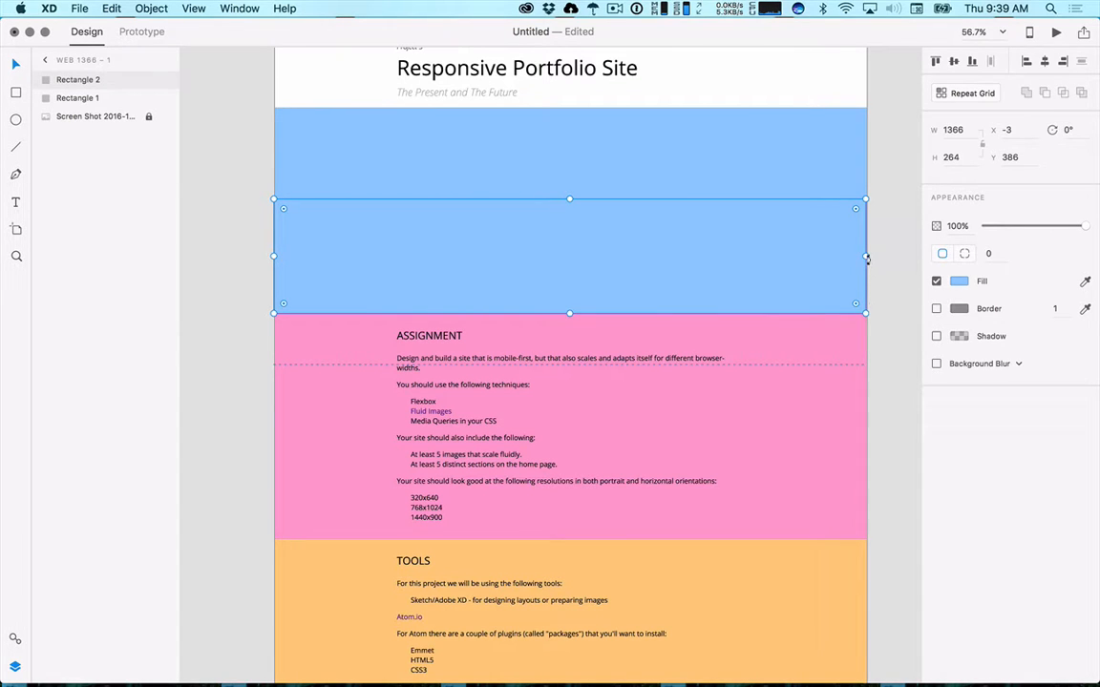
Widen the duplicated rectangle past both sides of the artboard, to a width of about 1393 starting at X -10.
mouse_move(867, 256)
mouse_down()
mouse_move(891, 258)
mouse_move(874, 258)
mouse_up()
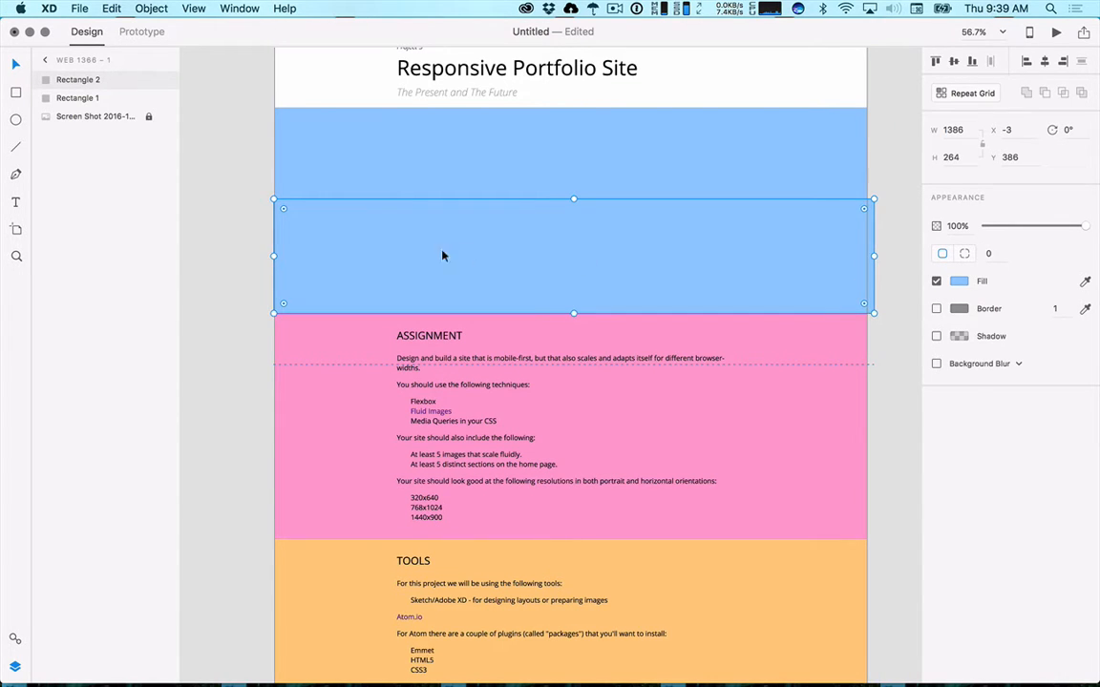
drag(276, 256, 272, 256)
click(914, 138)
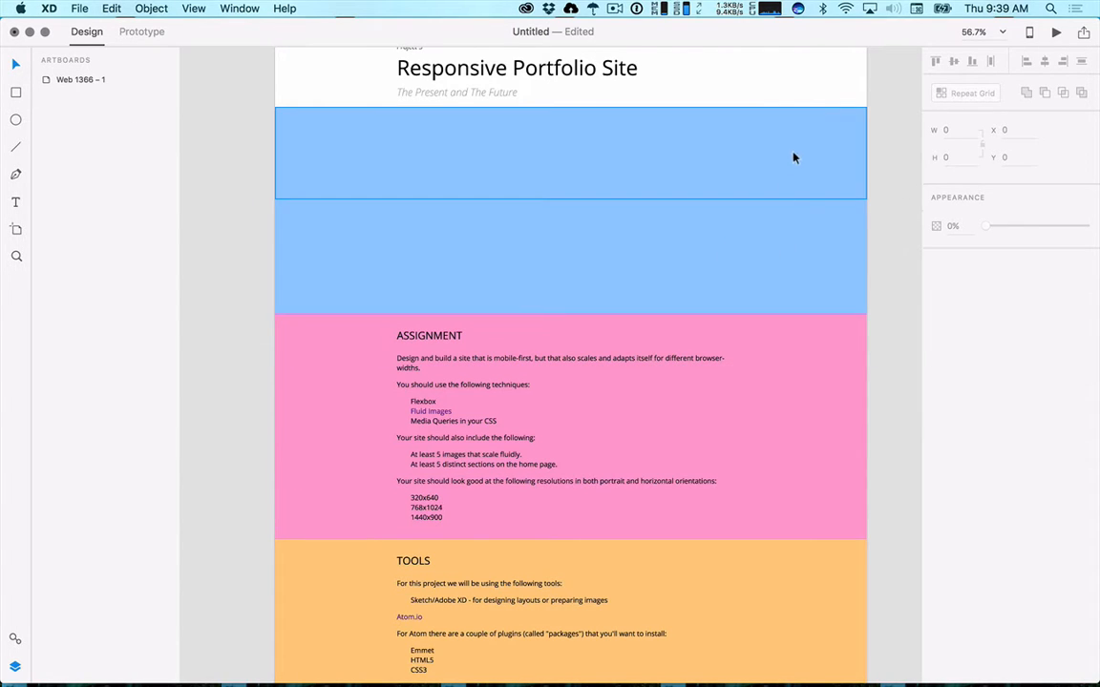
Extend the Summary rectangle's right edge past the artboard, to a width of about 1385.
scroll(881, 145, up, 10)
scroll(879, 189, up, 2)
click(803, 202)
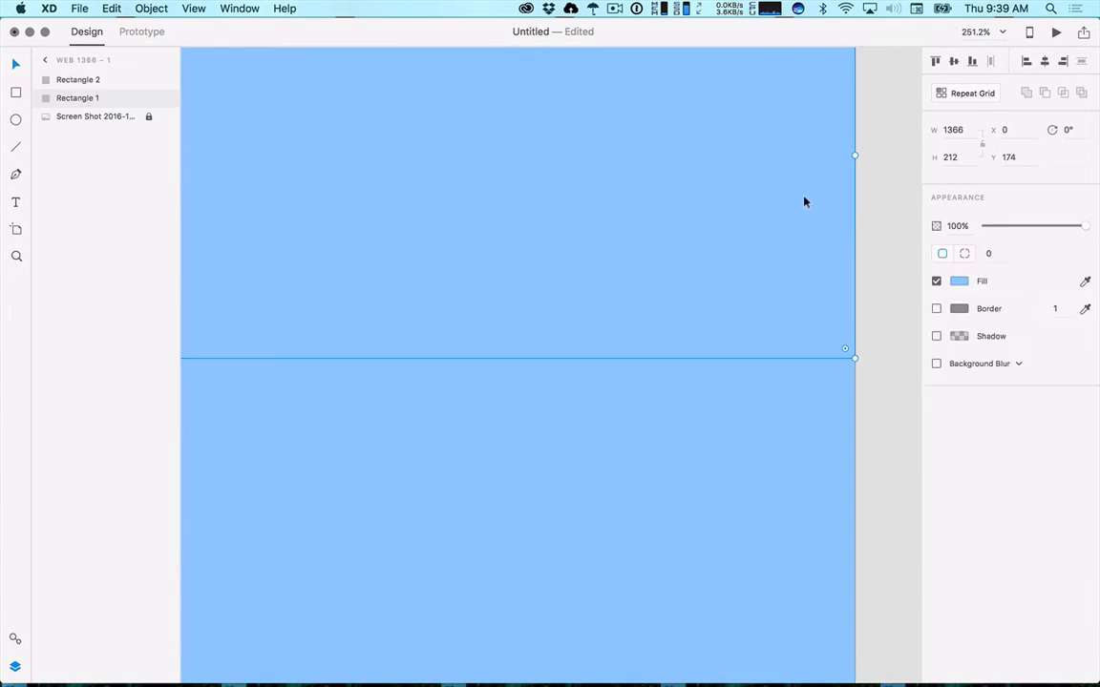
drag(854, 153, 891, 155)
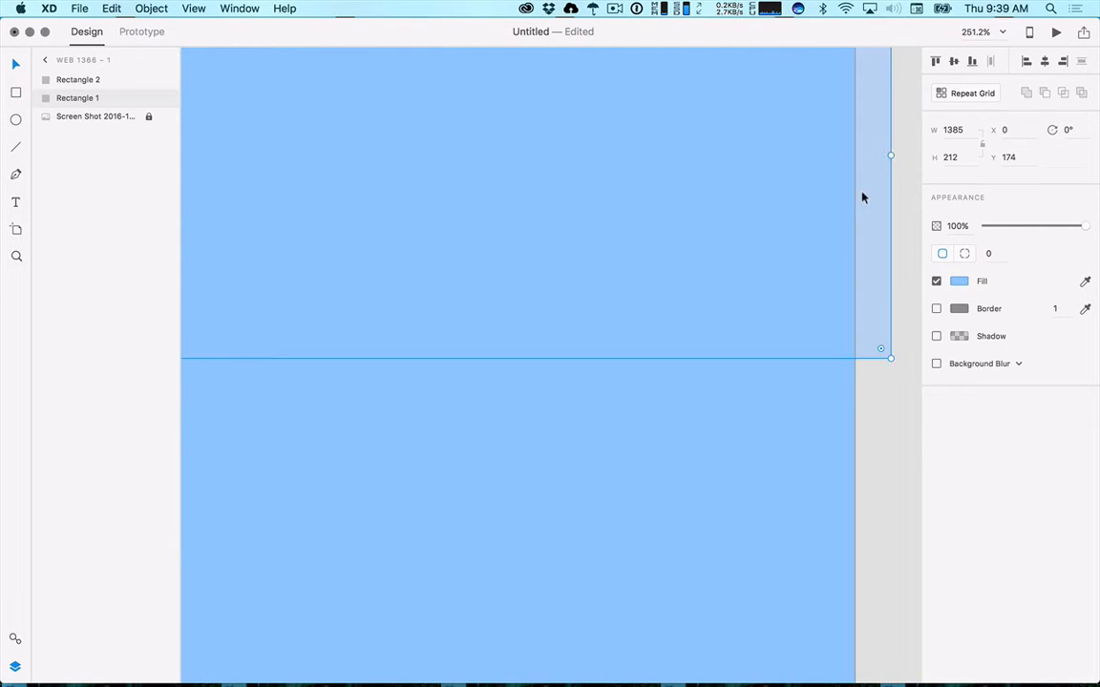
click(886, 398)
Move the duplicated rectangle down to about Y 445 and fill it with the purple sampled from the Reading section.
scroll(844, 421, down, 8)
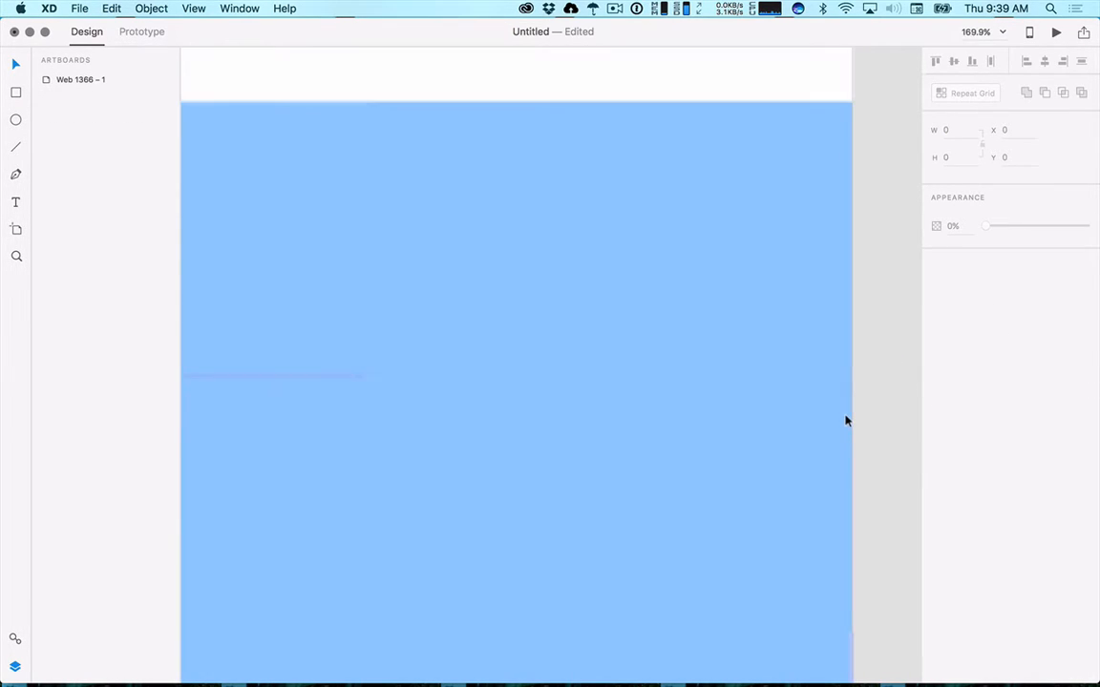
scroll(854, 448, down, 2)
scroll(854, 447, left, 2)
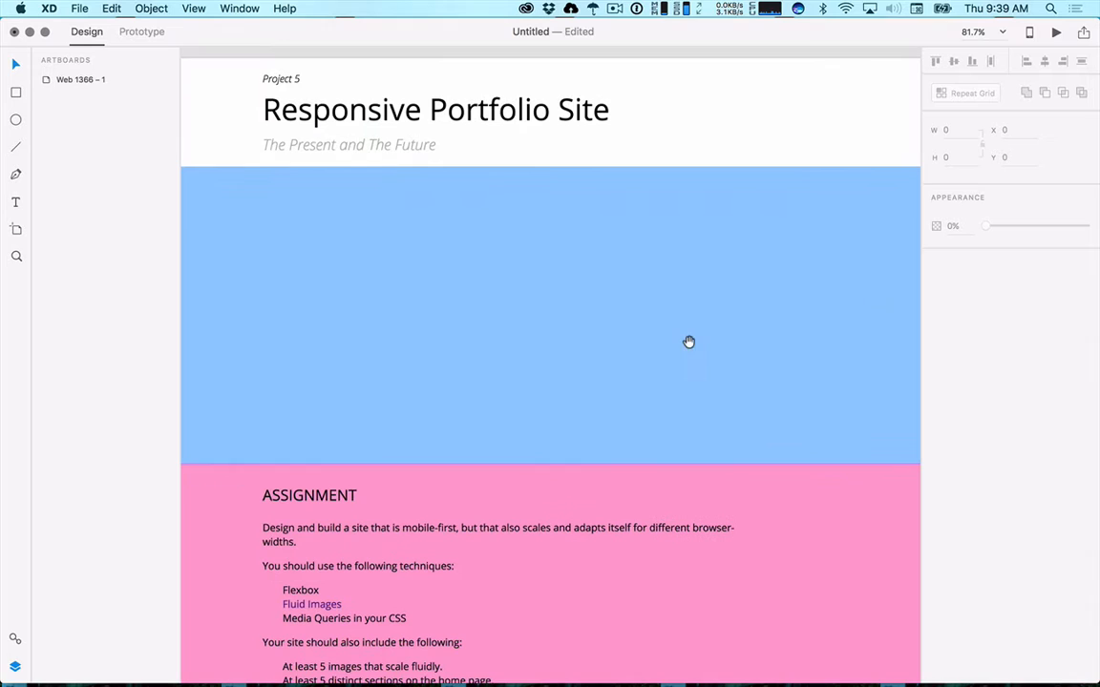
click(498, 379)
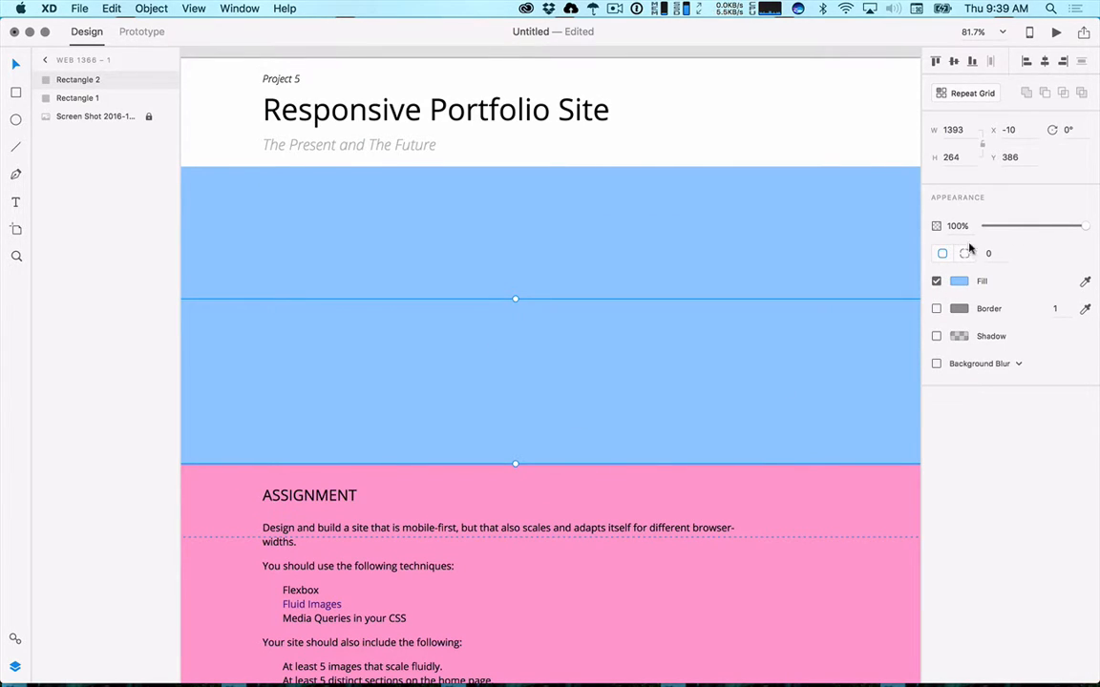
drag(780, 348, 776, 392)
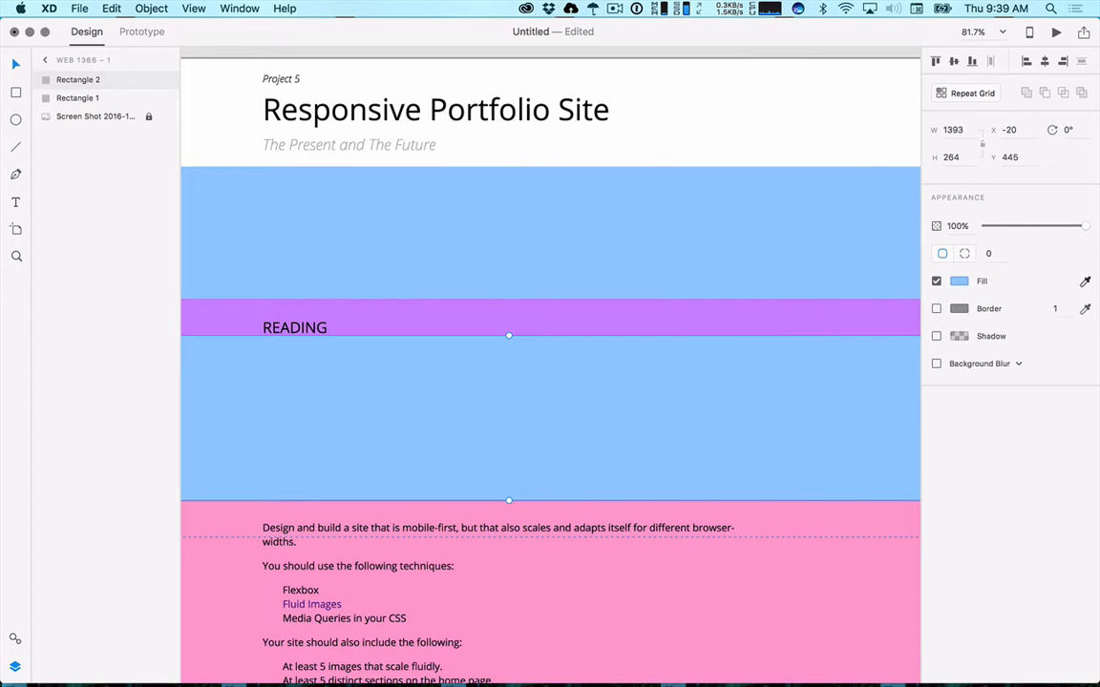
click(734, 329)
key(super+minus)
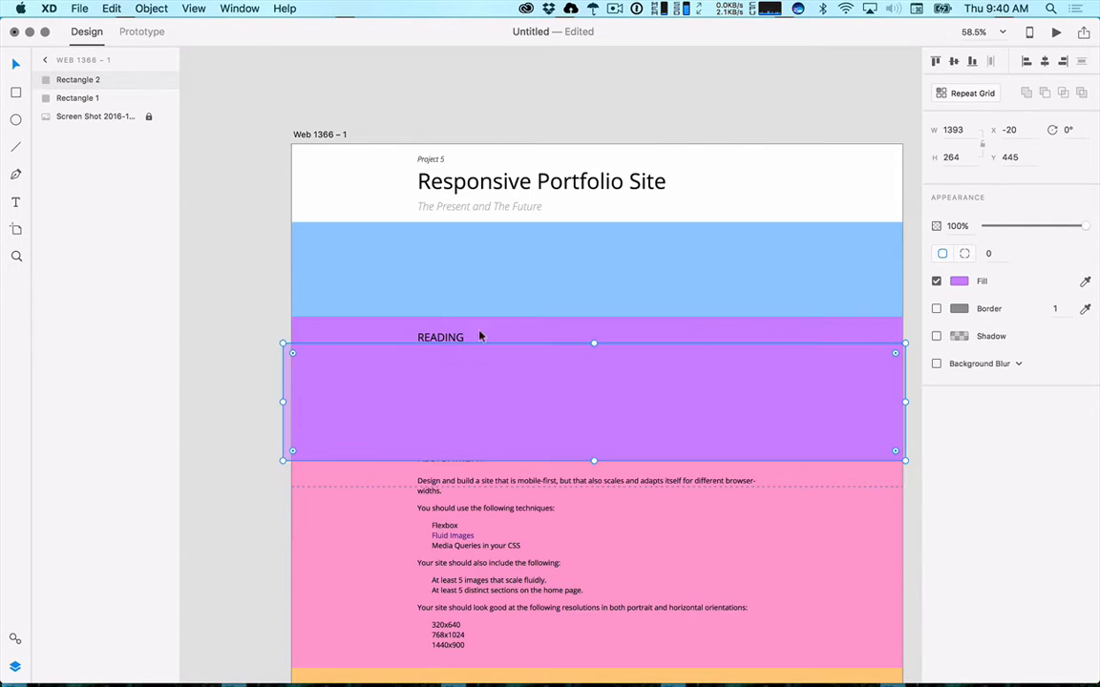
scroll(592, 387, down, 1)
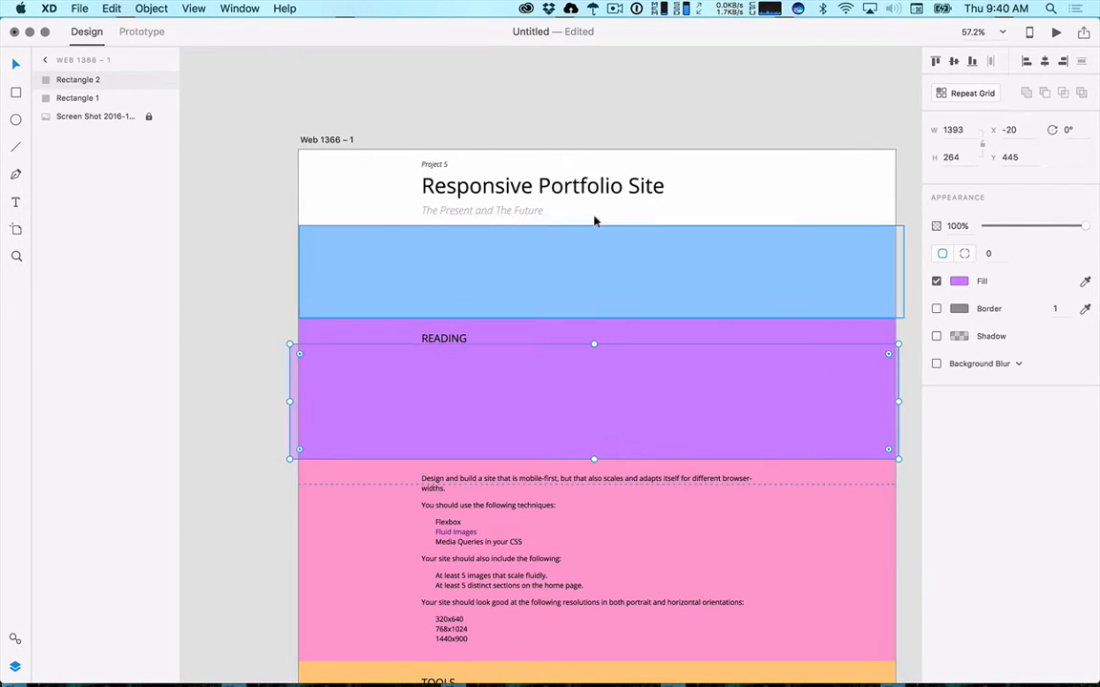
Unlock the screenshot and place a duplicate on the pasteboard beside the artboard, at X -1386, Y 0.
click(148, 116)
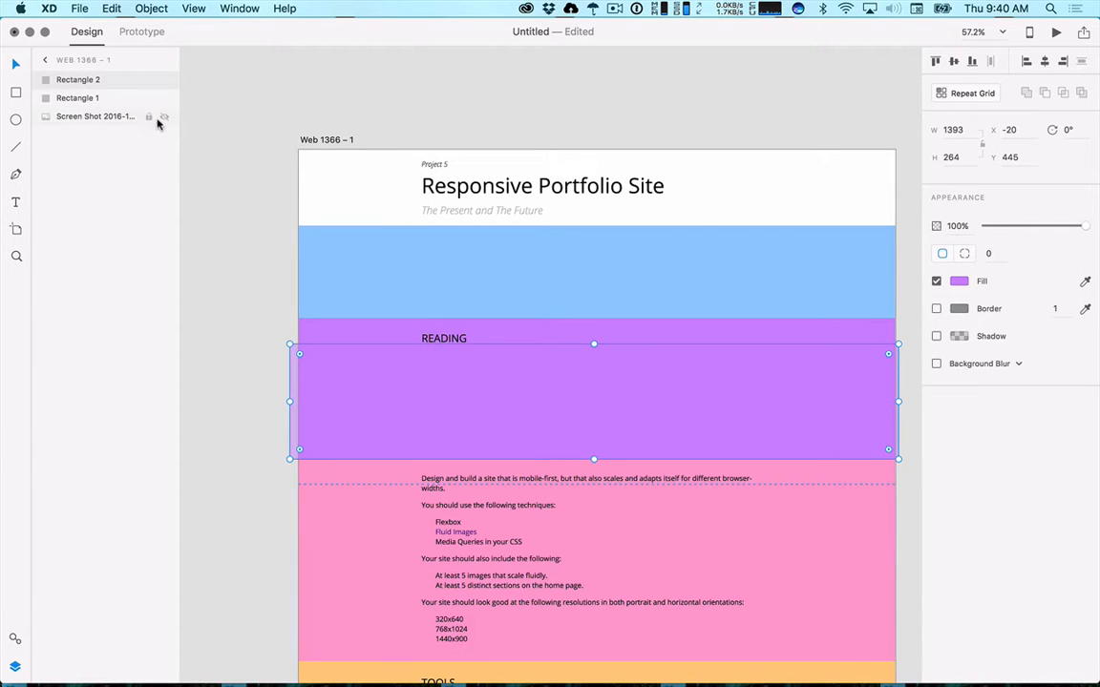
click(861, 204)
drag(858, 198, 258, 203)
scroll(384, 229, left, 5)
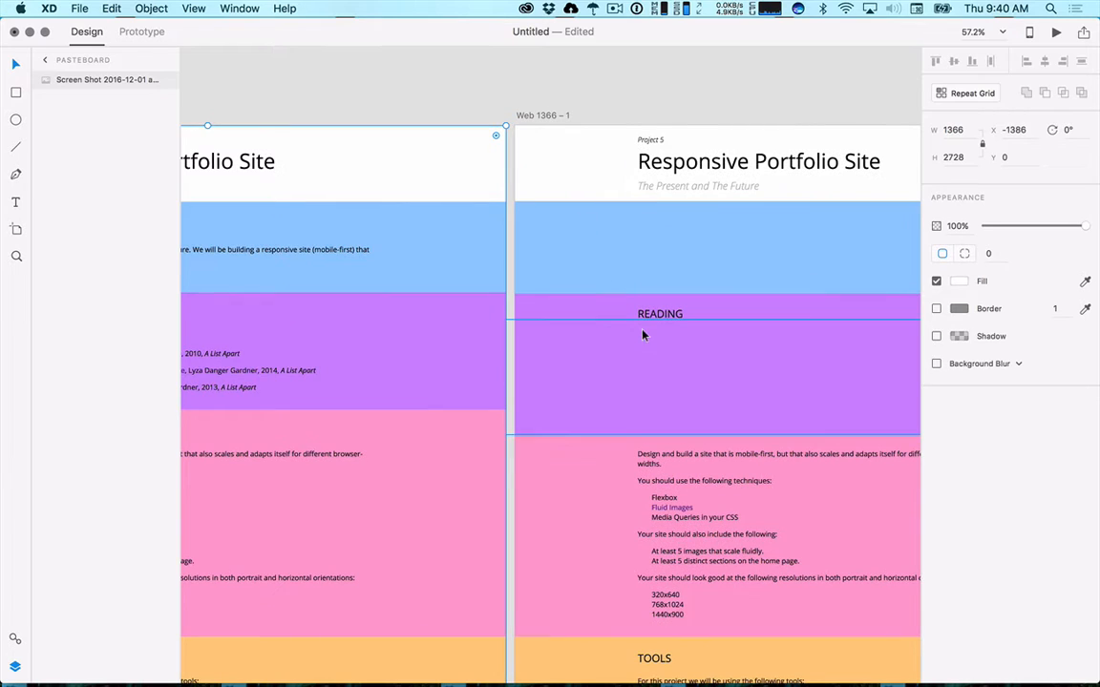
Move the purple rectangle up to X -27, Y 386, against the blue one, and duplicate it directly below at Y 650.
drag(645, 378, 648, 356)
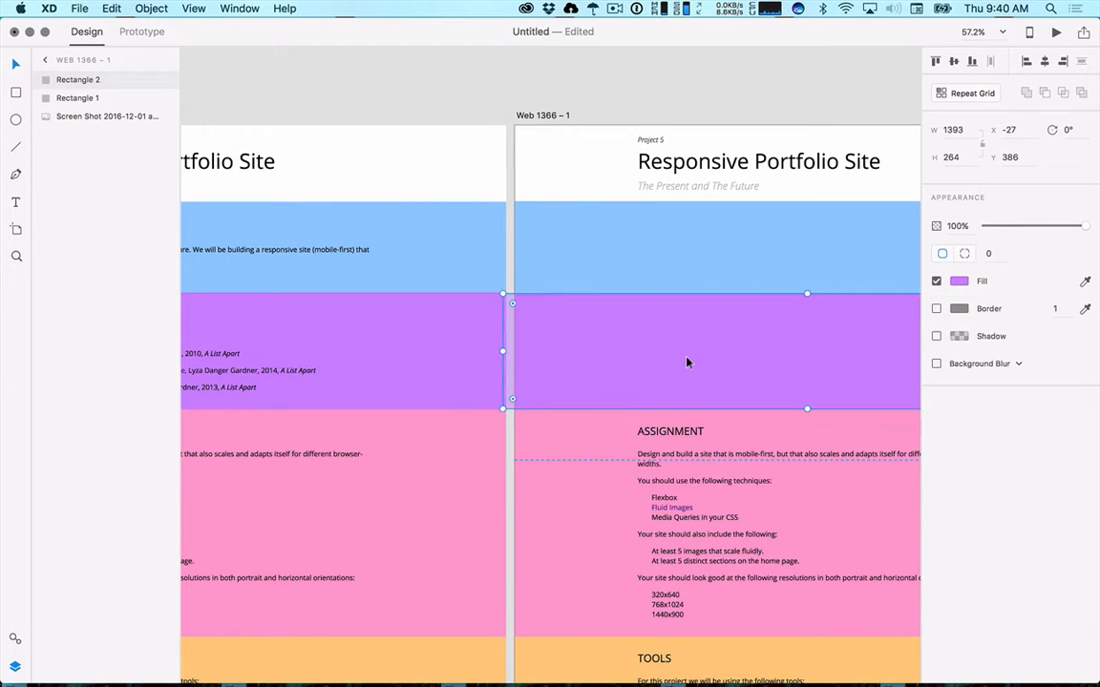
scroll(364, 348, down, 5)
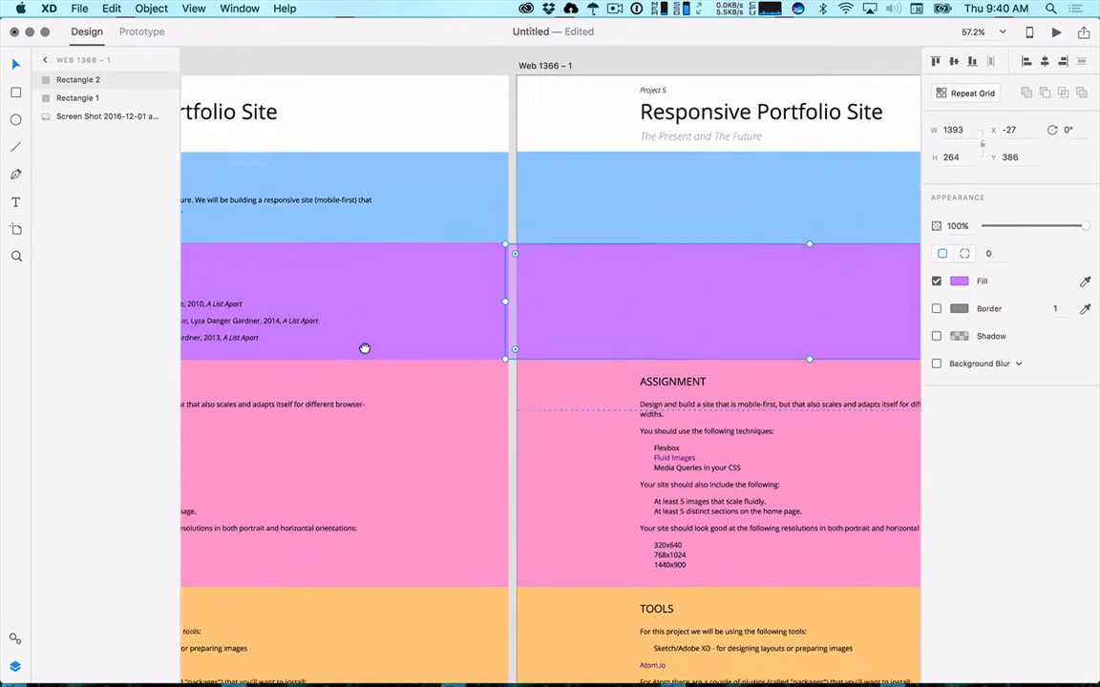
scroll(740, 237, left, 1)
drag(745, 259, 759, 319)
Extend the duplicated rectangle to the Tools section, height 520, and fill it with the pink sampled from the Assignment section.
drag(833, 357, 823, 469)
click(1084, 280)
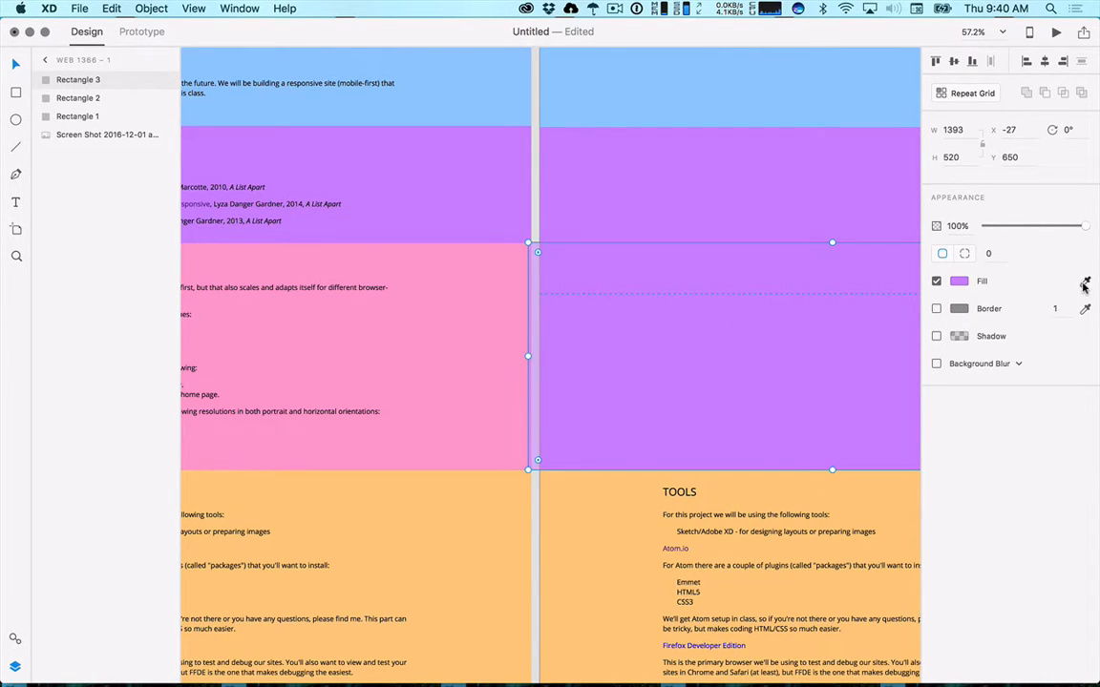
click(248, 385)
Duplicate the pink rectangle directly below over the Tools section, at X -27, Y 1170.
drag(645, 398, 704, 643)
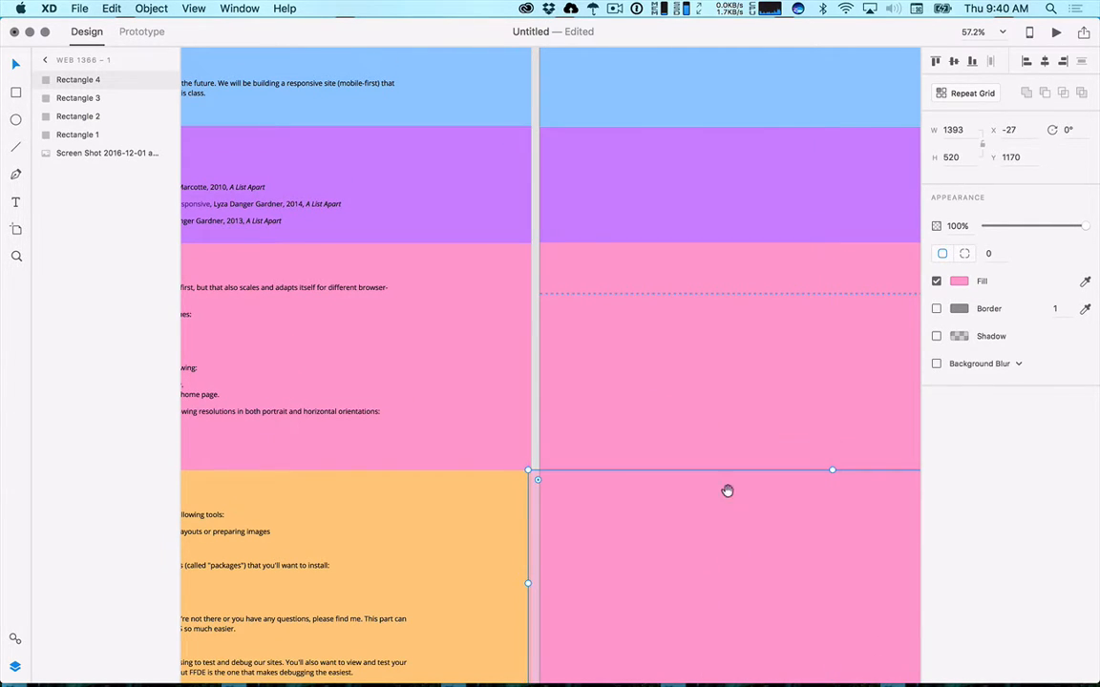
drag(726, 492, 453, 290)
drag(530, 359, 489, 482)
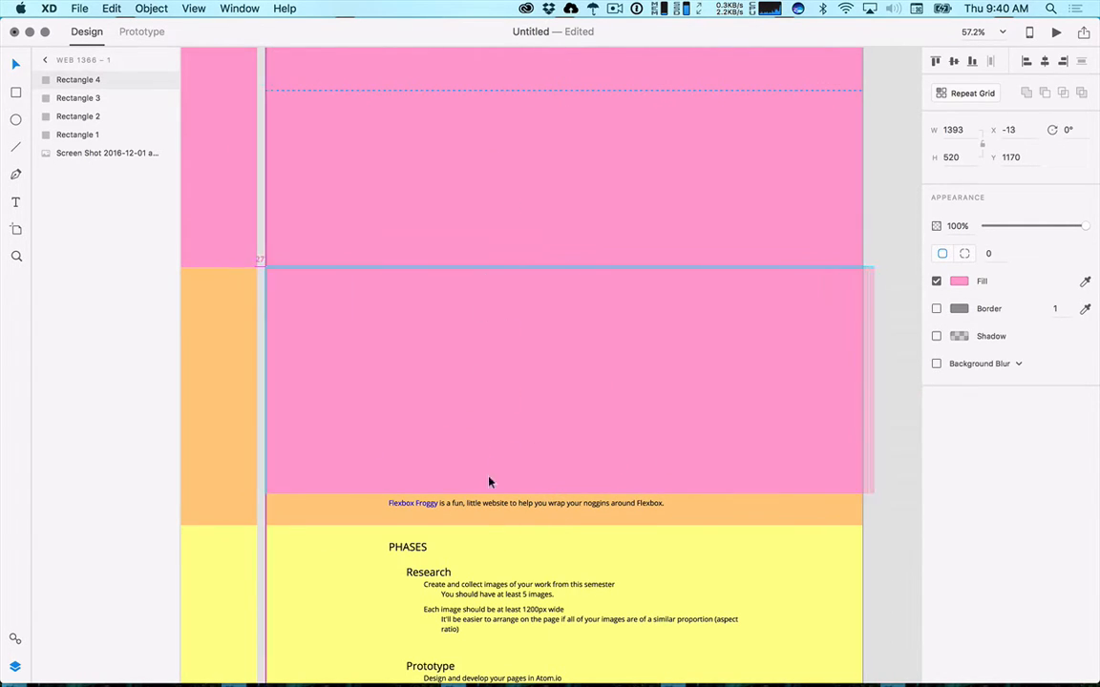
drag(518, 373, 563, 363)
Extend the new pink rectangle to the Phases section, height 597, and fill it with the orange sampled from the screenshot copy.
drag(558, 489, 556, 528)
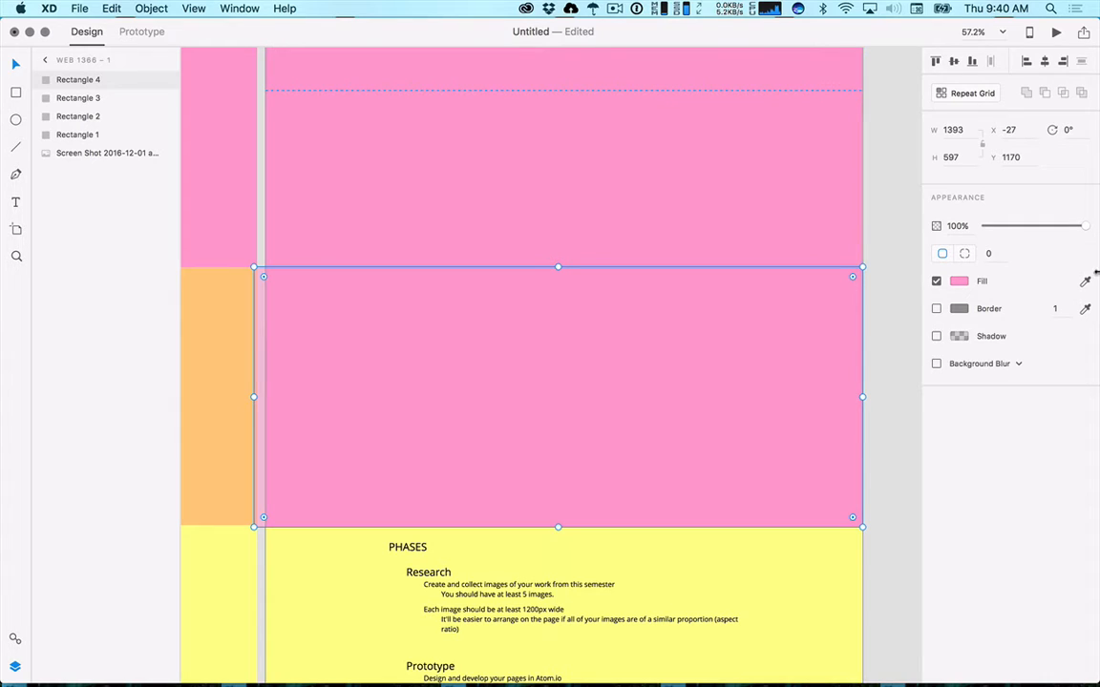
click(191, 339)
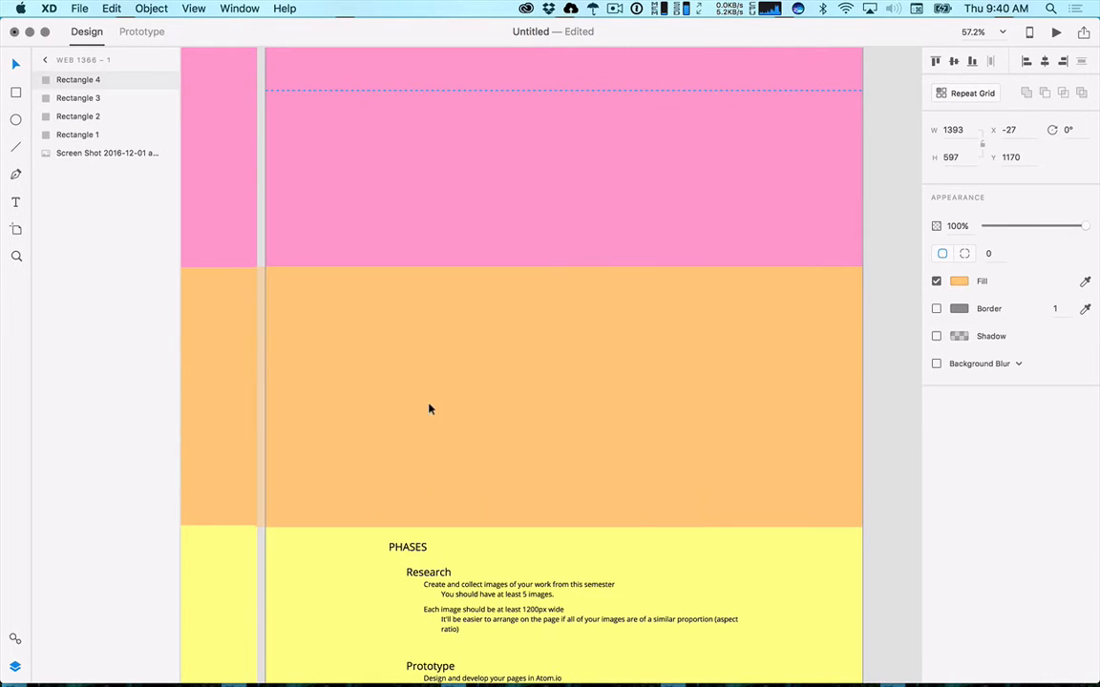
click(881, 482)
Duplicate the orange rectangle directly below at Y 1767 and extend the copy to the Submission section, height 740.
scroll(848, 507, down, 2)
drag(801, 496, 796, 197)
drag(703, 177, 676, 405)
drag(589, 455, 587, 514)
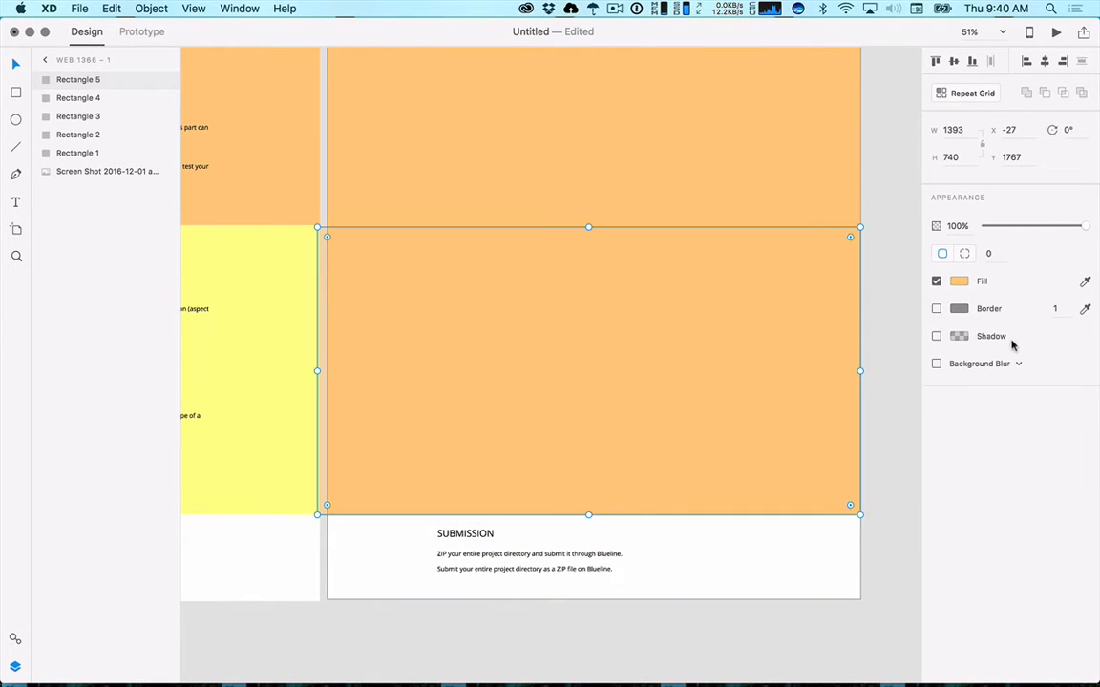
Fill the duplicated rectangle with the yellow sampled from the Phases section of the screenshot copy and deselect it.
click(1085, 280)
click(308, 307)
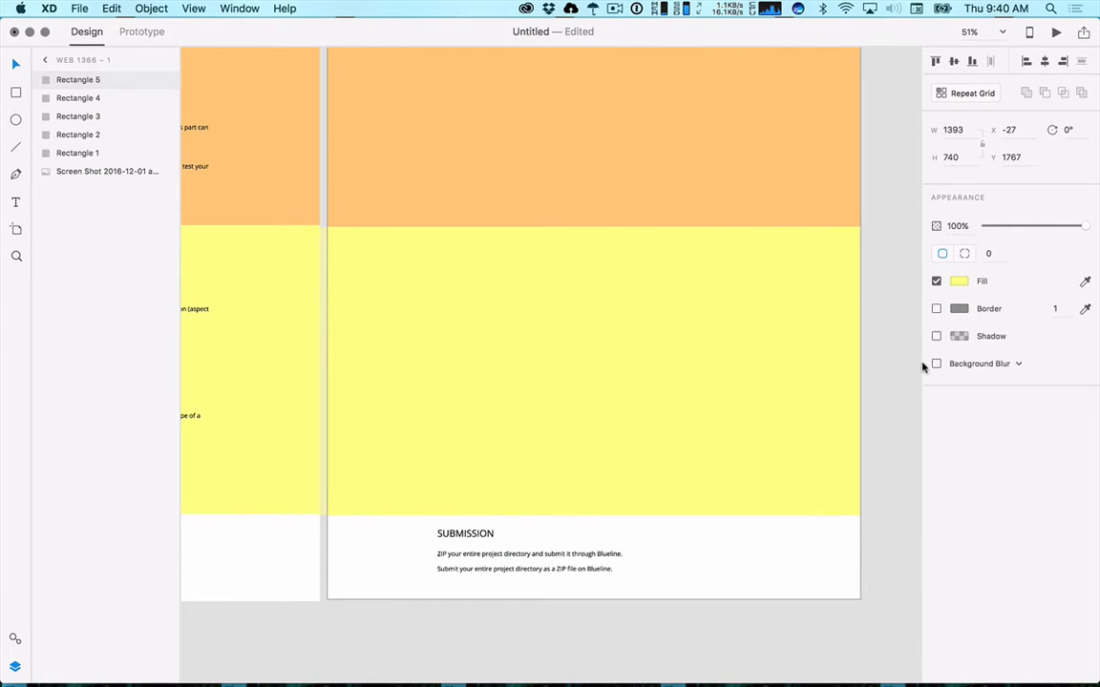
key(Escape)
Select the Web 1366 – 1 artboard and open its list of layers.
scroll(706, 400, up, 5)
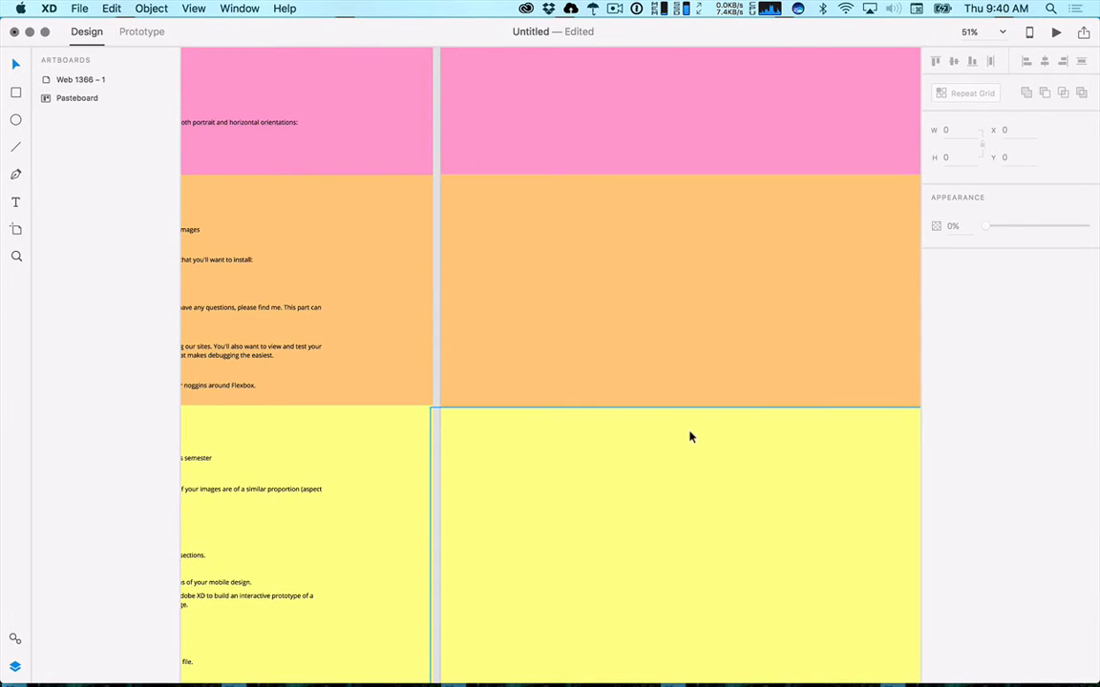
scroll(690, 437, down, 1)
double_click(79, 80)
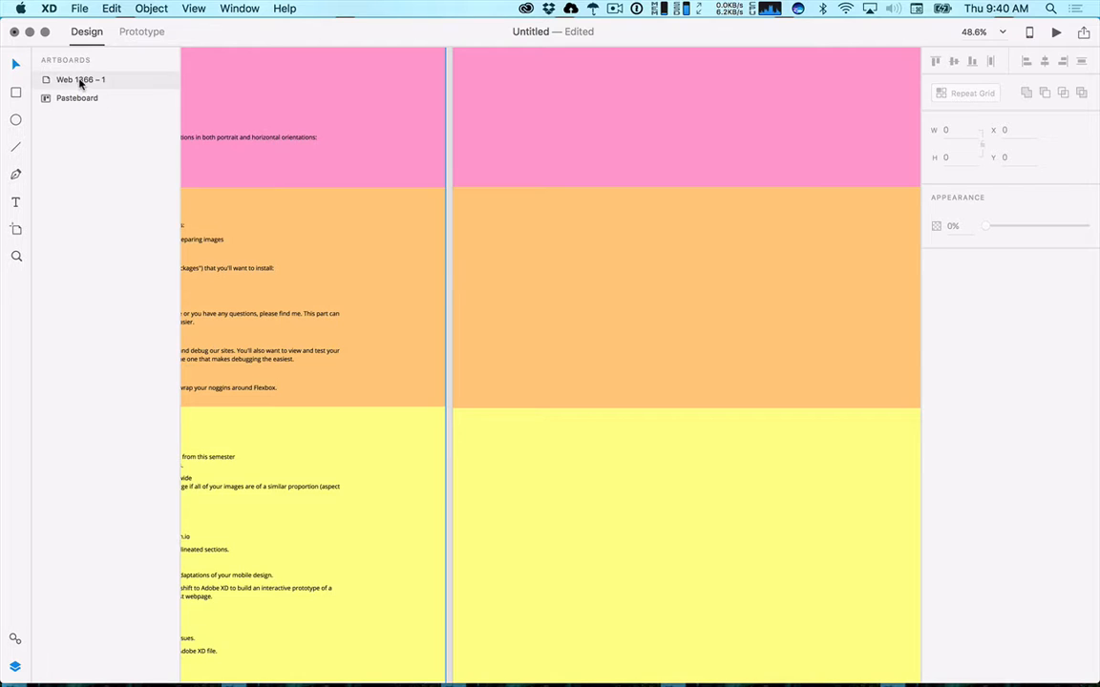
click(48, 86)
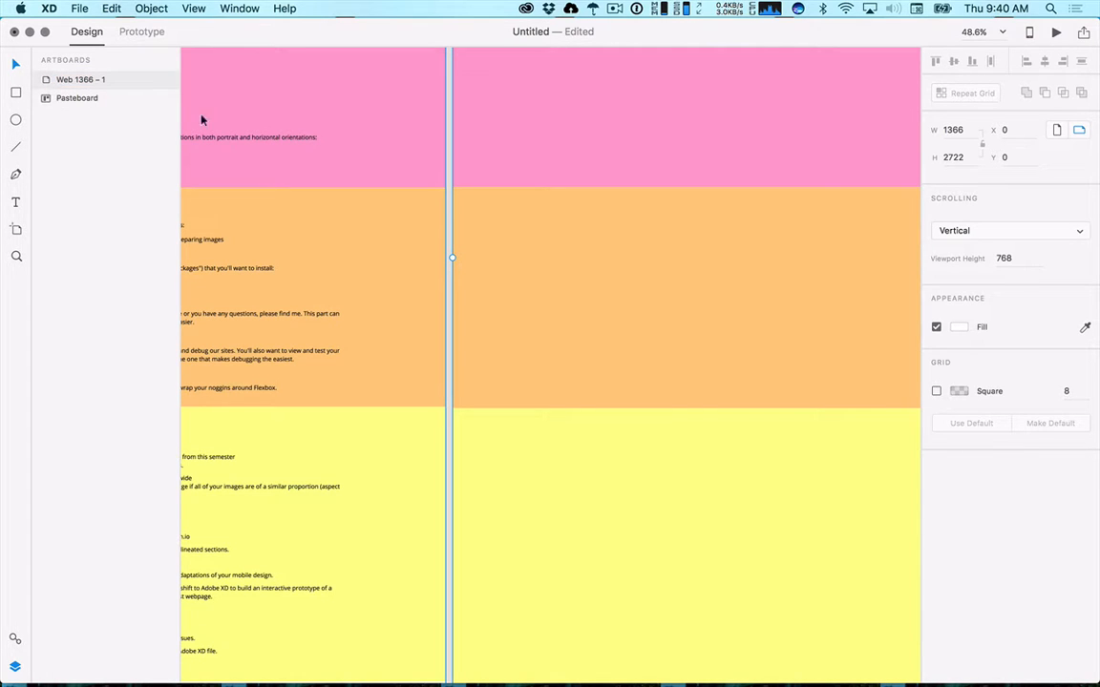
scroll(283, 138, down, 1)
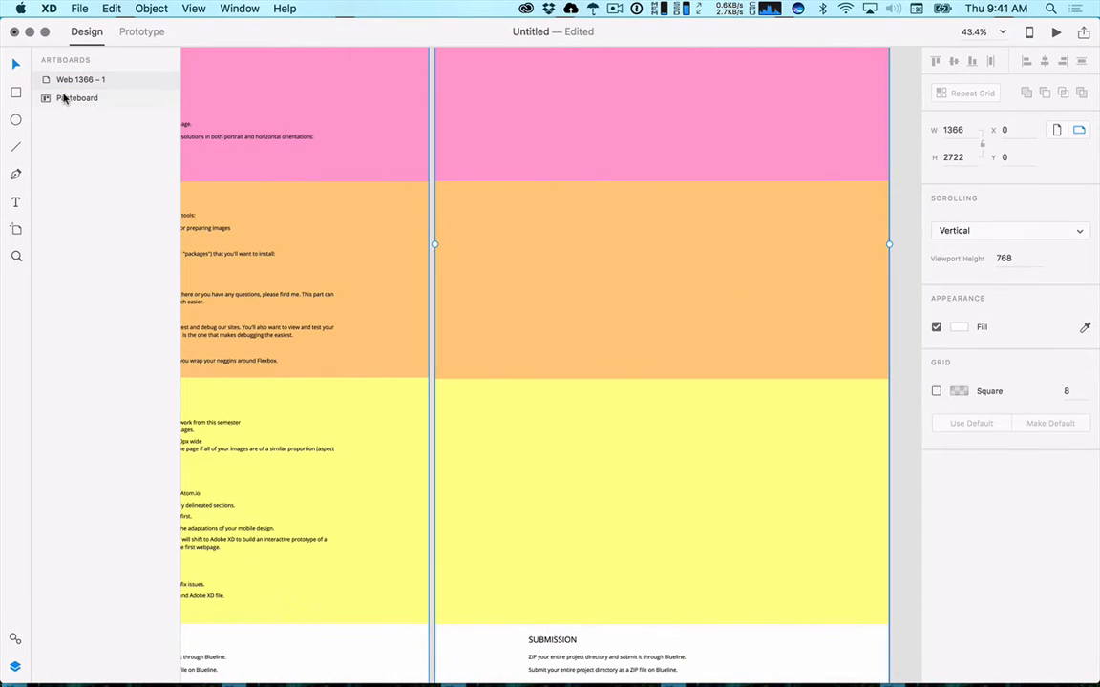
scroll(663, 317, down, 5)
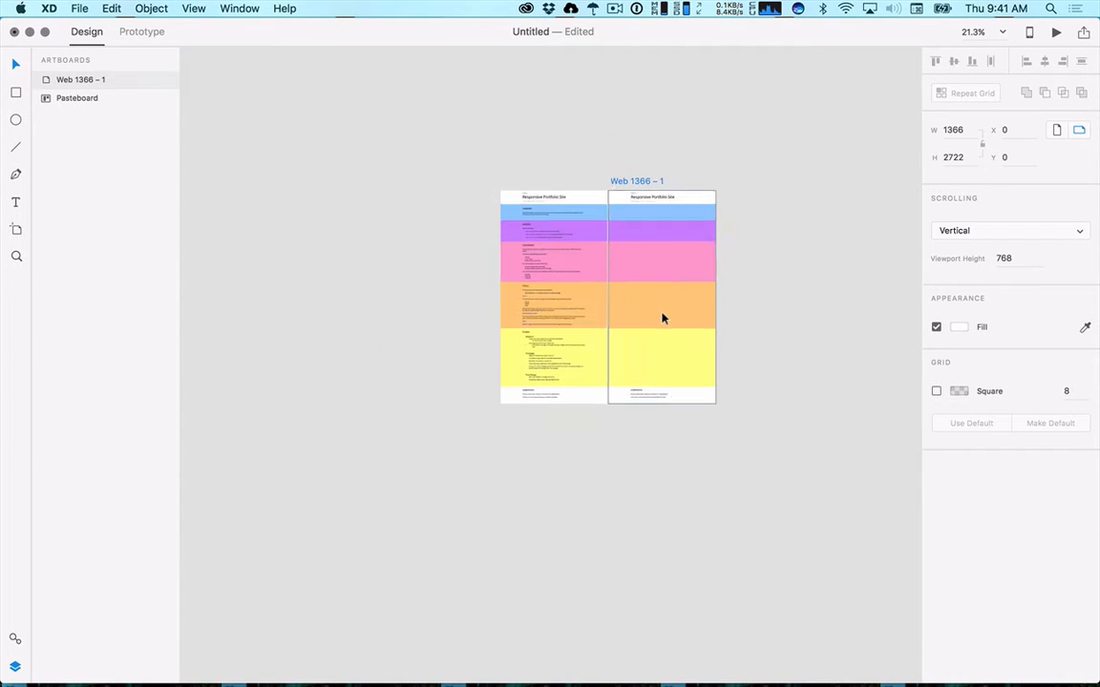
double_click(45, 84)
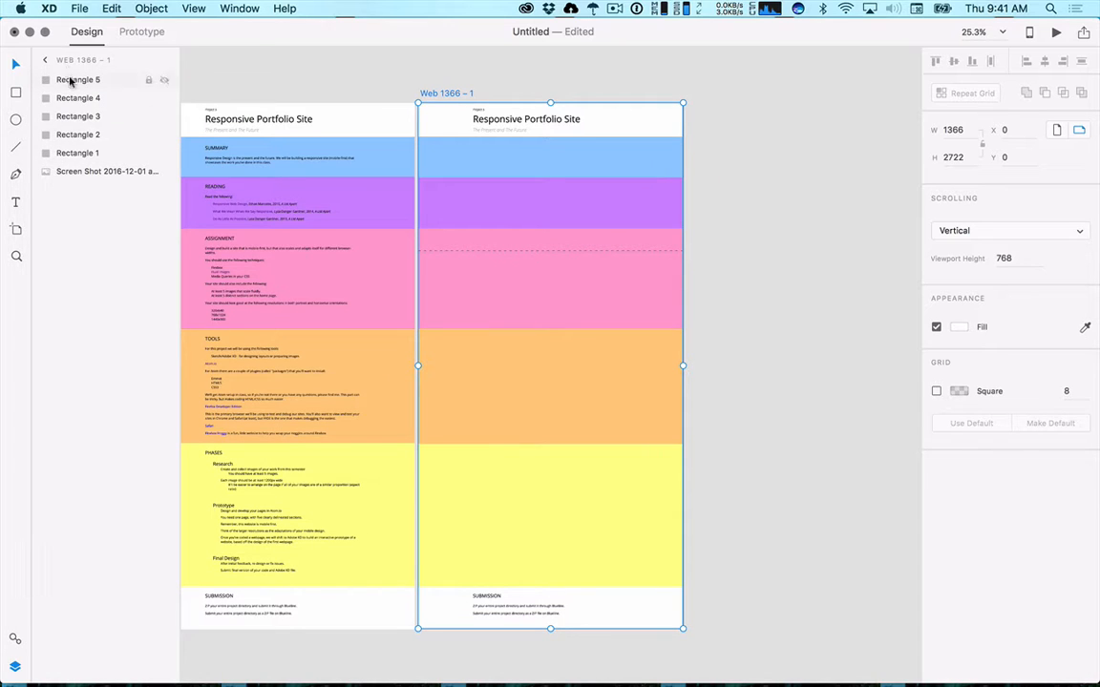
Group the five coloured rectangles, Rectangle 1 through Rectangle 5.
click(71, 149)
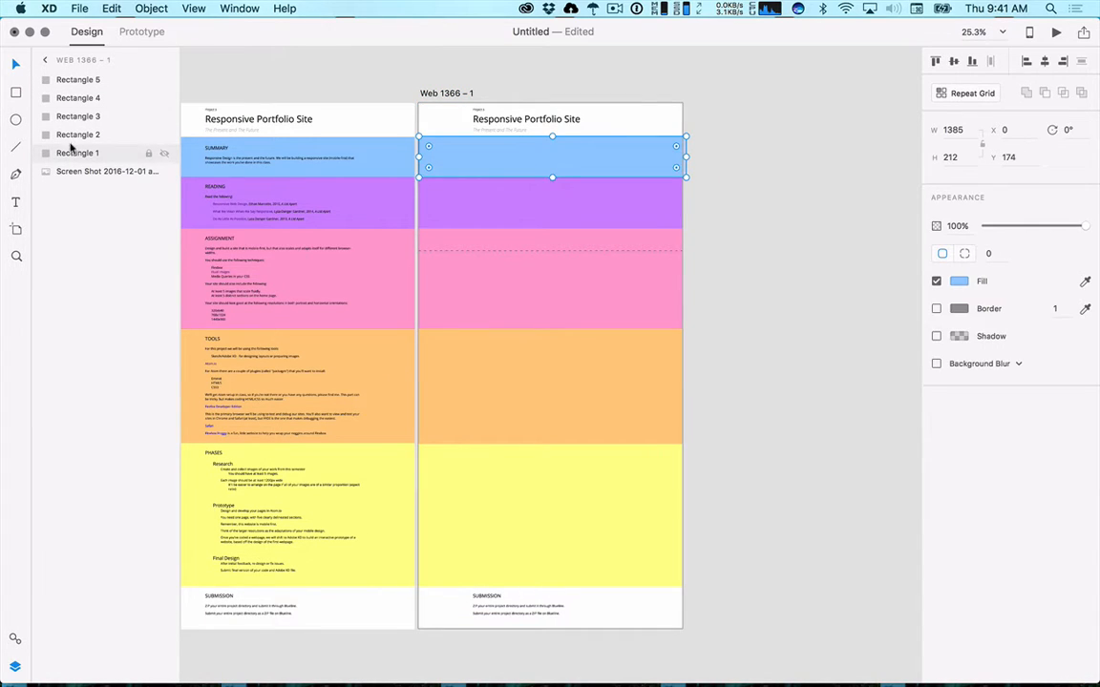
shift+click(73, 79)
key(super+g)
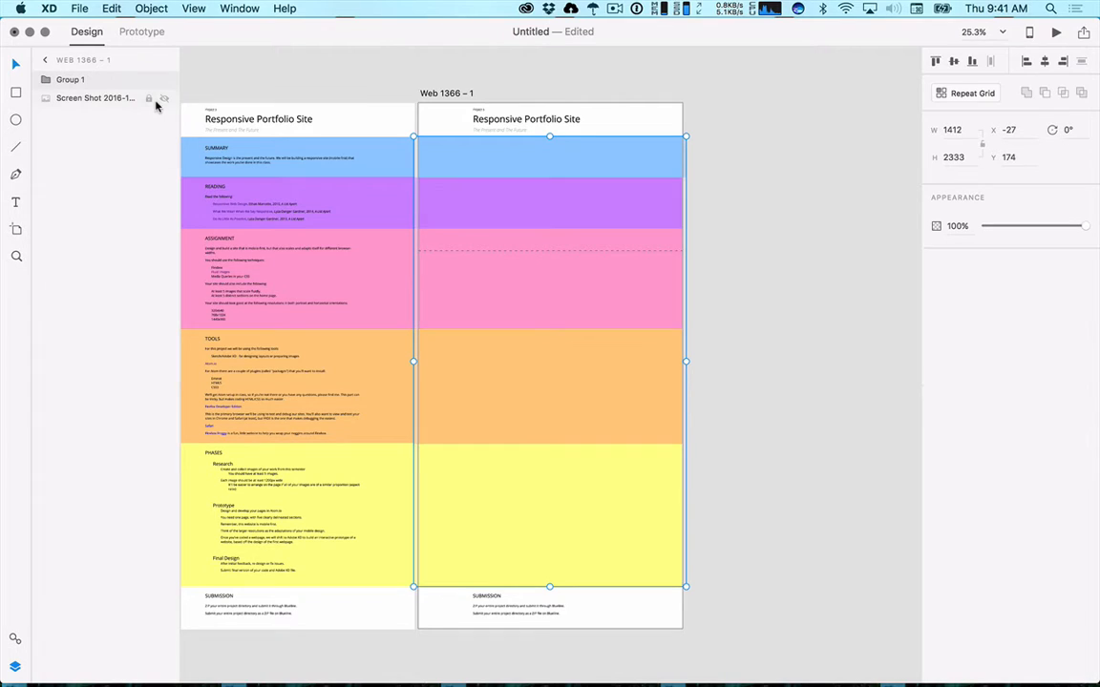
Rename the group of rectangles as Background colors and expand it to list its contents.
double_click(63, 80)
text(Backg)
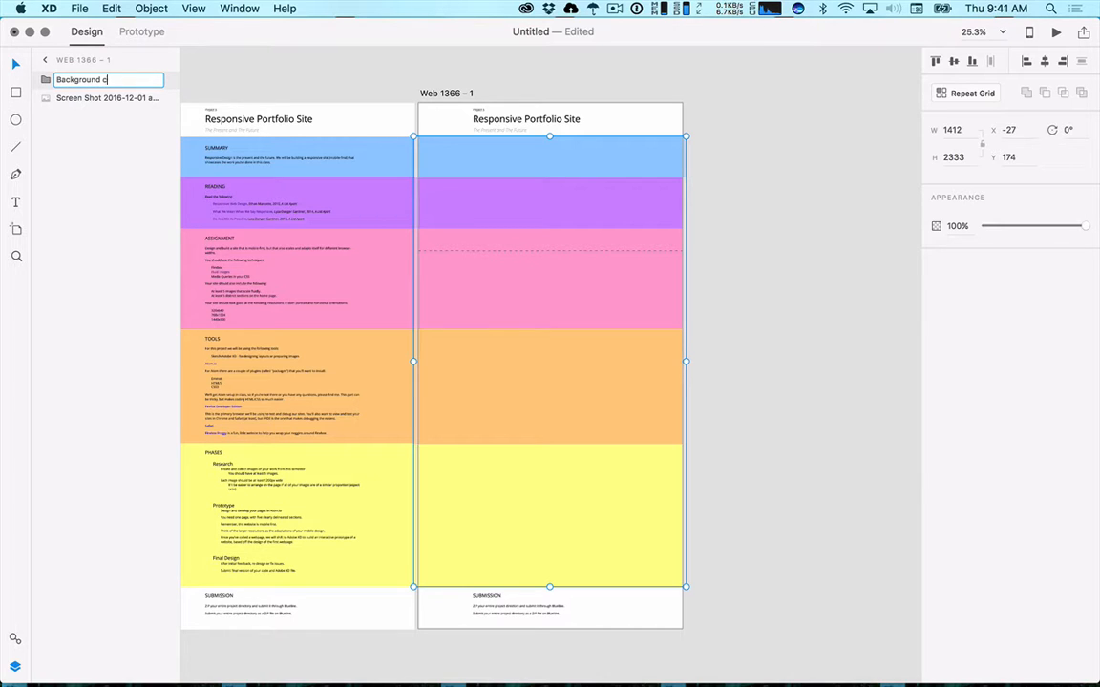
key(Return)
click(54, 134)
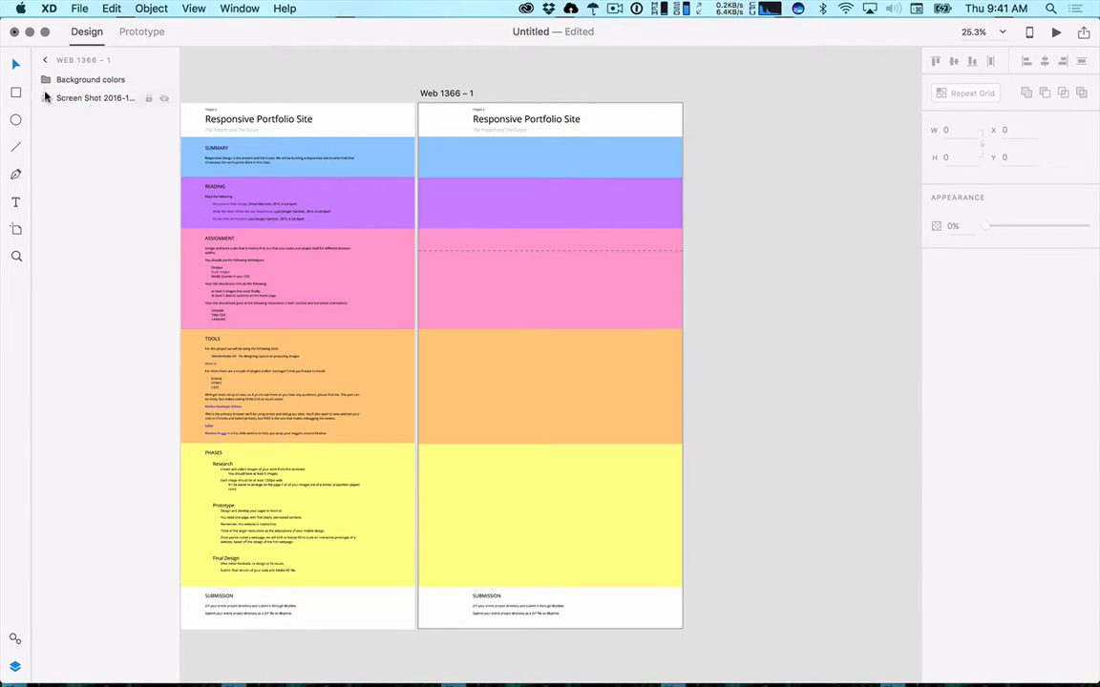
click(47, 81)
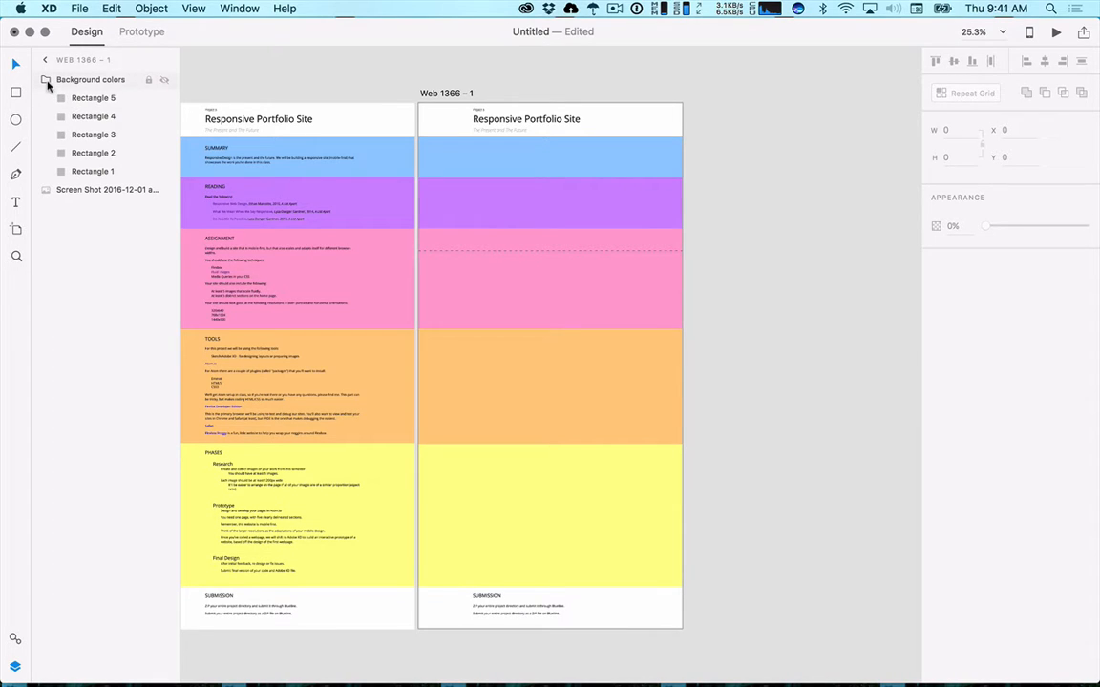
Undo the renaming and the grouping of the coloured rectangles.
key(super+z)
key(super+z)
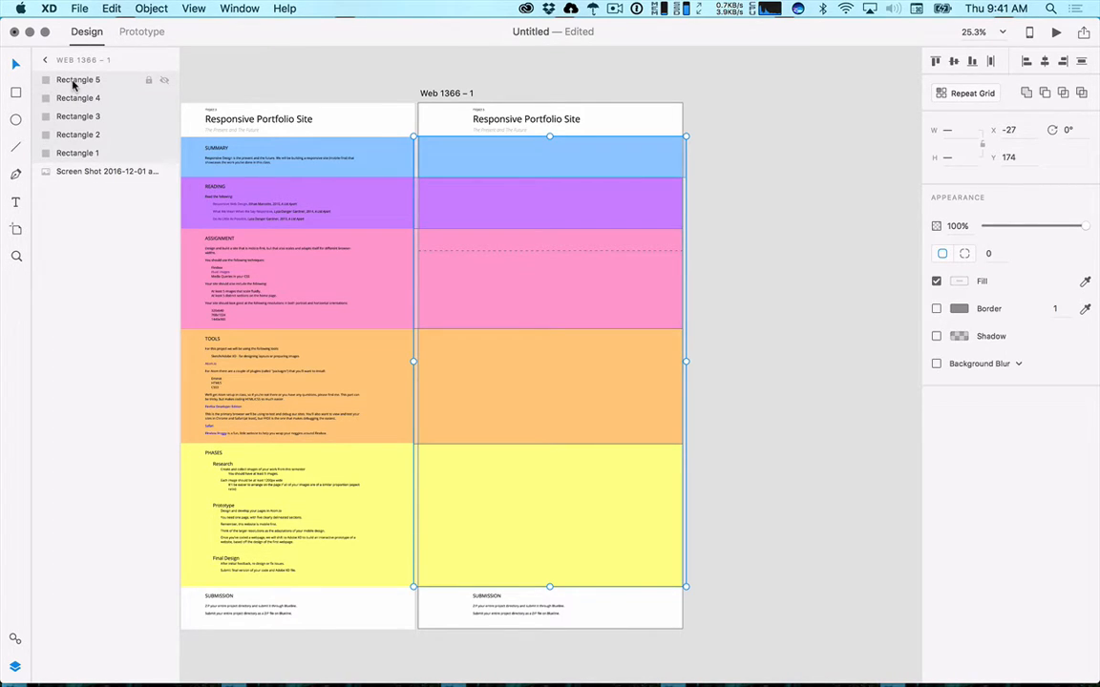
click(67, 183)
Rename the blue rectangle's layer as Section1.
click(60, 82)
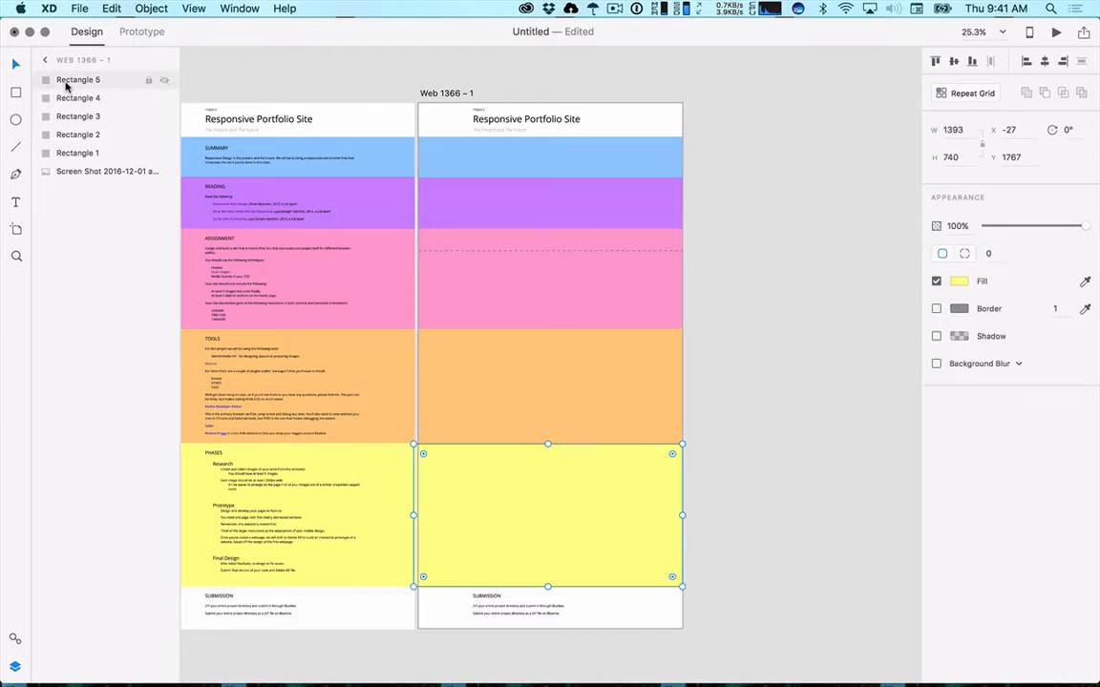
click(72, 154)
double_click(71, 153)
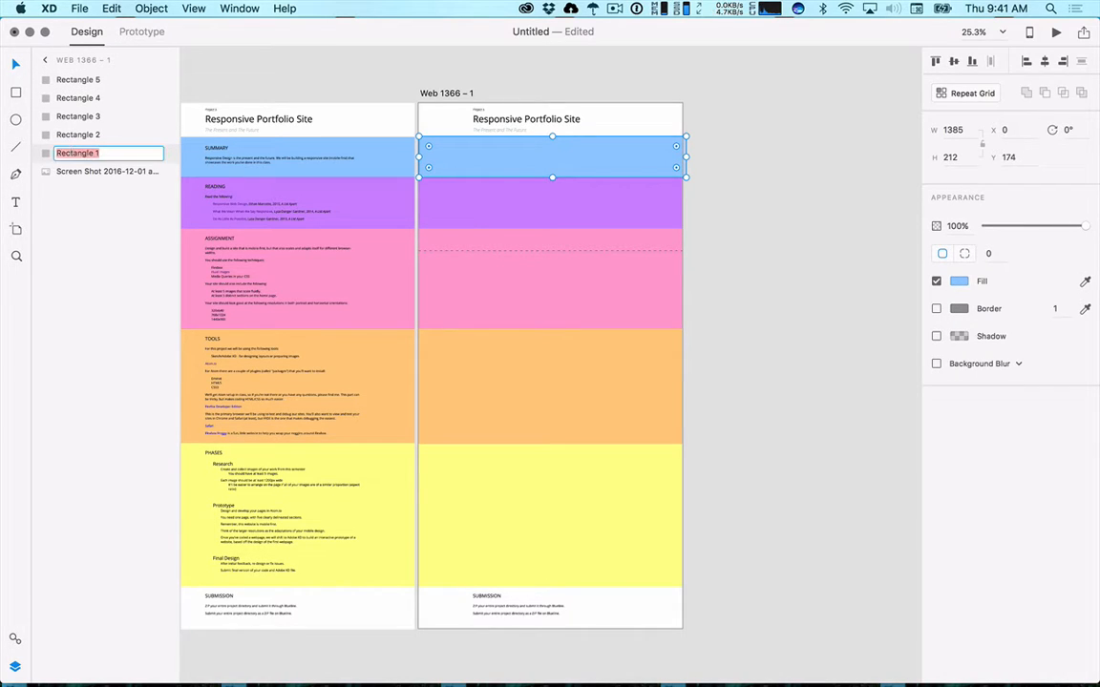
text(Section1)
key(Return)
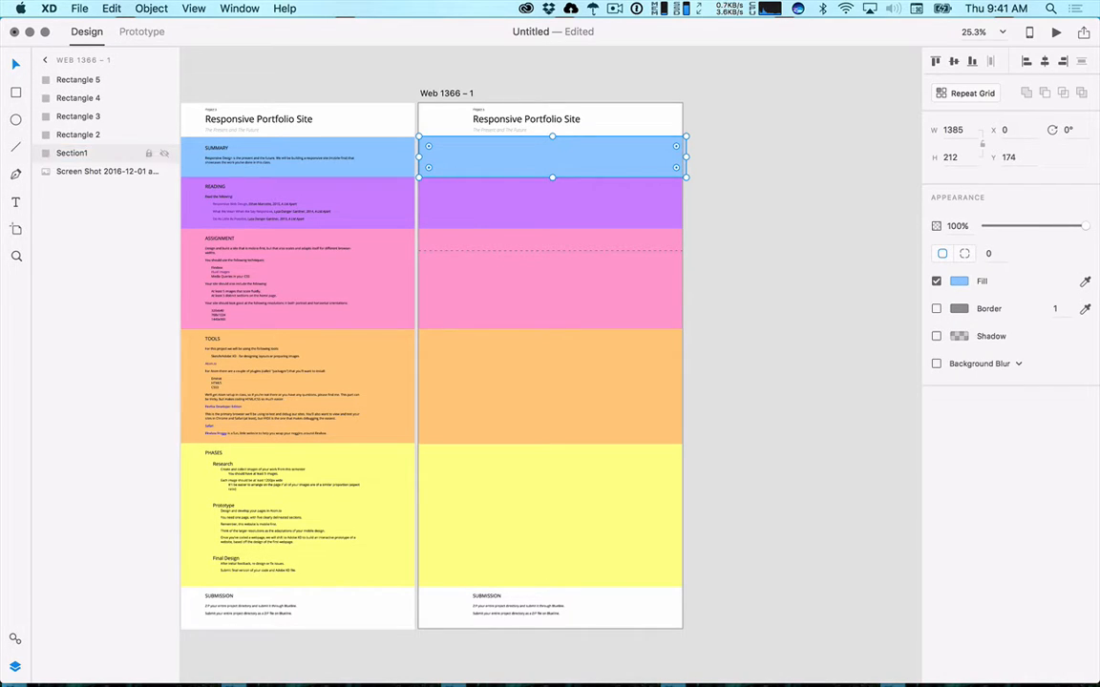
Rename the purple rectangle's layer as Section2 and the pink rectangle's layer as Section3.
double_click(76, 134)
text(Sec)
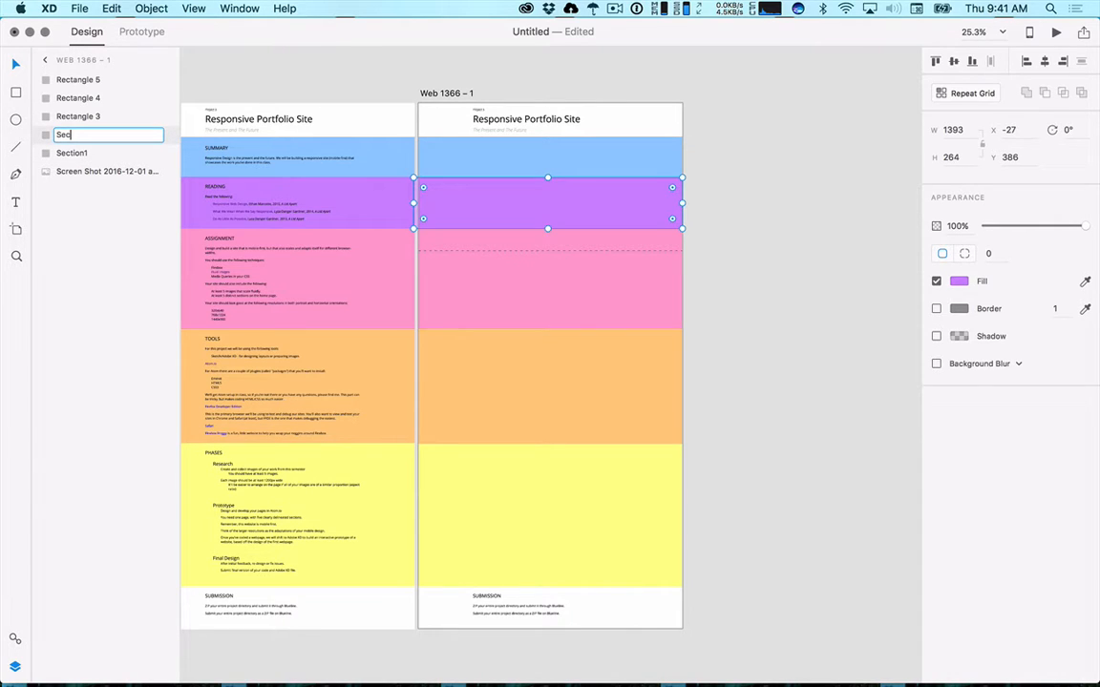
text(tion2)
key(Return)
double_click(78, 116)
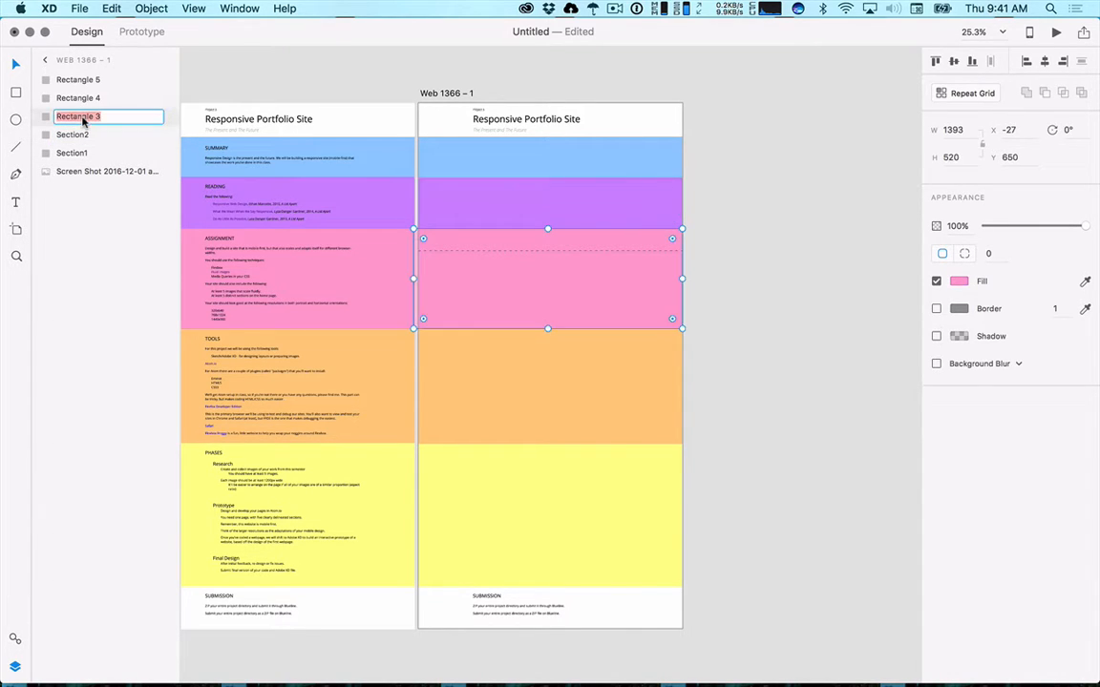
text(Section3)
key(Return)
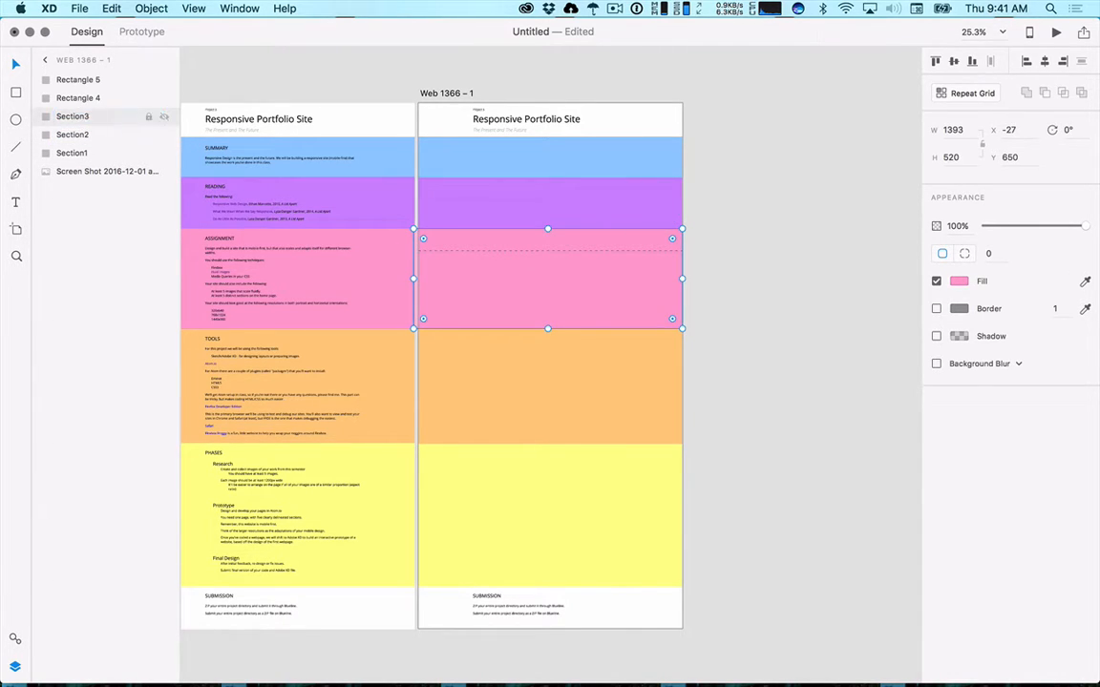
Rename the orange rectangle's layer as Section4 and the yellow rectangle's layer as Section5.
double_click(73, 99)
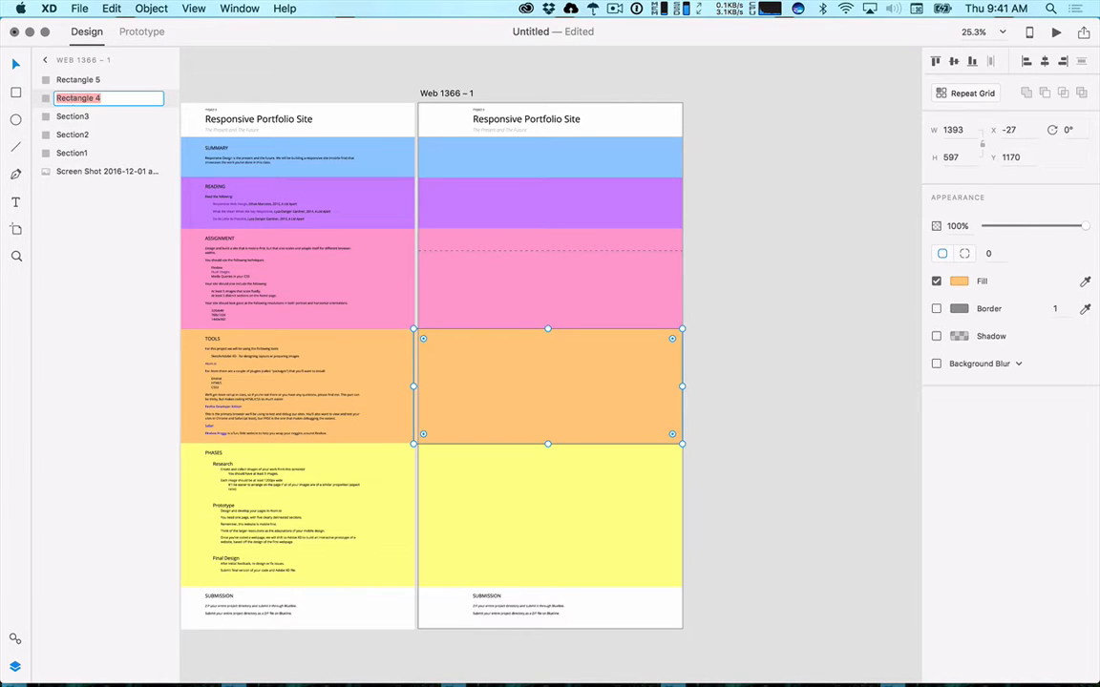
text(Section4)
double_click(73, 80)
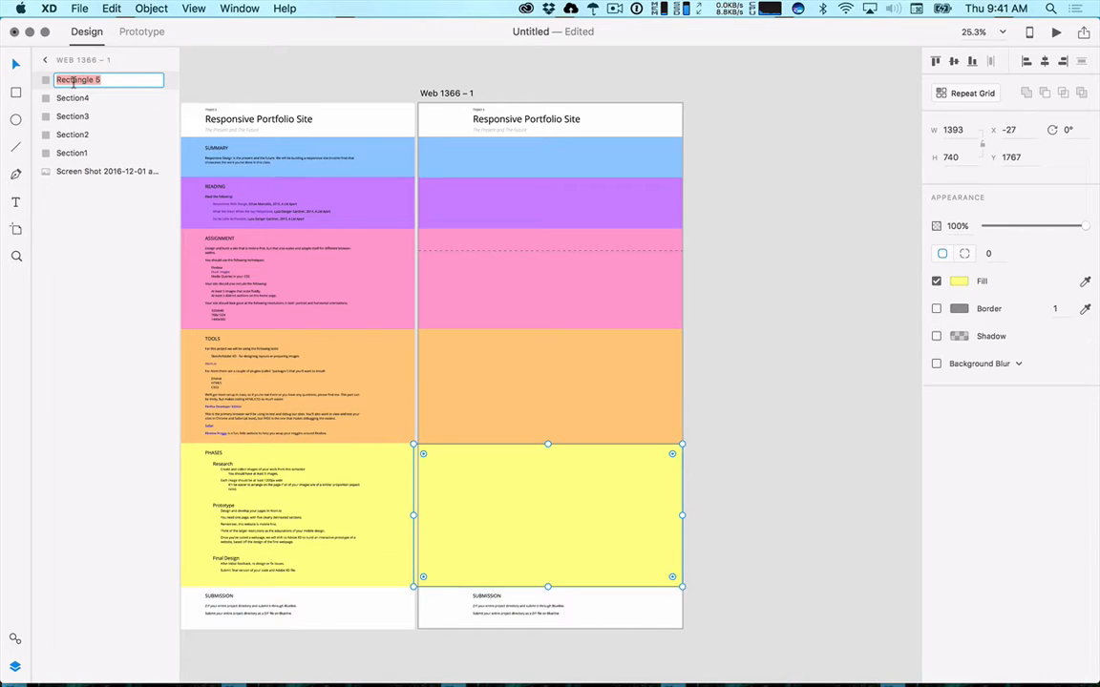
text(Section5)
key(Return)
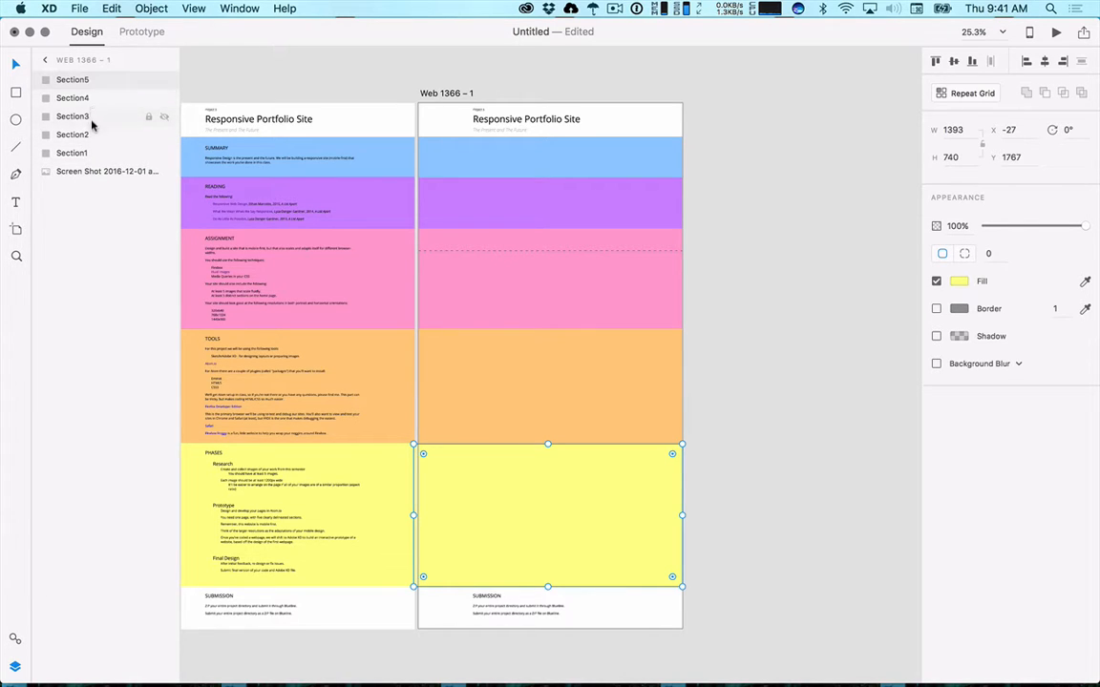
Reorder the section layers so they run from Section1 at the top down to Section5 above the screenshot.
click(84, 153)
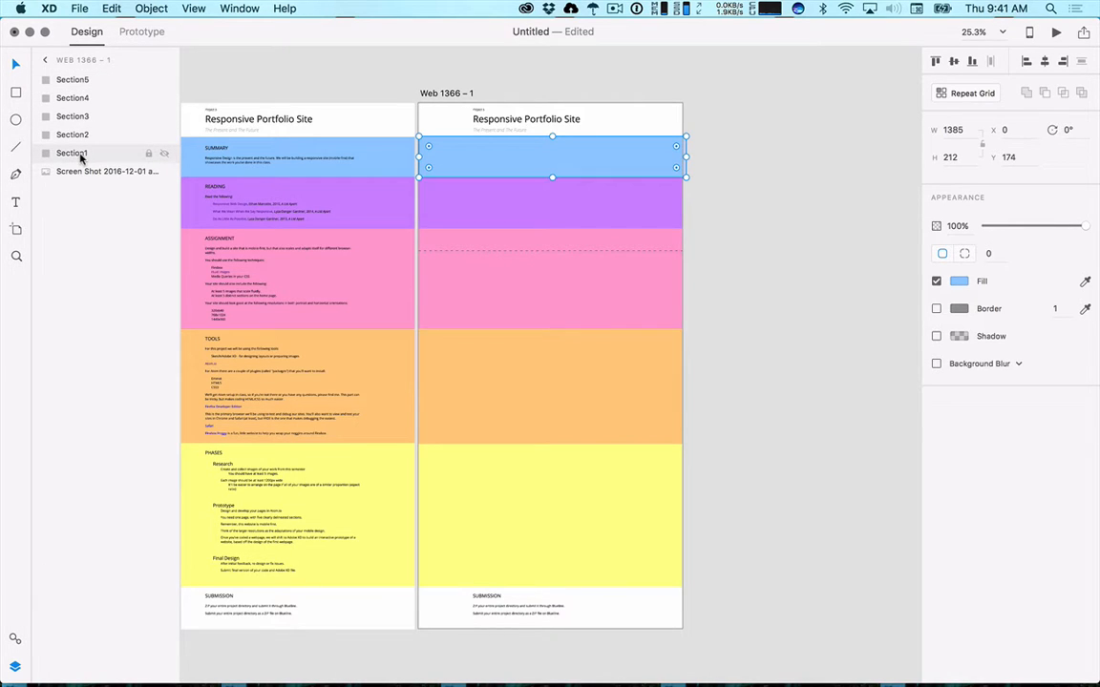
drag(84, 152, 86, 79)
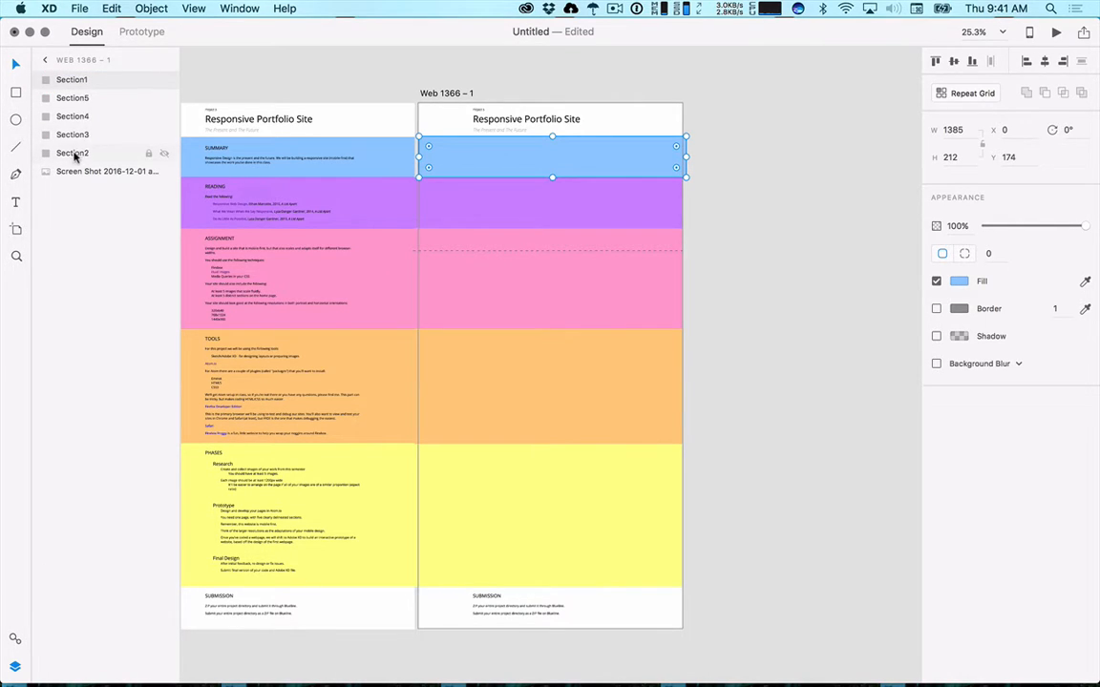
drag(76, 151, 77, 110)
drag(76, 156, 78, 108)
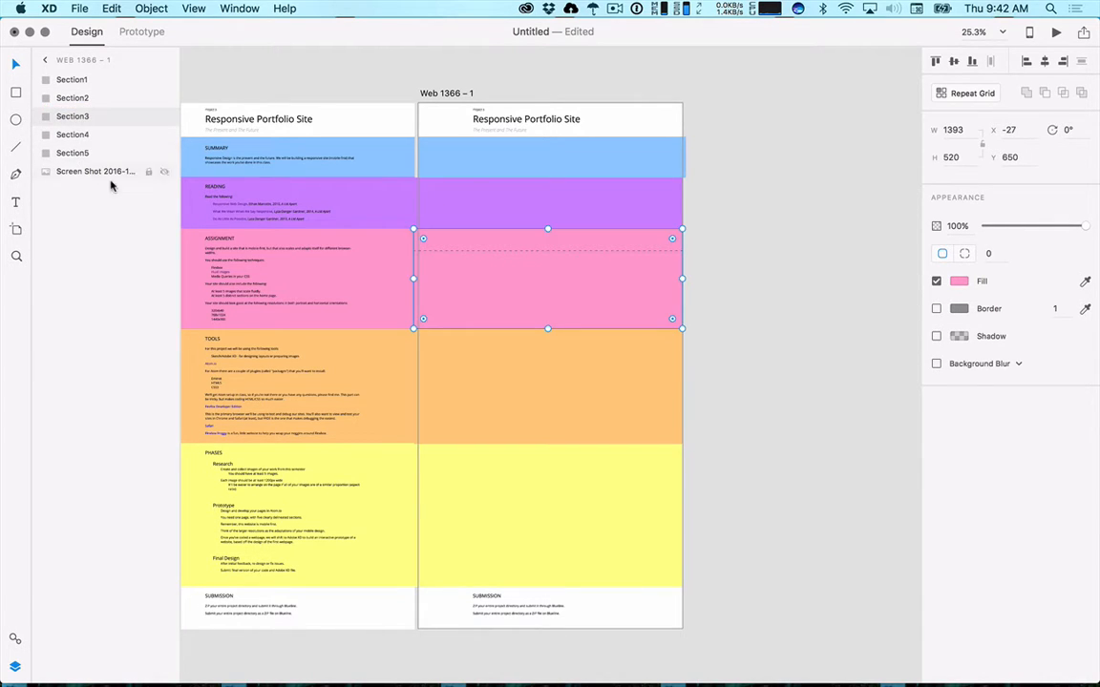
Select the Section2 and Section1 layers in turn to check which rectangle on the artboard each one holds.
click(86, 98)
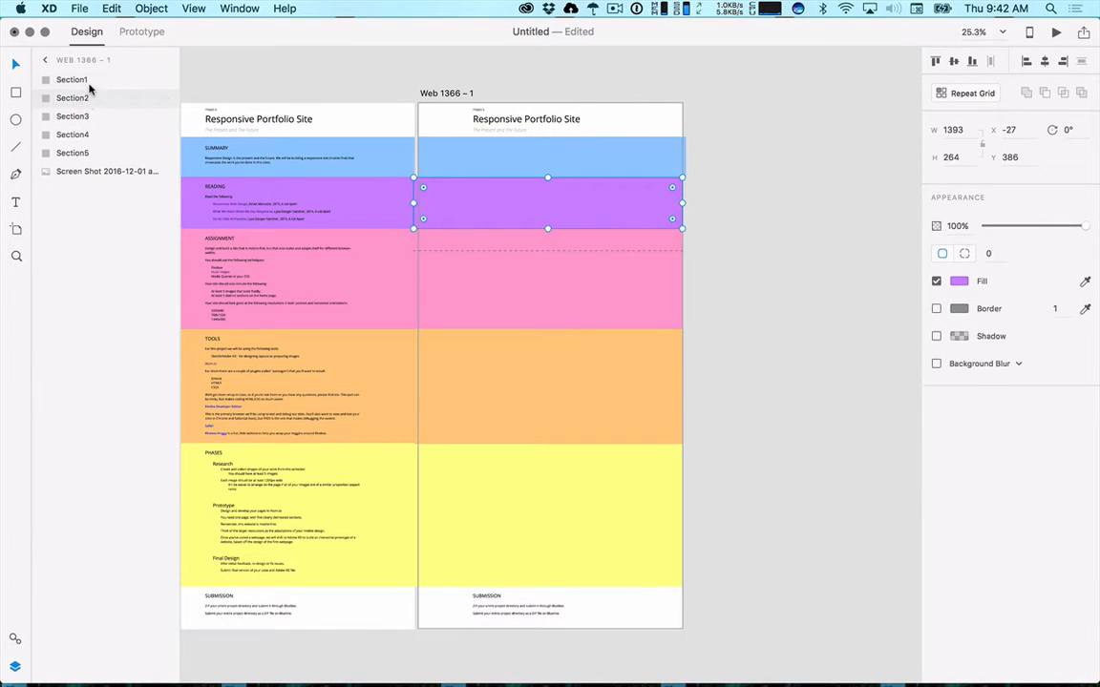
click(88, 82)
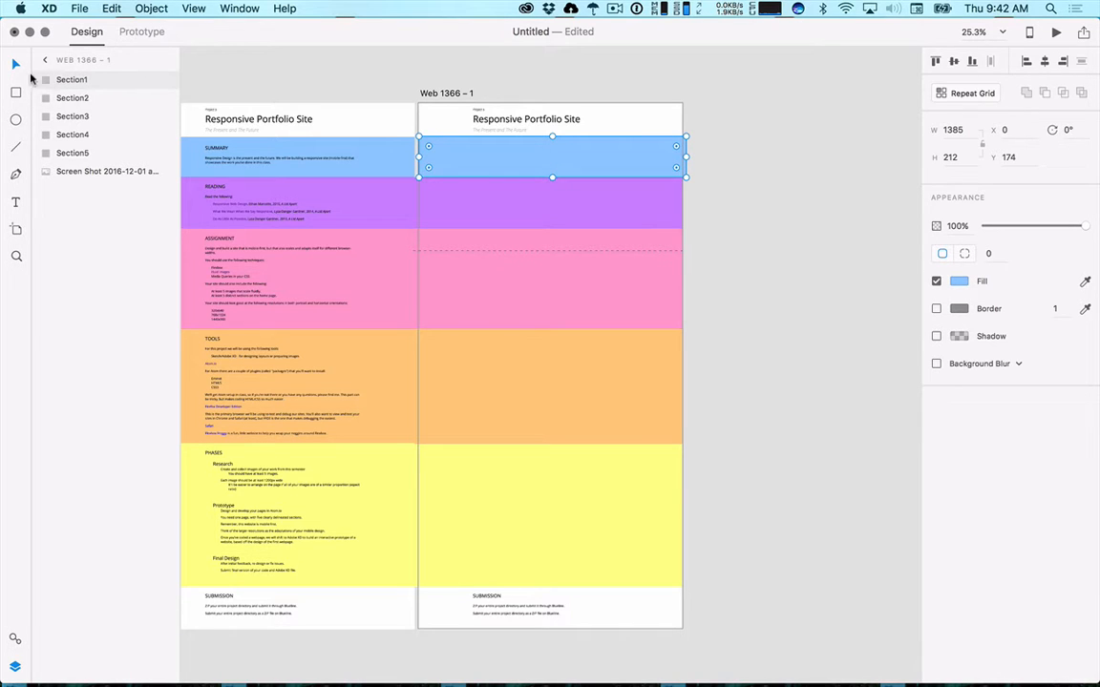
drag(750, 289, 788, 290)
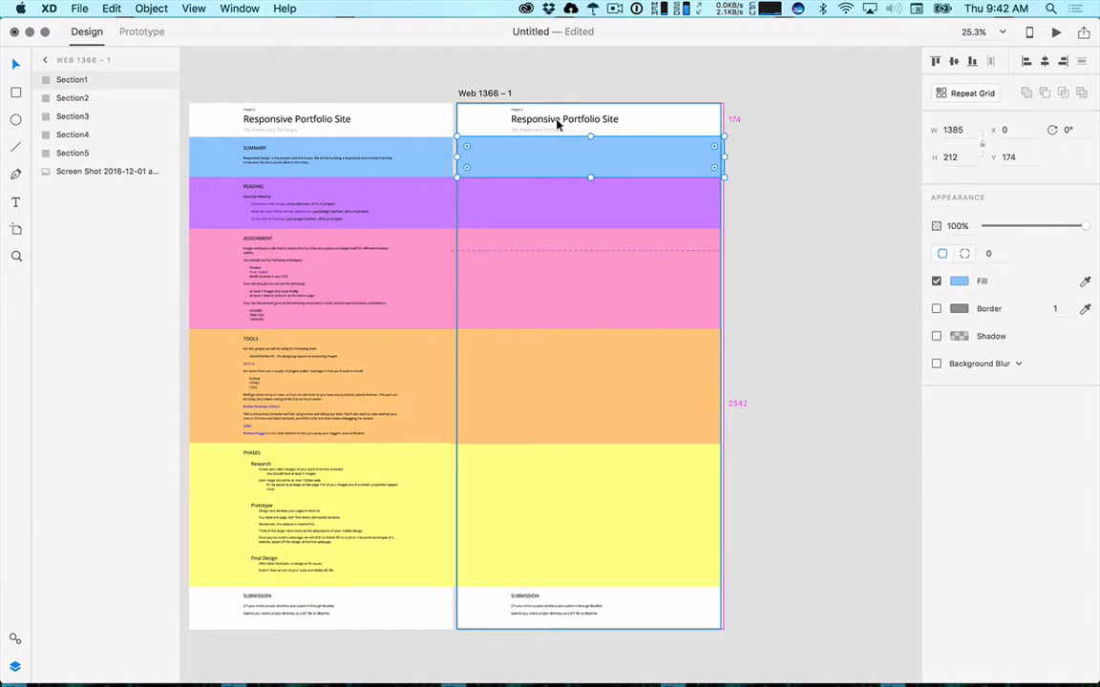
scroll(626, 103, up, 5)
scroll(623, 104, up, 2)
scroll(515, 91, left, 3)
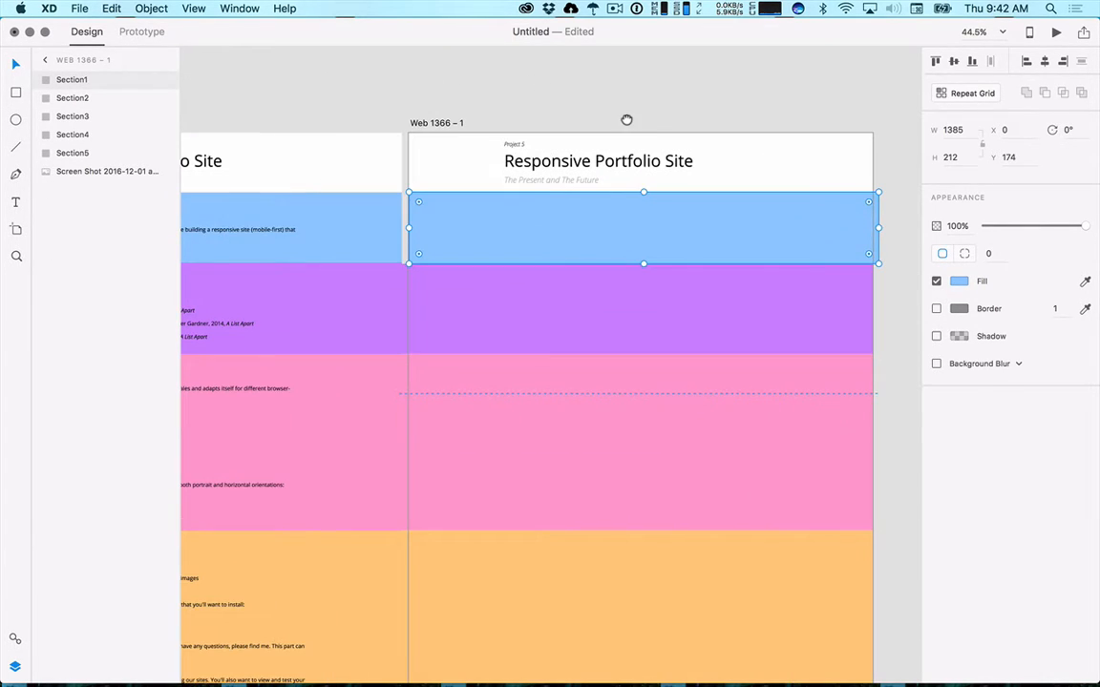
Show the artboard grid and hide it again.
click(189, 8)
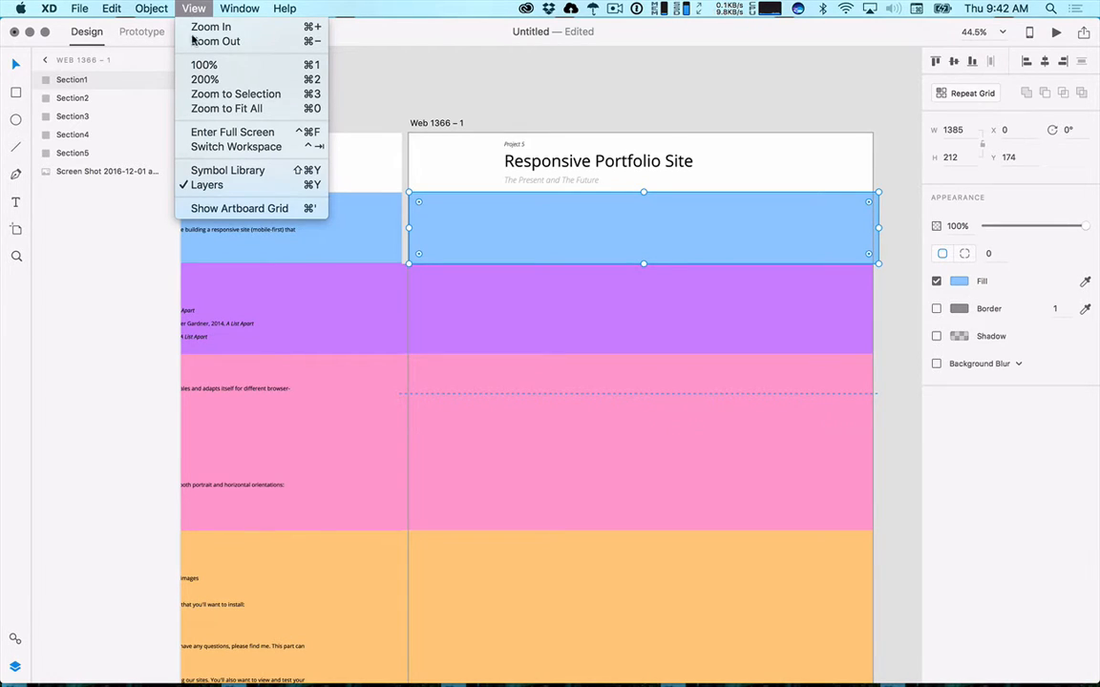
click(234, 208)
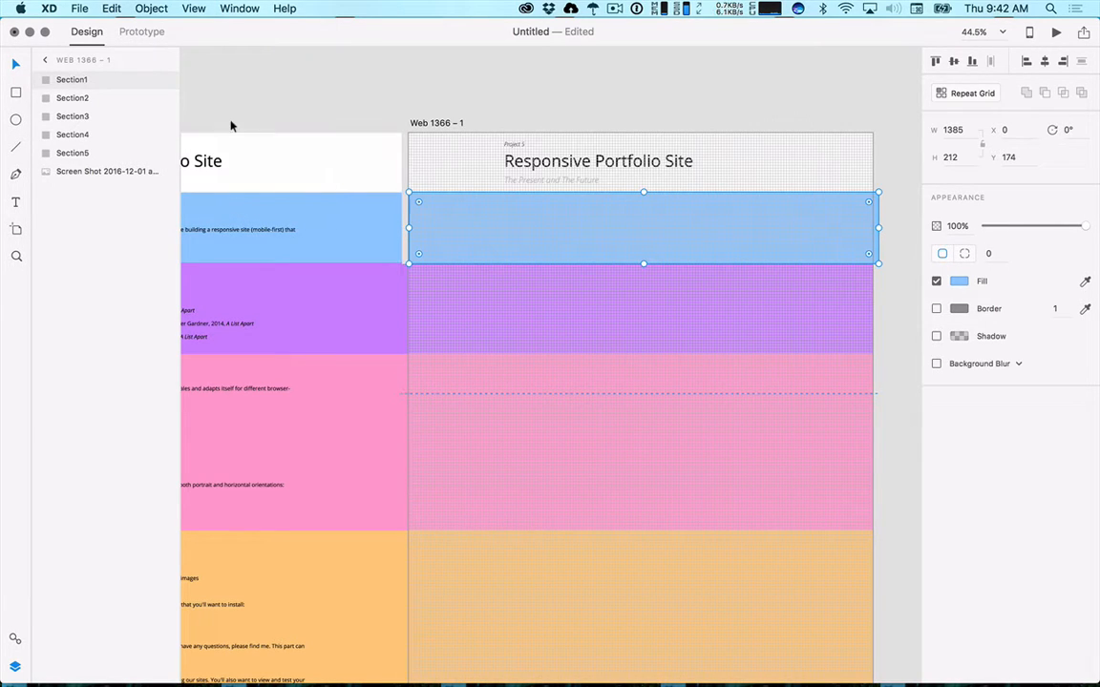
click(193, 10)
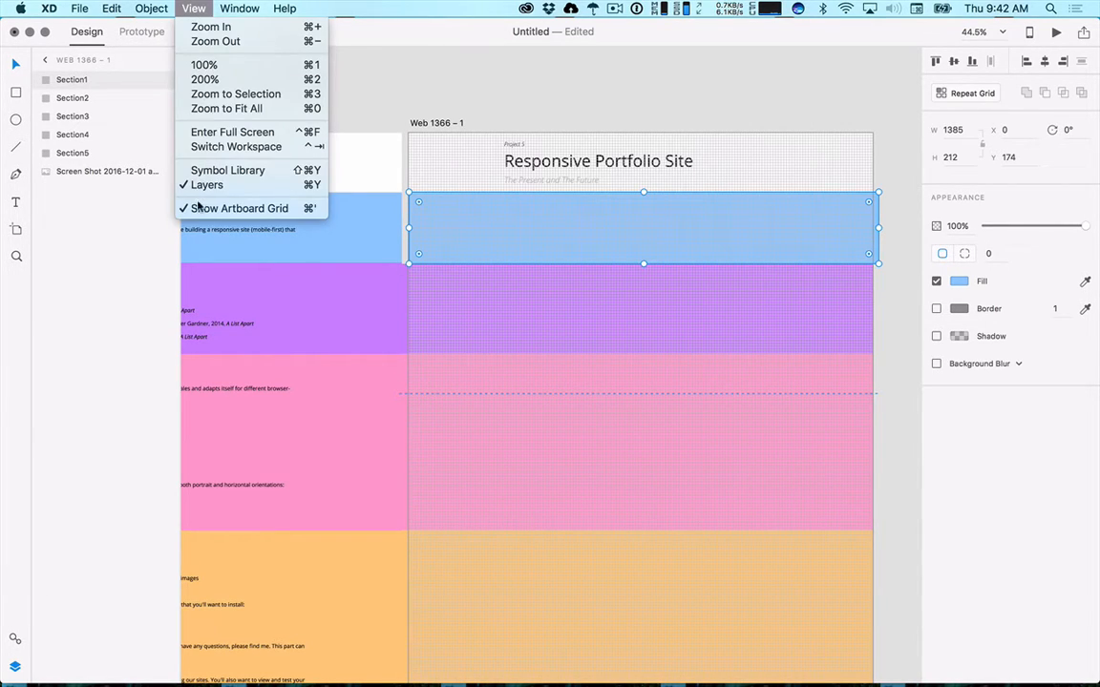
click(220, 208)
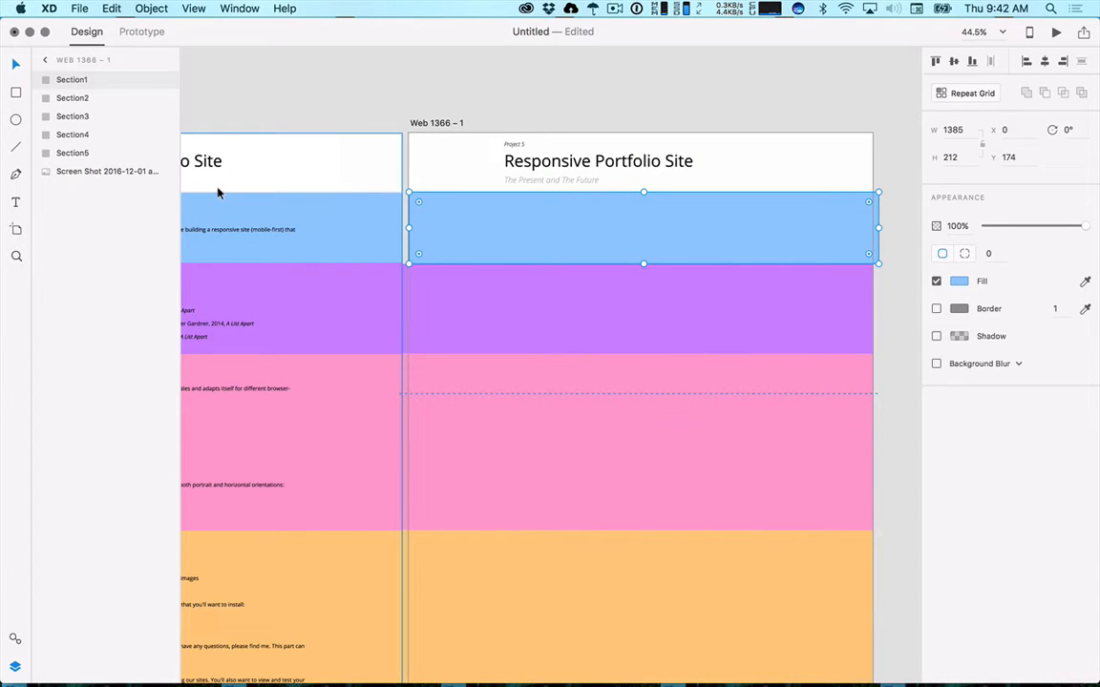
Widen the Section1 rectangle evenly on both sides to 1439, with its X position at -27, so it overhangs the artboard.
drag(312, 261, 493, 156)
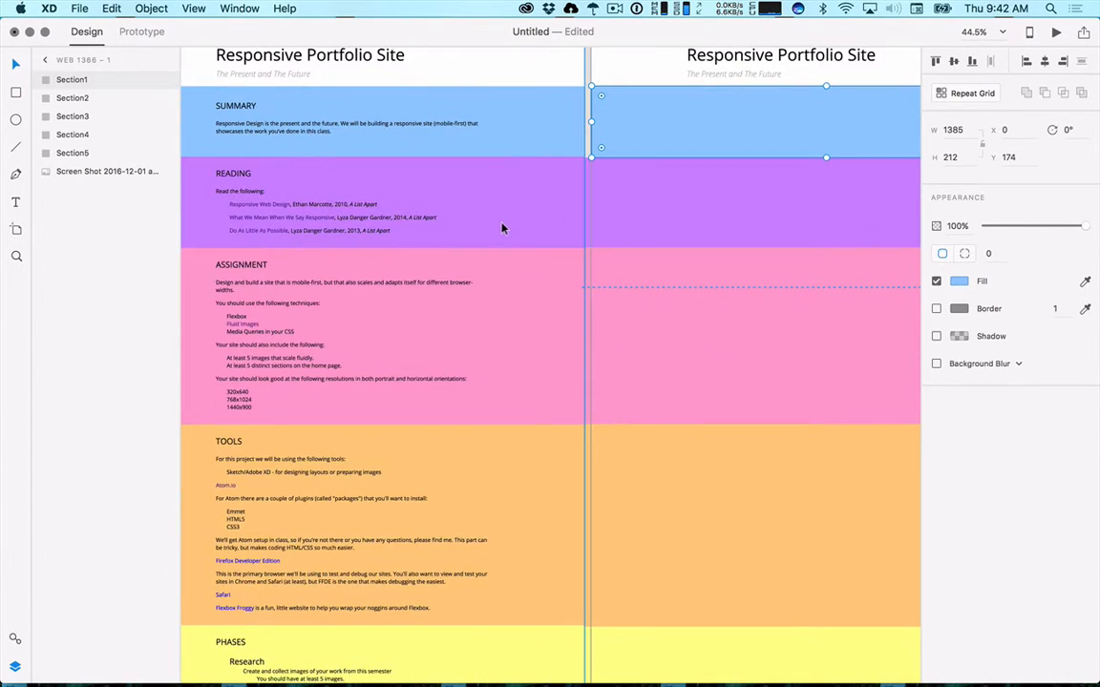
scroll(504, 237, down, 2)
scroll(503, 245, down, 2)
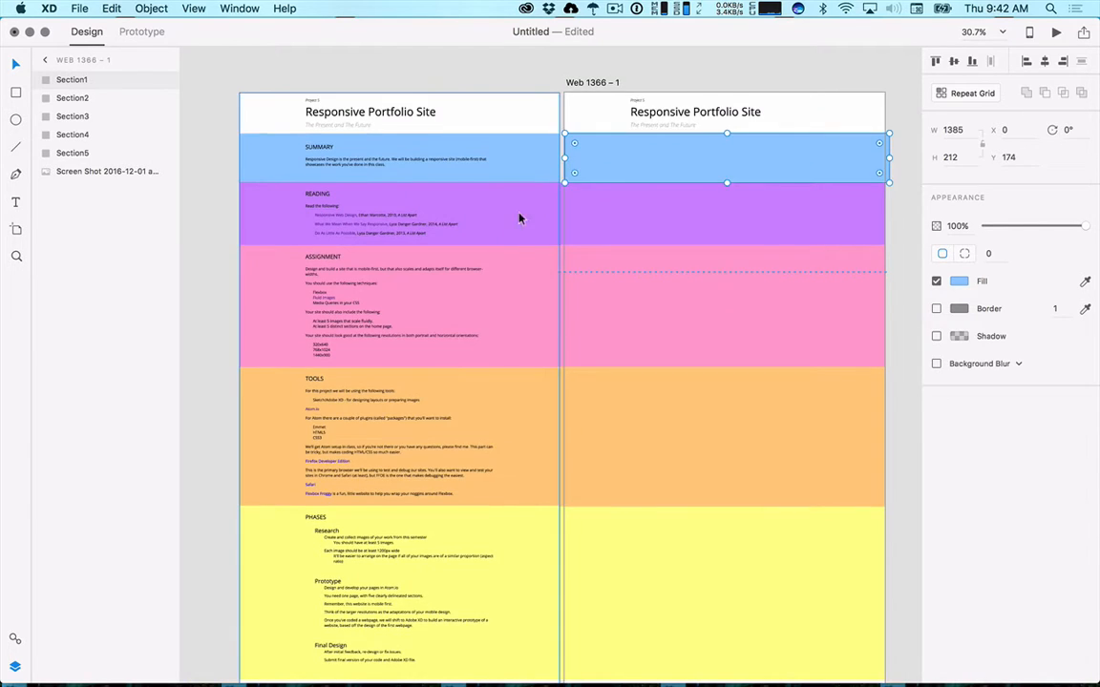
drag(520, 219, 403, 199)
drag(458, 158, 454, 159)
key(l)
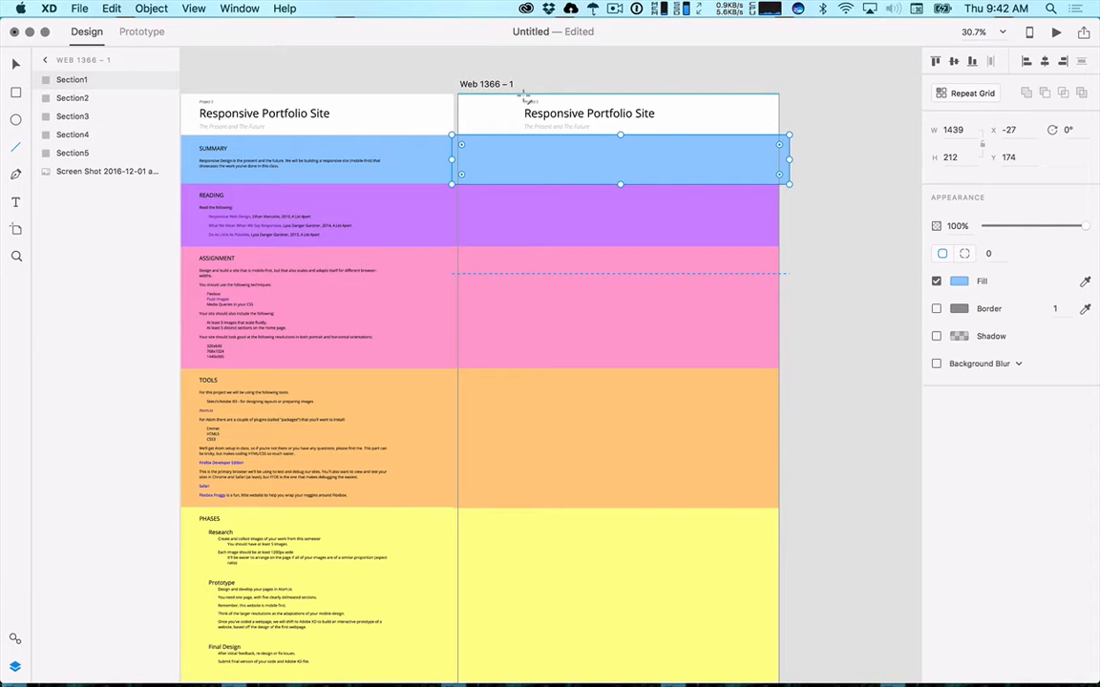
drag(392, 184, 584, 86)
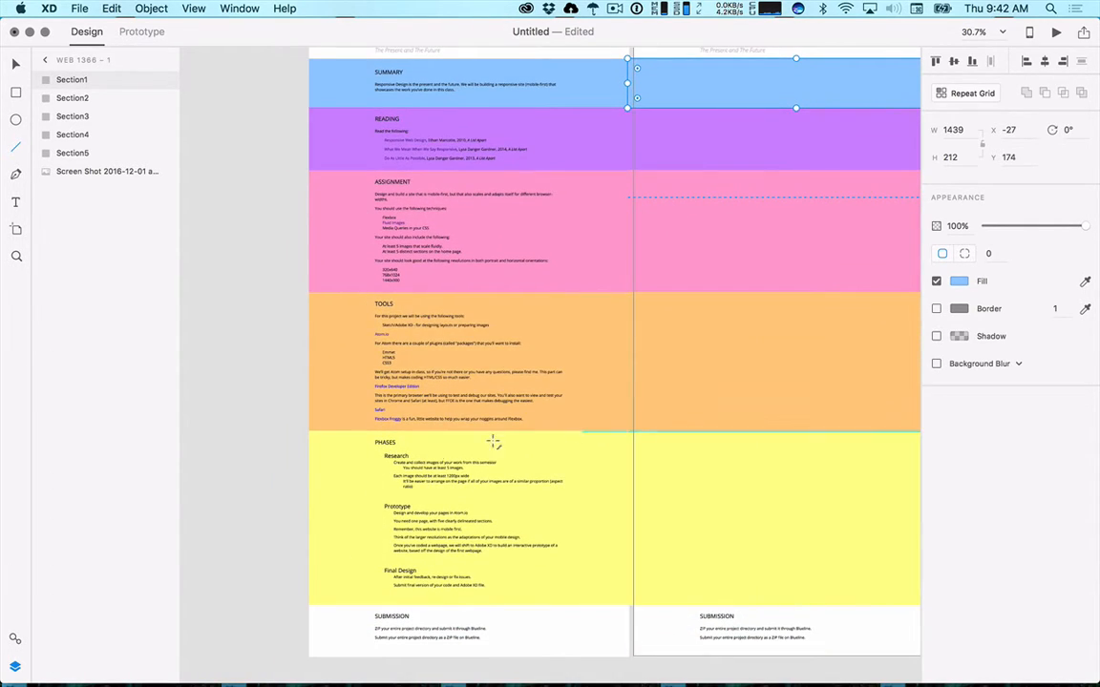
drag(545, 243, 440, 202)
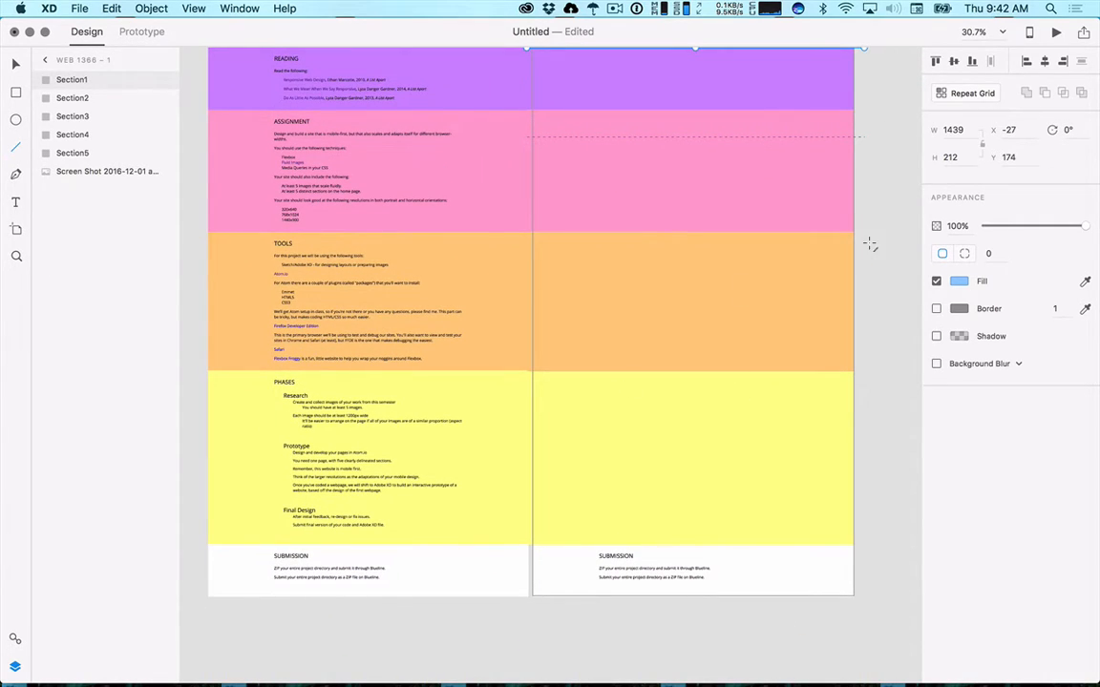
drag(864, 246, 822, 390)
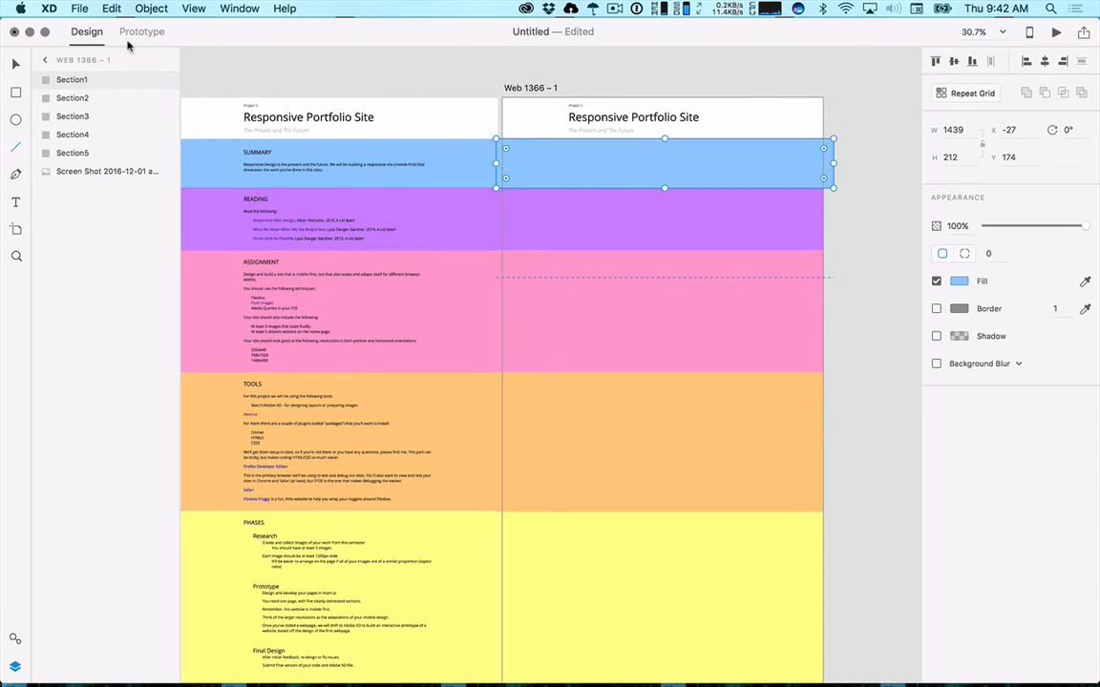
click(859, 223)
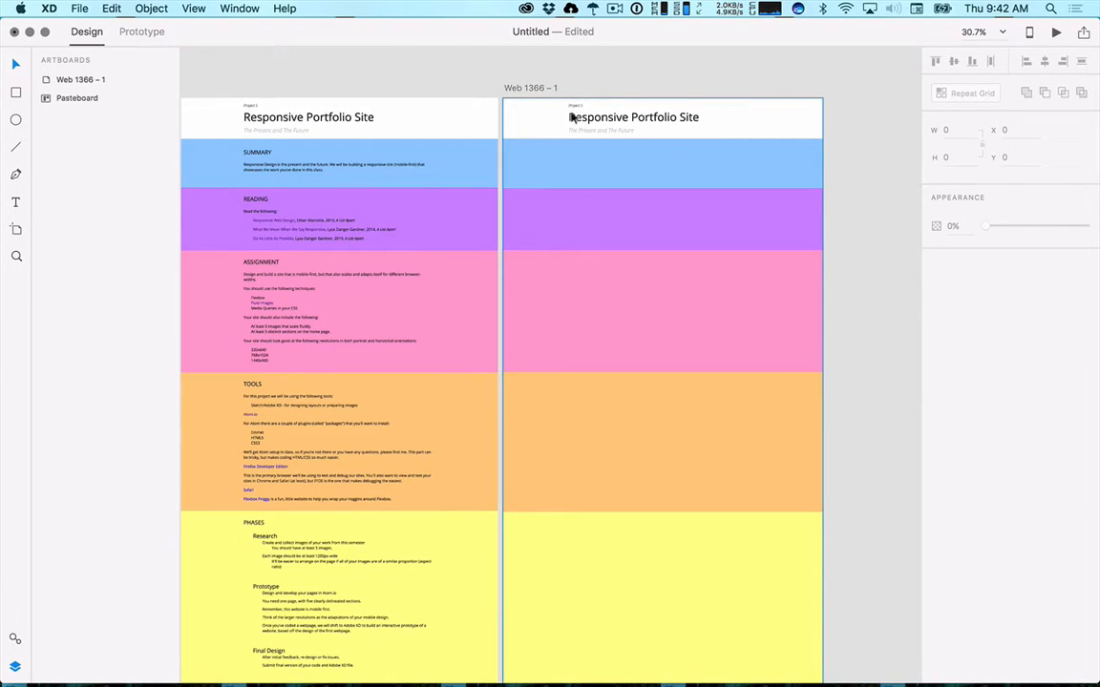
Hide the screenshot layer on the Web 1366 – 1 artboard.
scroll(592, 100, up, 10)
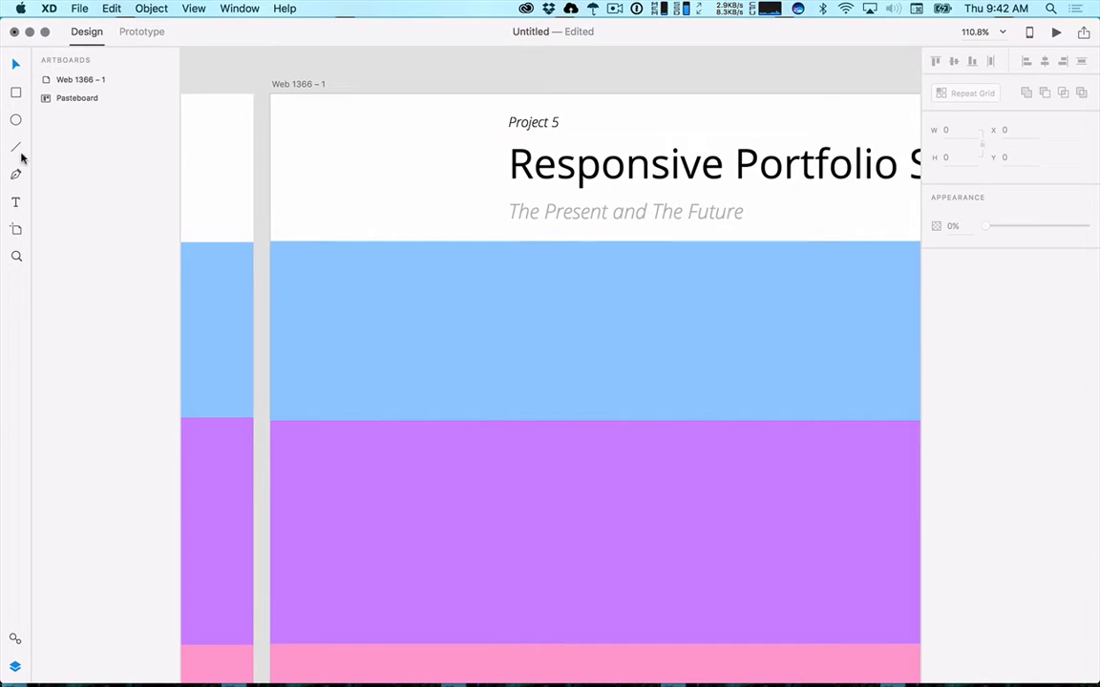
click(15, 201)
click(13, 65)
click(356, 152)
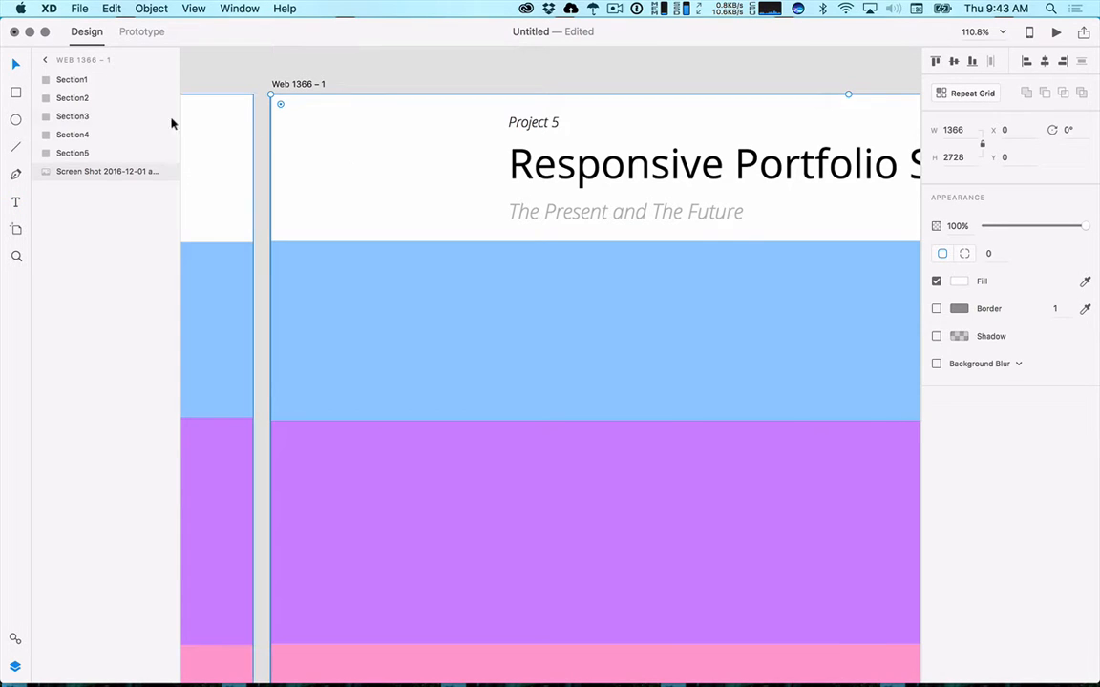
click(163, 172)
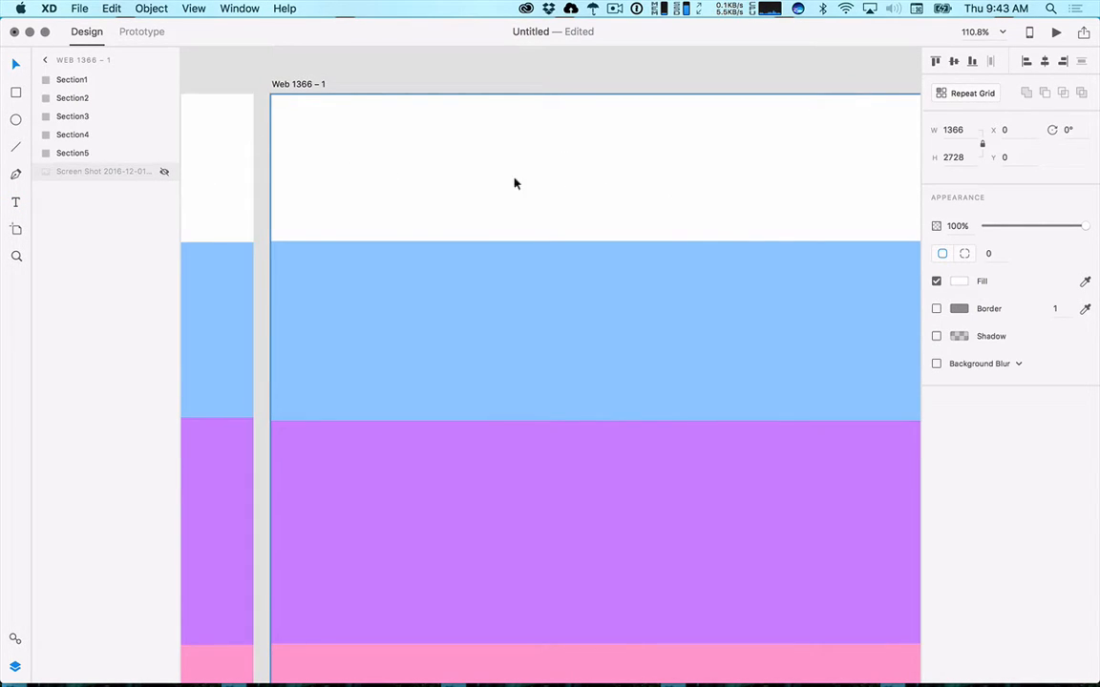
Add a text object reading "Project 5" beside the original Project 5 line in the pasteboard screenshot's header.
scroll(809, 192, left, 10)
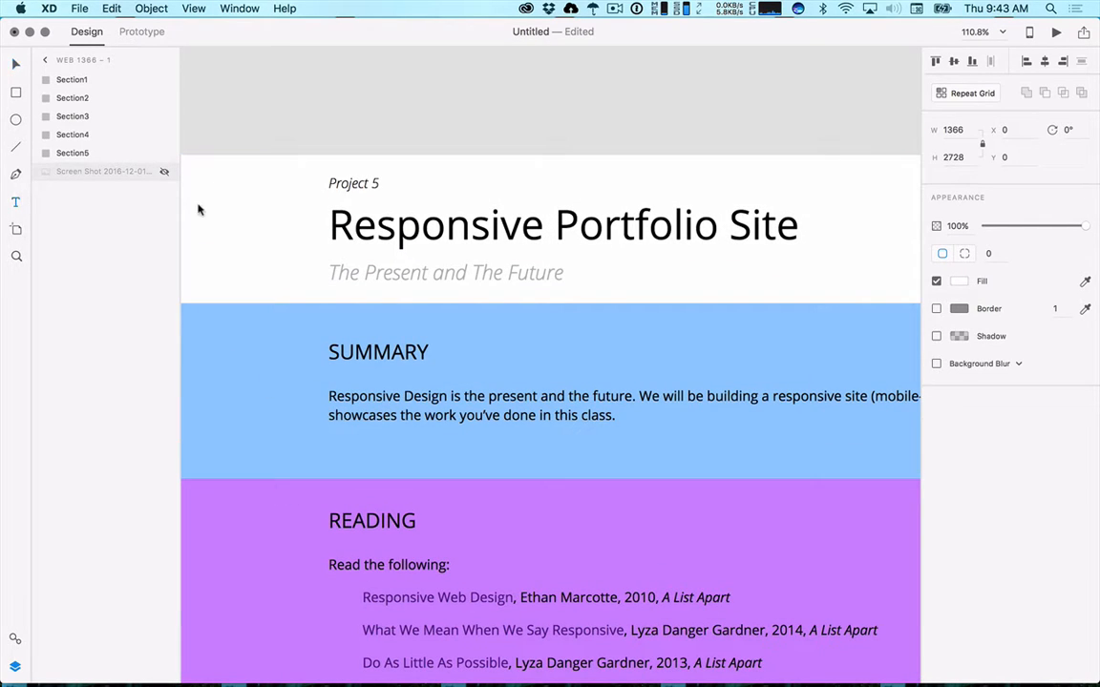
click(436, 182)
text(Project %)
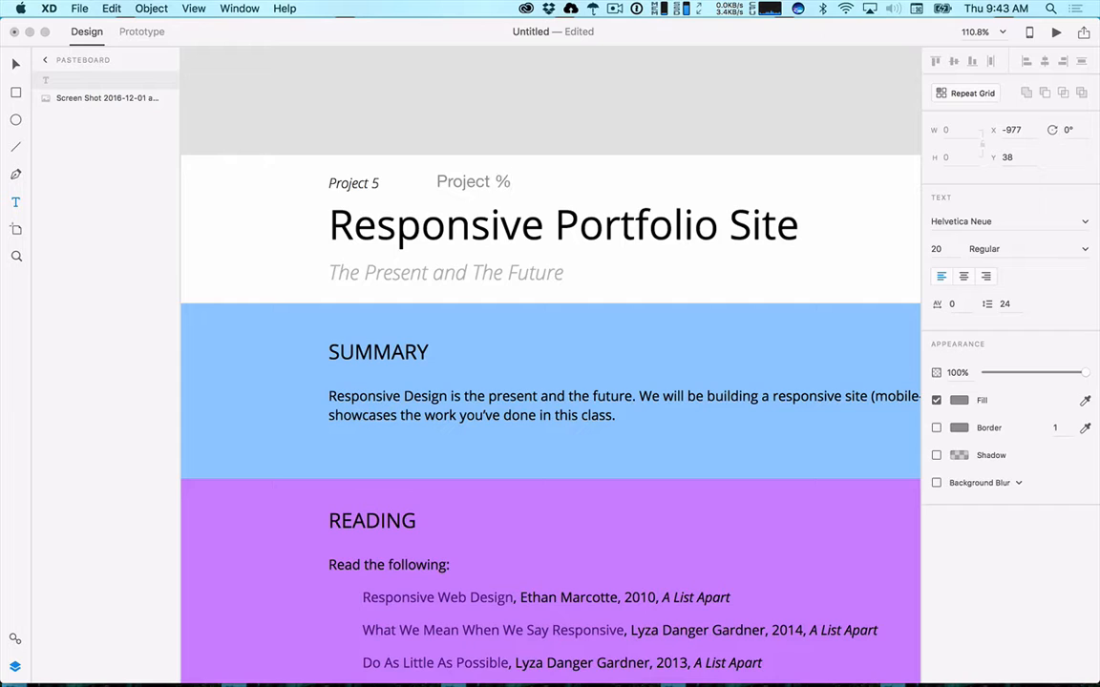
key(BackSpace)
text(5)
key(Escape)
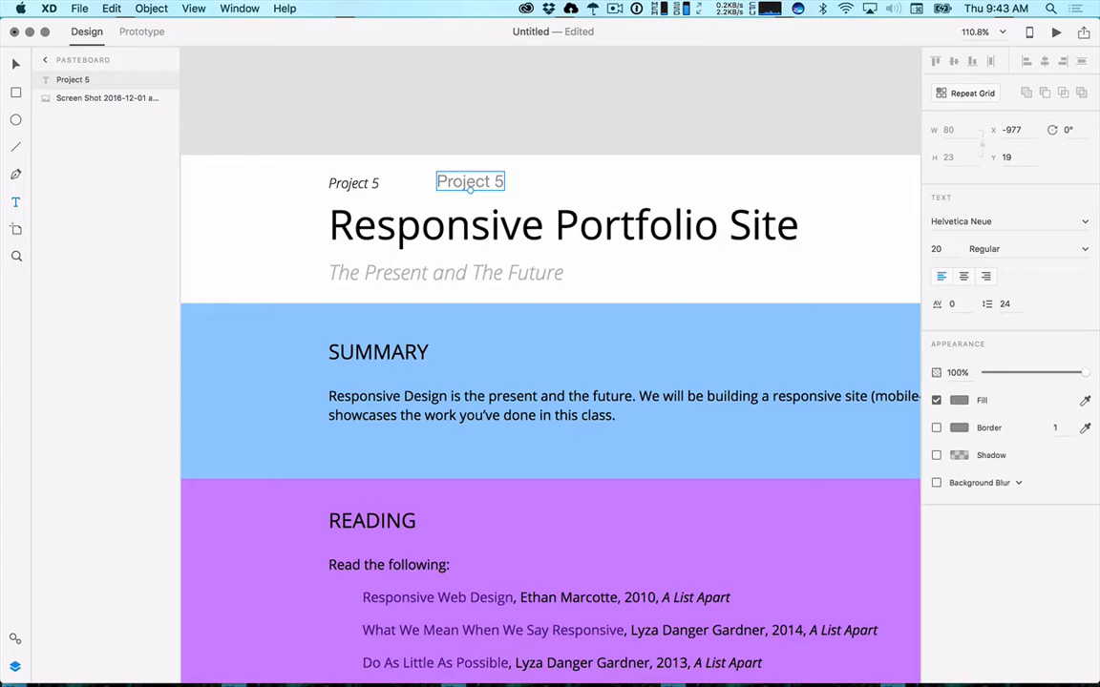
Set the new Project 5 text's font to Open Sans in the Italic style.
click(1084, 222)
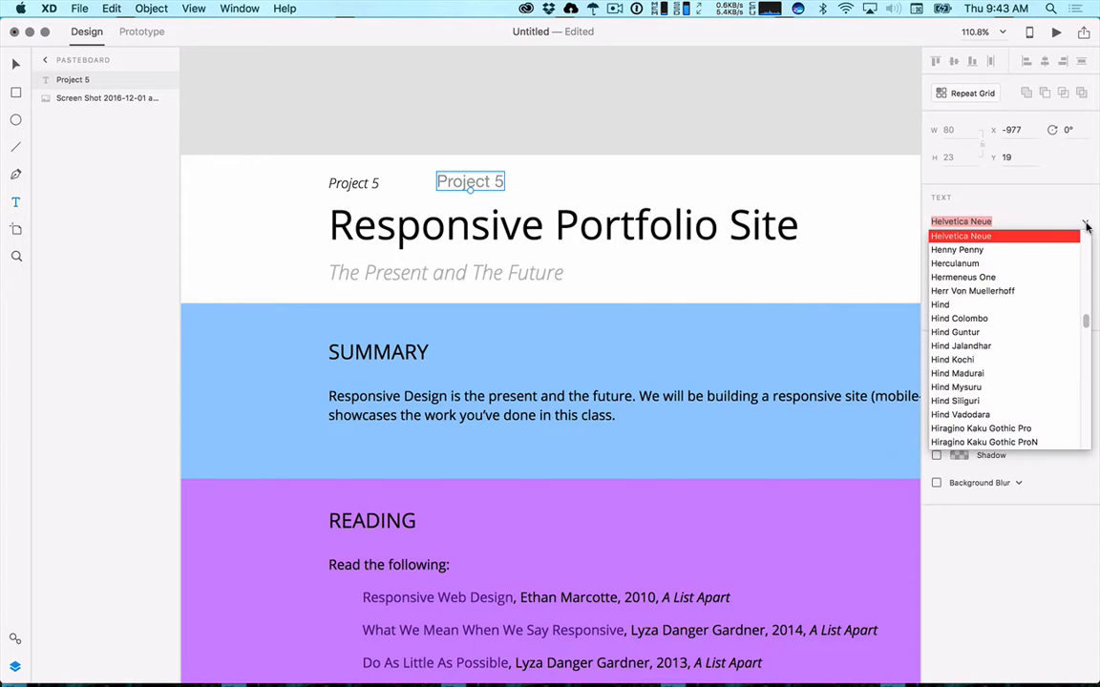
click(1005, 220)
text(Open Sans)
key(Return)
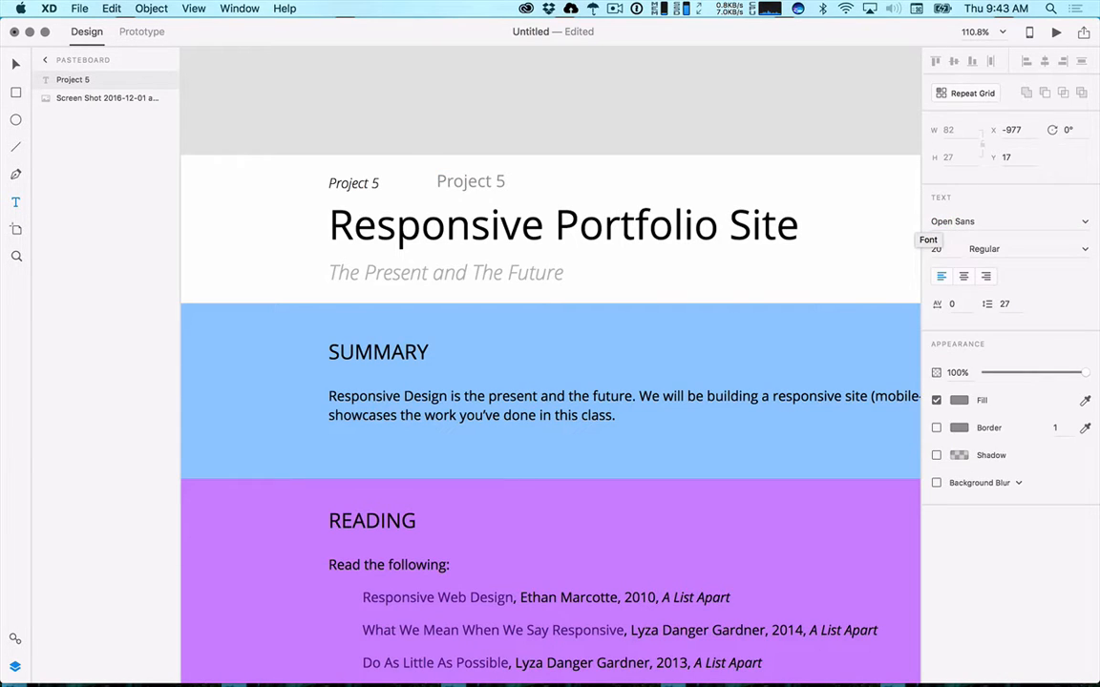
click(989, 248)
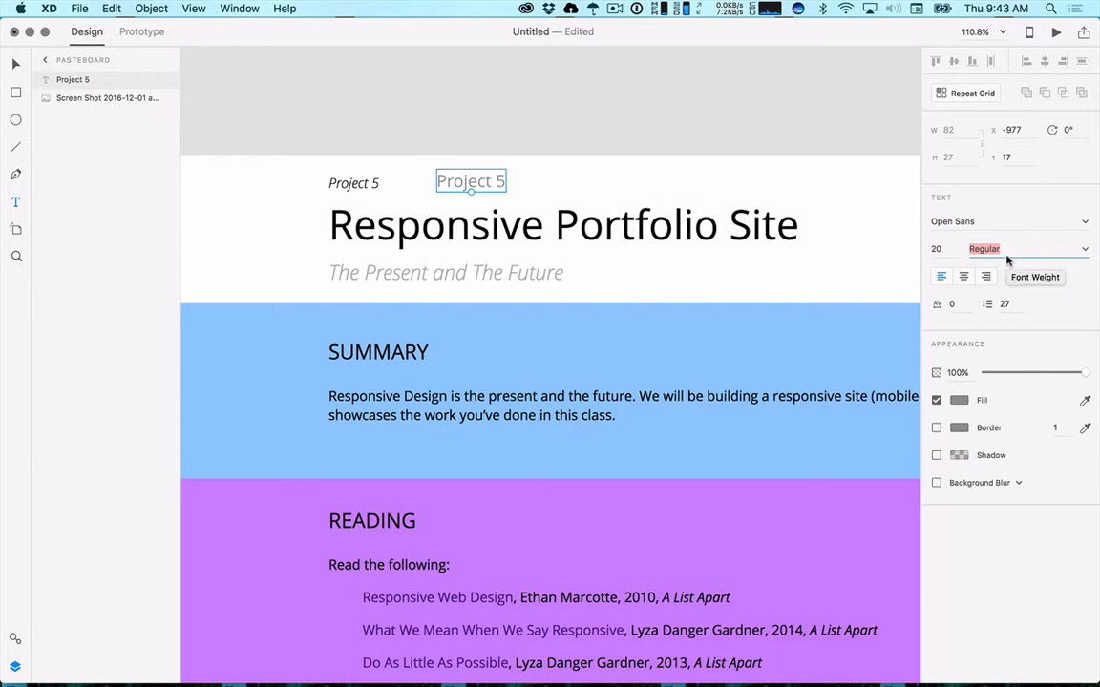
text(Italic)
key(Return)
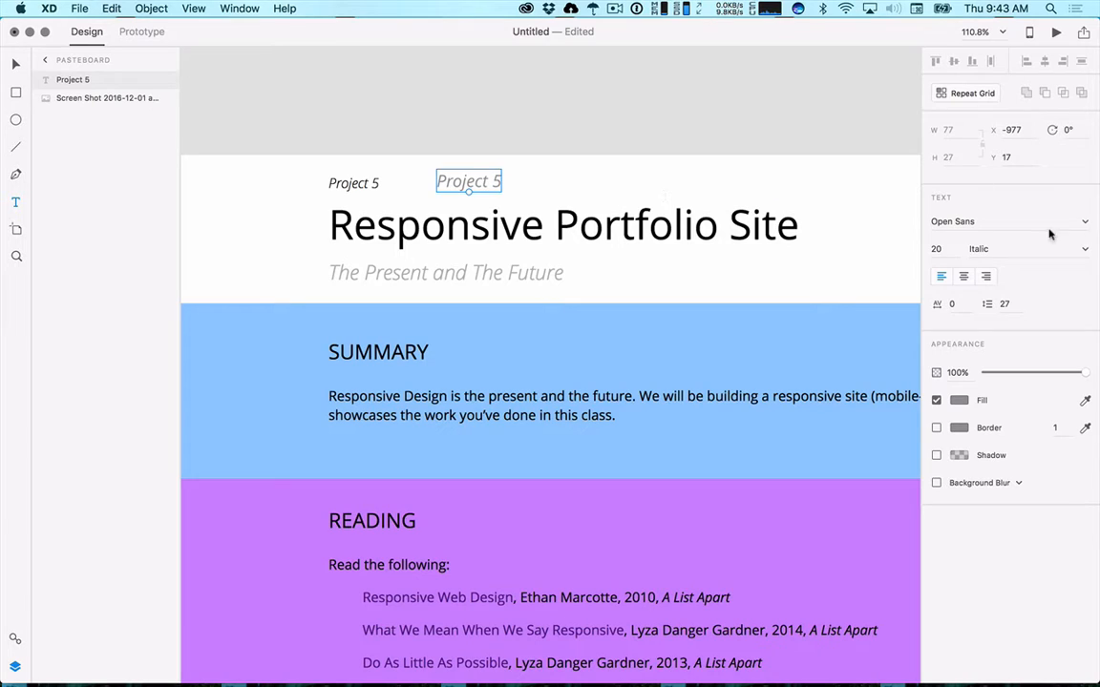
Set the new Project 5 text to size 16 with fill colour #121212 and deselect it.
click(938, 249)
text(16)
key(Return)
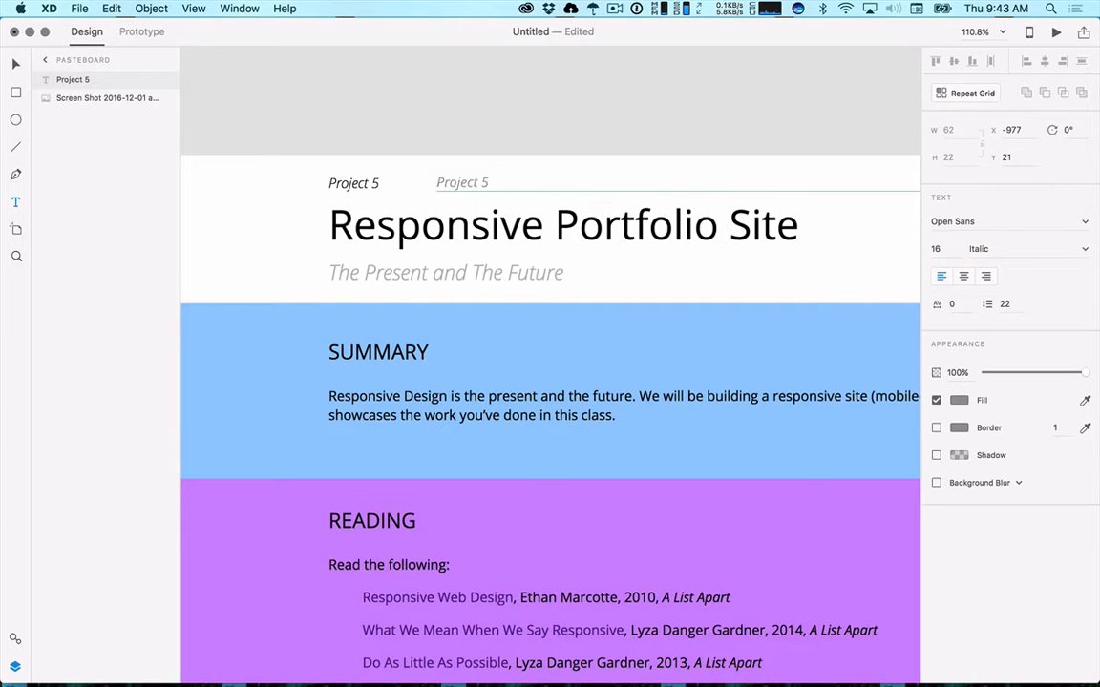
key(Escape)
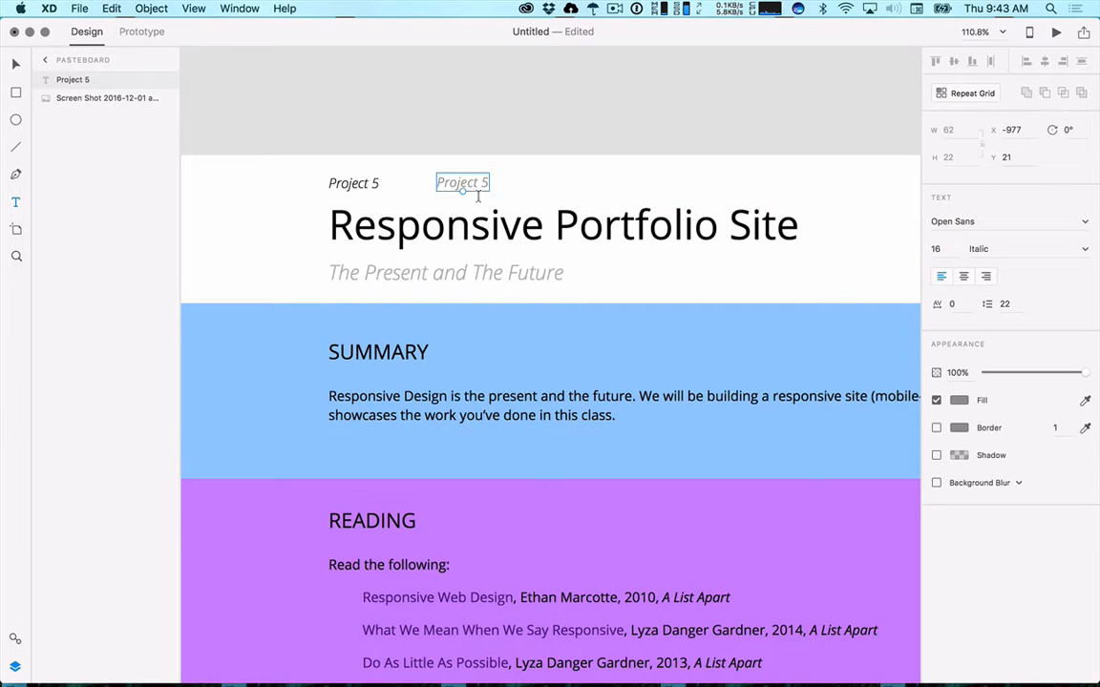
click(958, 401)
text(121212)
key(Return)
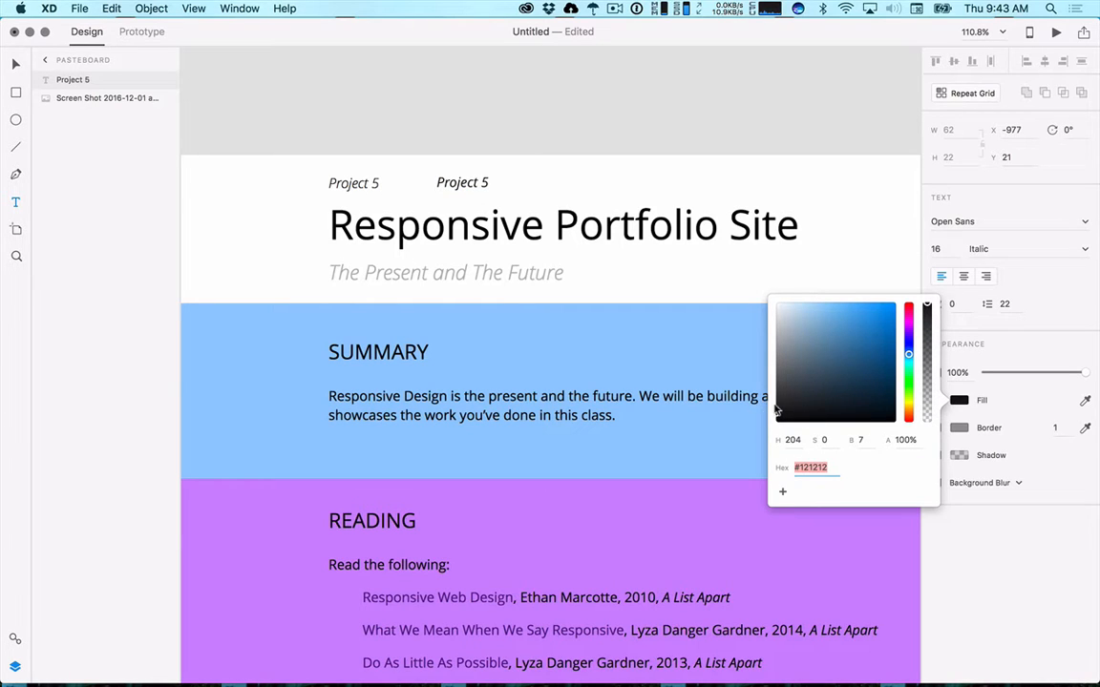
click(15, 65)
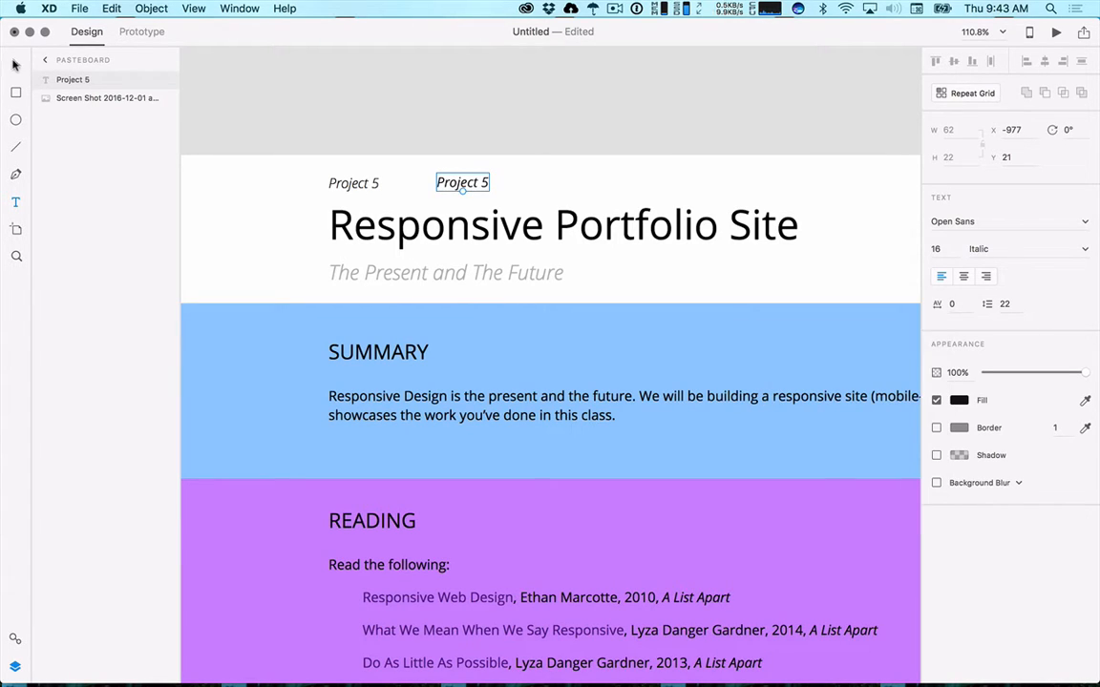
click(530, 98)
Try the Light Italic and Condensed Light Italic styles on the new Project 5 text, ending back on Italic.
scroll(615, 170, down, 3)
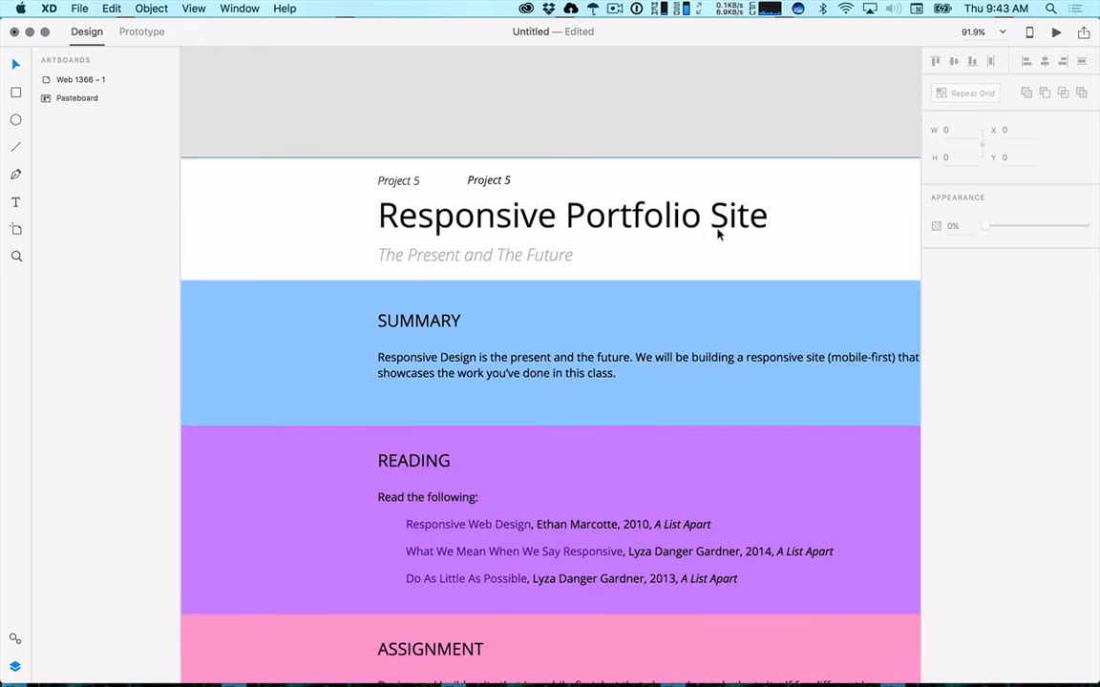
scroll(717, 216, right, 4)
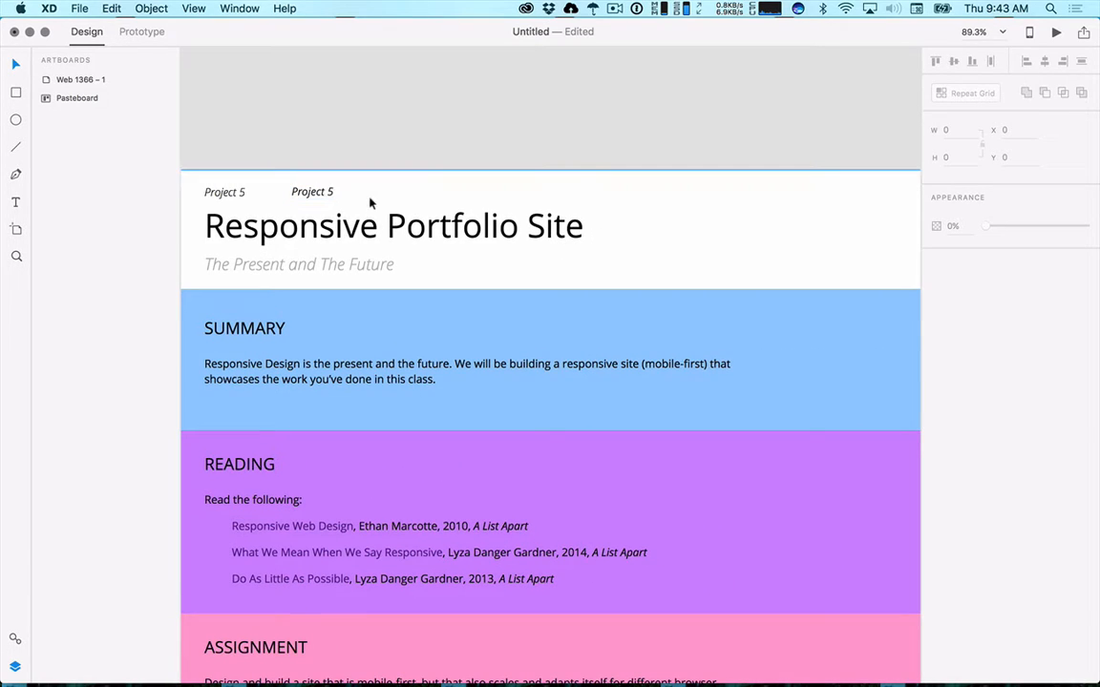
click(324, 192)
click(1054, 251)
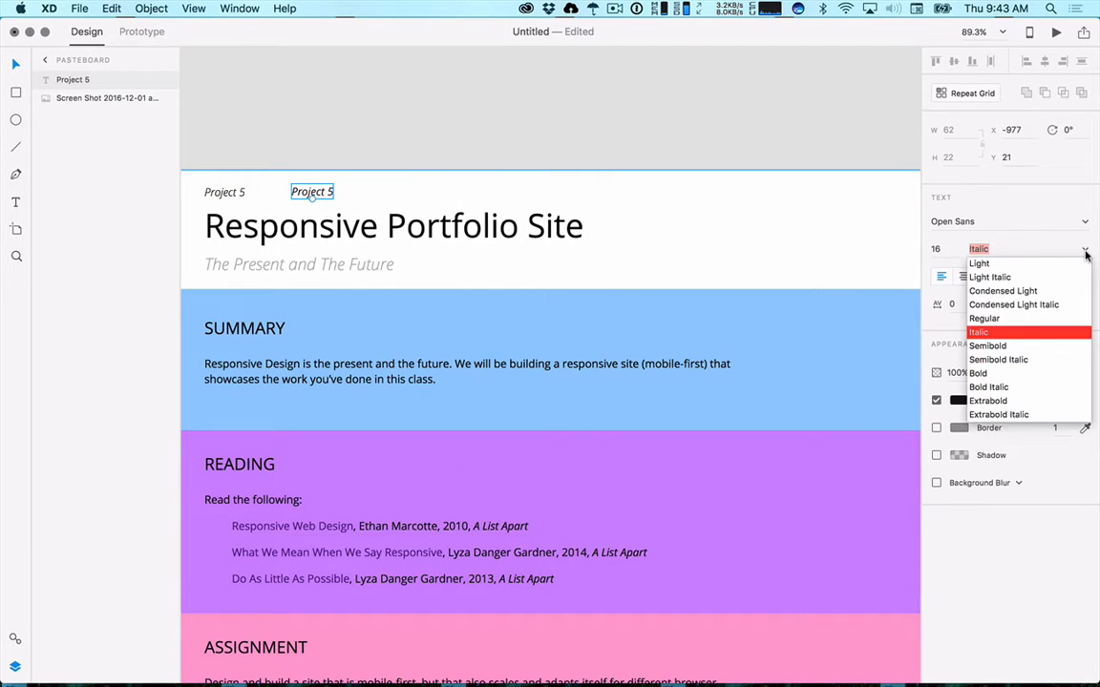
click(1013, 279)
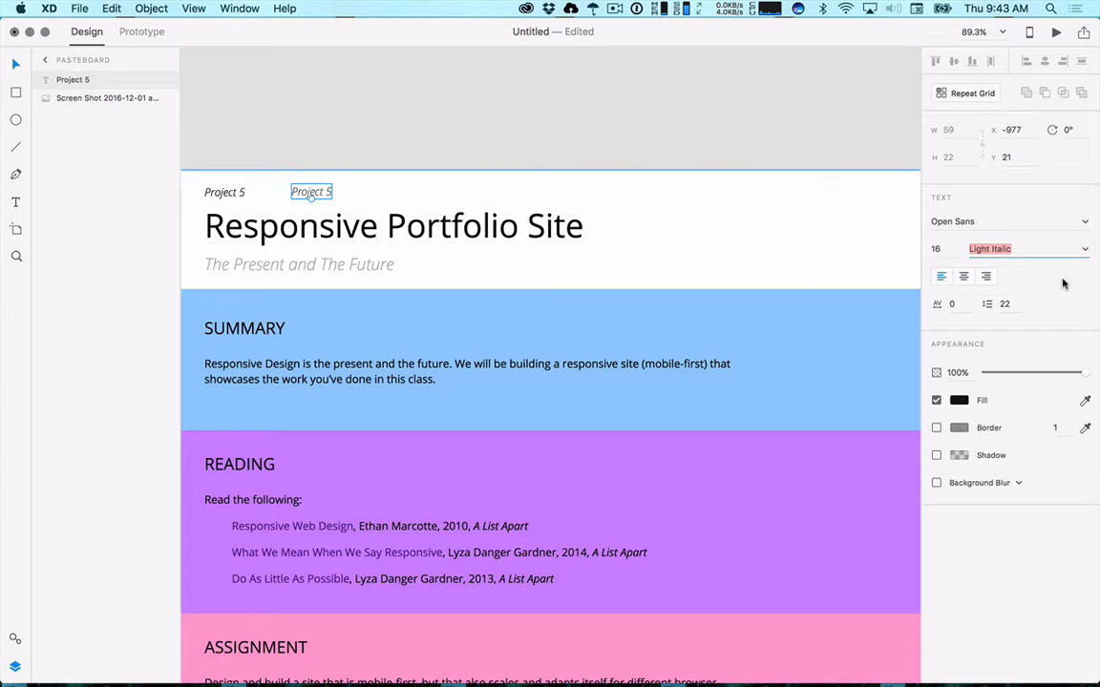
click(1085, 249)
click(1057, 305)
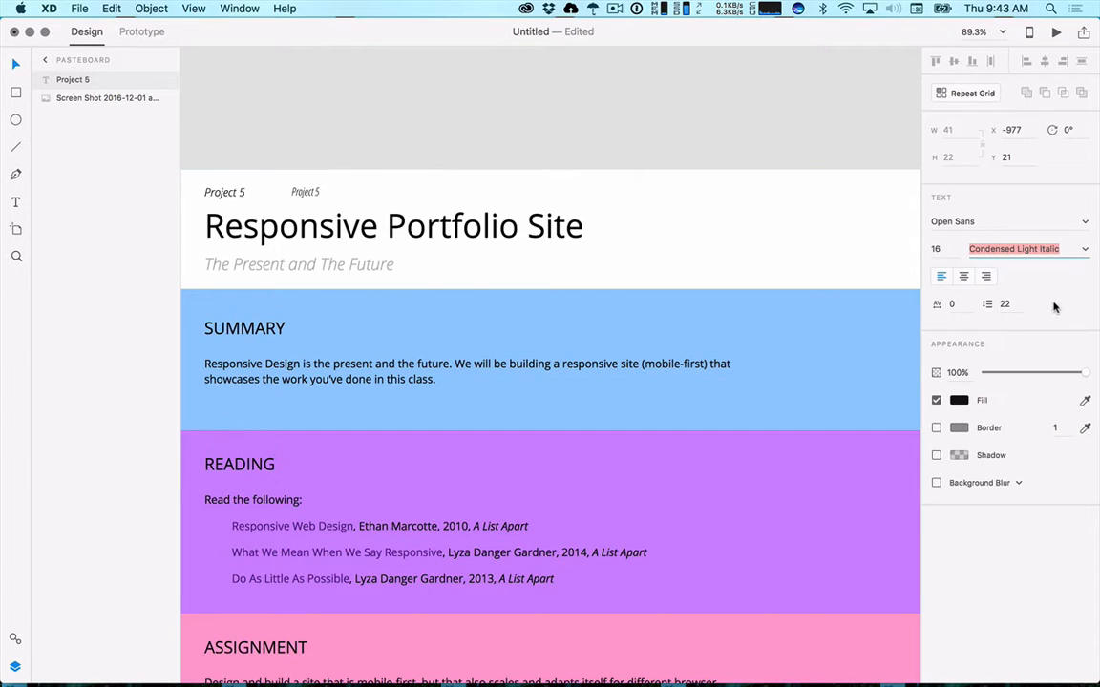
click(1083, 250)
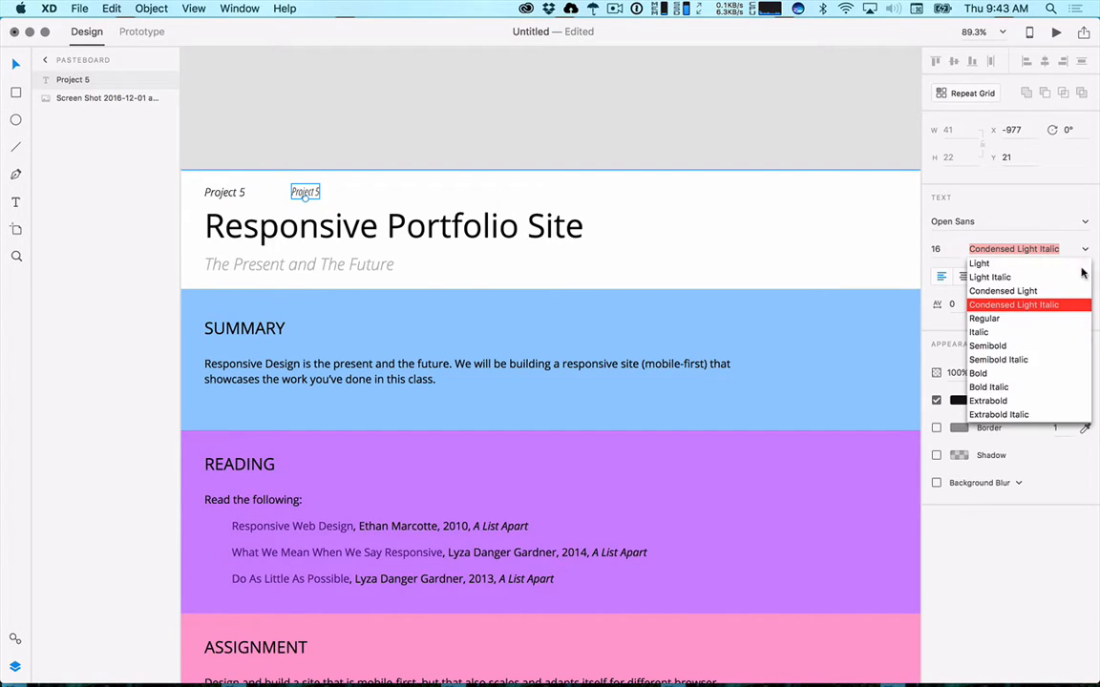
click(1048, 333)
Move the new Project 5 text from the pasteboard screenshot into the Web 1366 – 1 artboard's header at X 329, Y 30.
scroll(571, 222, down, 2)
scroll(571, 222, down, 3)
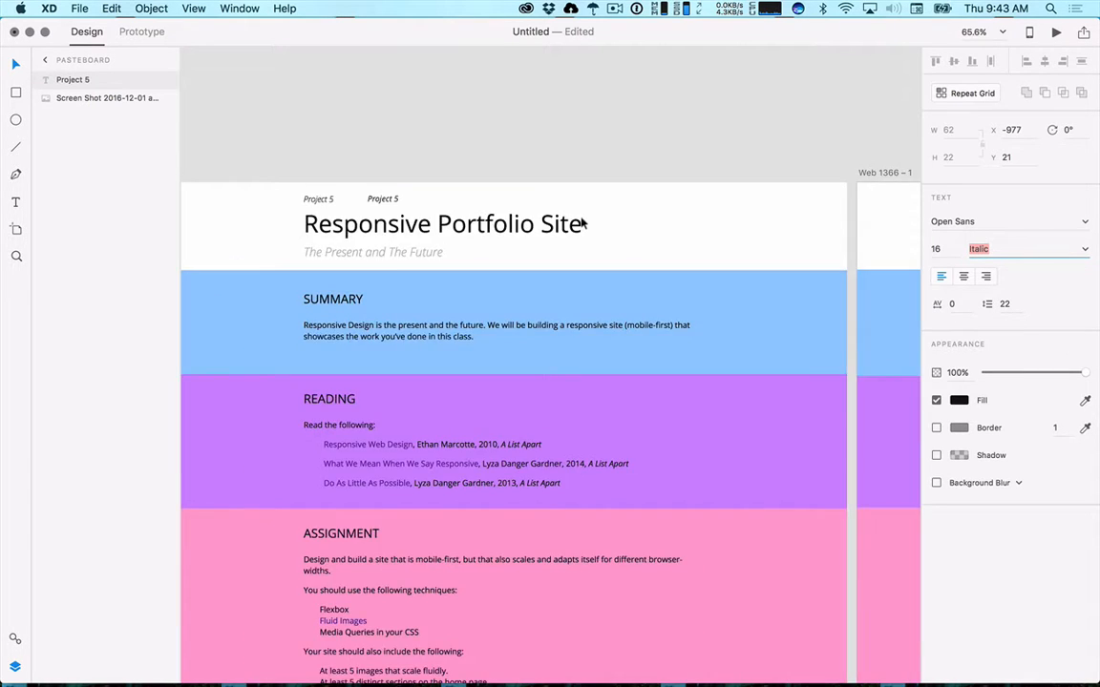
click(498, 163)
drag(451, 209, 879, 210)
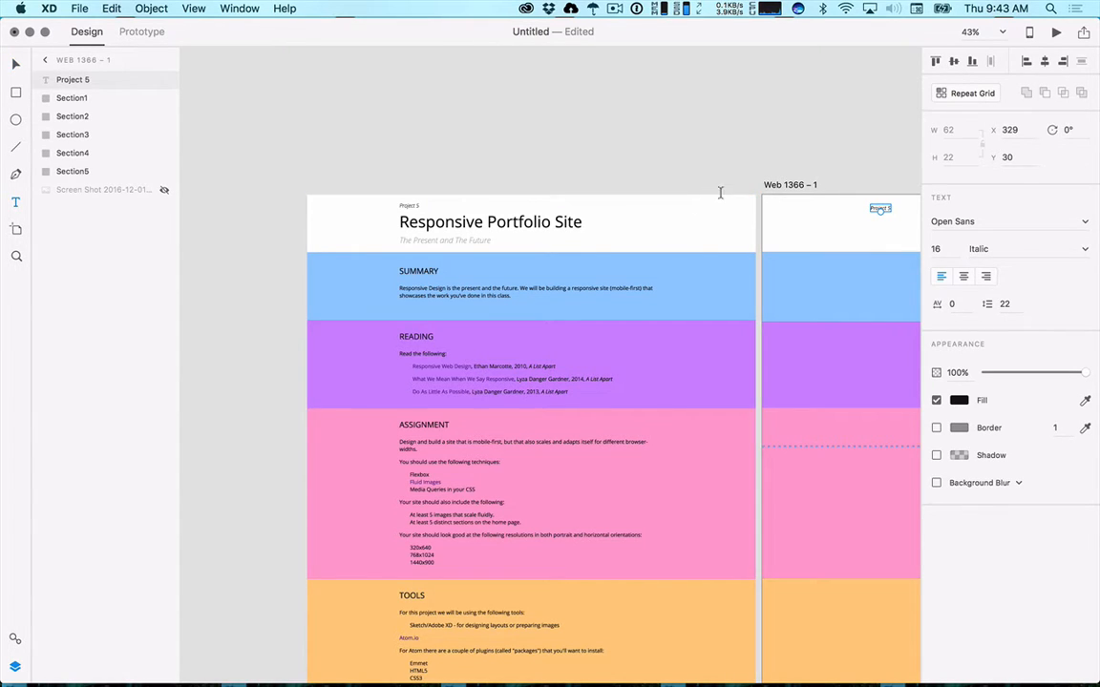
Try to add a text object reading "Responsive Portfolio Site" below Project 5 on the artboard with line spacing 60.
scroll(689, 152, right, 5)
click(653, 234)
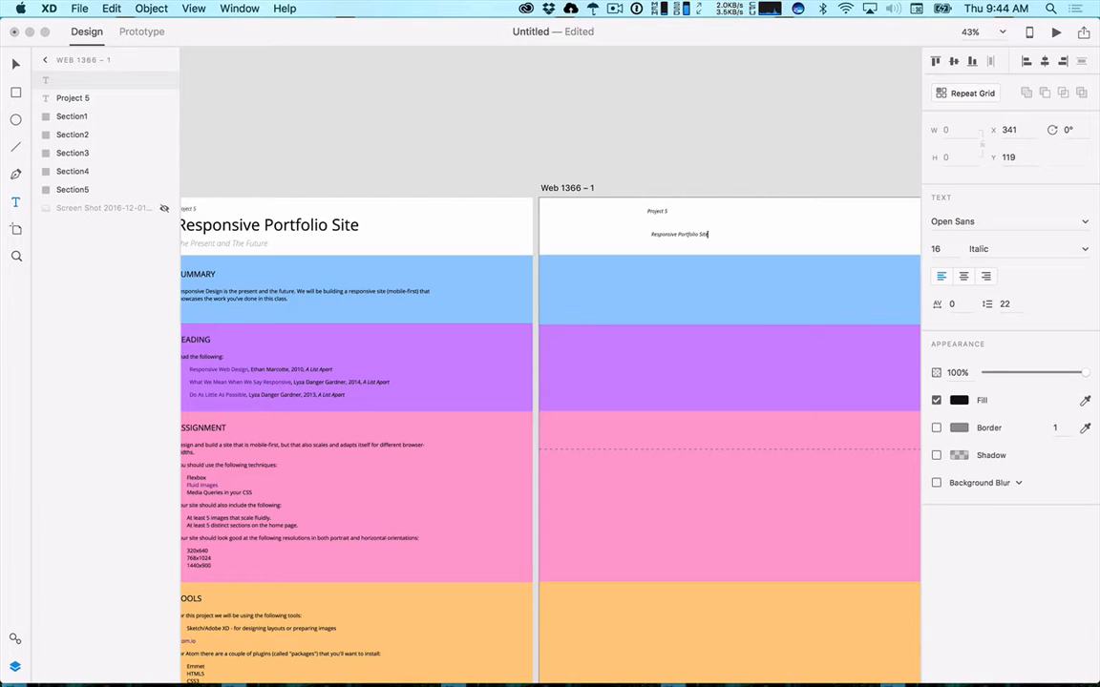
key(super+a)
click(976, 303)
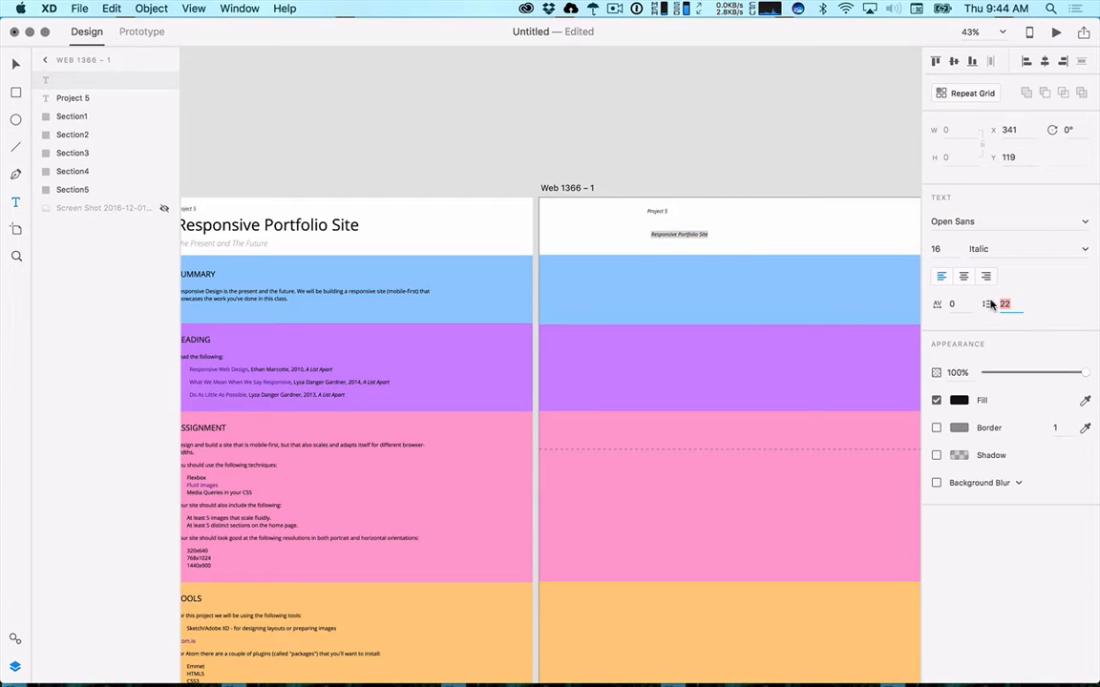
text(60)
key(Return)
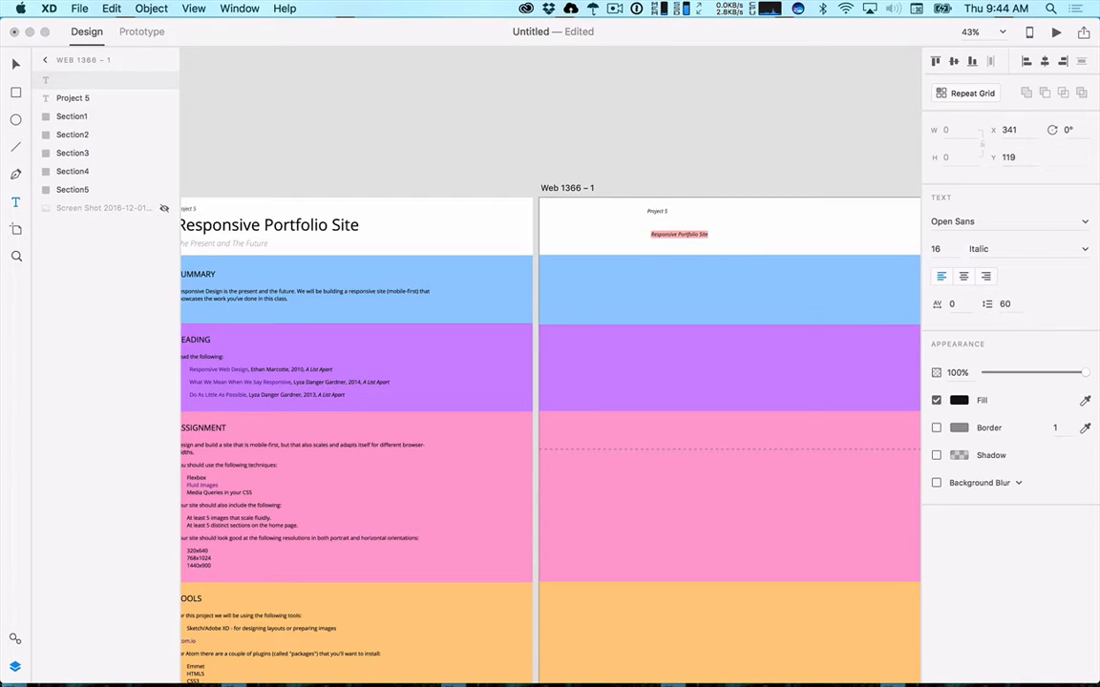
click(1007, 304)
click(689, 209)
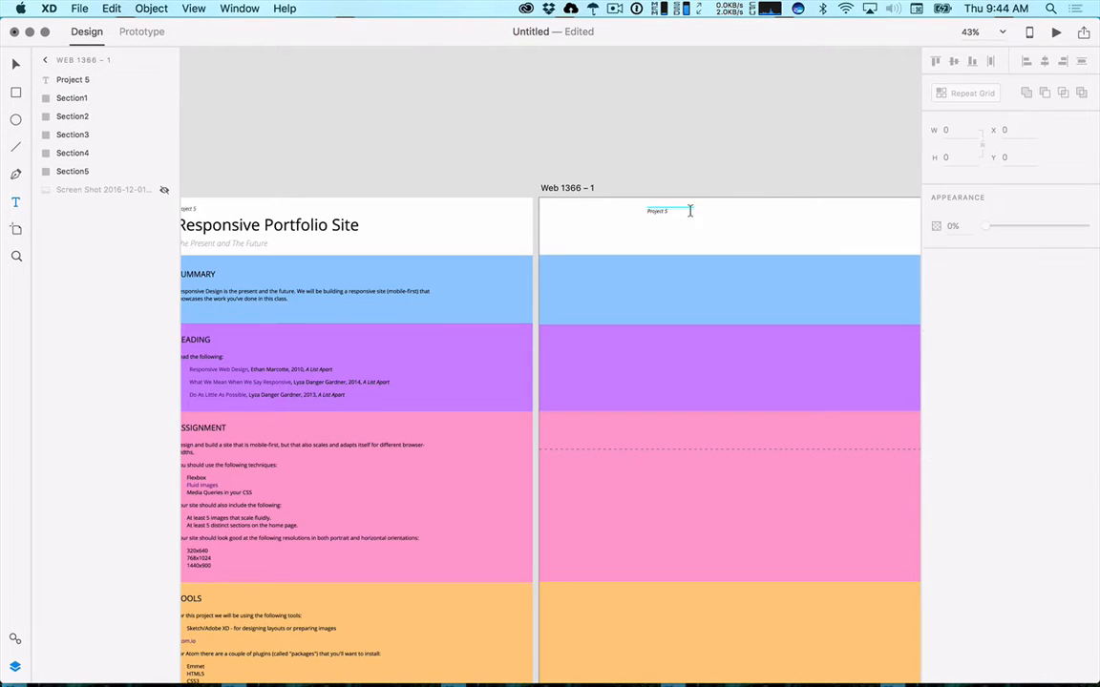
key(super+z)
key(super+z)
key(super+shift+z)
key(super+shift+z)
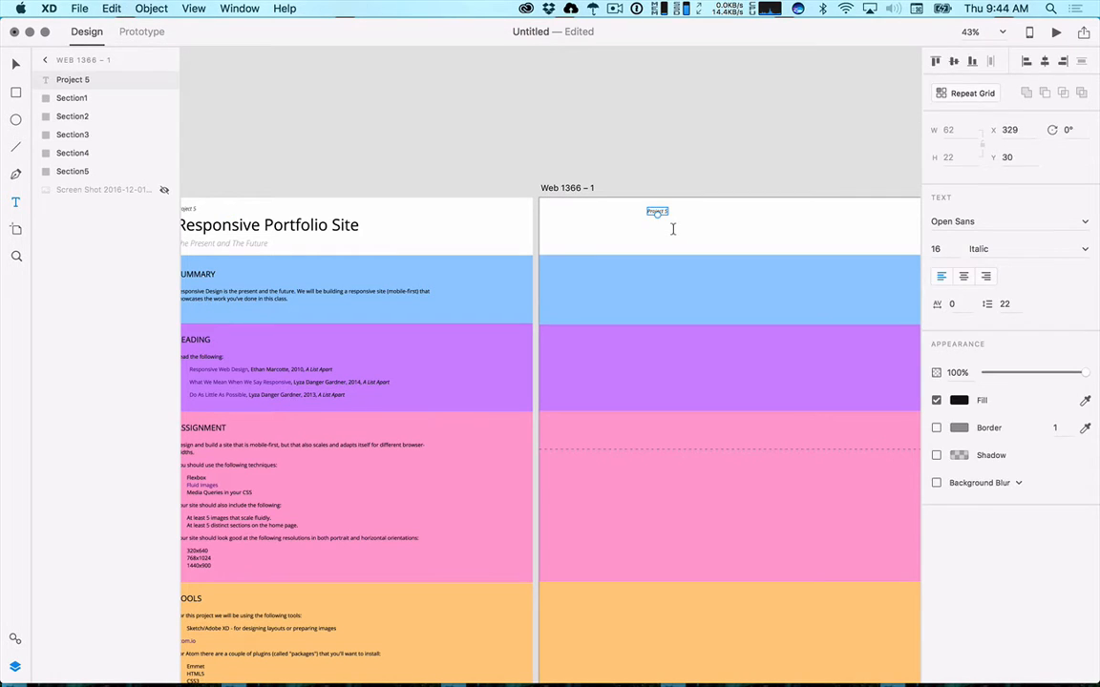
Add a text object reading "Responsive Portfolio Site" below Project 5 in the Web 1366 – 1 artboard's header.
click(672, 230)
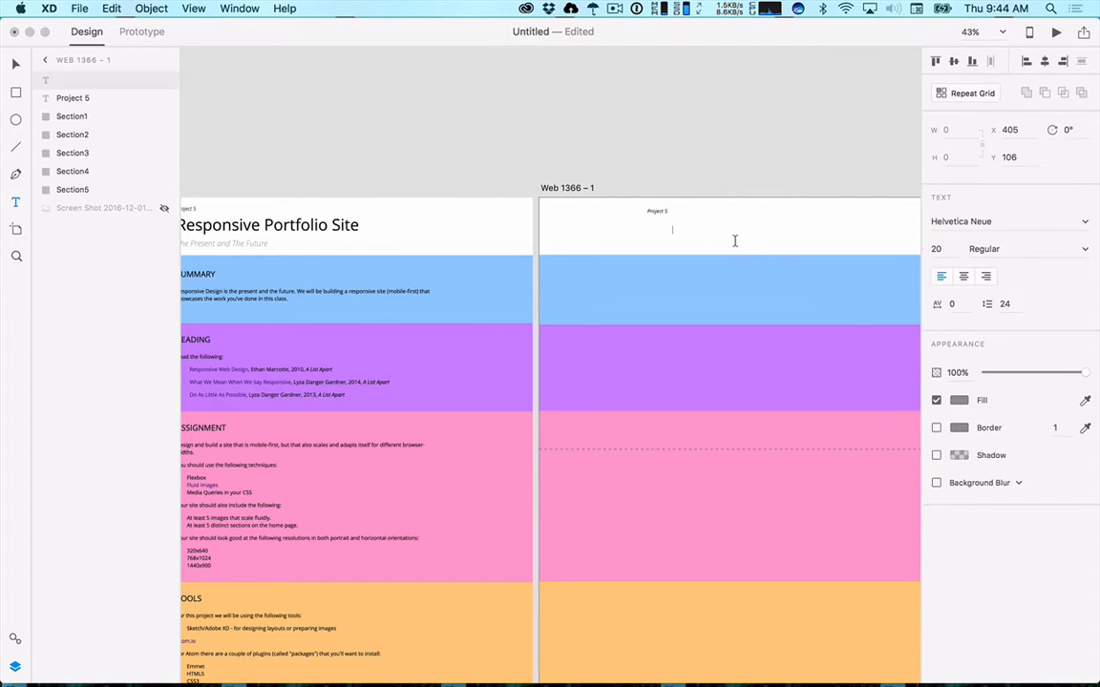
text(Responsive)
key(BackSpace)
key(BackSpace)
key(BackSpace)
key(BackSpace)
key(BackSpace)
key(BackSpace)
key(BackSpace)
Set the whole Responsive Portfolio Site title to the Open Sans font with fill colour #000000.
key(super+a)
click(965, 220)
text(Open Sans)
key(Return)
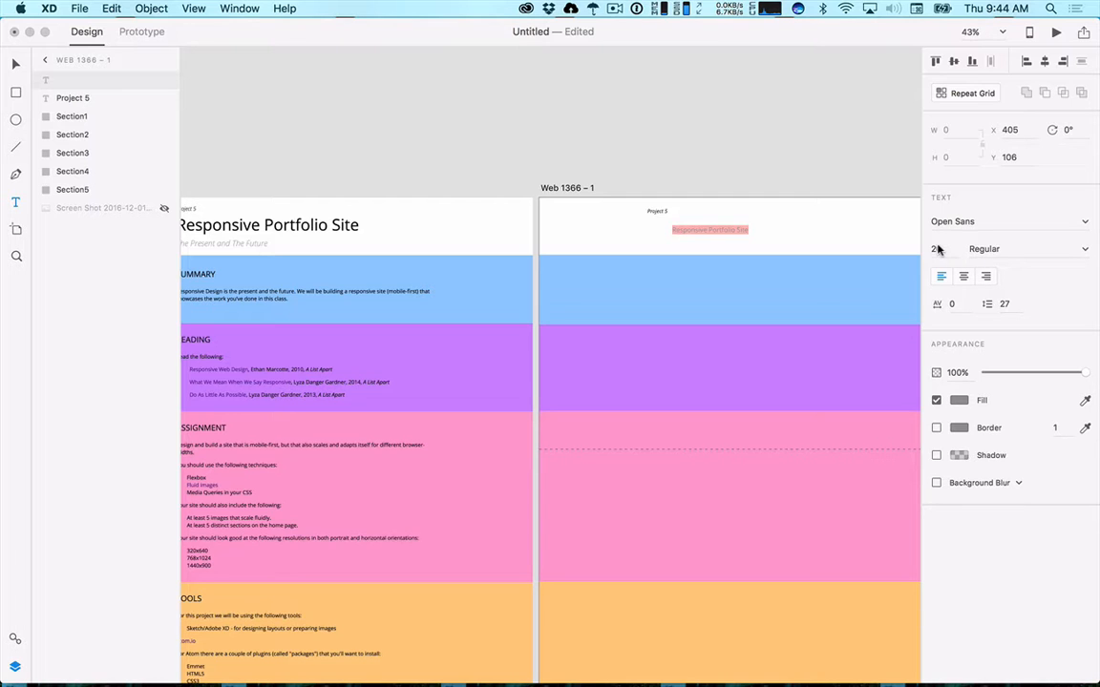
click(958, 401)
drag(780, 353, 733, 441)
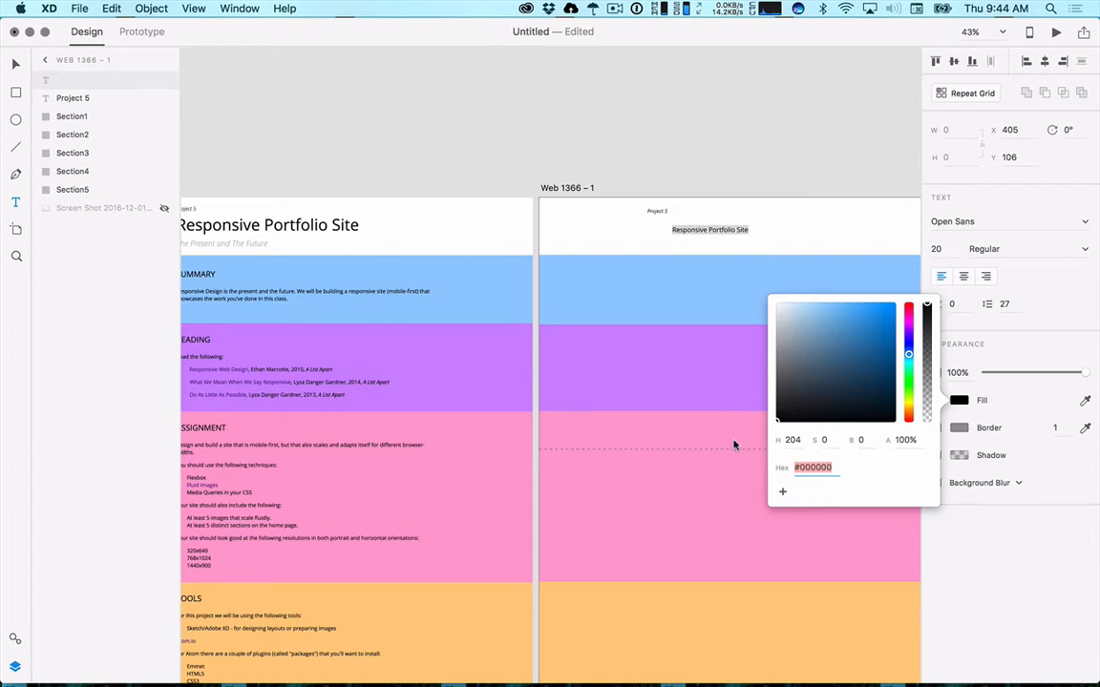
click(726, 114)
click(16, 65)
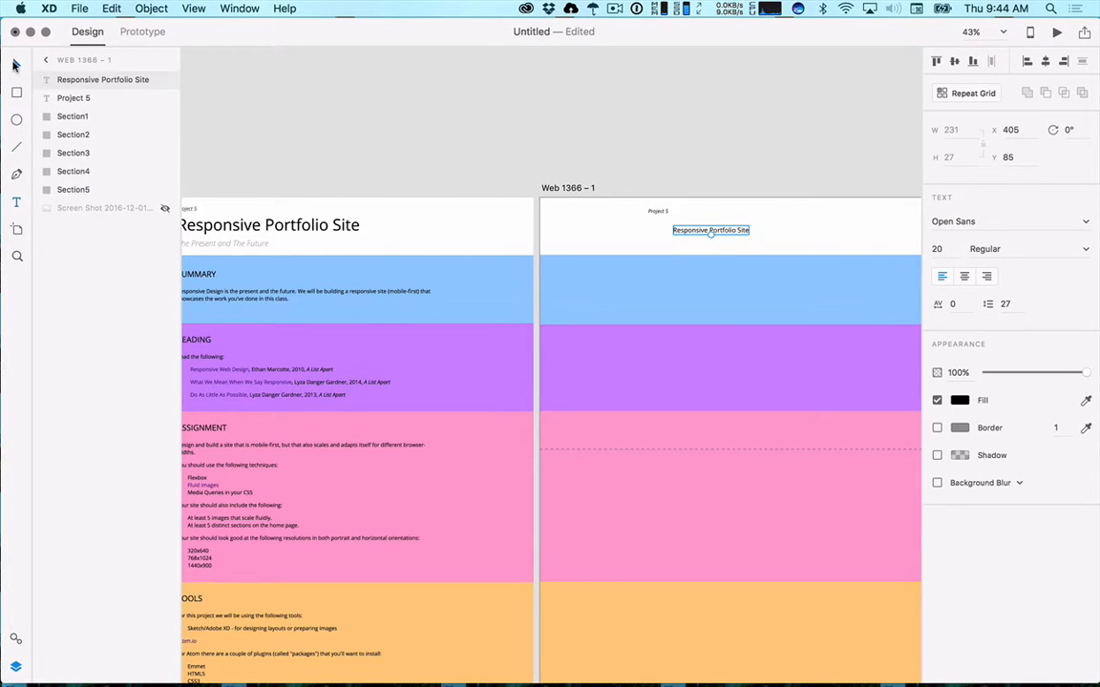
Scale the title to size 47 against the heading in the pasteboard screenshot and move it into the artboard's header at X 329, Y 52.
click(516, 137)
drag(693, 229, 493, 236)
key(super+Tab)
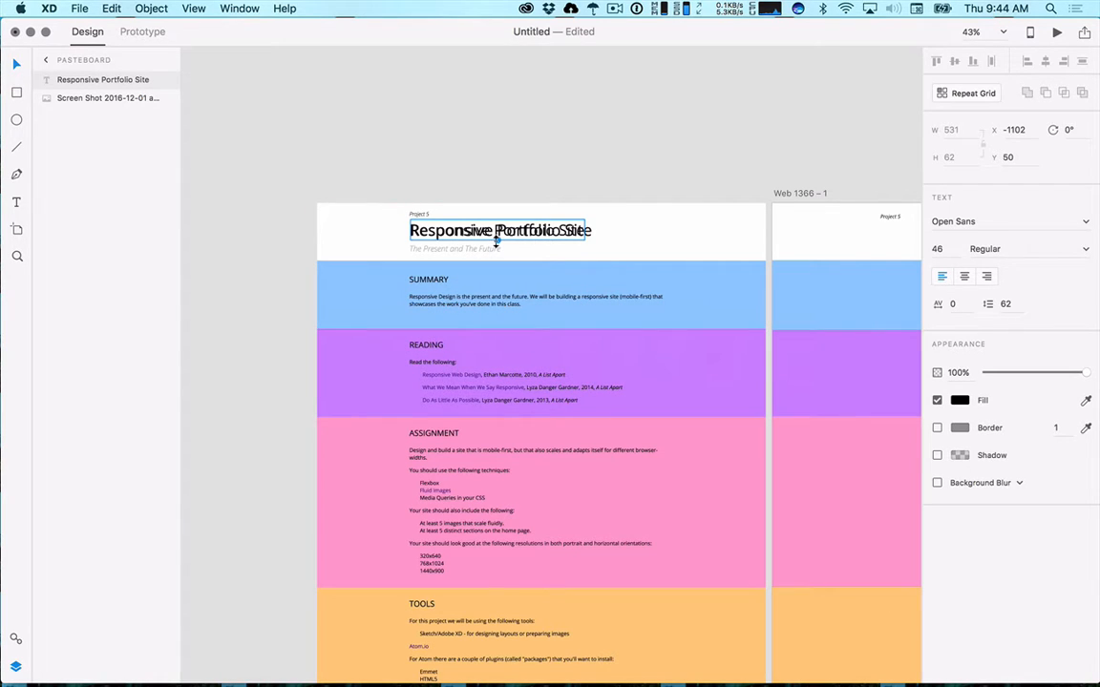
drag(496, 241, 973, 244)
drag(857, 258, 630, 243)
scroll(592, 244, up, 5)
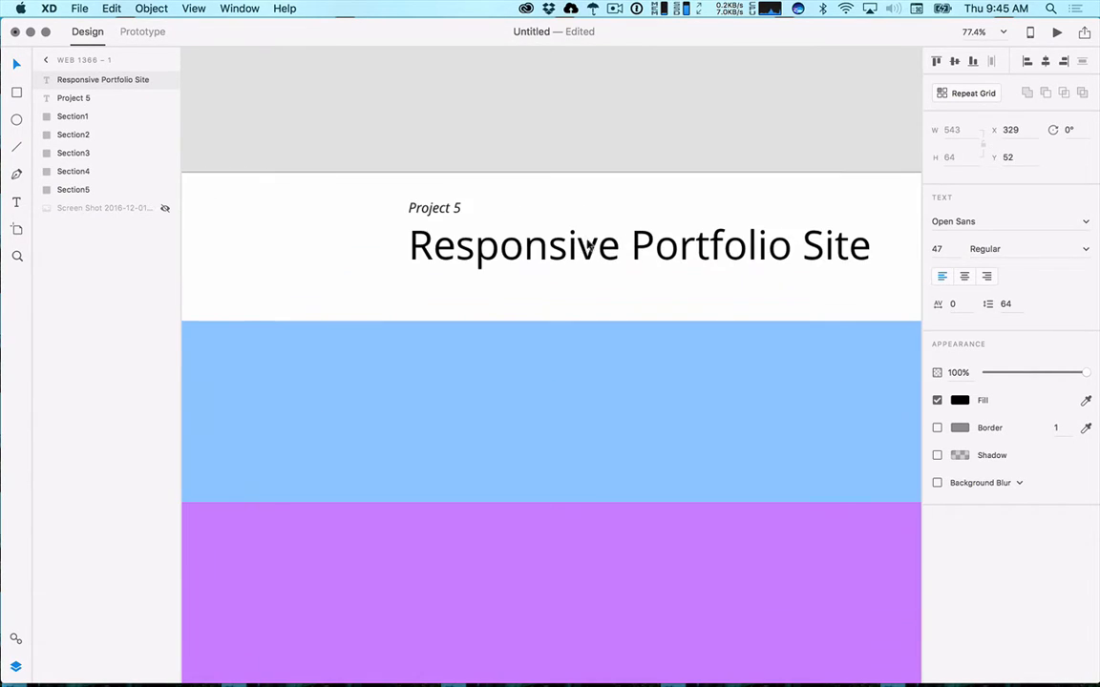
Fine-tune the title's position under Project 5 to X 325, Y 47.
drag(535, 256, 534, 253)
key(Down)
key(Down)
key(Down)
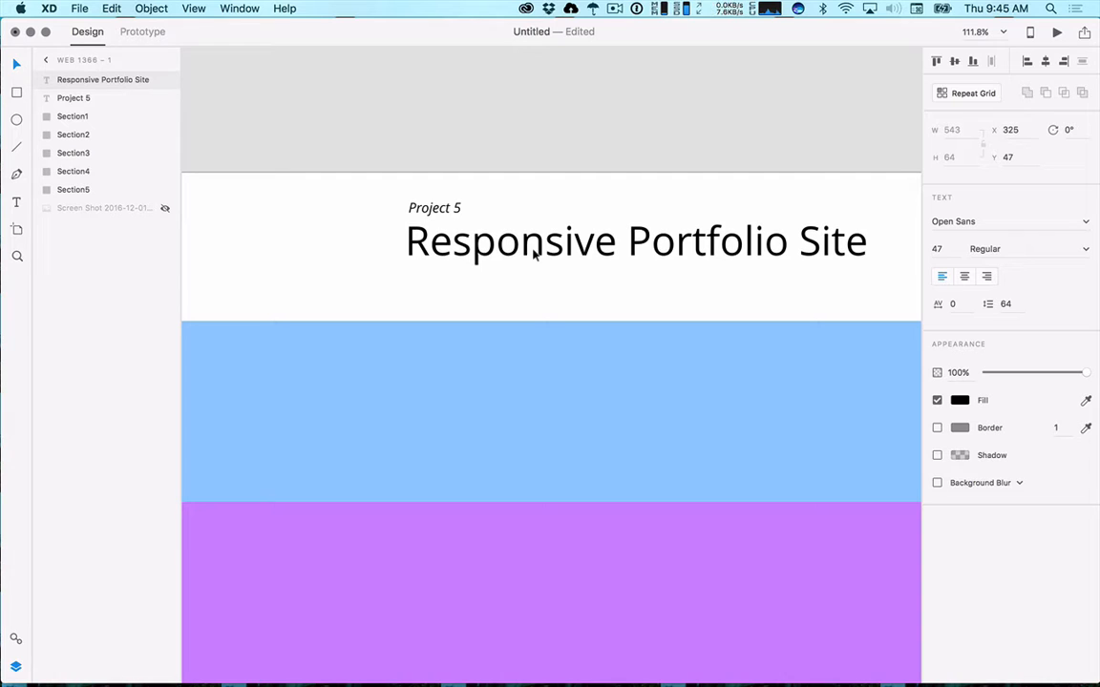
Hide the reference screenshot layer on the pasteboard.
scroll(523, 261, down, 3)
scroll(517, 271, down, 2)
drag(298, 294, 368, 218)
scroll(668, 289, down, 4)
scroll(438, 273, down, 2)
scroll(438, 273, down, 5)
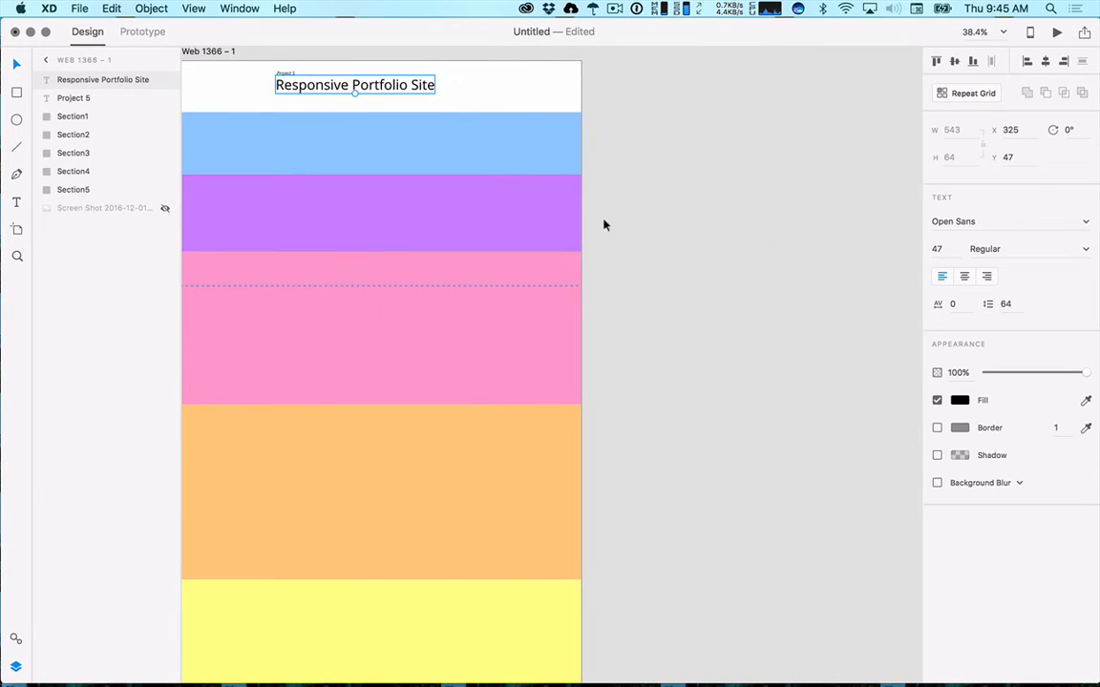
scroll(628, 278, down, 6)
click(410, 265)
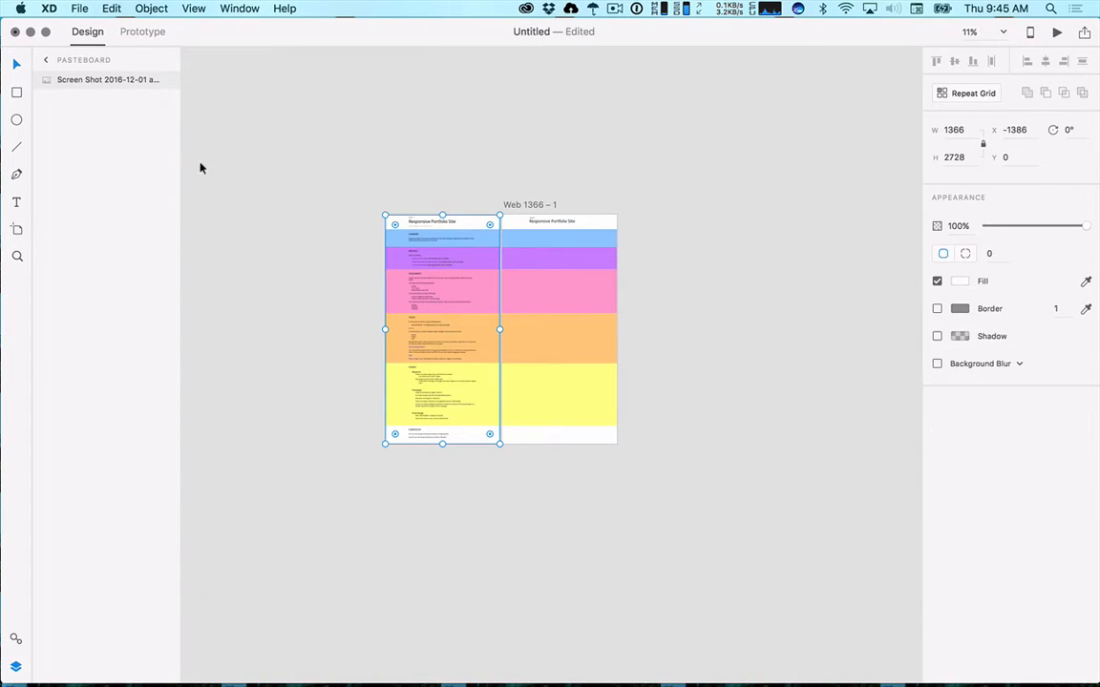
click(166, 80)
click(347, 245)
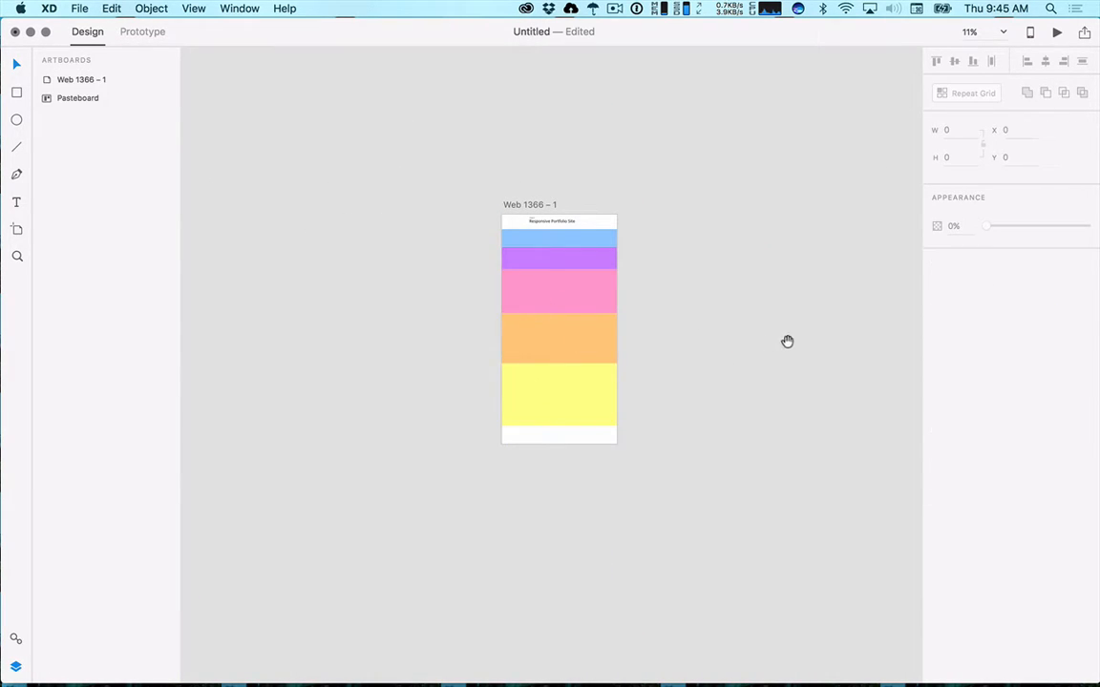
Duplicate the Web 1366 – 1 artboard and place the copy beside it at X 1798, Y 0.
drag(786, 341, 589, 327)
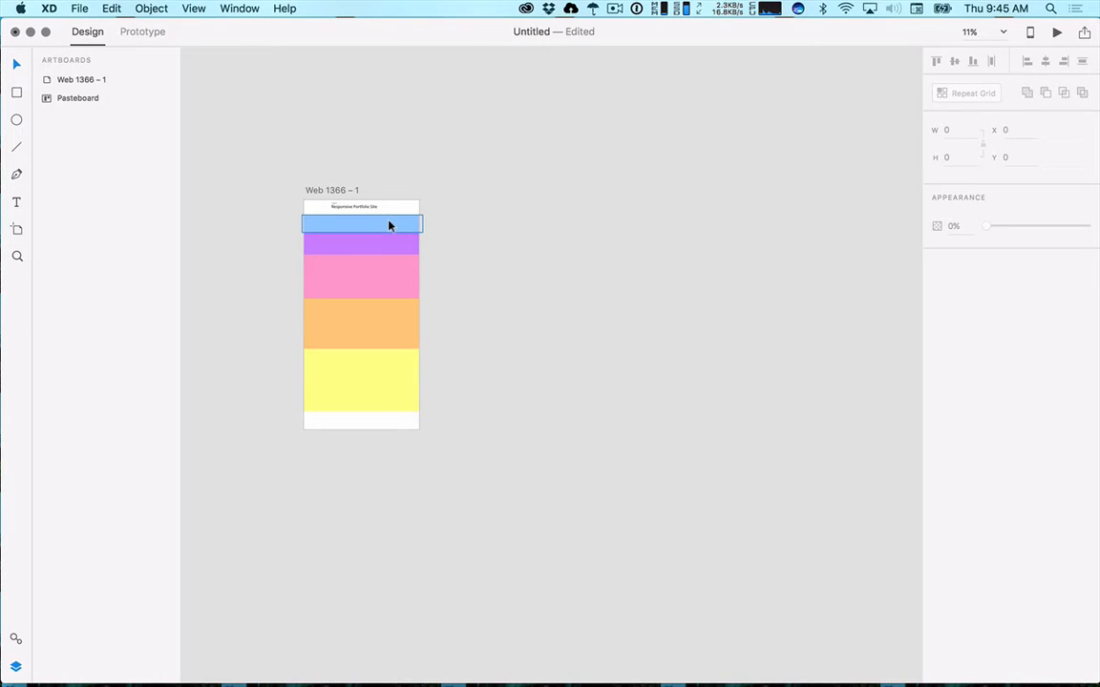
click(17, 229)
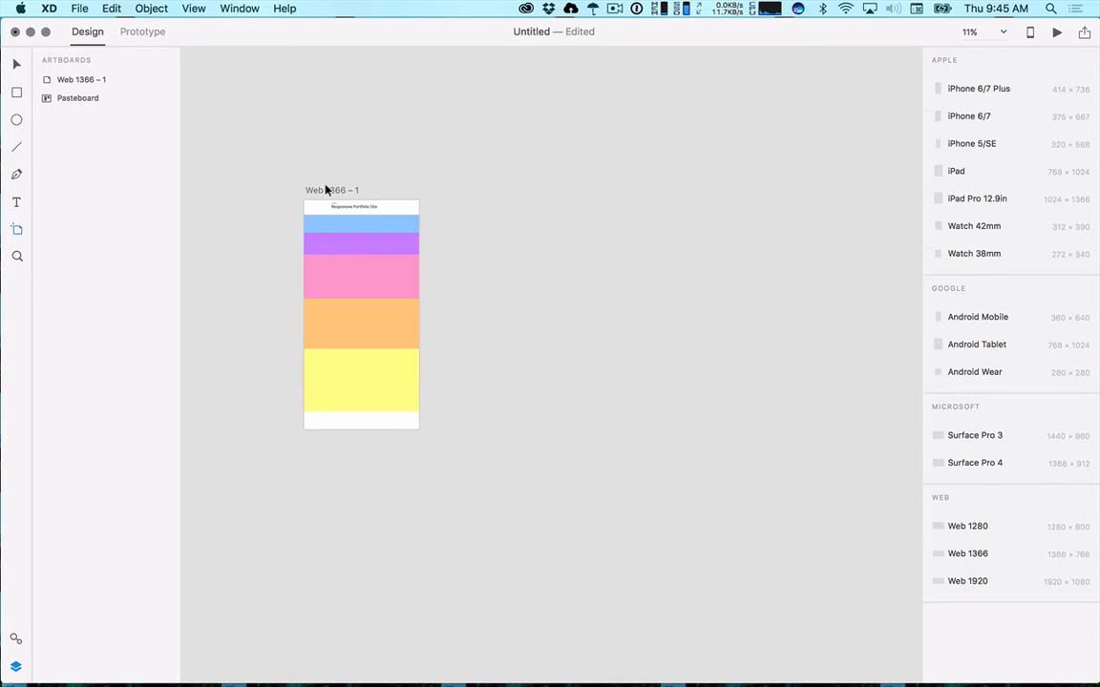
drag(326, 190, 456, 189)
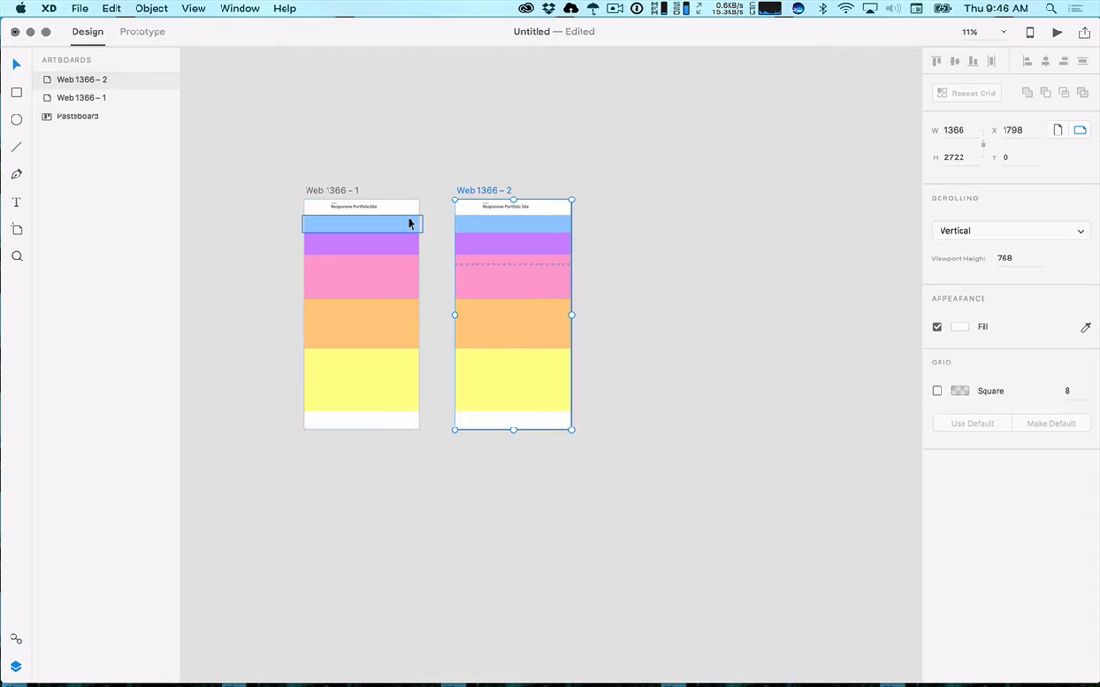
Rename the original Web 1366 – 1 artboard as Home Page.
click(334, 189)
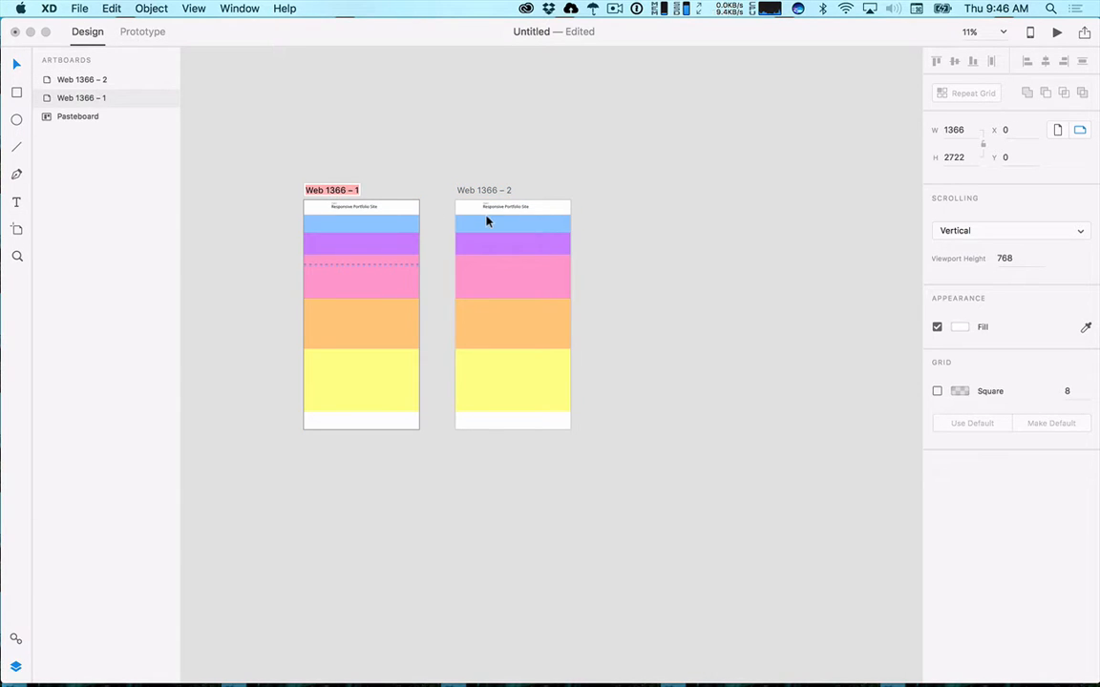
text(Home)
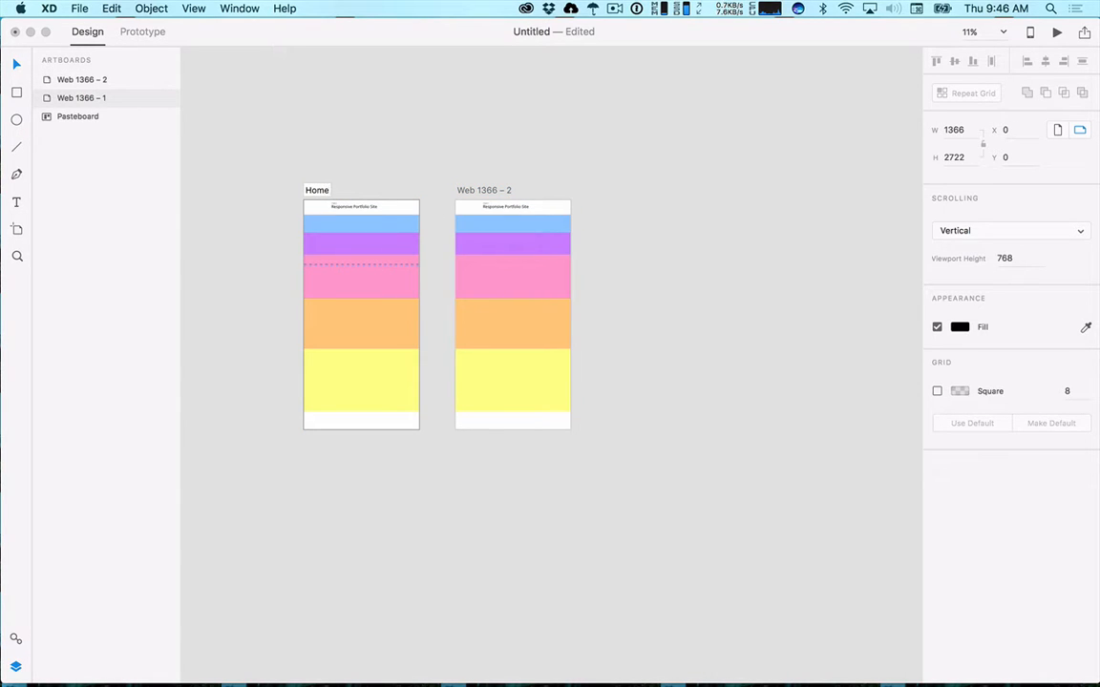
text( Page)
key(Return)
Rename the duplicated artboard as Second Page and move it to X 2235, Y -900.
click(497, 191)
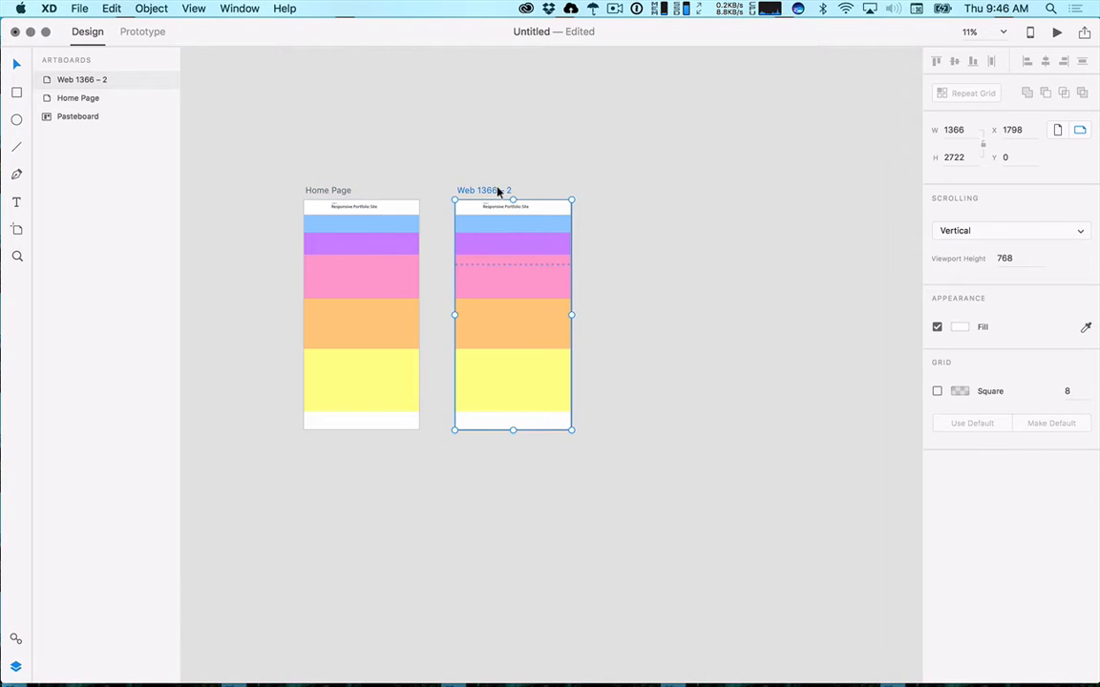
double_click(497, 190)
text(Seco)
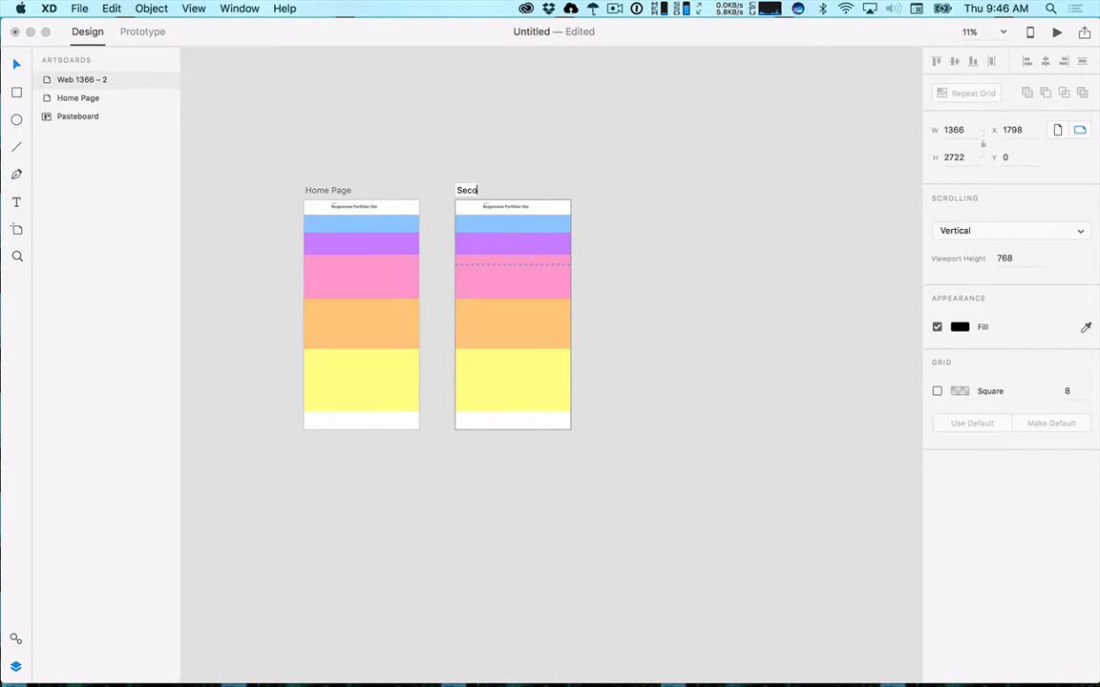
text(nd Page)
key(Return)
drag(484, 190, 521, 115)
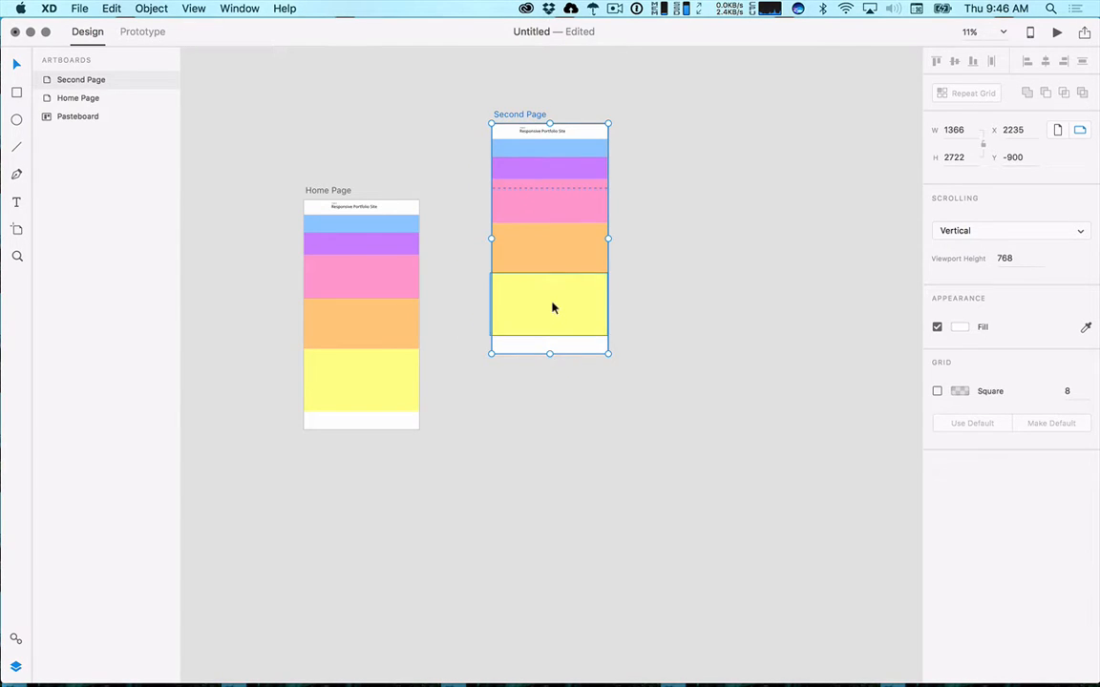
Delete the Section2, Section3, Section4 and Section5 rectangles from the Second Page artboard.
click(559, 175)
shift+click(557, 203)
shift+click(551, 254)
shift+click(550, 311)
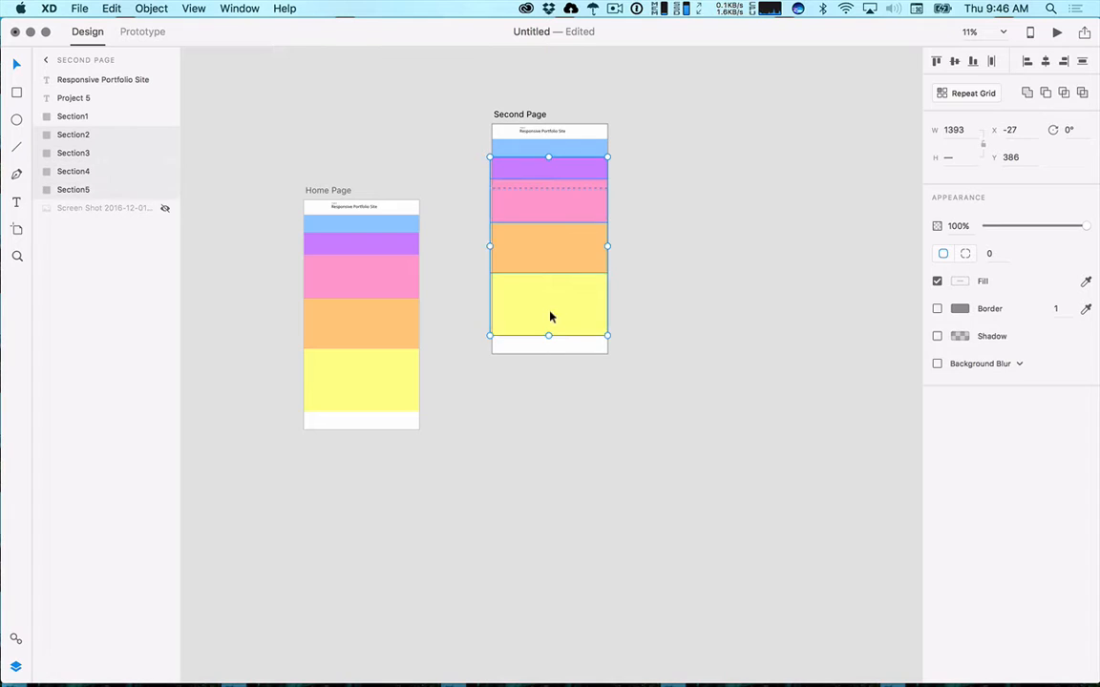
key(Delete)
Stretch the blue Section1 rectangle on Second Page downward to a height of about 1262 and select the Second Page artboard.
click(535, 153)
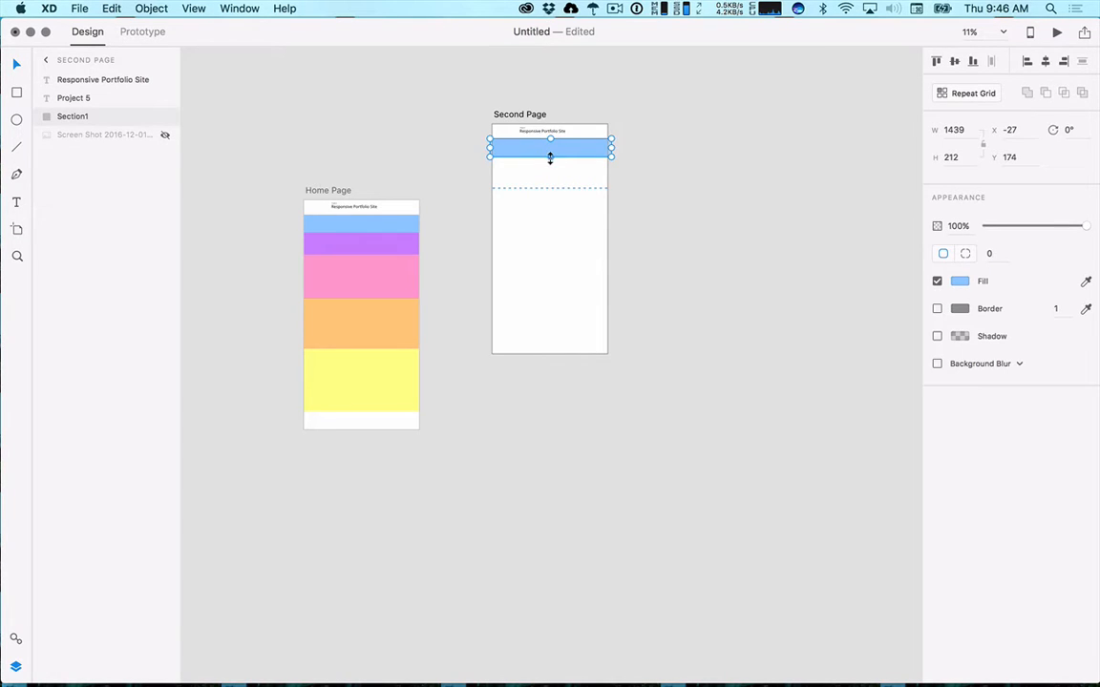
drag(550, 158, 545, 245)
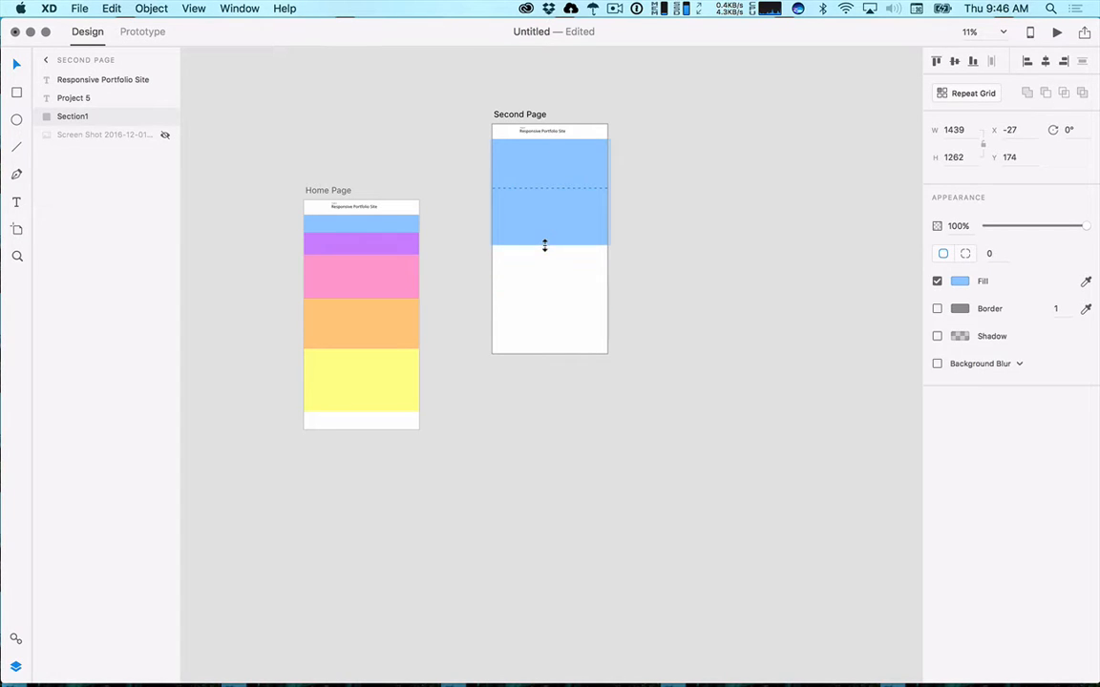
click(546, 356)
click(520, 114)
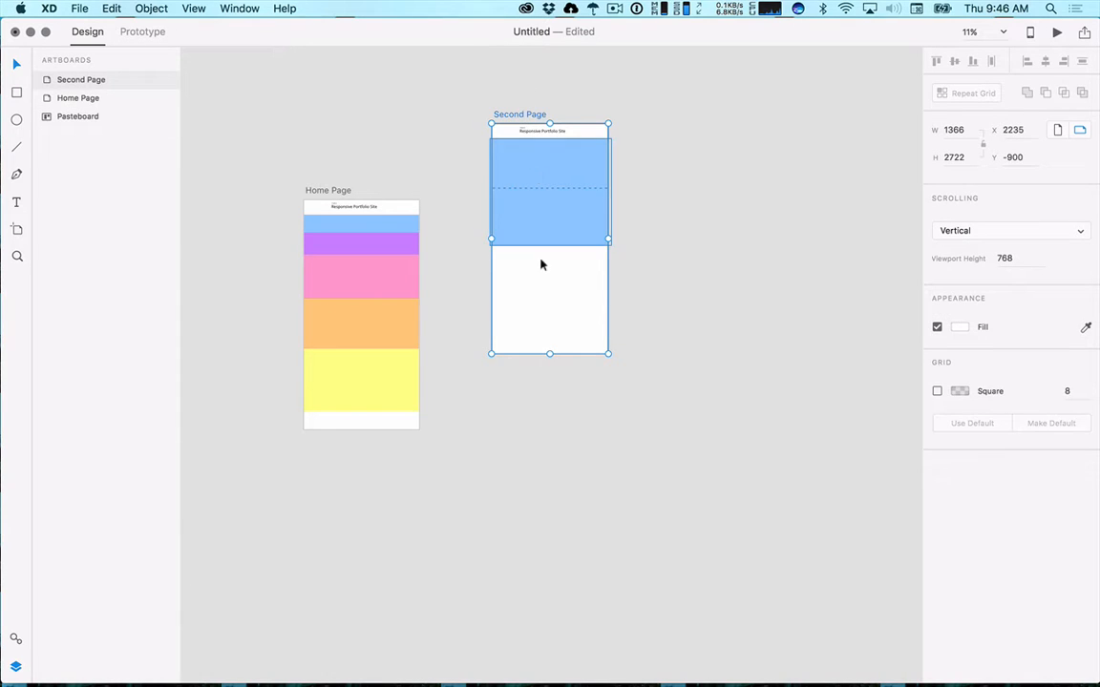
Shorten the Second Page artboard to a height of about 1407 so it ends near the blue section's lower edge.
drag(547, 354, 546, 271)
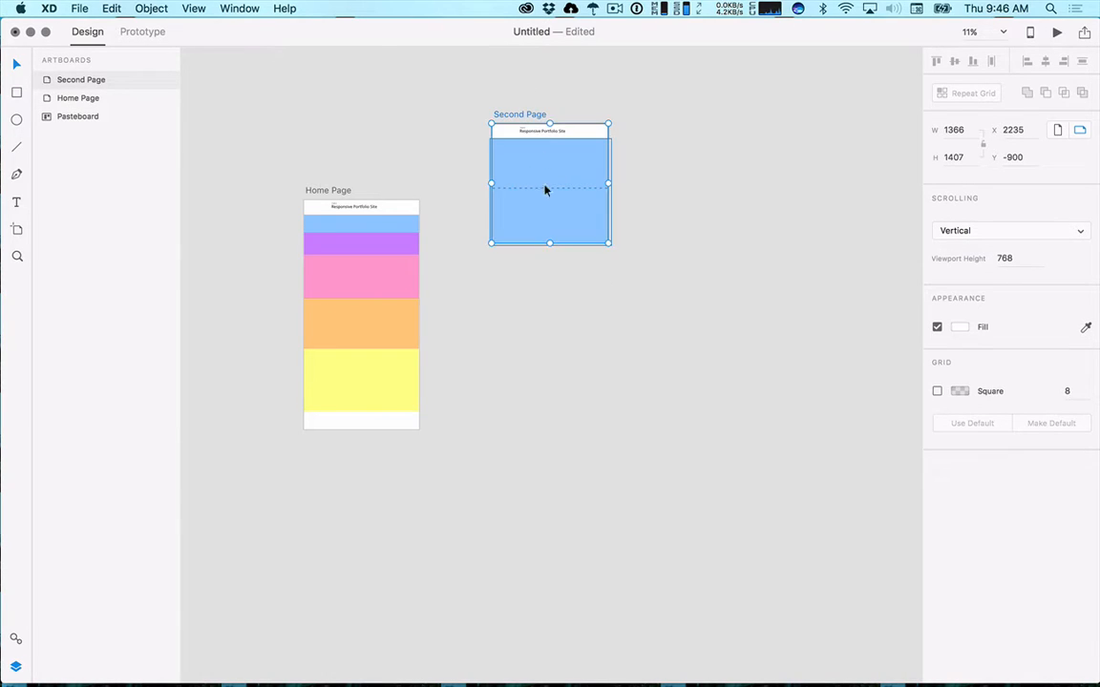
click(679, 177)
Replace the heading text on the Second Page artboard with "Series of Three".
click(574, 135)
click(575, 134)
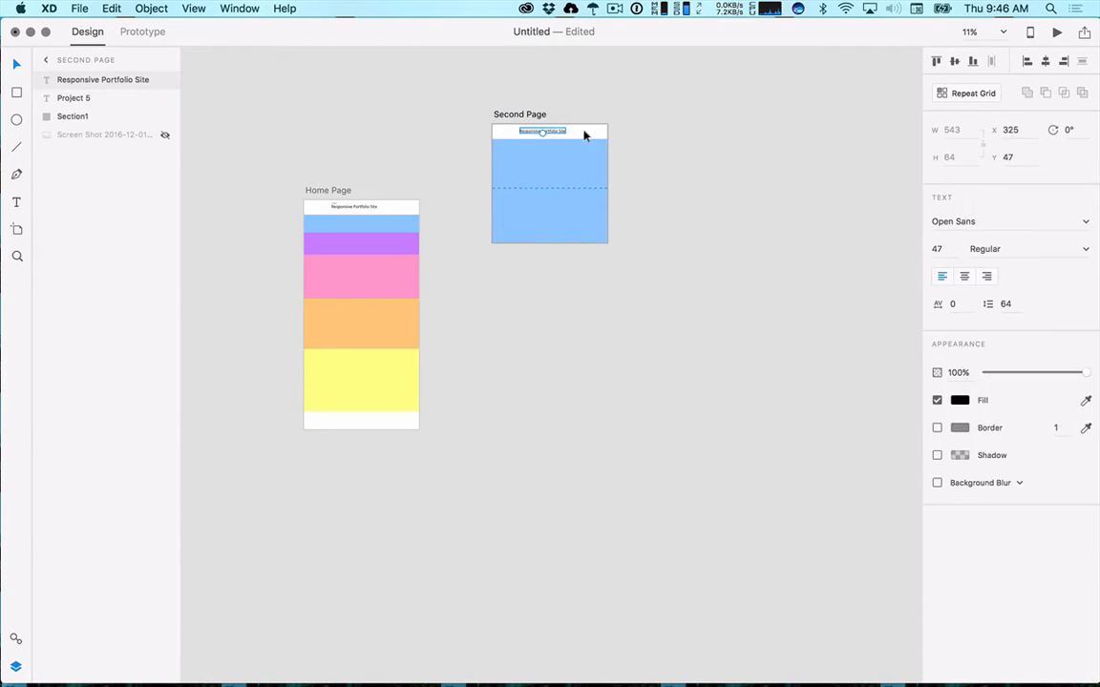
key(Escape)
scroll(553, 133, up, 3)
scroll(553, 134, up, 3)
click(550, 135)
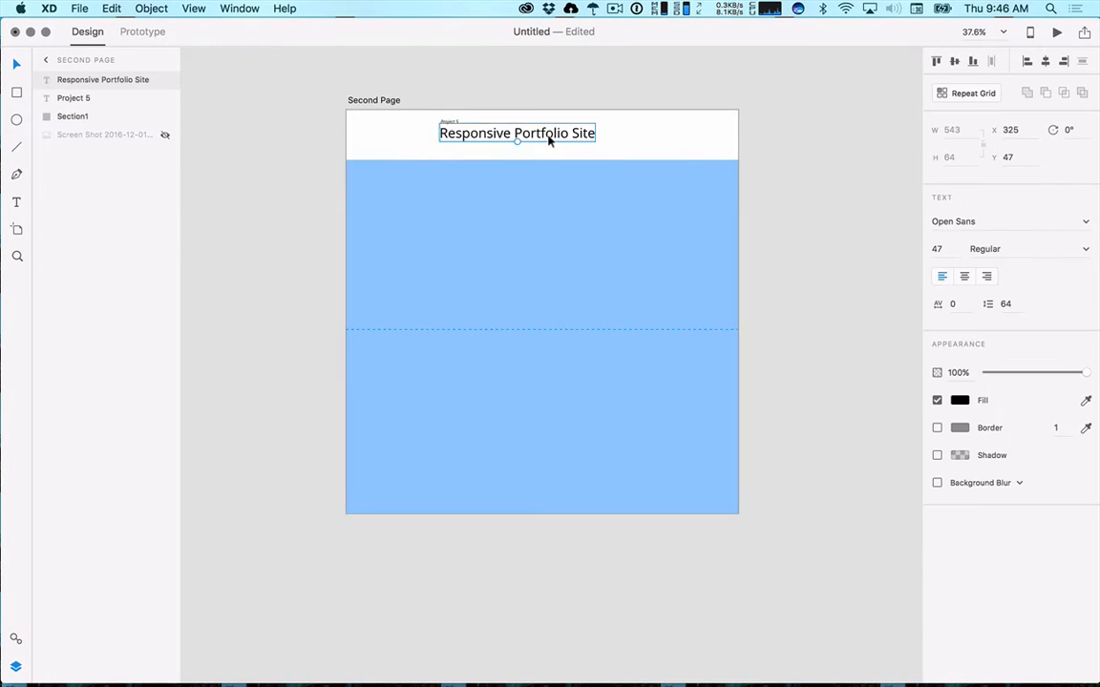
double_click(549, 139)
key(BackSpace)
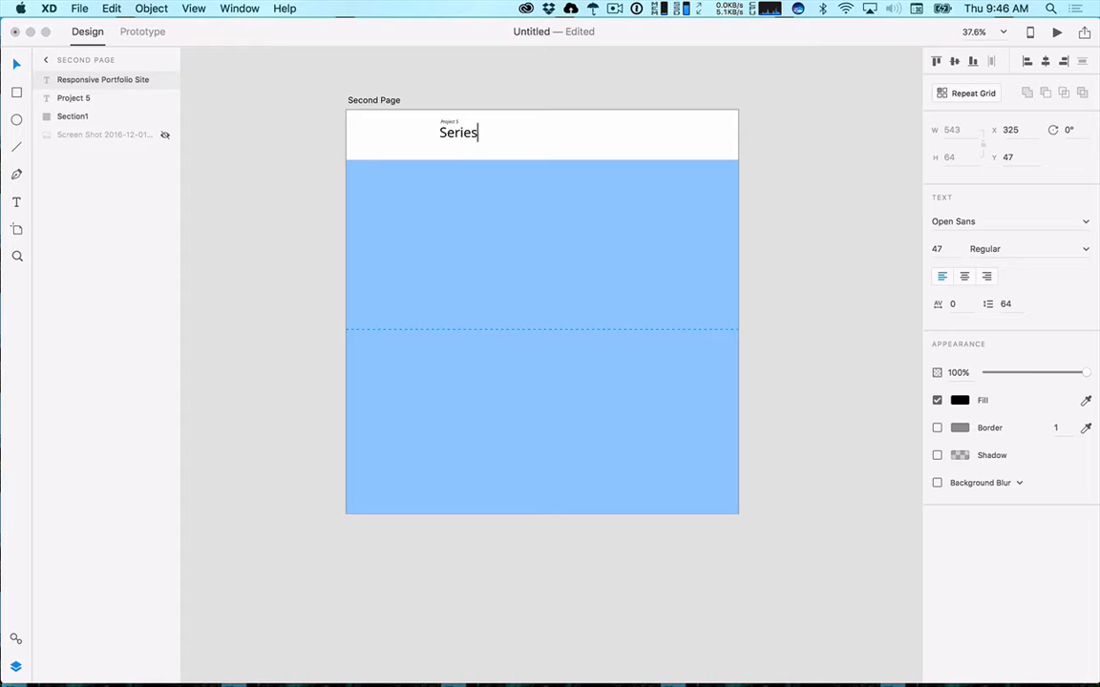
key(Escape)
Change the small italic label above the Series of Three heading to "Project 1".
double_click(456, 124)
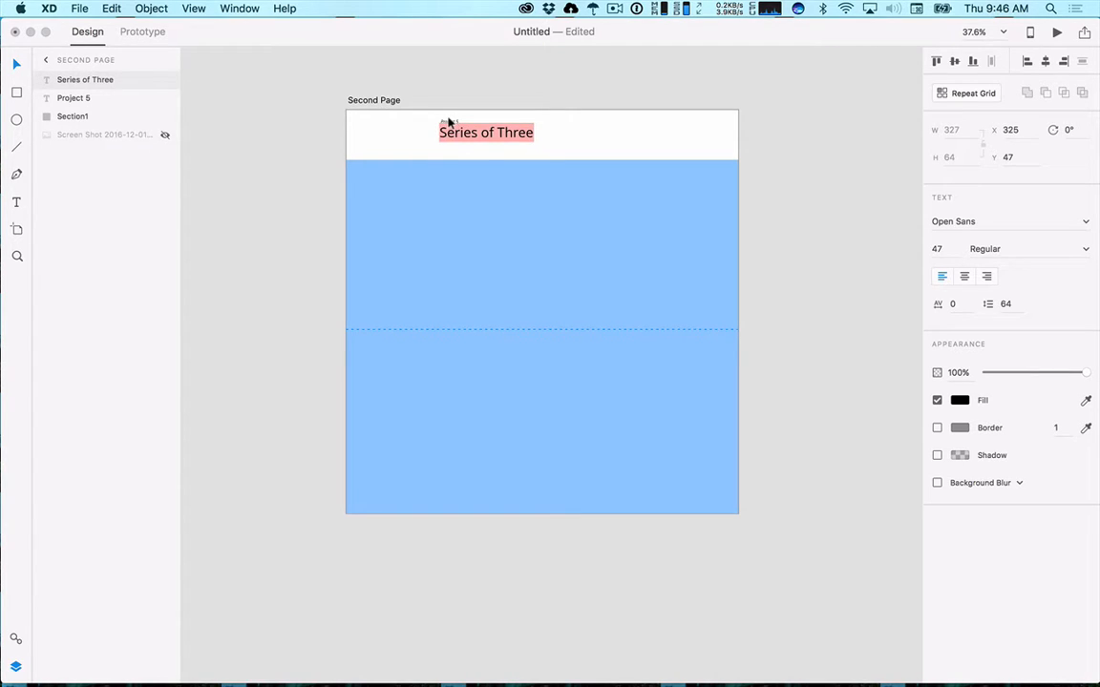
key(Escape)
scroll(449, 118, up, 5)
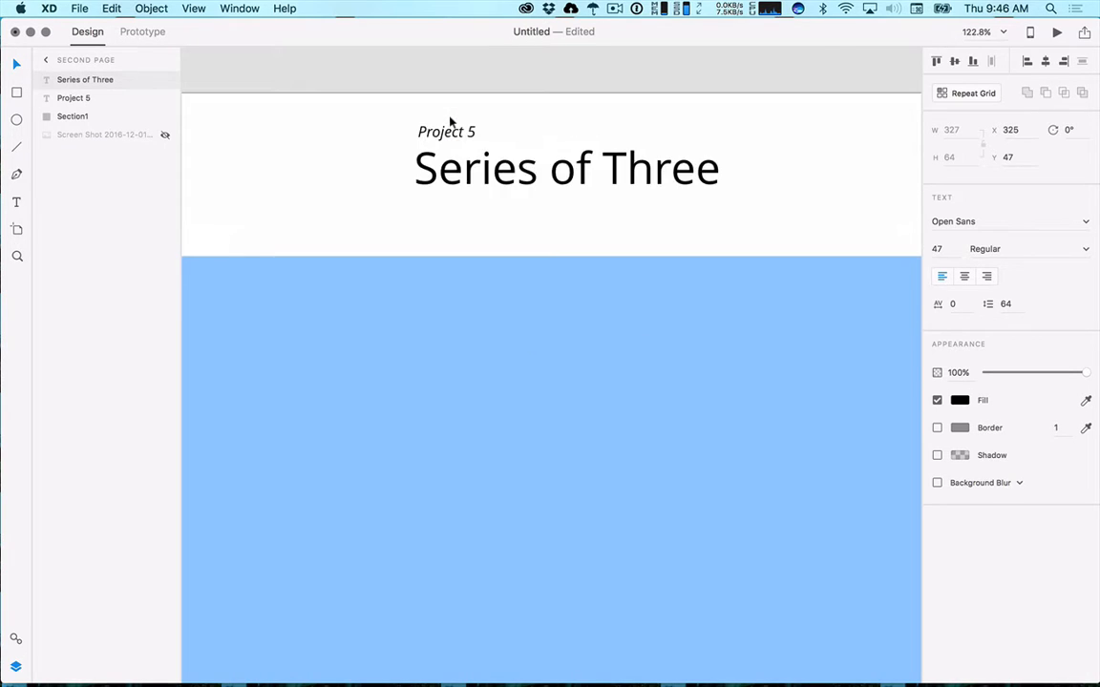
click(482, 145)
double_click(484, 145)
click(508, 145)
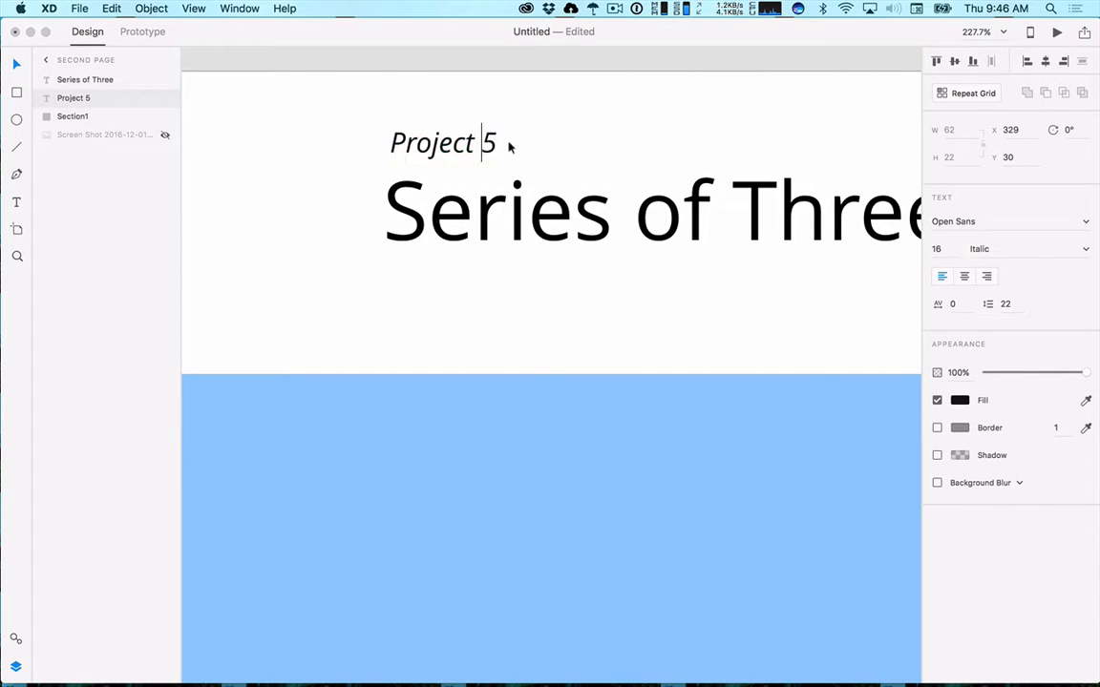
key(BackSpace)
text(1)
key(Escape)
scroll(573, 172, down, 10)
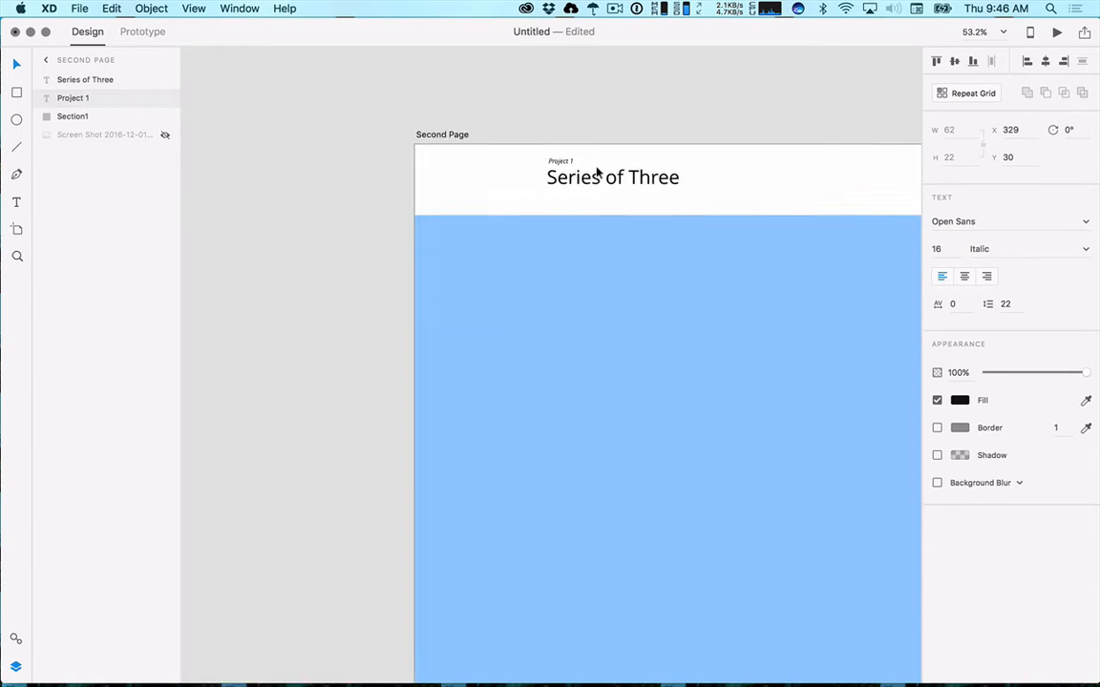
Move the Second Page artboard to X 1924, Y -879 and place a duplicate directly below it at Y 855.
click(628, 282)
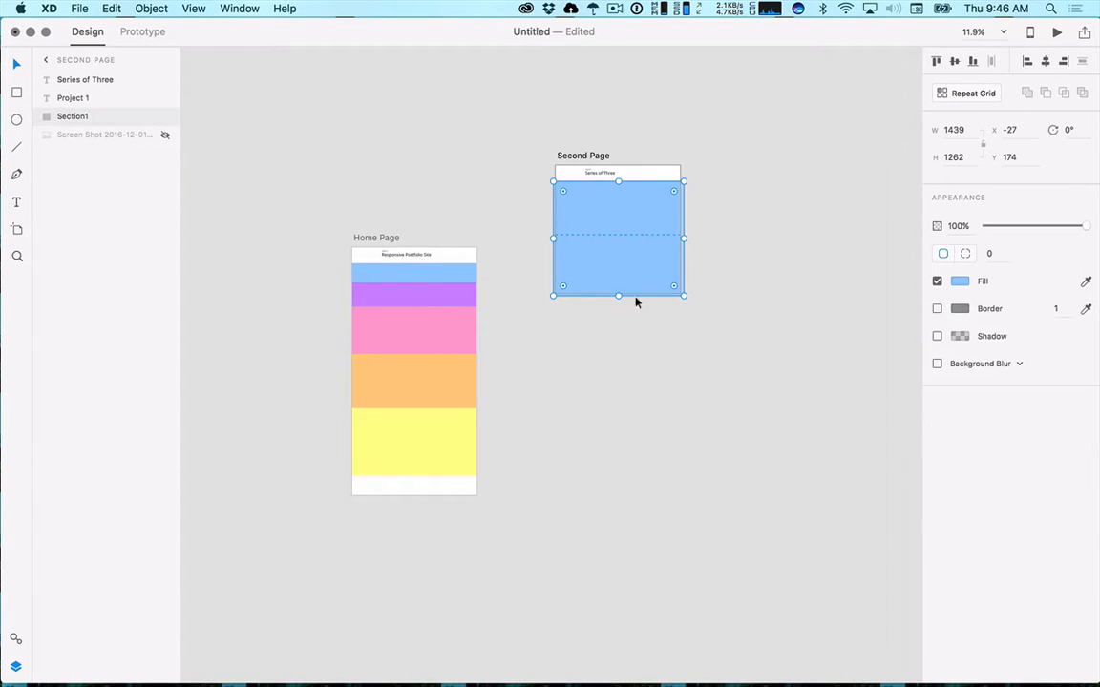
click(637, 132)
drag(594, 155, 573, 323)
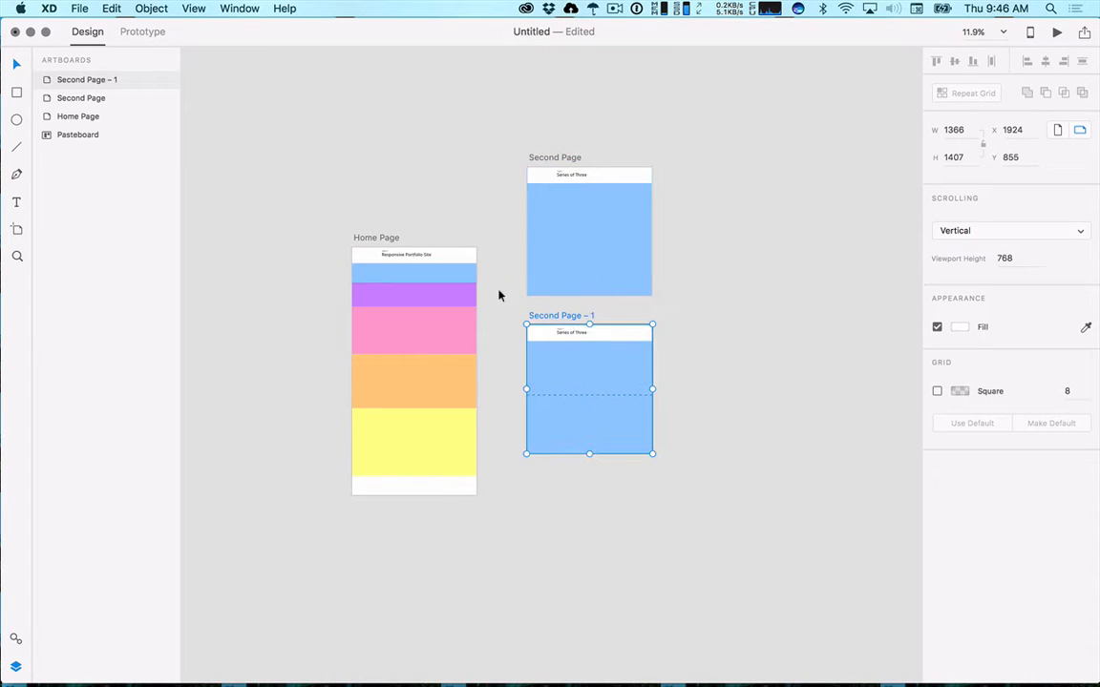
Fill the Section1 rectangle on Second Page – 1 with the purple sampled from the Home Page's second section.
click(594, 383)
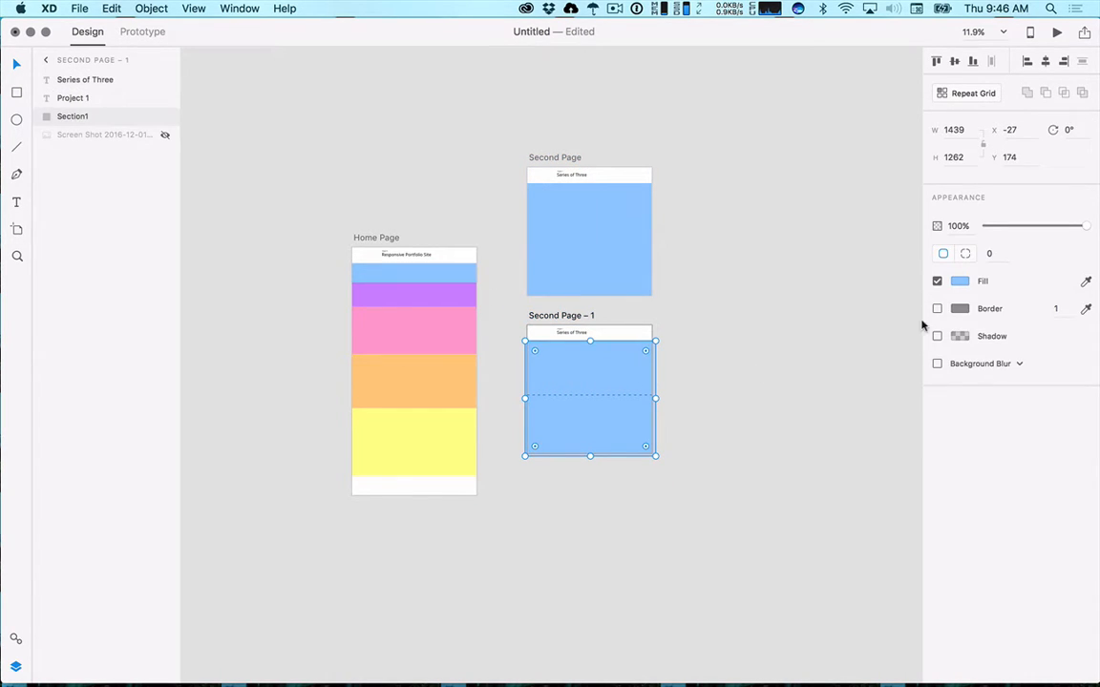
click(1085, 282)
click(400, 300)
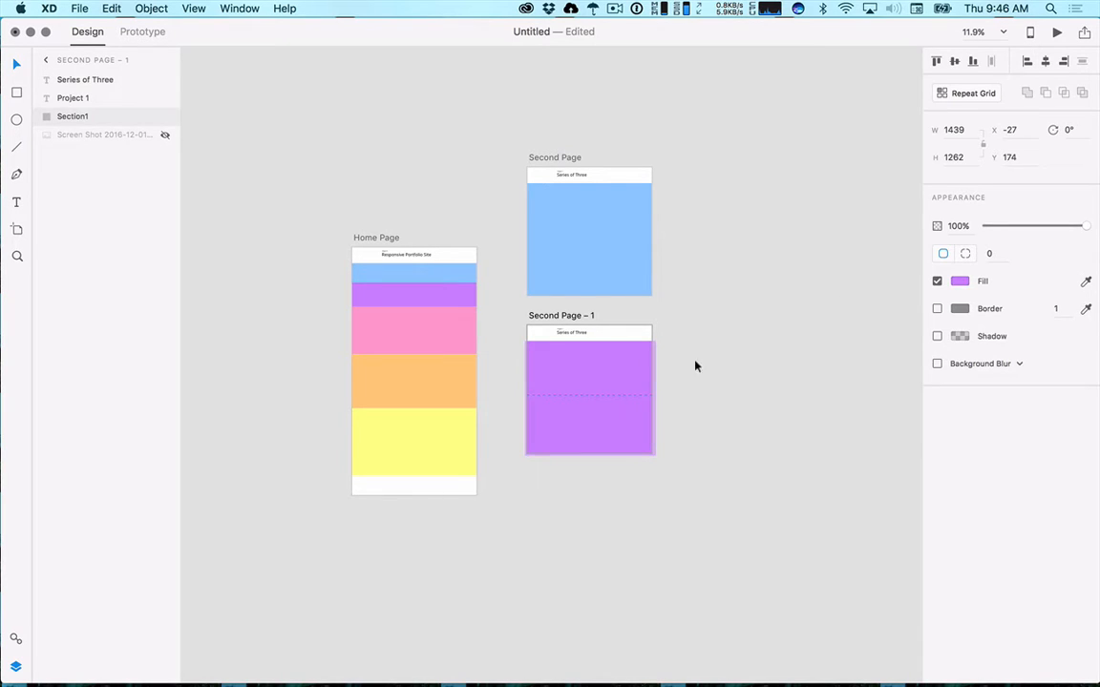
click(695, 363)
Move Second Page and Second Page – 1 up and right to X 2151, and duplicate Second Page – 1 below at Y 813.
drag(744, 361, 642, 441)
drag(647, 329, 393, 250)
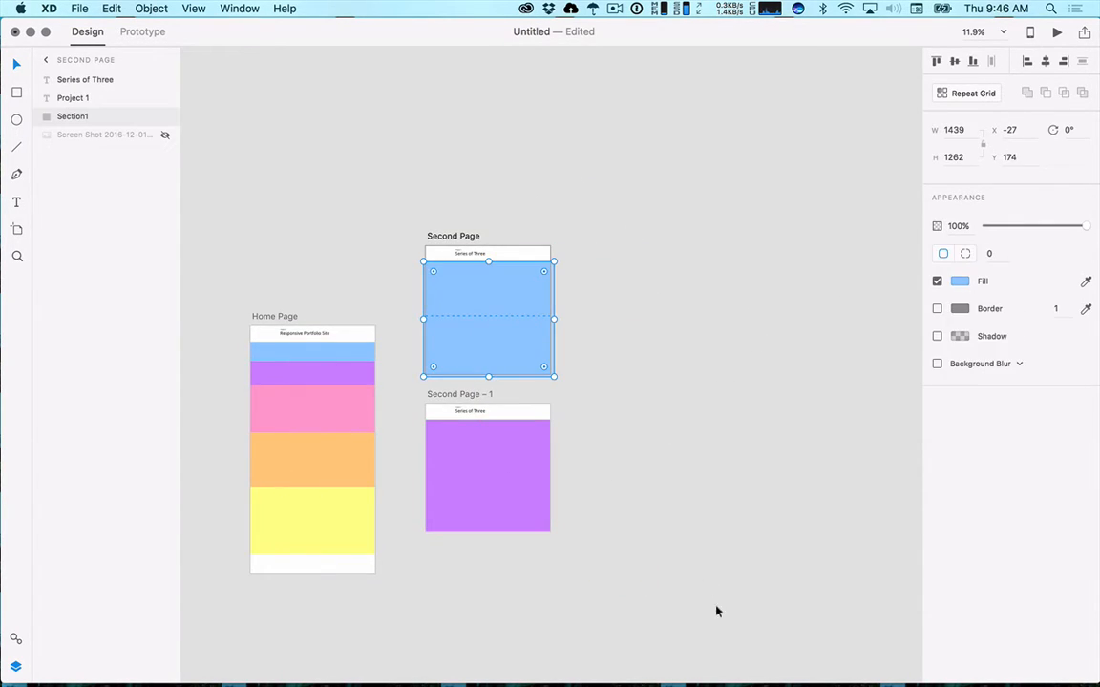
drag(715, 602, 371, 206)
click(621, 376)
drag(650, 622, 448, 236)
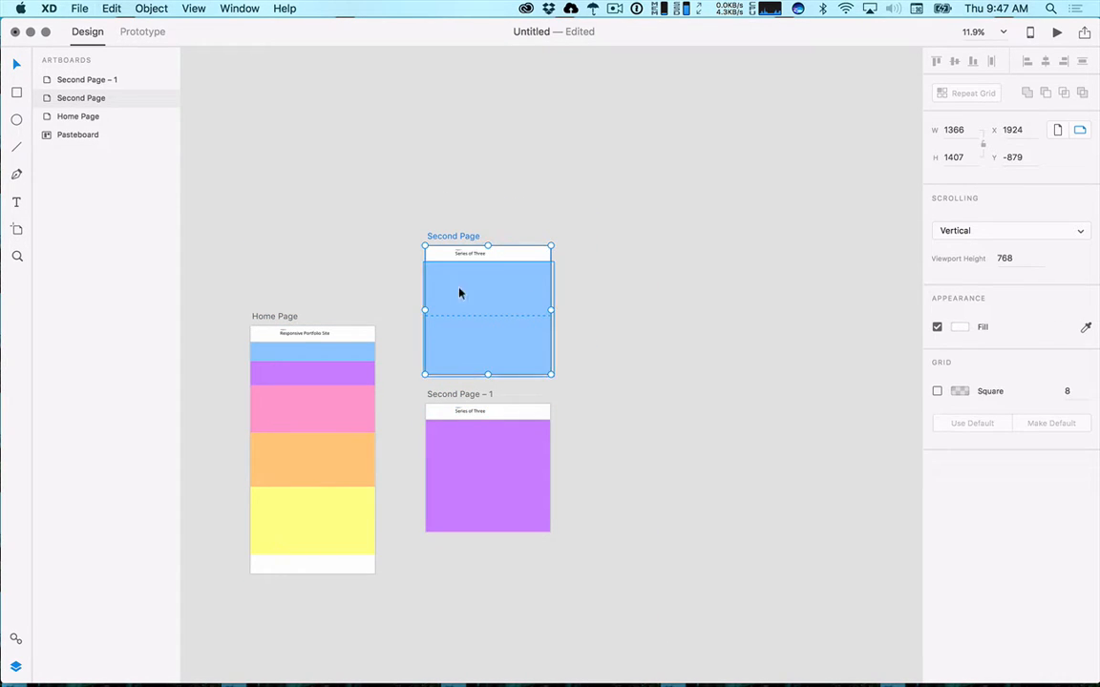
shift+click(454, 395)
drag(454, 395, 498, 392)
click(597, 272)
Fill the Section1 rectangle on Second Page – 2 with the pink sampled from the Home Page.
scroll(703, 465, down, 2)
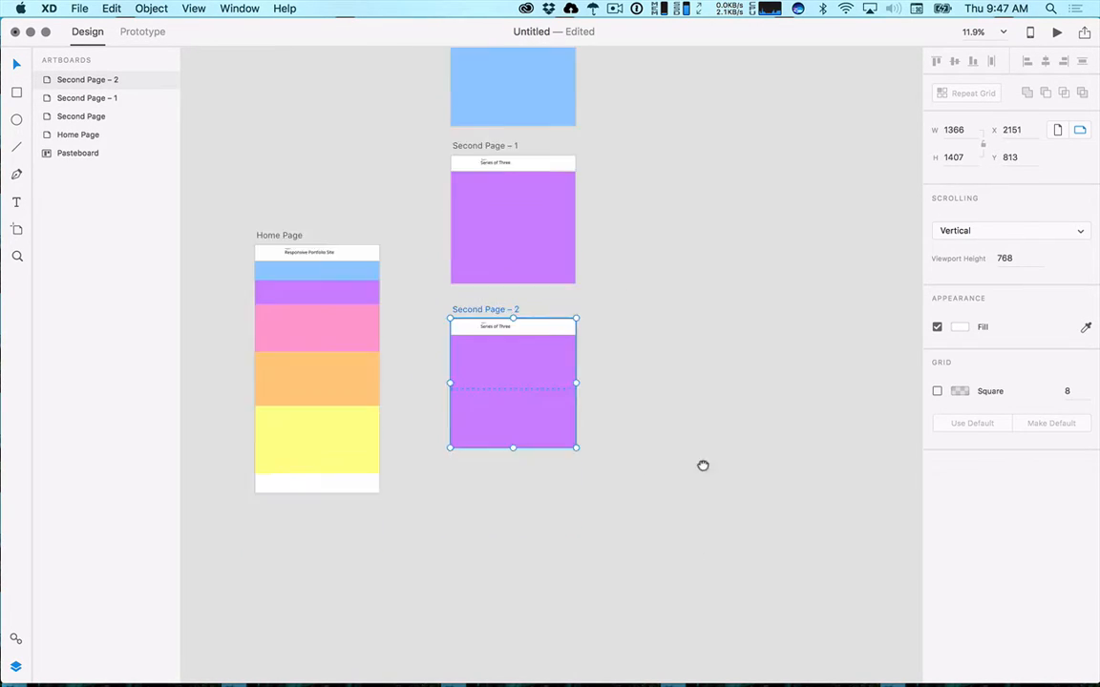
scroll(702, 465, down, 3)
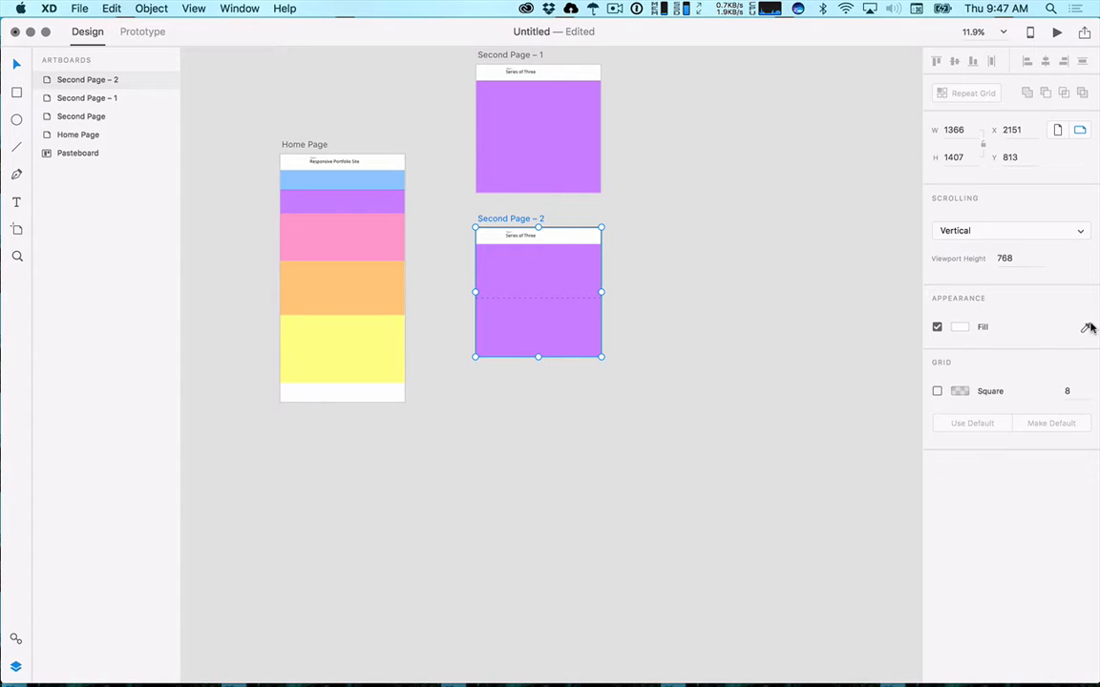
click(562, 305)
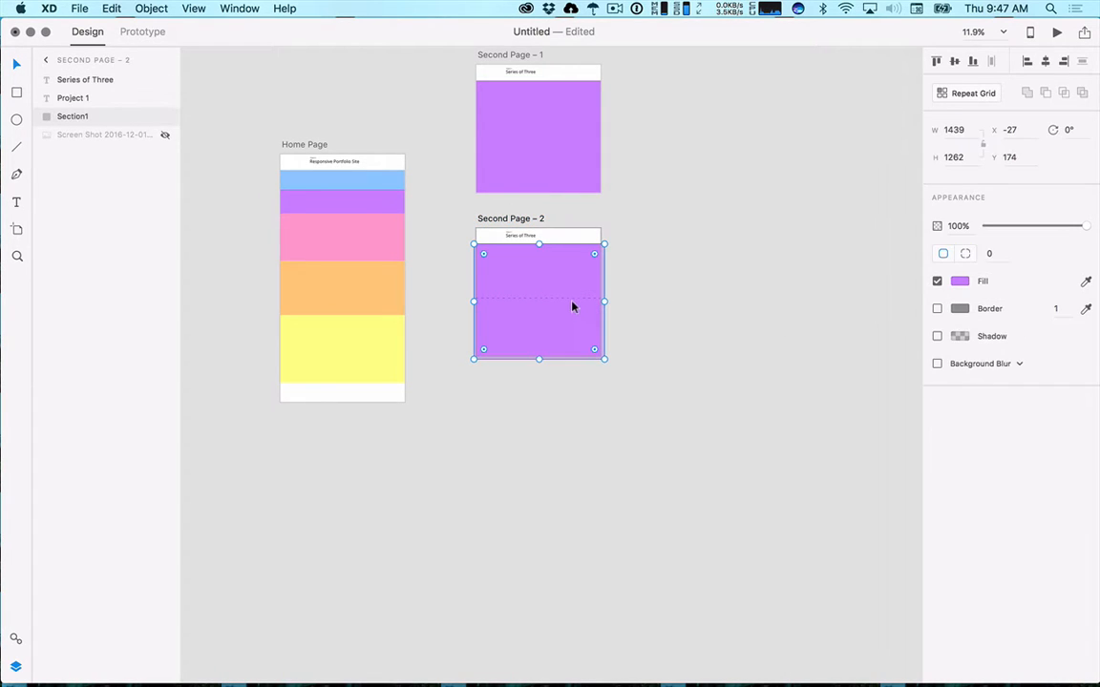
click(1085, 285)
click(361, 229)
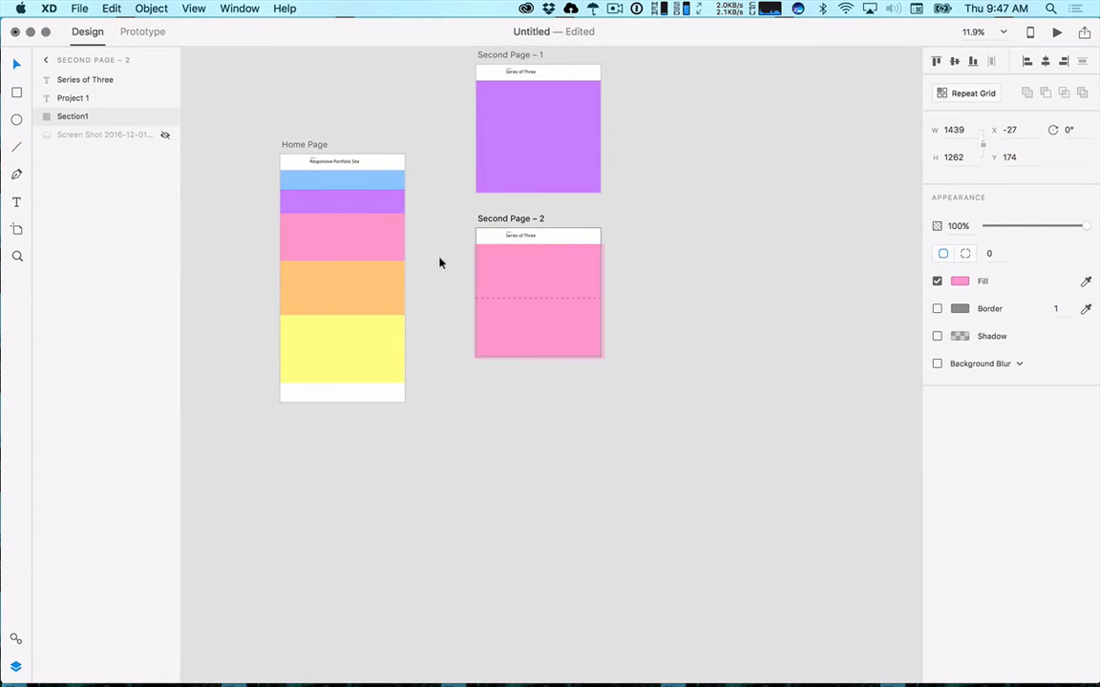
click(631, 314)
Duplicate the Second Page – 2 artboard below itself and fill the copy's Section1 rectangle with the Home Page's orange.
drag(535, 218, 532, 400)
click(797, 463)
click(569, 473)
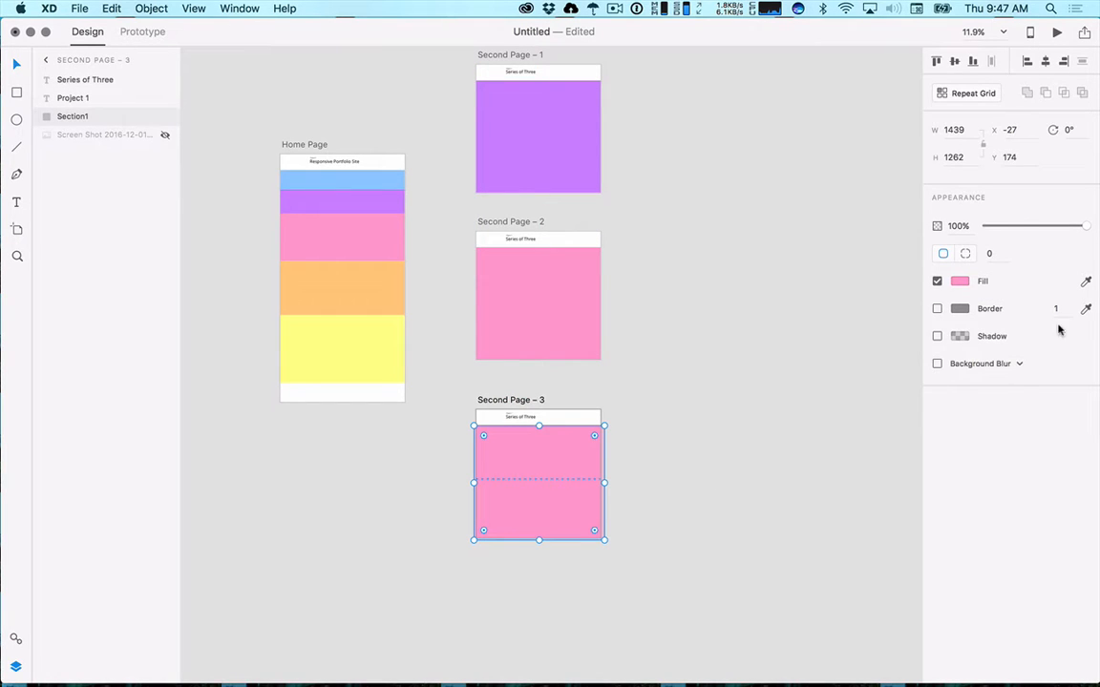
click(1085, 282)
click(302, 276)
click(728, 422)
Move all four Second Page artboards together closer to the Home Page, with the first one at X 1760, Y -2198.
scroll(718, 387, up, 3)
scroll(718, 387, up, 3)
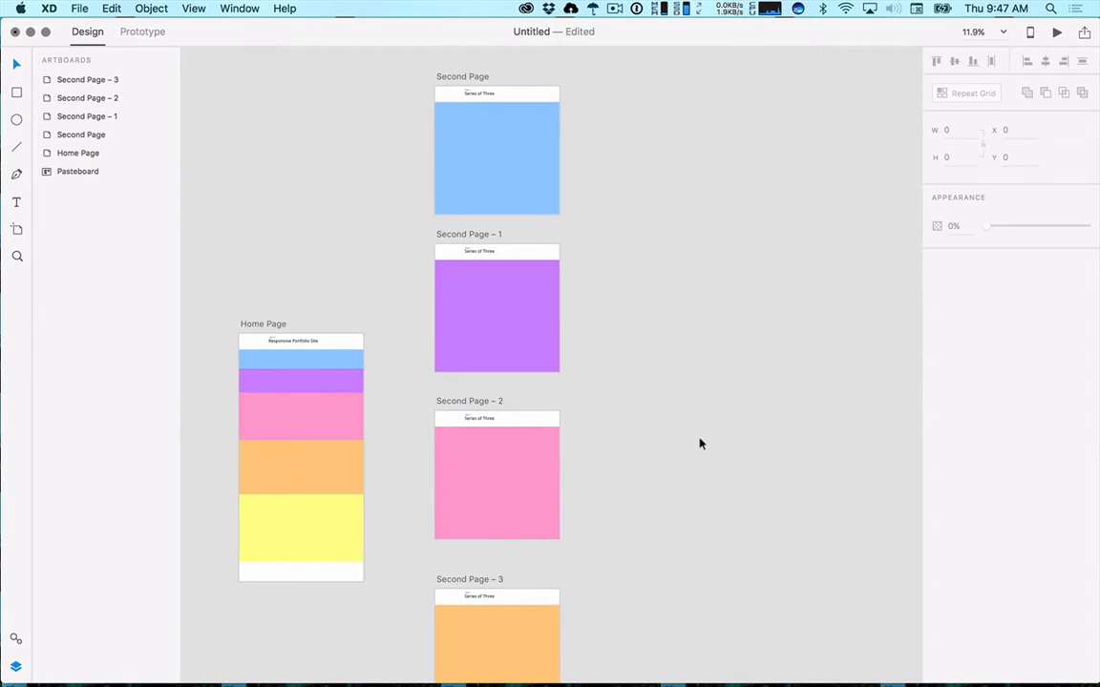
scroll(698, 445, down, 3)
scroll(576, 410, down, 3)
scroll(687, 415, right, 3)
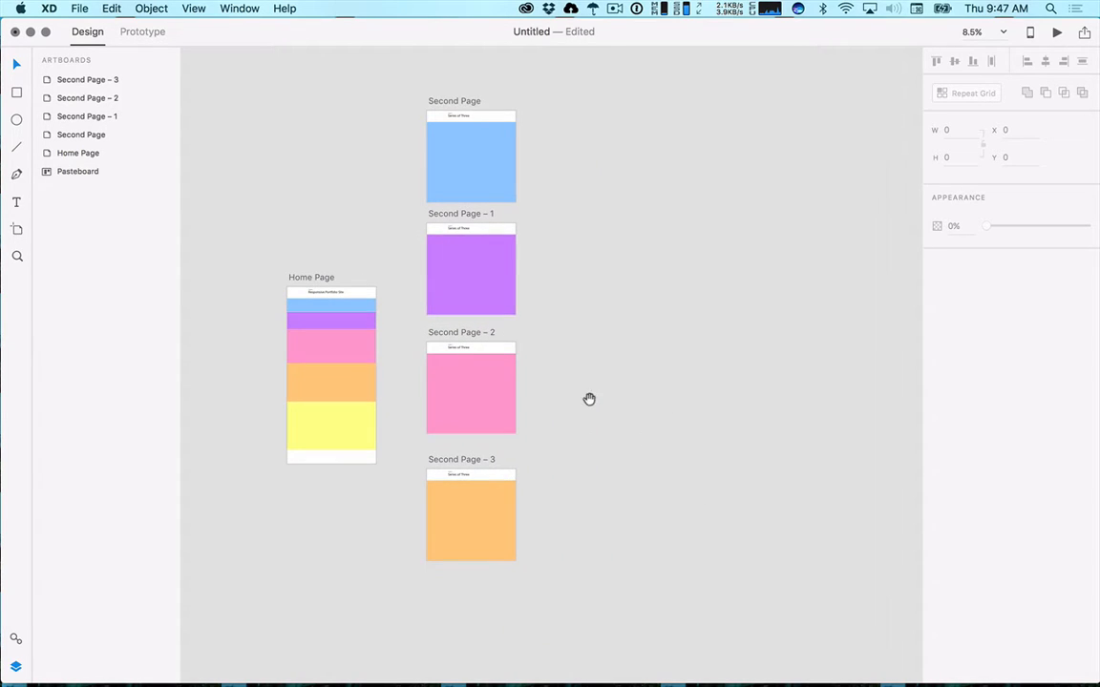
drag(513, 548, 571, 671)
click(645, 273)
drag(462, 106, 439, 139)
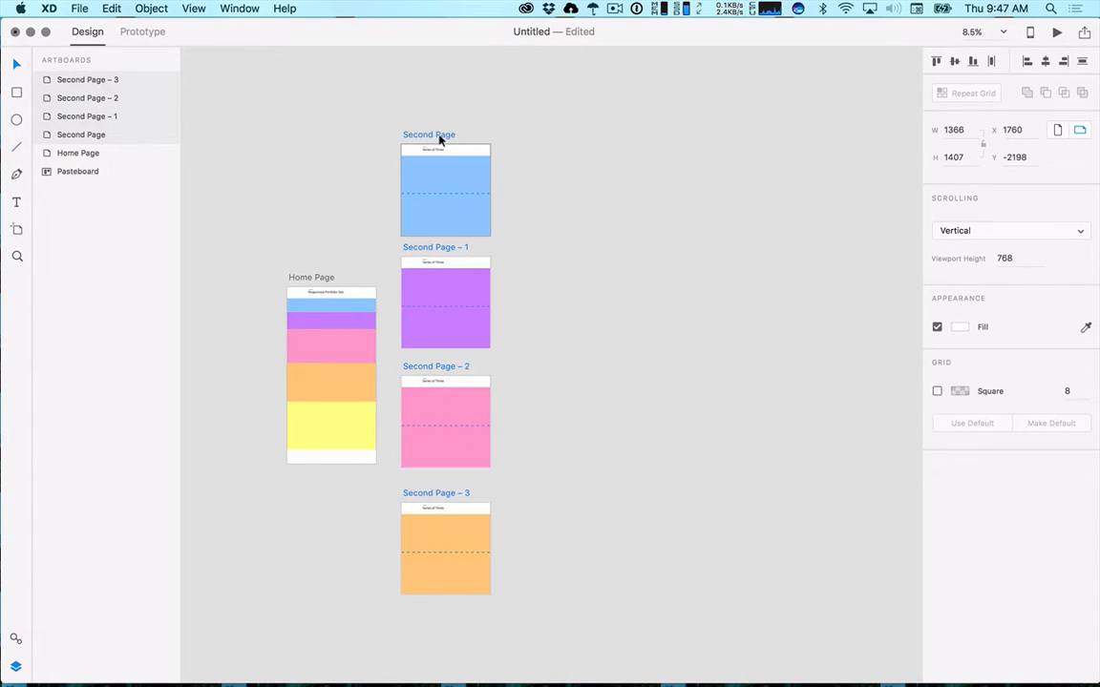
click(544, 417)
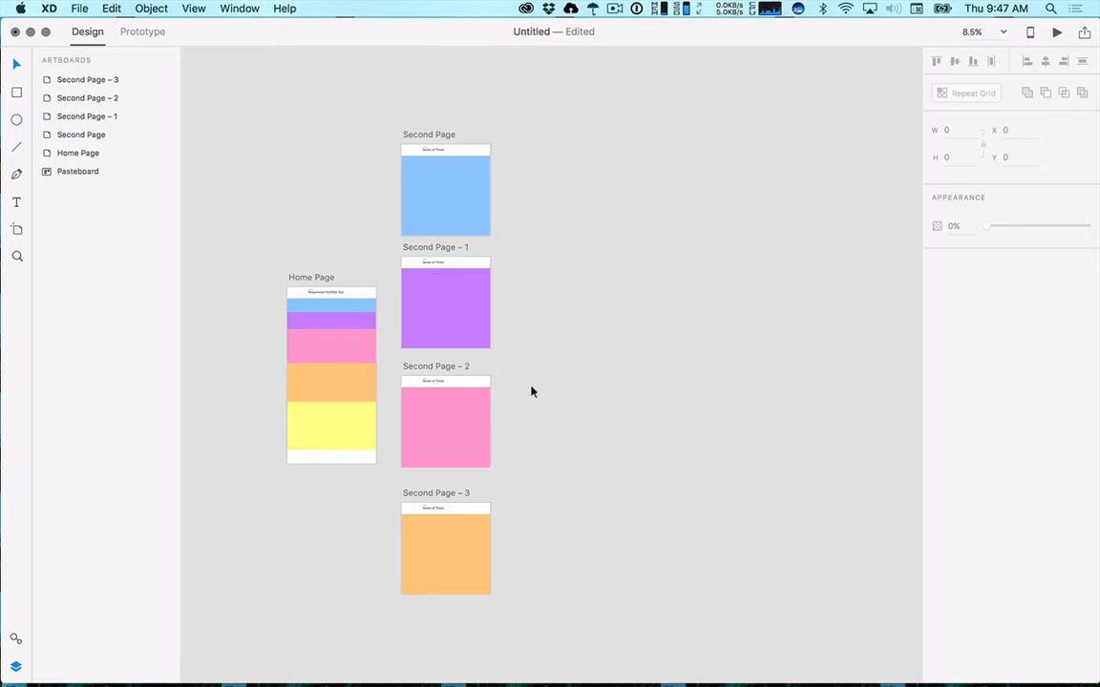
Select the purple Second Page – 1 artboard.
scroll(491, 400, up, 5)
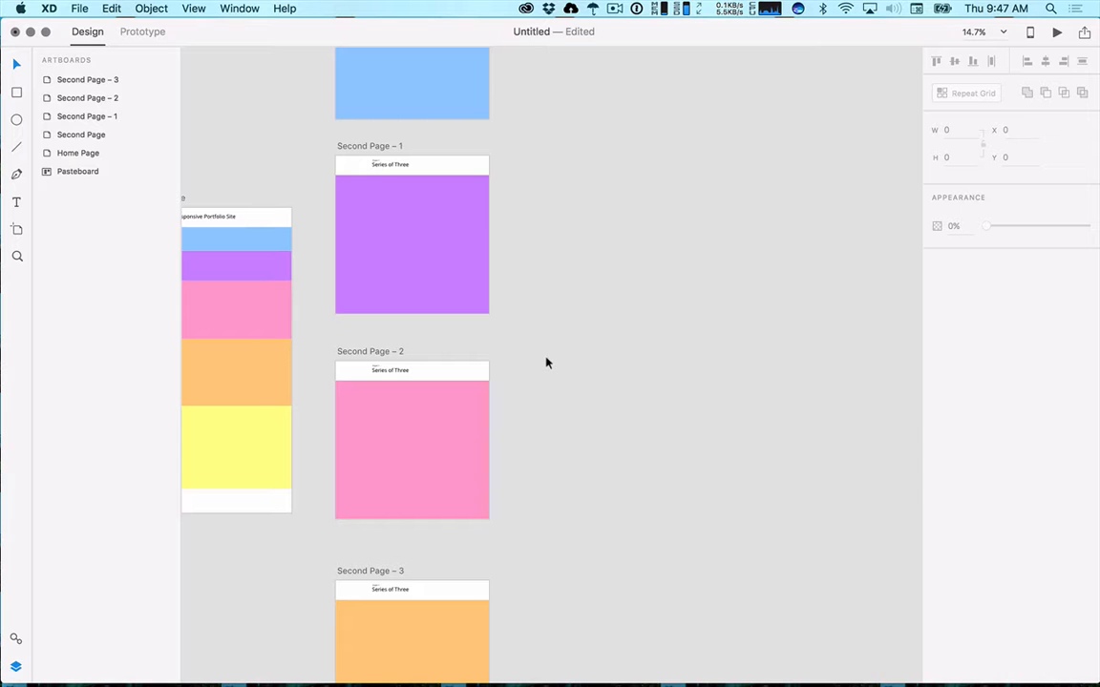
drag(554, 312, 573, 337)
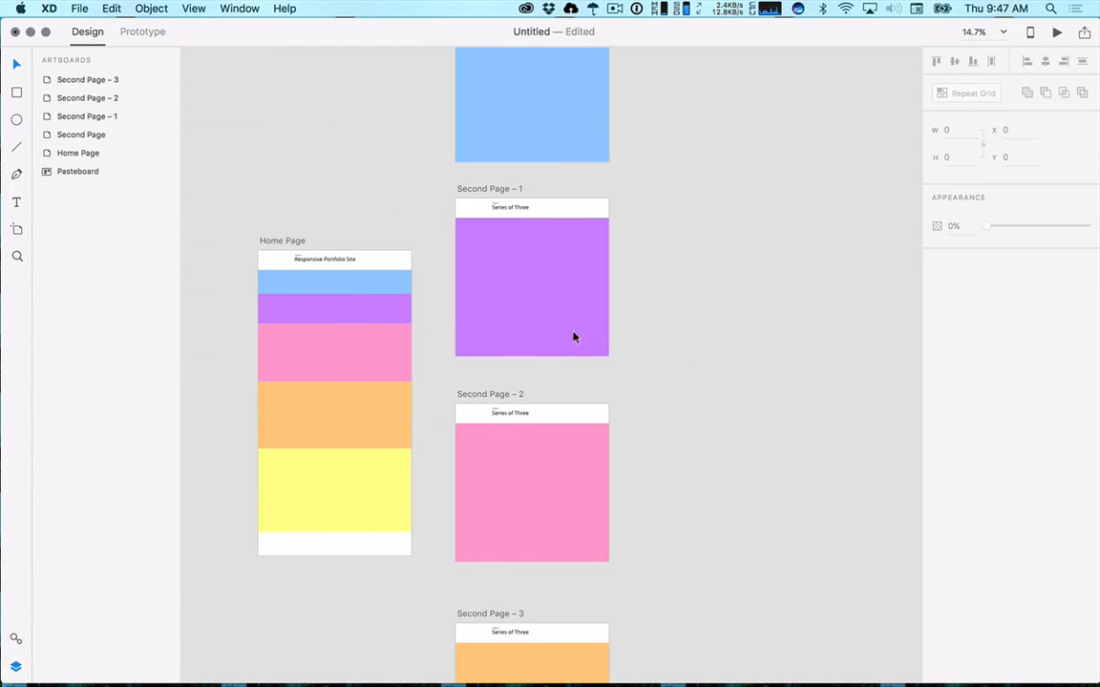
click(482, 188)
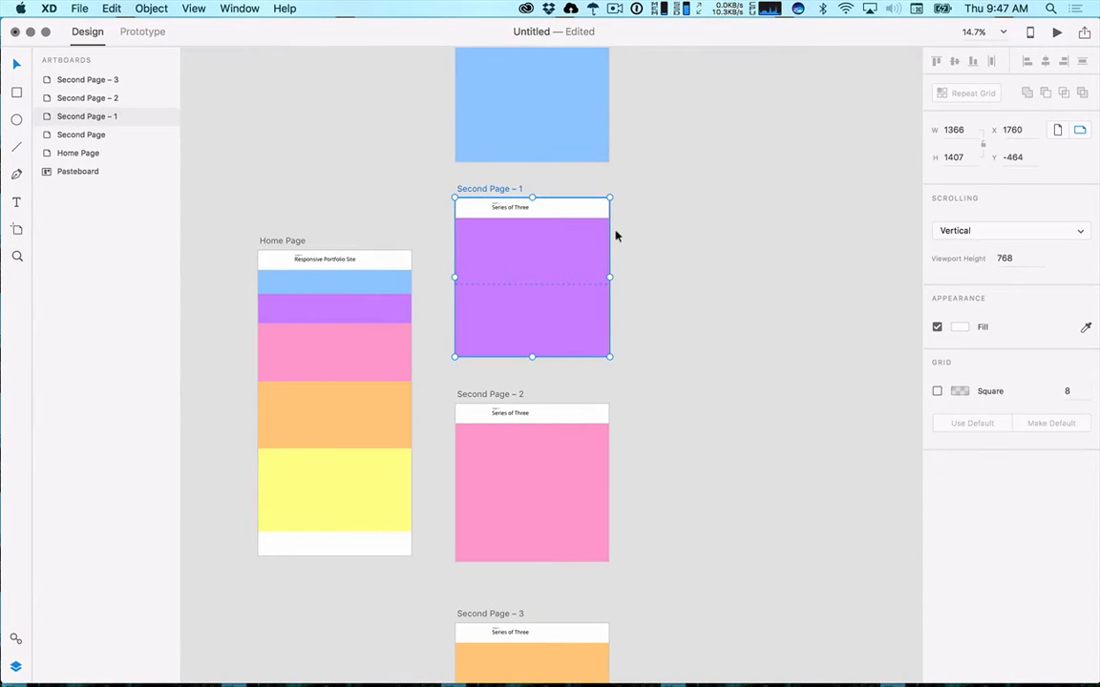
Switch to Finder and, in a new window, open the PSDs folder under Creative Cloud Files, Digital Web Foundations, Series of 3.
key(super+Tab)
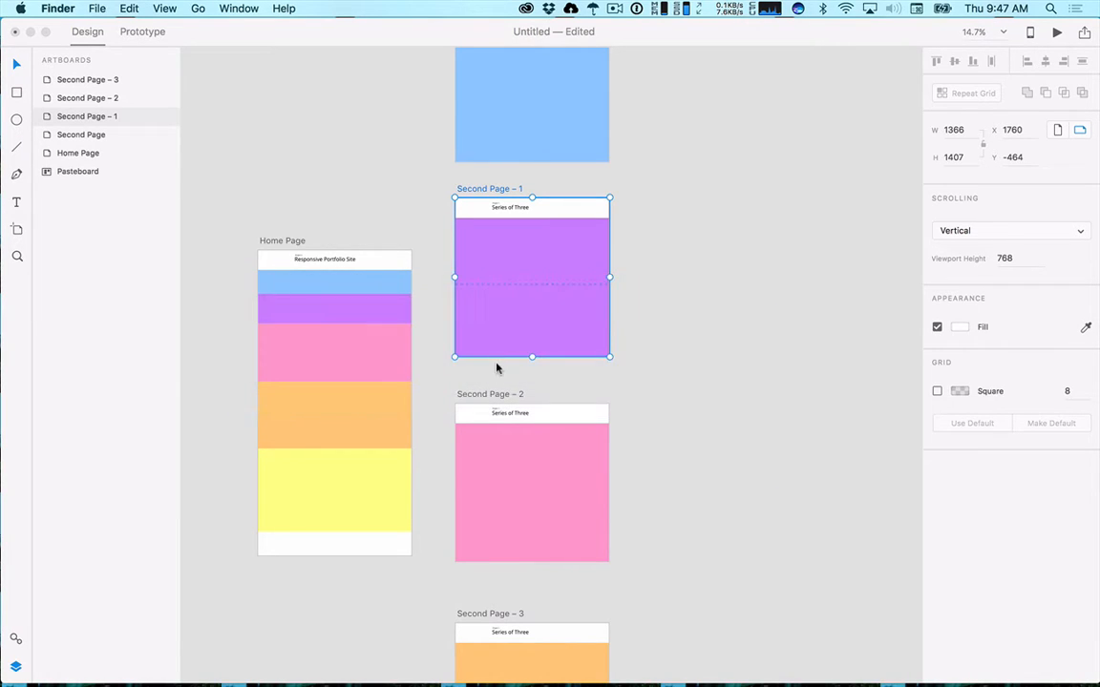
key(super+n)
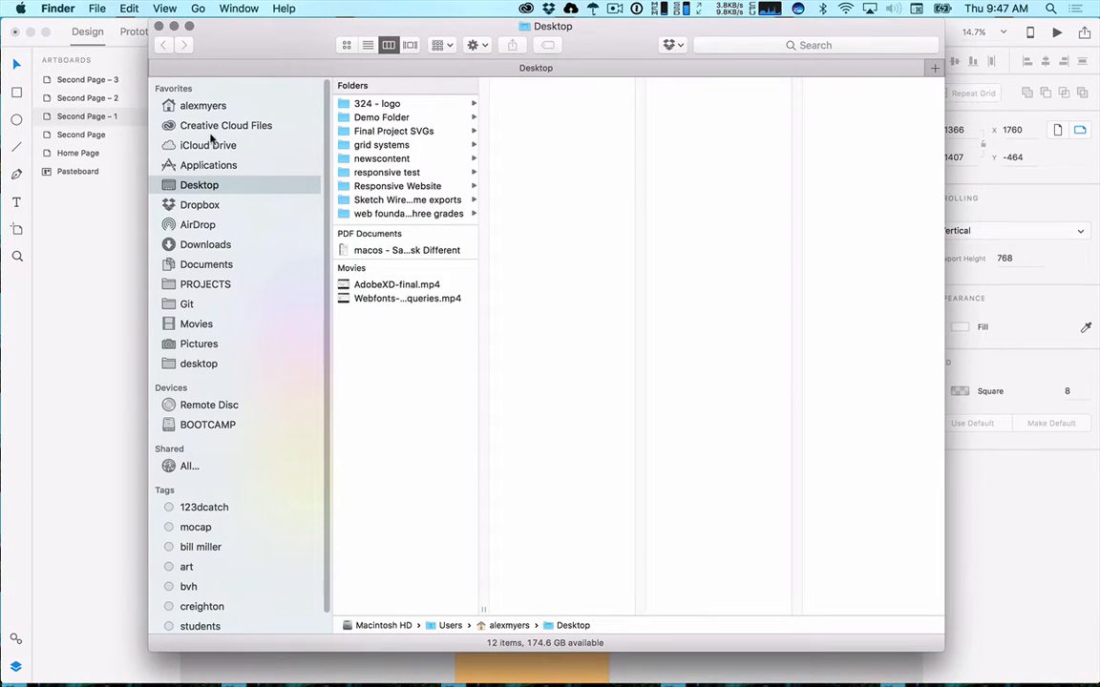
click(226, 126)
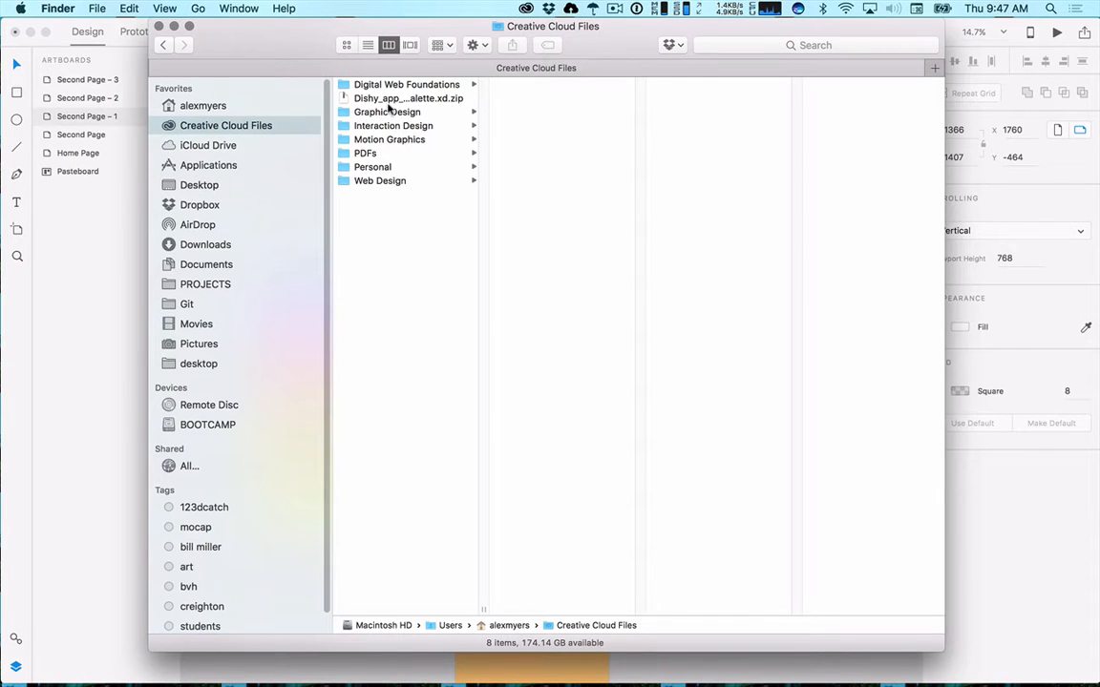
click(351, 84)
click(558, 154)
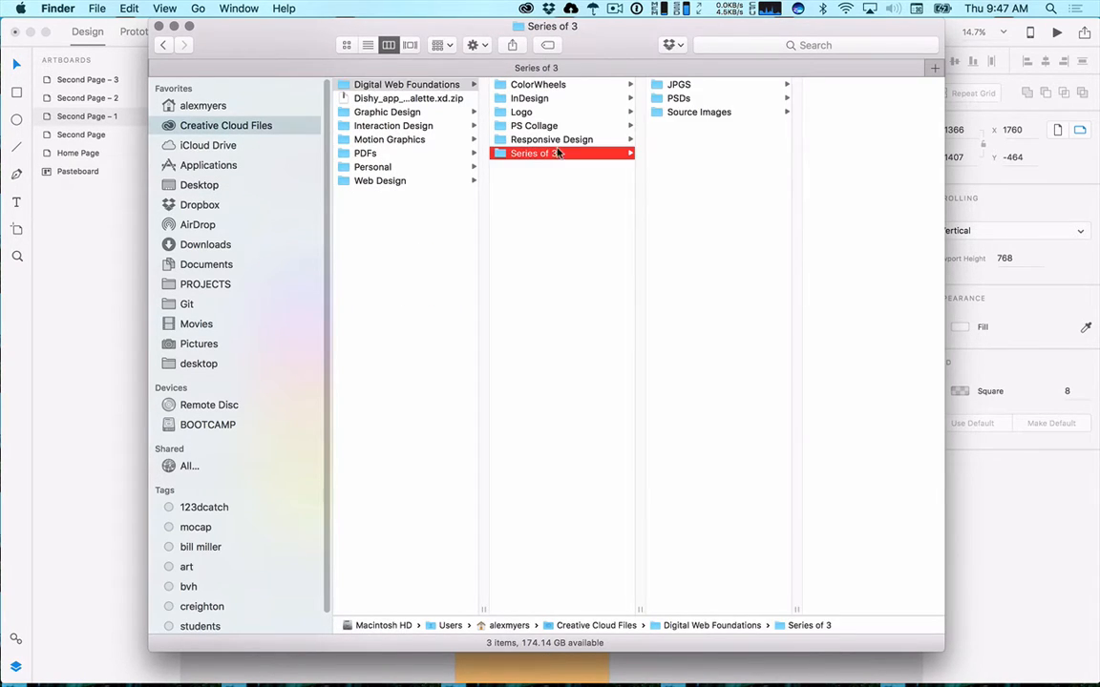
click(674, 86)
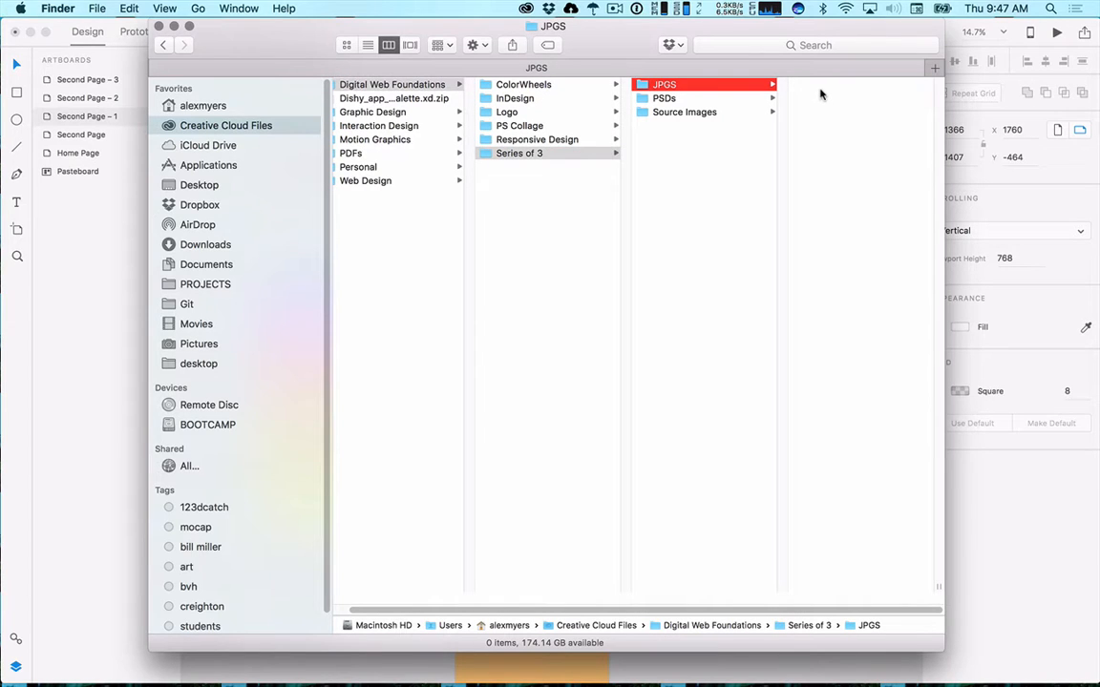
click(750, 98)
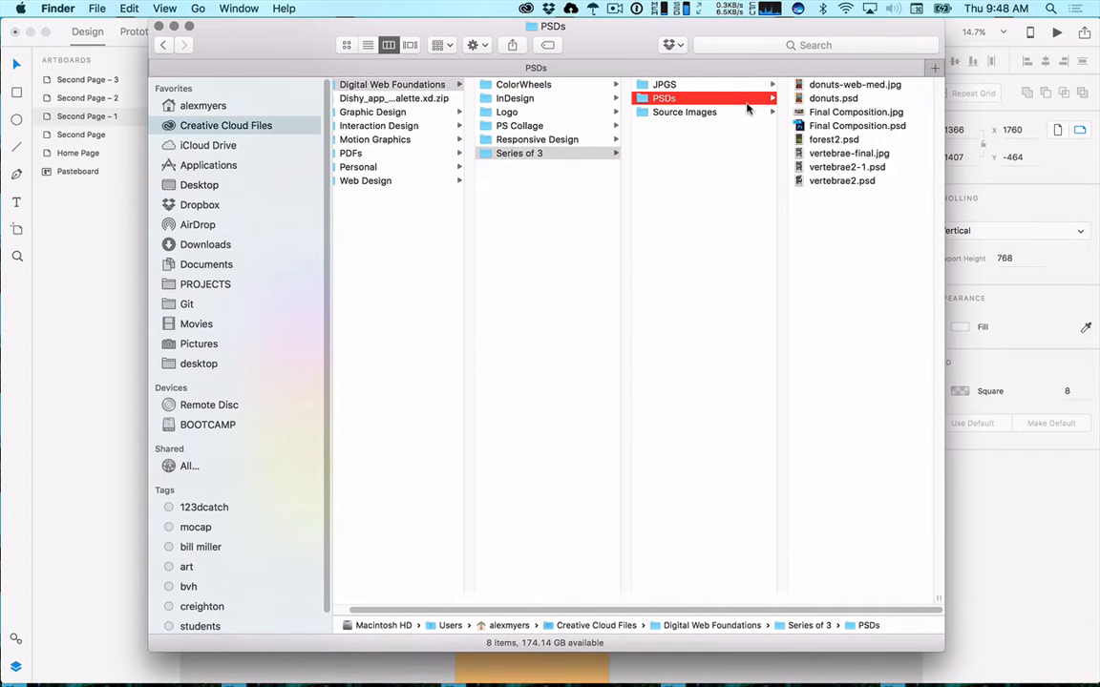
Select Final Composition.jpg in the PSDs folder and move the Finder window down to uncover part of the XD canvas.
click(833, 87)
key(Down)
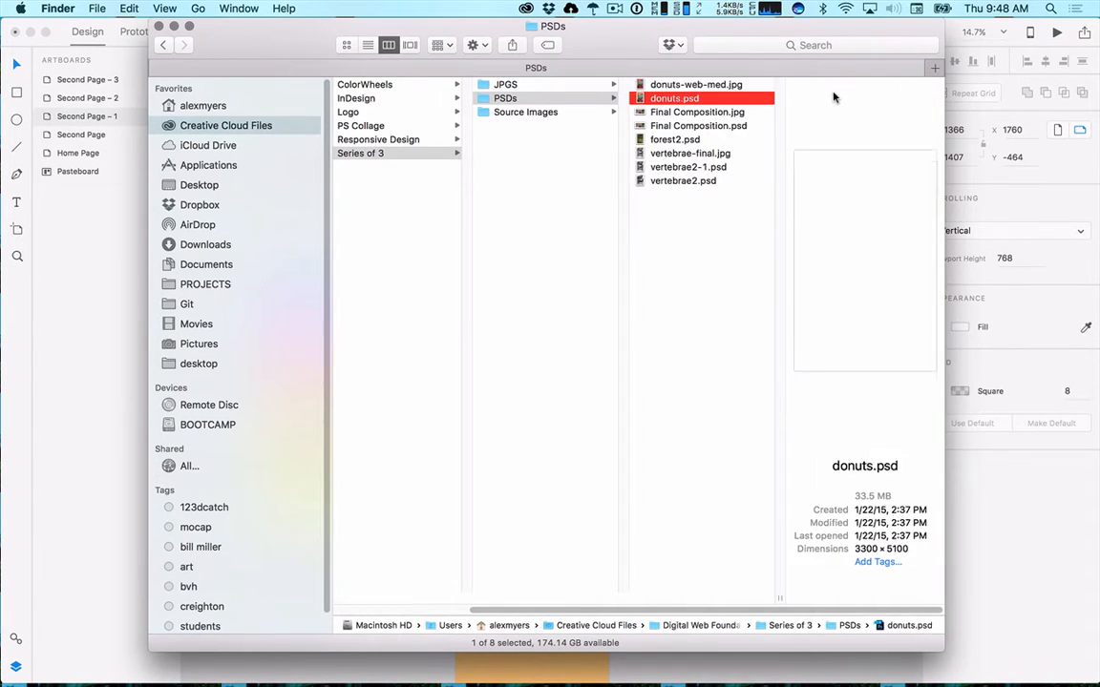
key(Down)
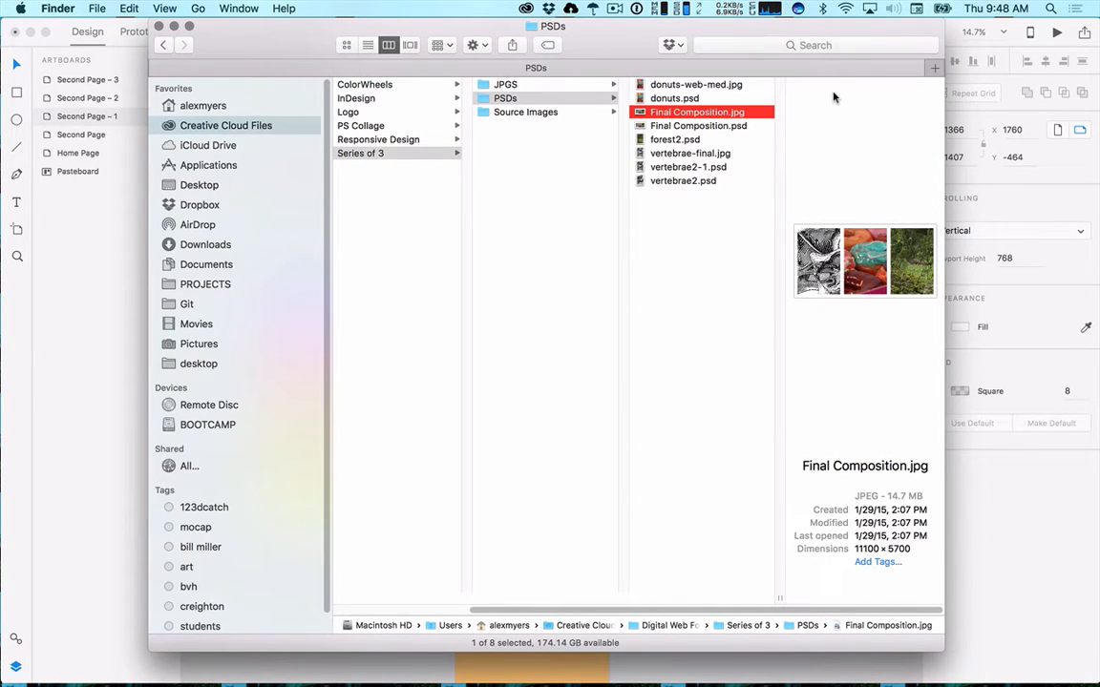
mouse_move(611, 50)
mouse_down()
mouse_move(953, 93)
mouse_move(993, 218)
mouse_move(582, 123)
mouse_up()
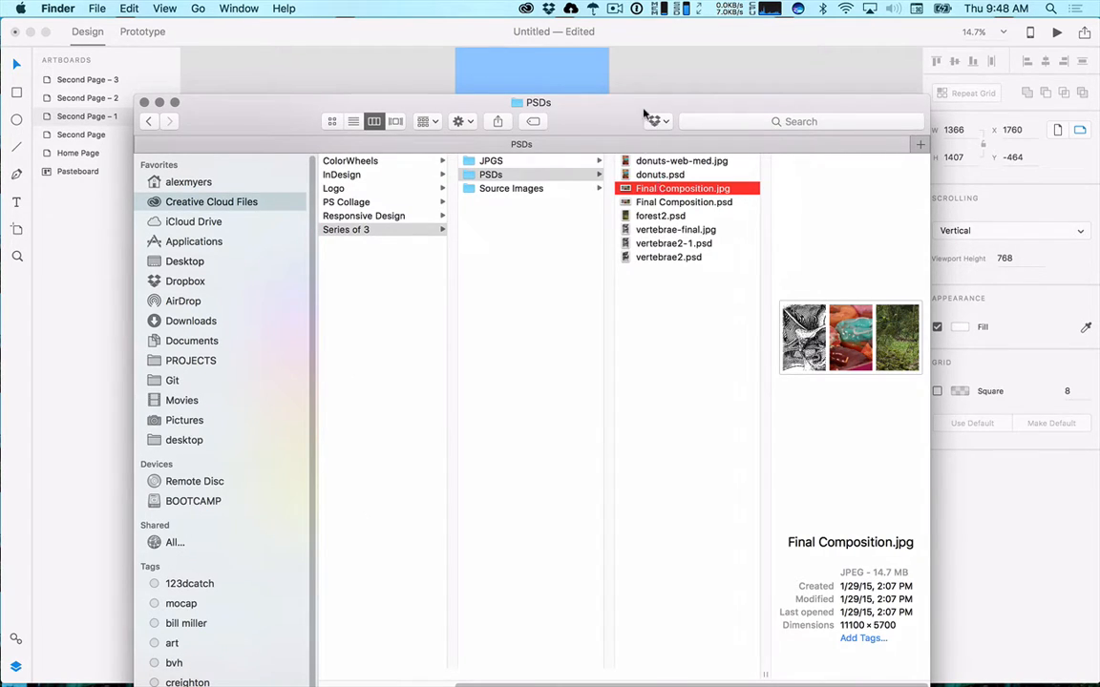
Bring Final Composition.jpg from Finder into XD and place it on the blue Second Page artboard, scaled down to about 1036 × 532.
drag(629, 104, 549, 282)
drag(597, 365, 734, 187)
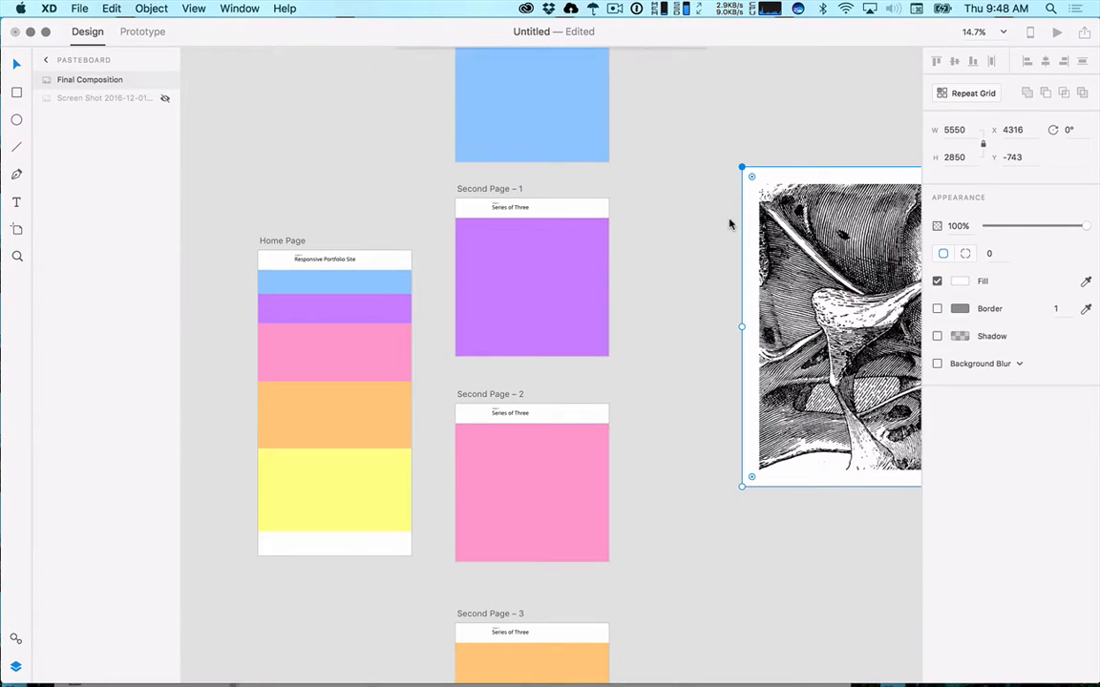
scroll(793, 445, down, 5)
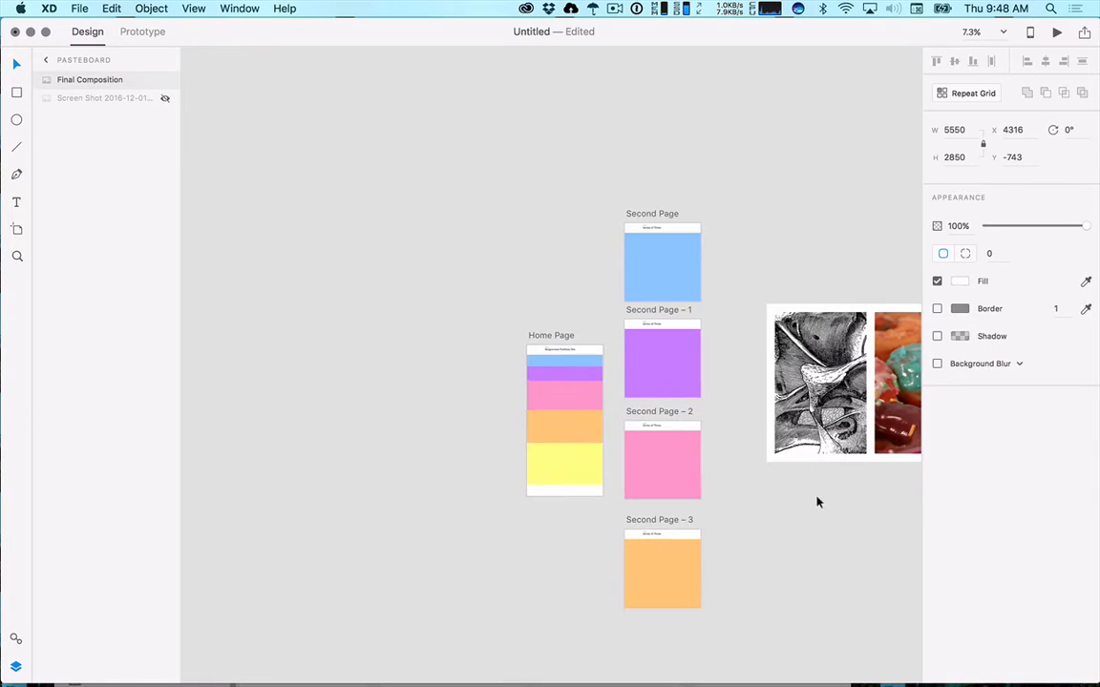
drag(822, 534, 631, 525)
drag(720, 385, 586, 321)
drag(747, 394, 500, 258)
scroll(500, 256, up, 5)
scroll(496, 253, up, 4)
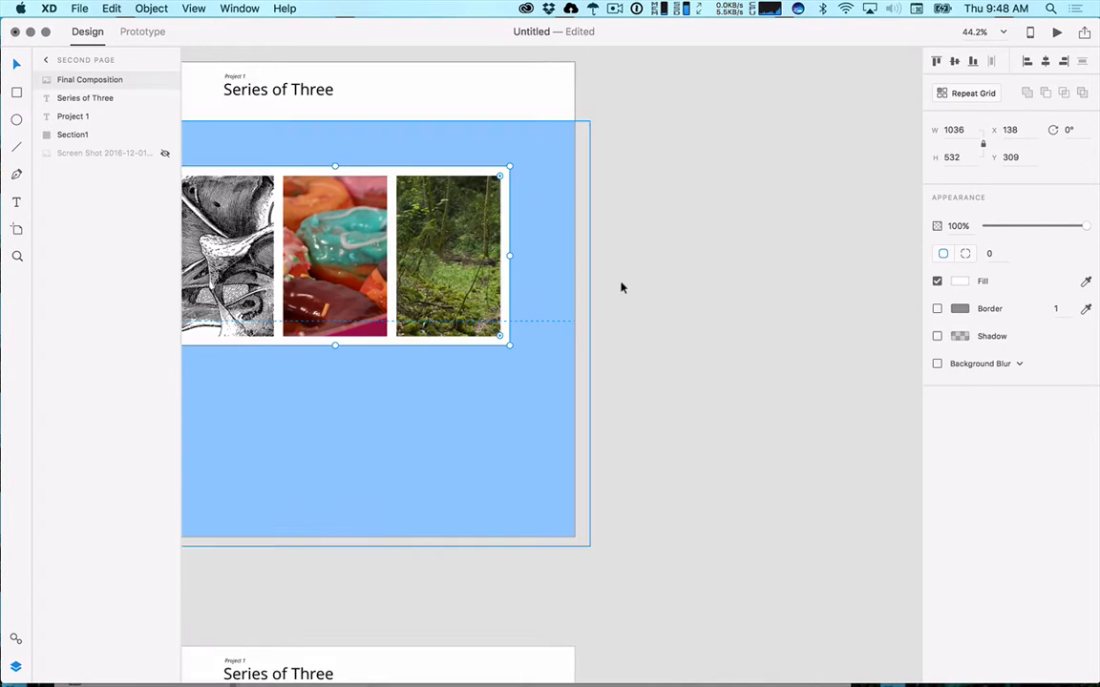
Scale the Final Composition image to about 728 × 374 and position it below the Series of Three title at X 329, Y 230.
drag(620, 283, 852, 361)
drag(483, 342, 496, 317)
drag(403, 222, 444, 245)
drag(495, 274, 492, 245)
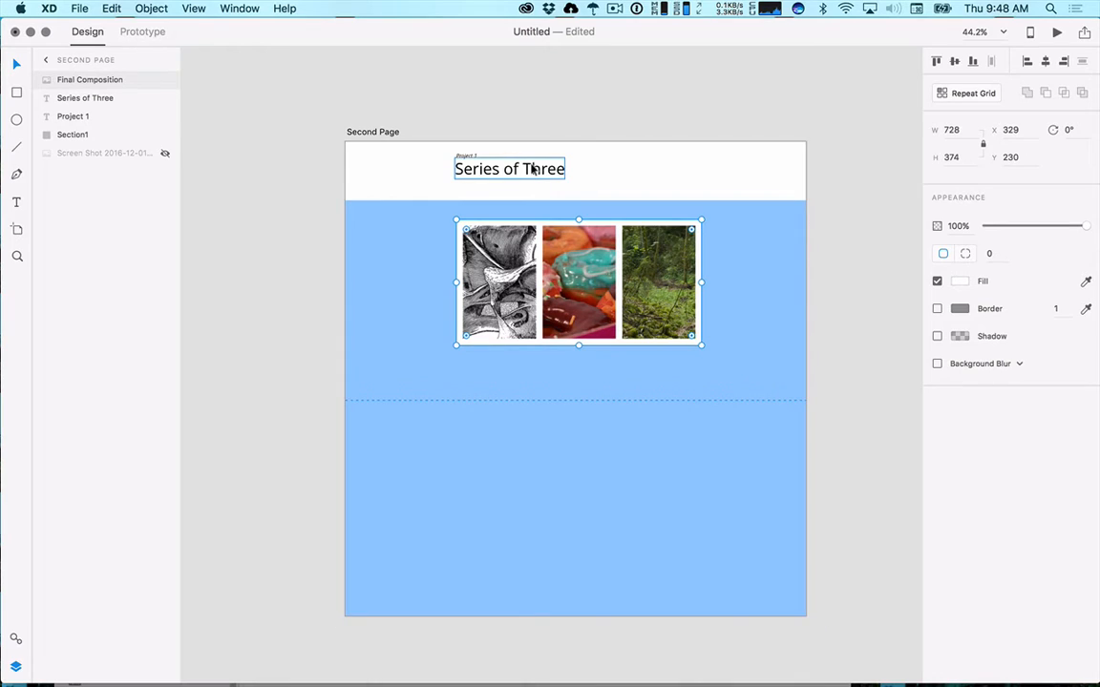
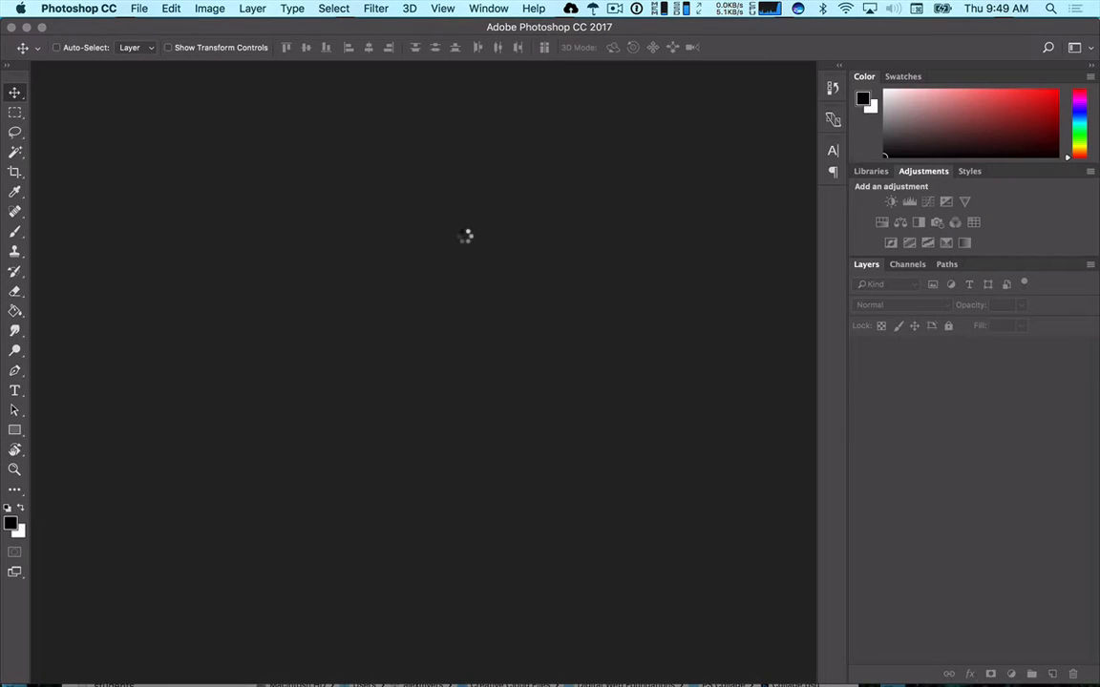
In Photoshop, export Collage.psd as Collage.jpg into the PS Collage folder at 70% scale and 60% JPG quality.
click(138, 12)
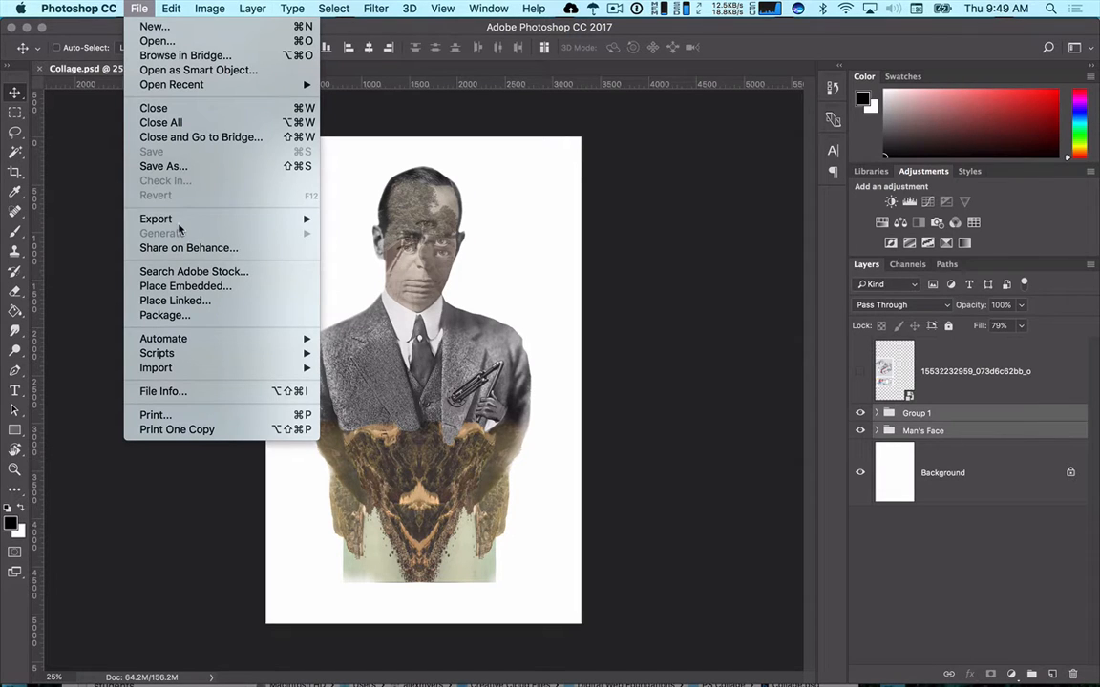
mouse_move(176, 220)
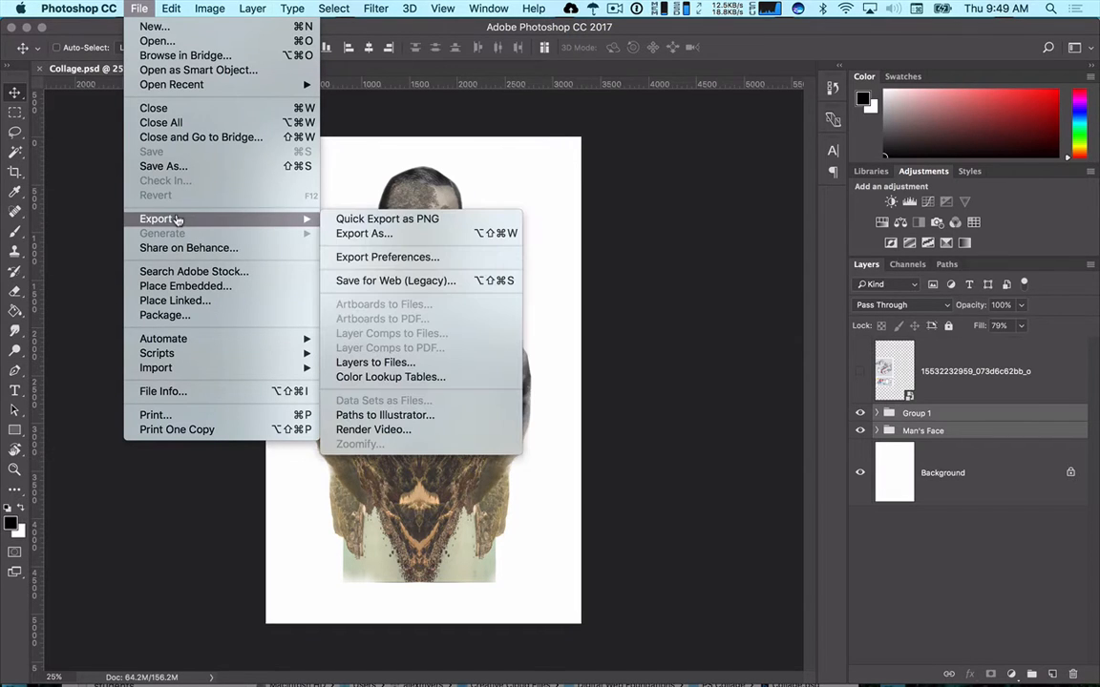
click(361, 233)
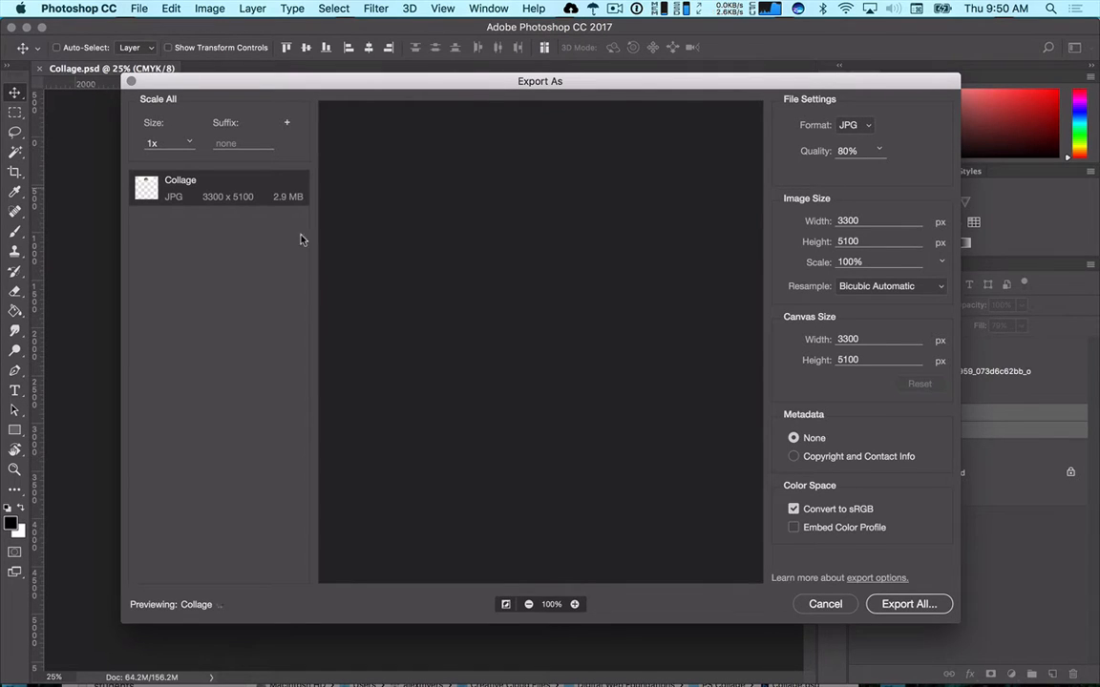
click(864, 152)
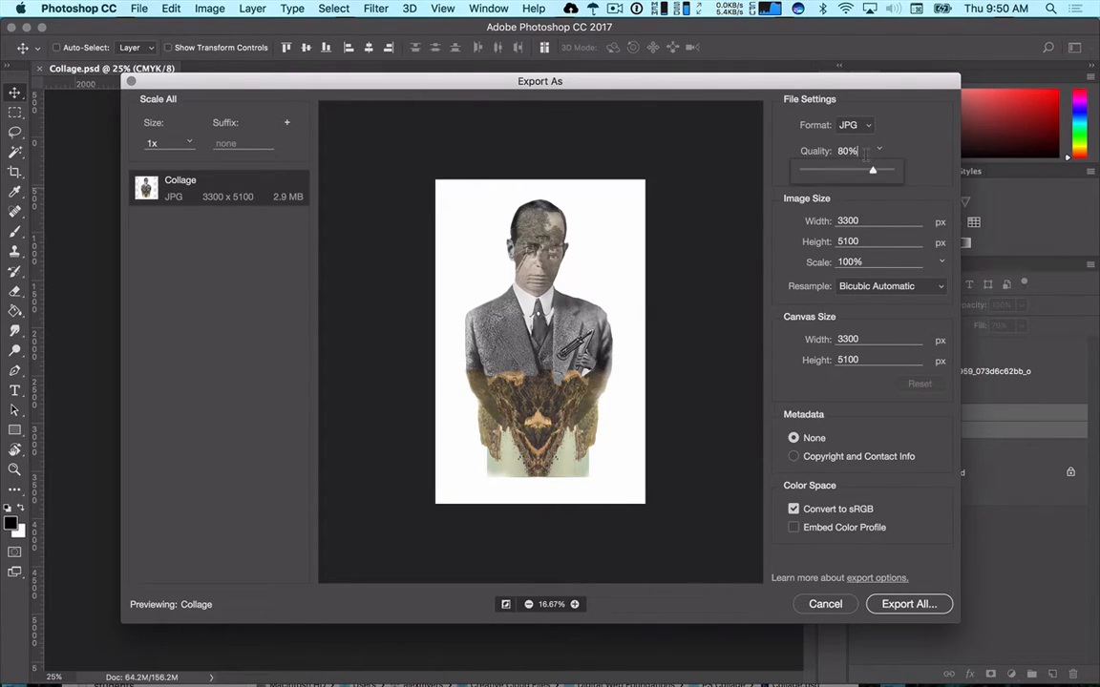
click(865, 260)
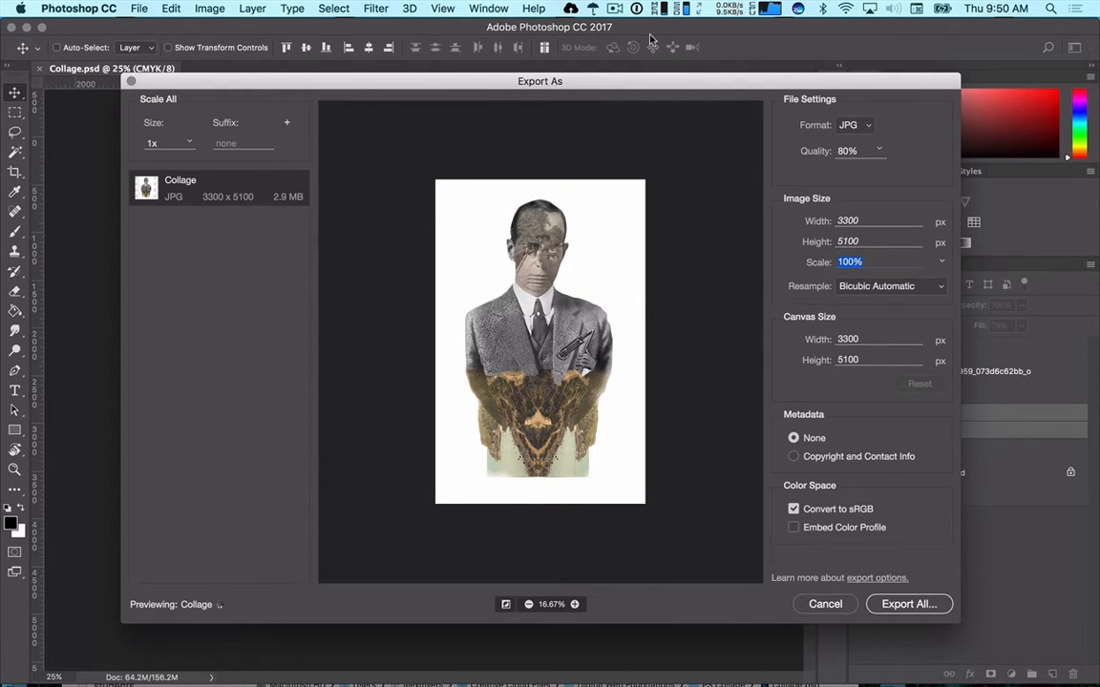
text(70%)
click(855, 150)
click(808, 153)
text(60)
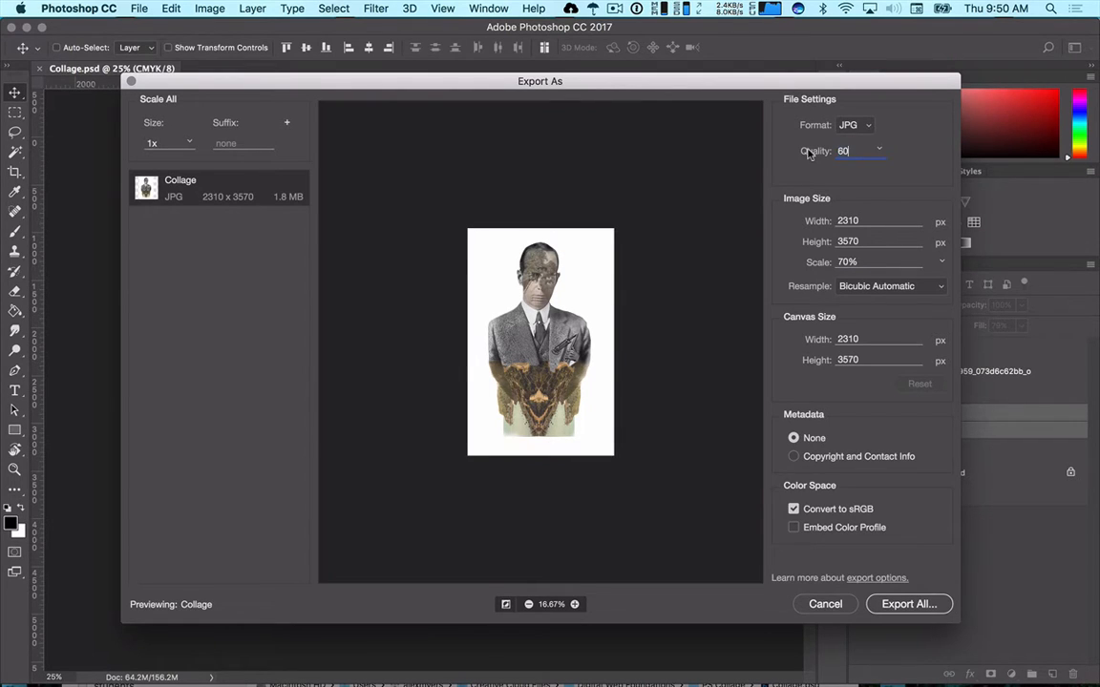
key(Return)
click(911, 603)
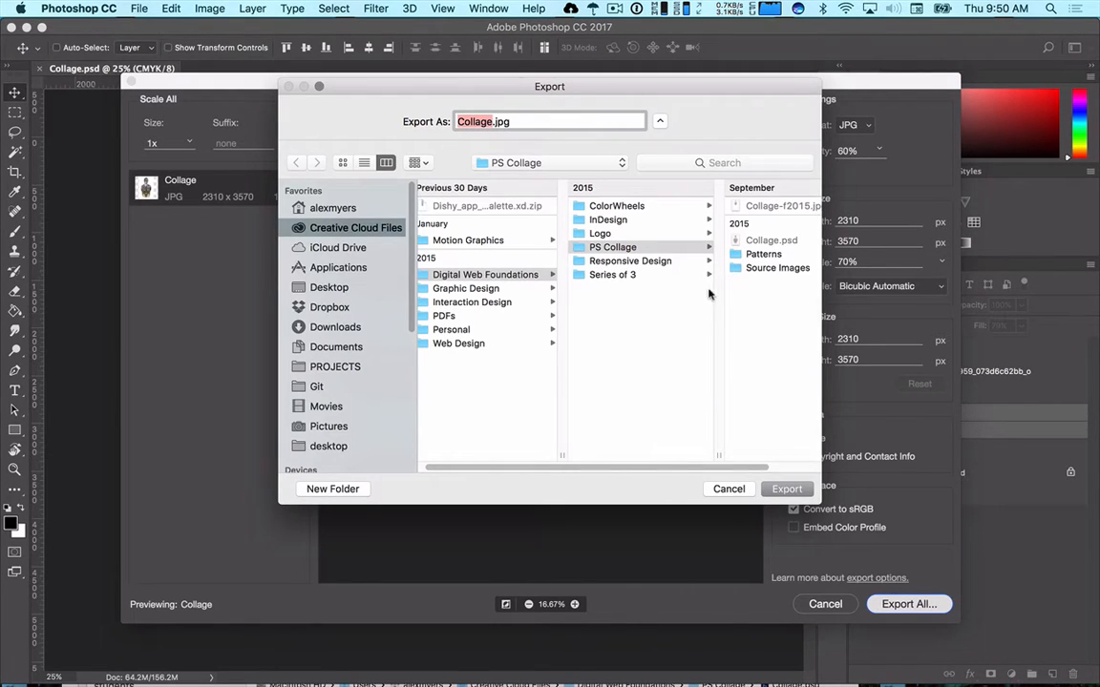
click(779, 490)
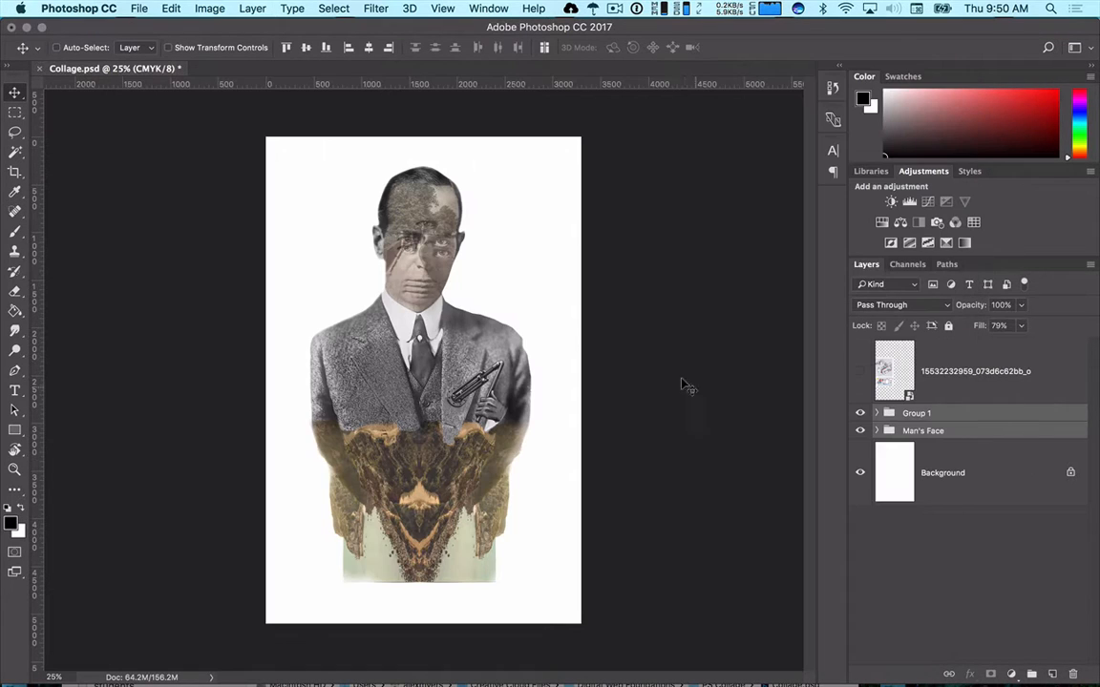
Quit Photoshop without saving Collage.psd and dismiss the Creative Cloud billing notice.
key(super+q)
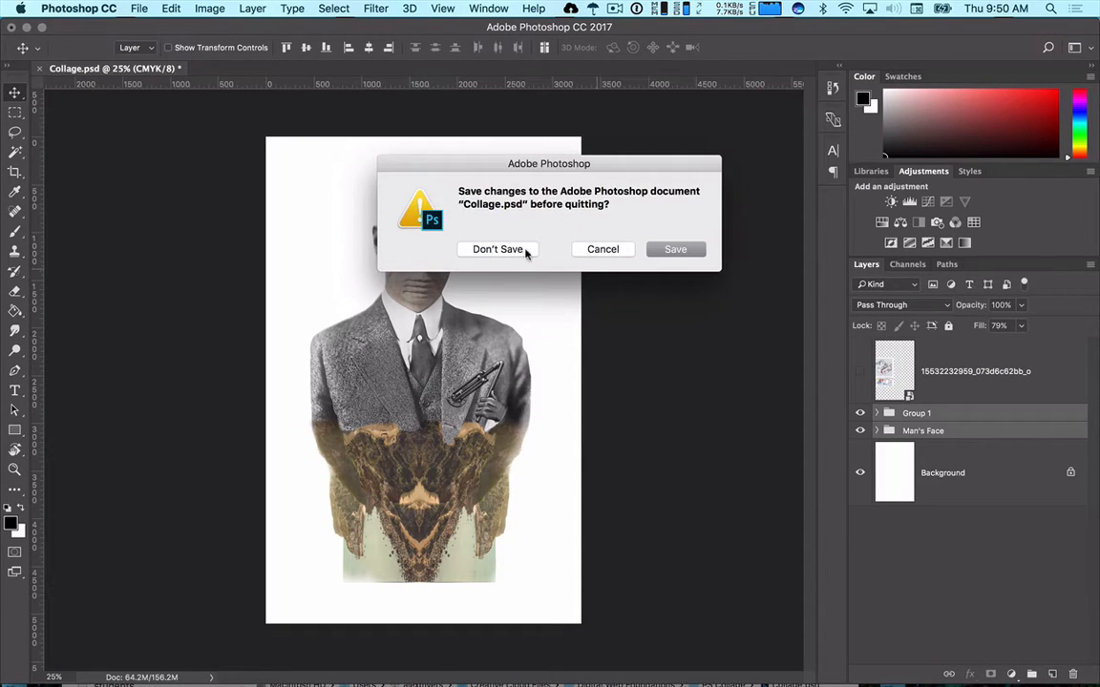
click(517, 250)
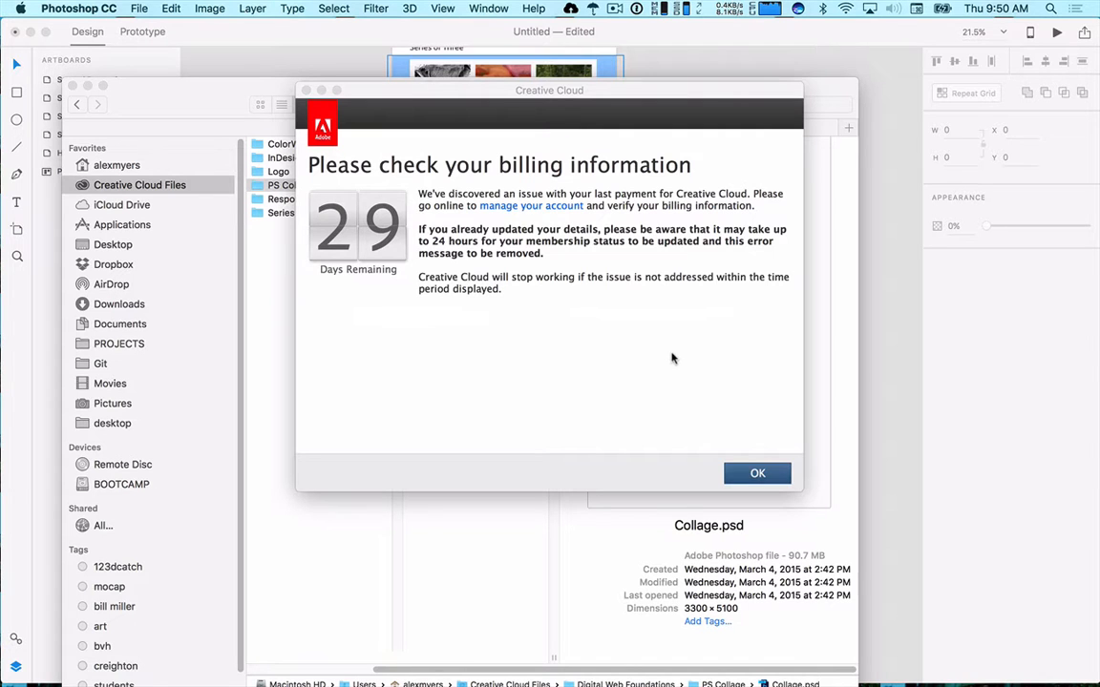
click(759, 479)
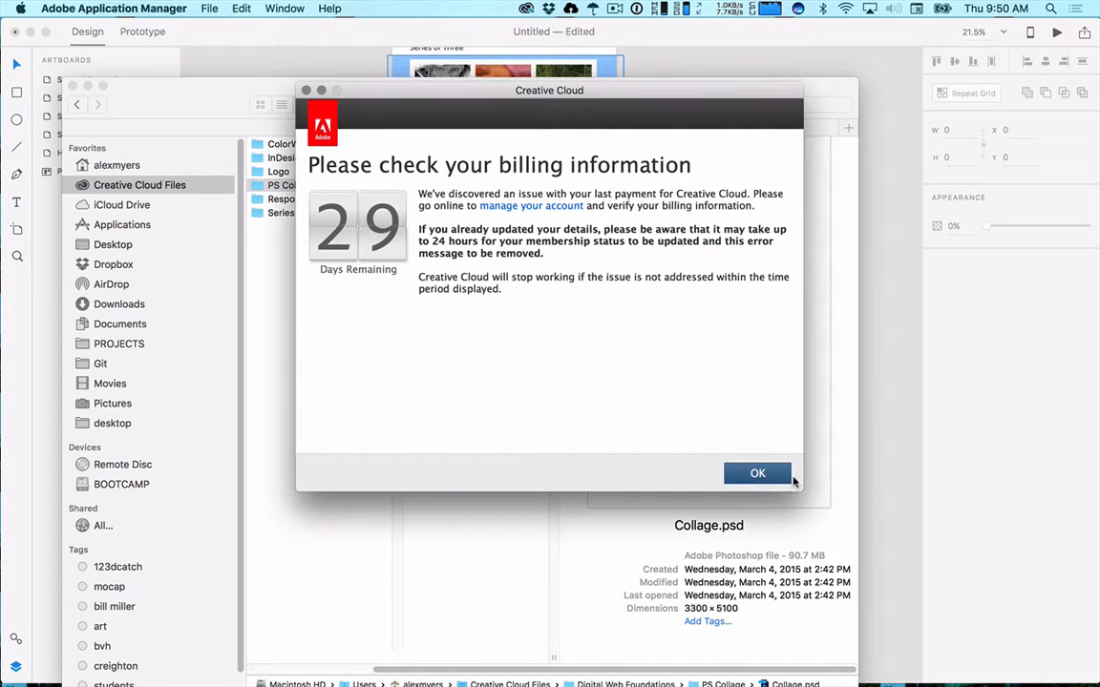
click(781, 475)
Bring Collage.jpg from Finder into XD and place it on the purple Second Page – 1 artboard, scaled to about 1097 × 1697.
drag(546, 103, 734, 316)
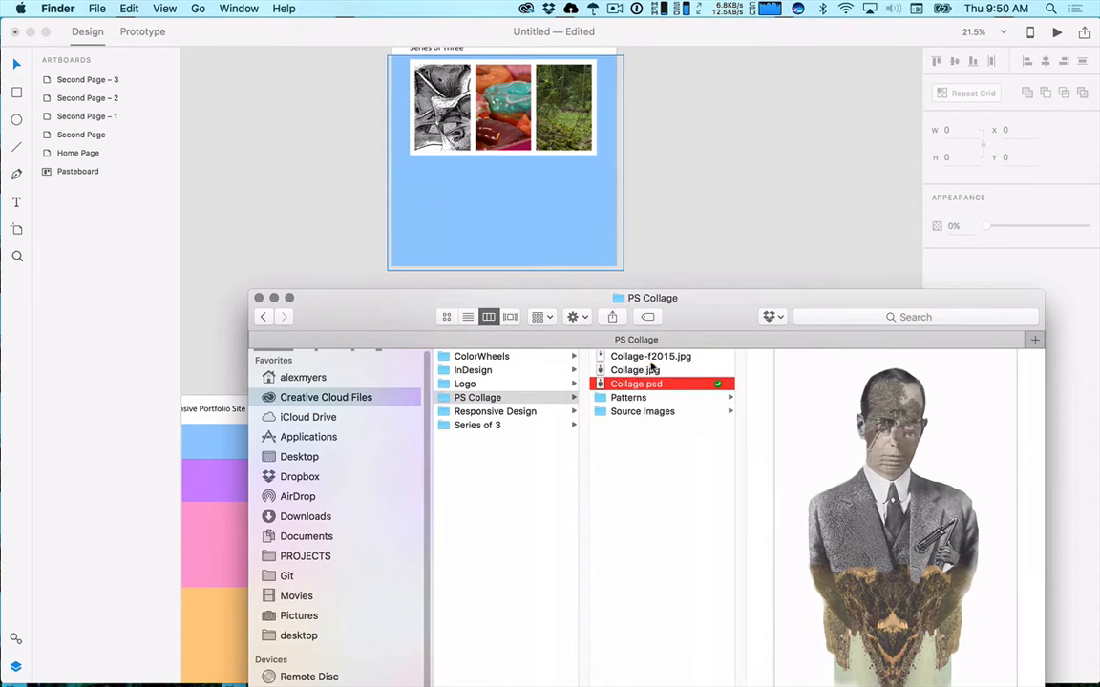
drag(635, 370, 740, 206)
click(777, 132)
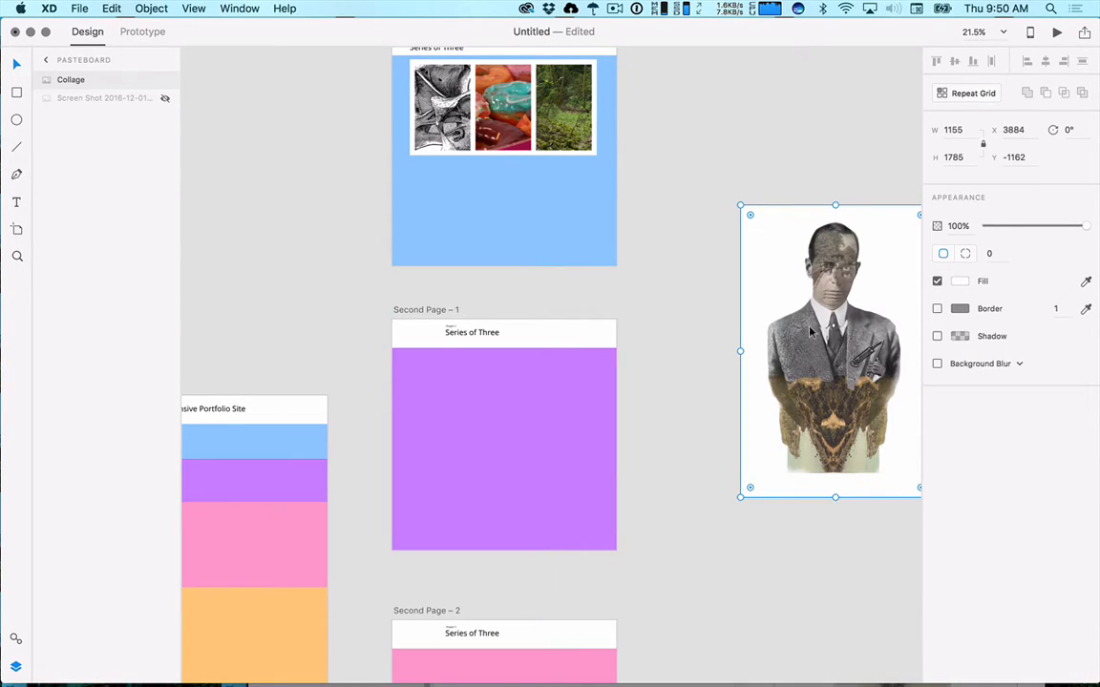
drag(813, 331, 479, 480)
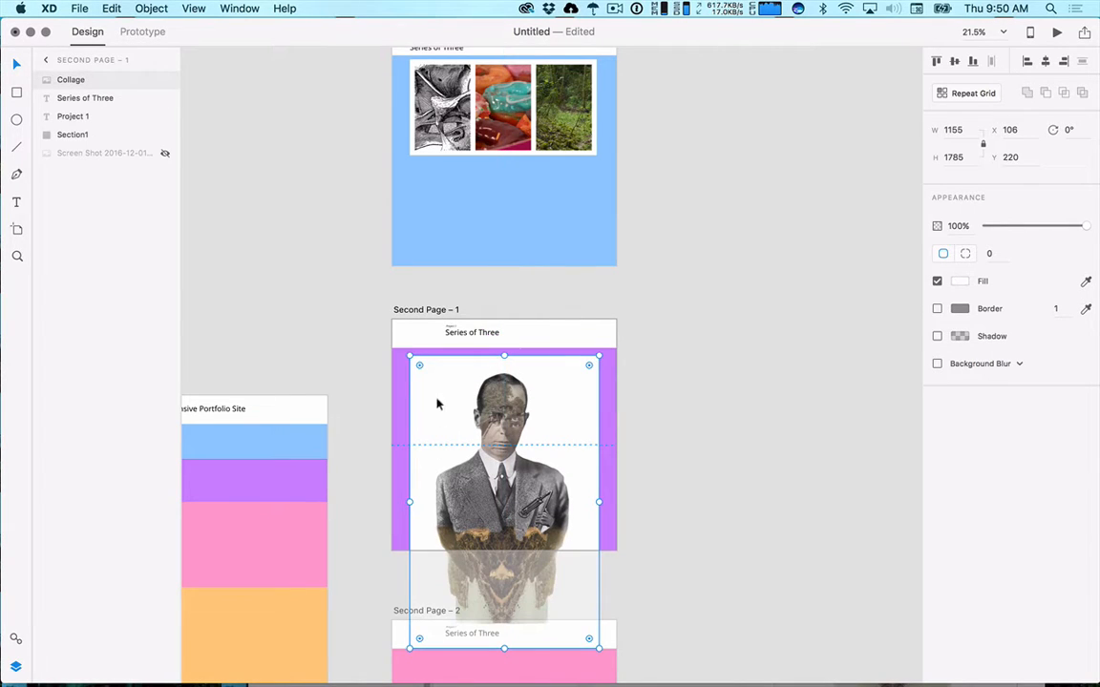
drag(411, 356, 432, 392)
On Second Page – 1, align the project label and title with the image's left edge near the header top, and extend purple Section1 up to Y 122.
drag(453, 336, 422, 336)
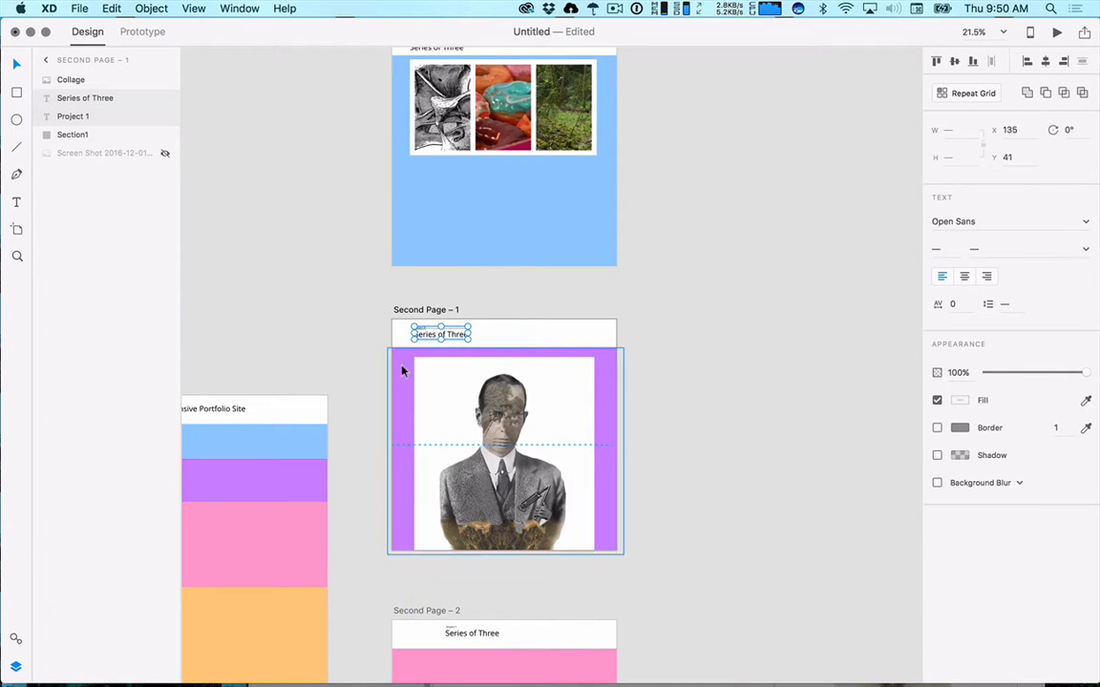
click(405, 370)
drag(504, 348, 504, 336)
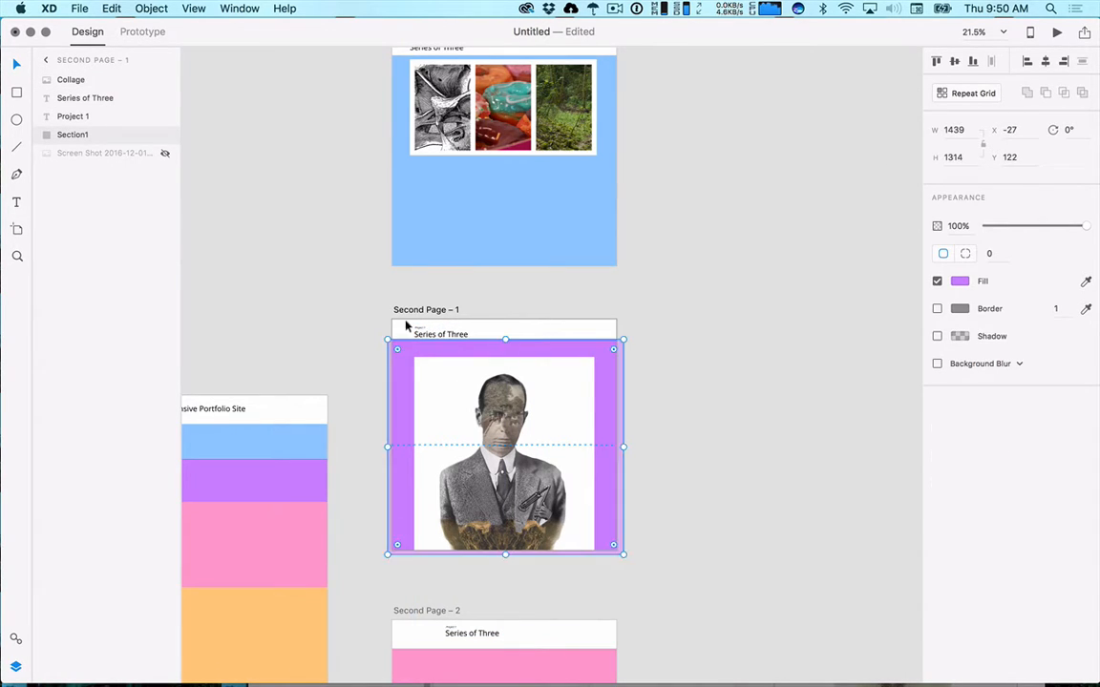
scroll(409, 326, up, 3)
scroll(406, 328, up, 3)
drag(417, 328, 452, 341)
Change the Second Page – 1 header texts to "Project 2" for the small label and "Collage" for the title.
double_click(453, 324)
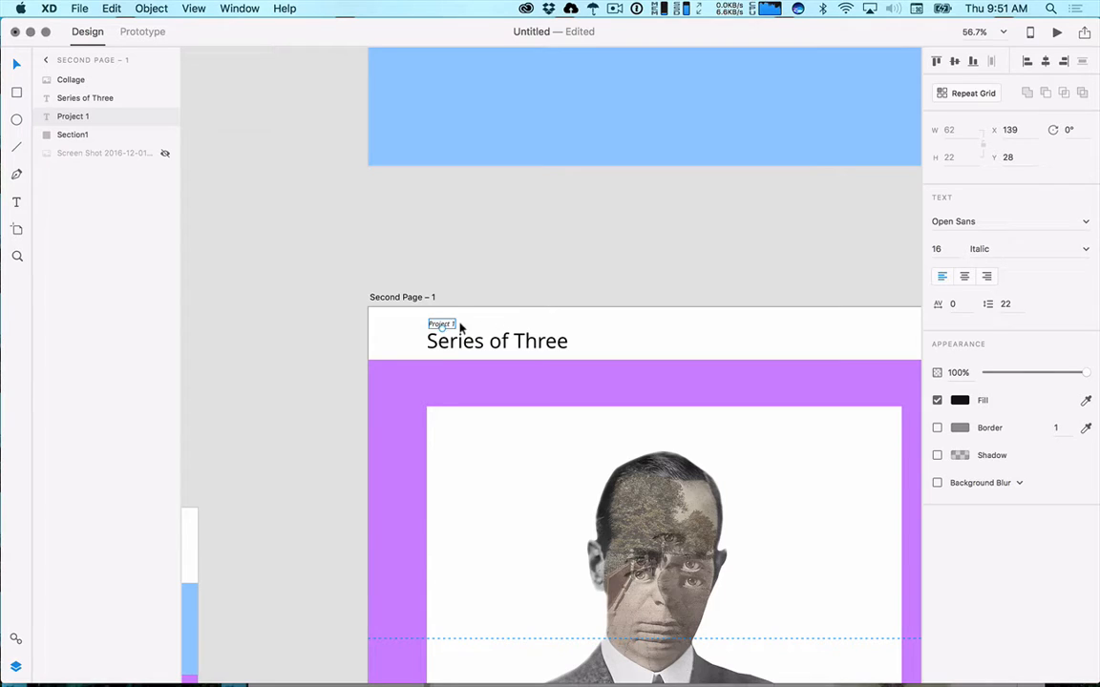
scroll(454, 322, up, 10)
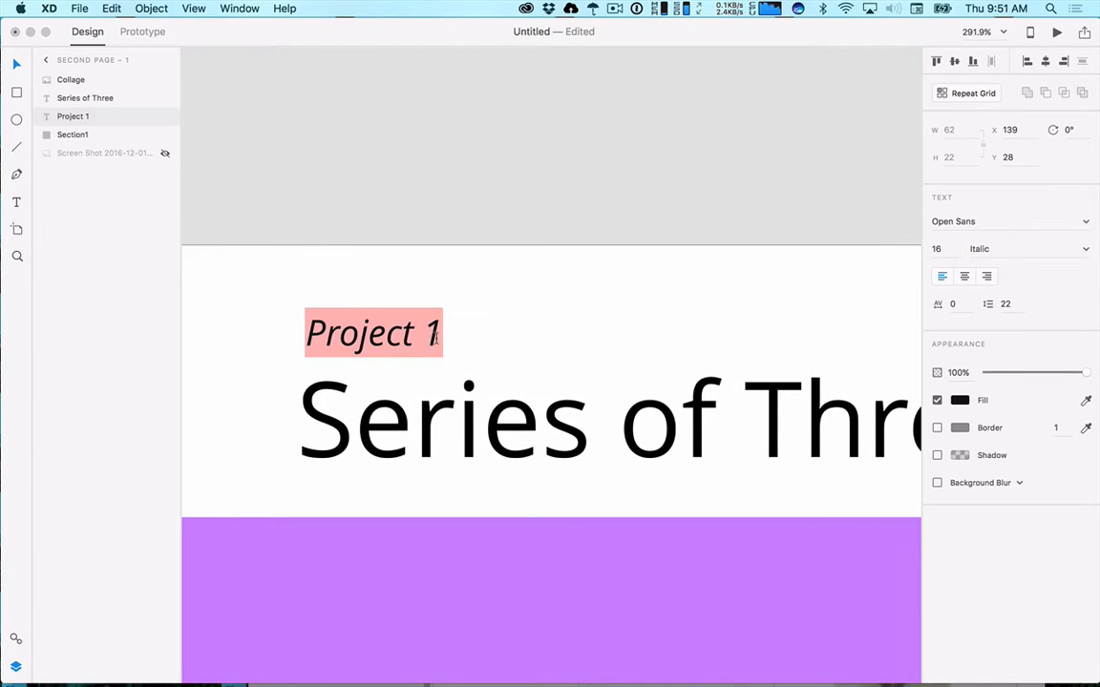
key(Right)
key(BackSpace)
text(2)
key(Escape)
click(441, 406)
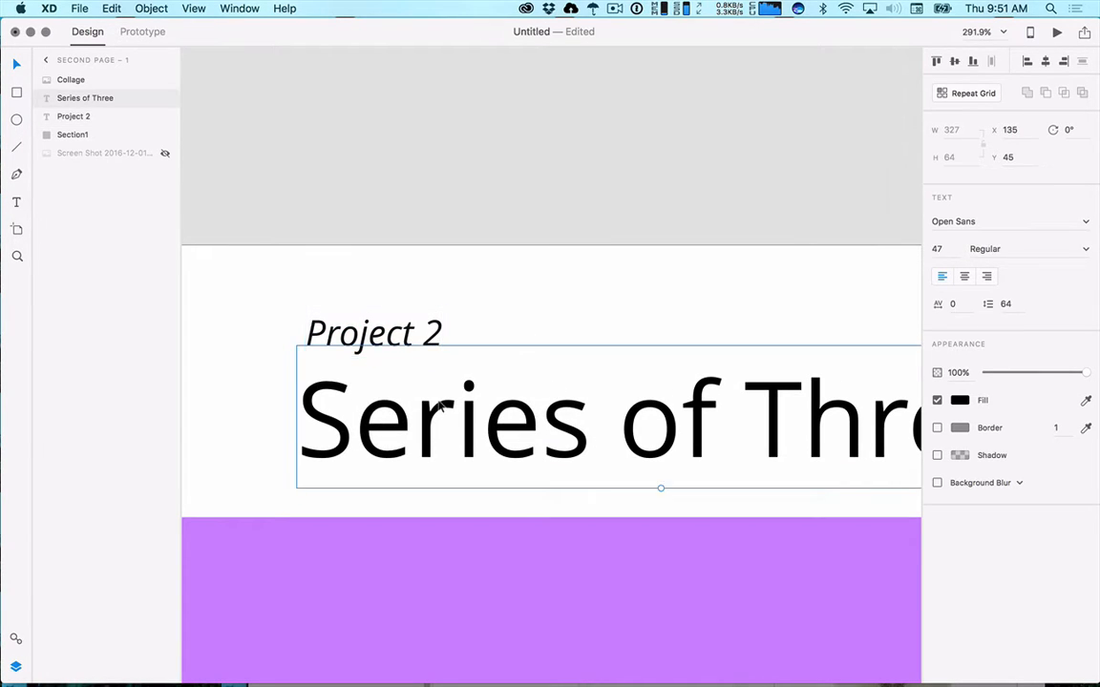
double_click(441, 406)
text(Collage)
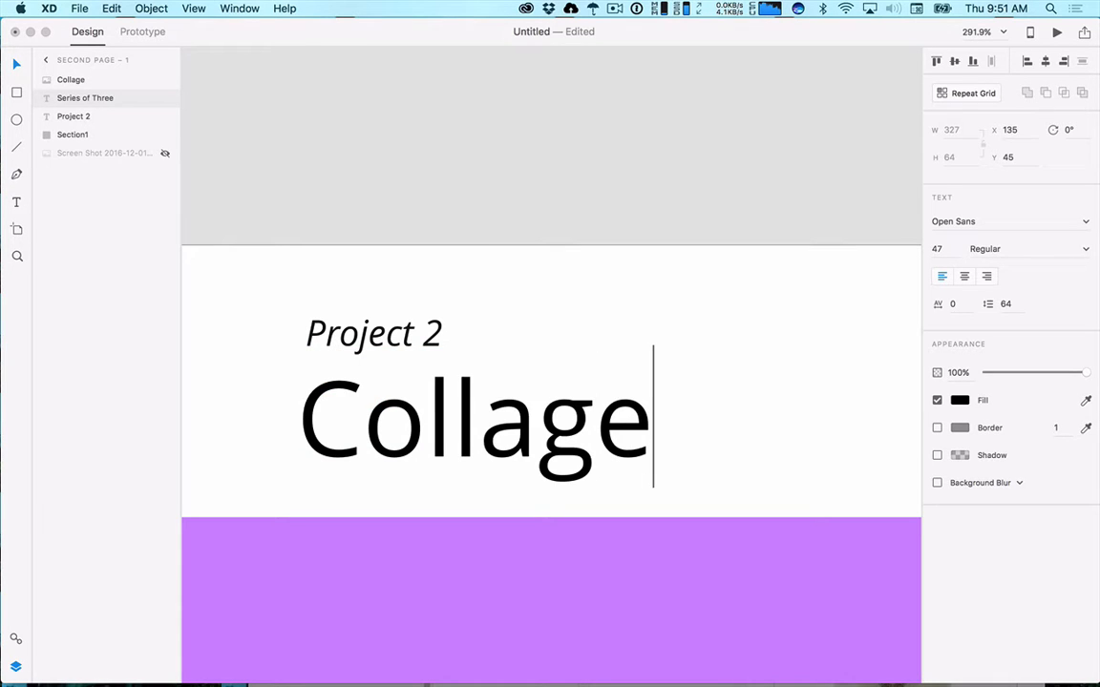
key(Escape)
Move the collage image up on Second Page – 1 to X 135, Y 173 and deselect it.
scroll(495, 337, down, 8)
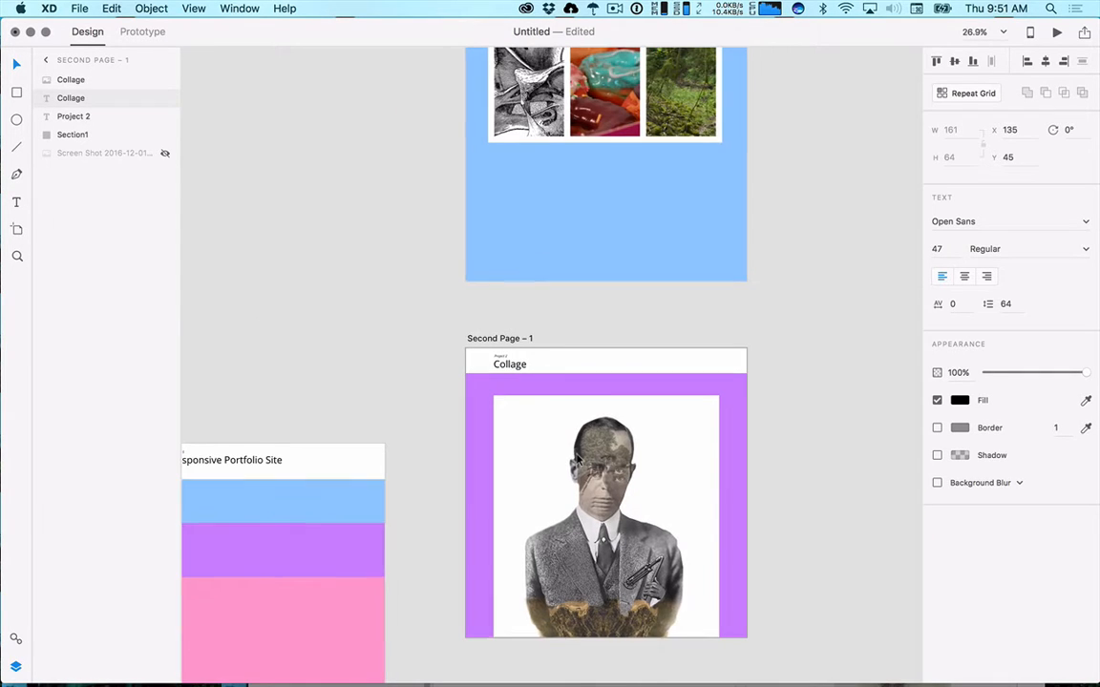
click(577, 445)
drag(576, 445, 577, 448)
scroll(829, 467, down, 5)
scroll(829, 466, right, 2)
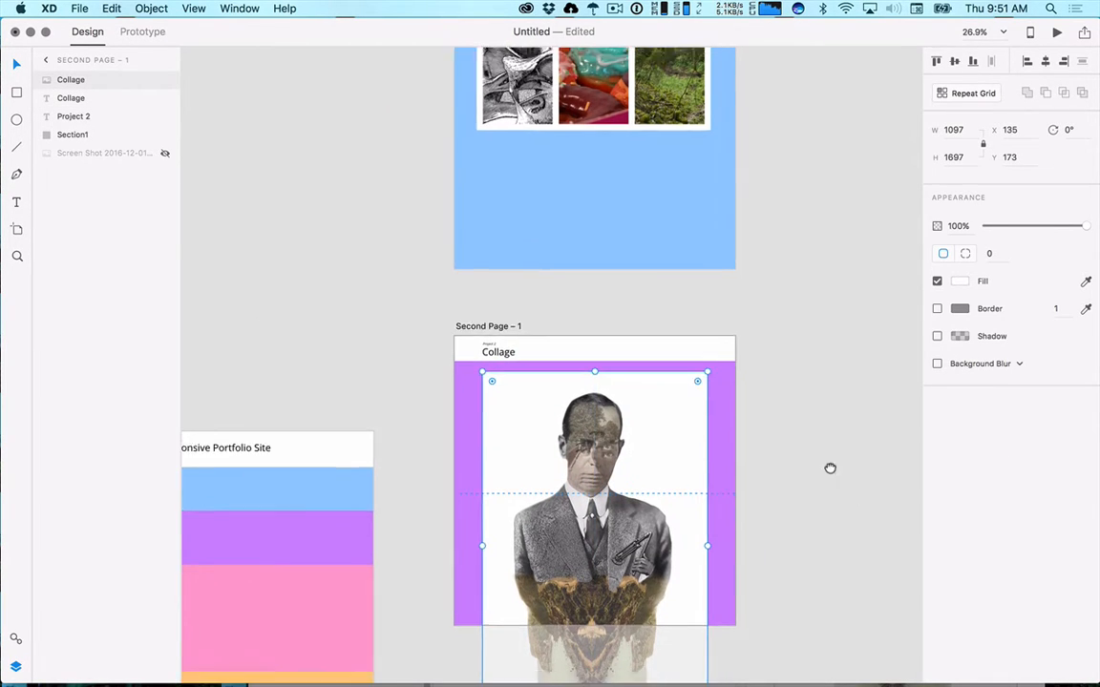
click(757, 334)
Switch to prototyping and link the blue Section1 on the Home Page to the Second Page artboard.
scroll(752, 444, down, 5)
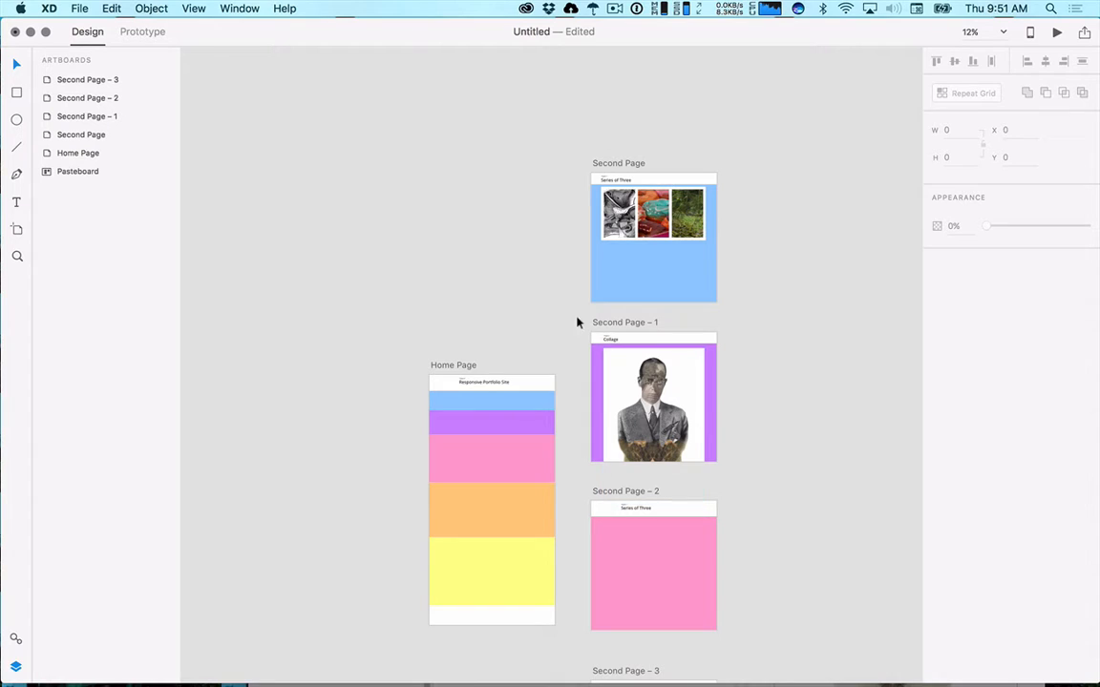
scroll(577, 322, down, 3)
scroll(523, 275, right, 3)
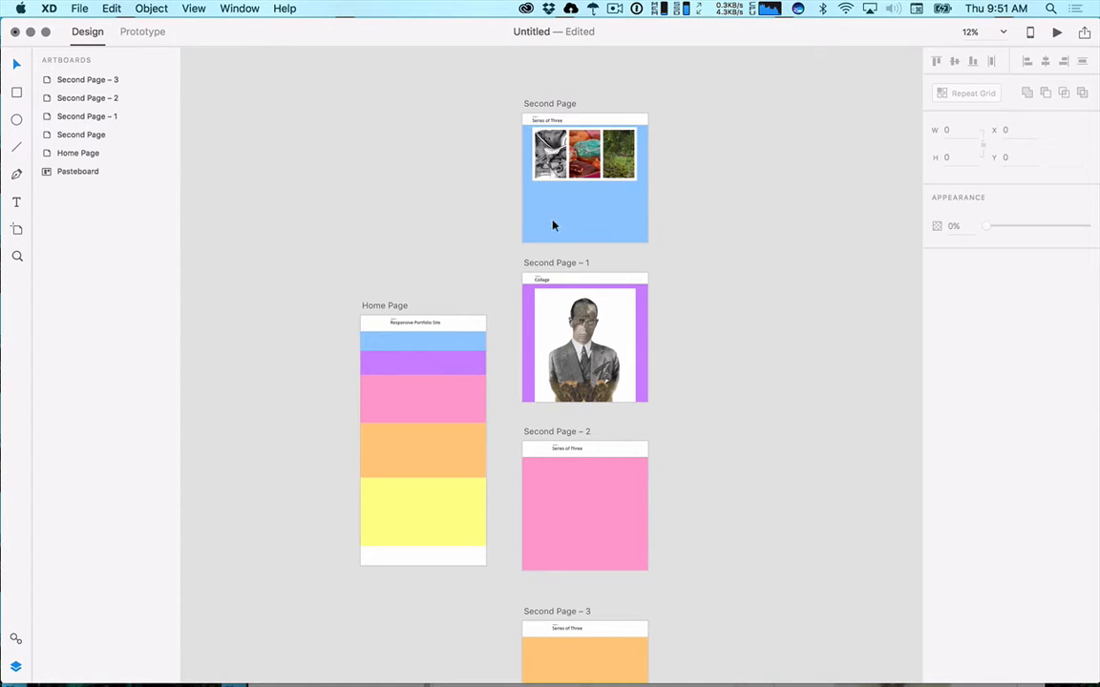
click(136, 38)
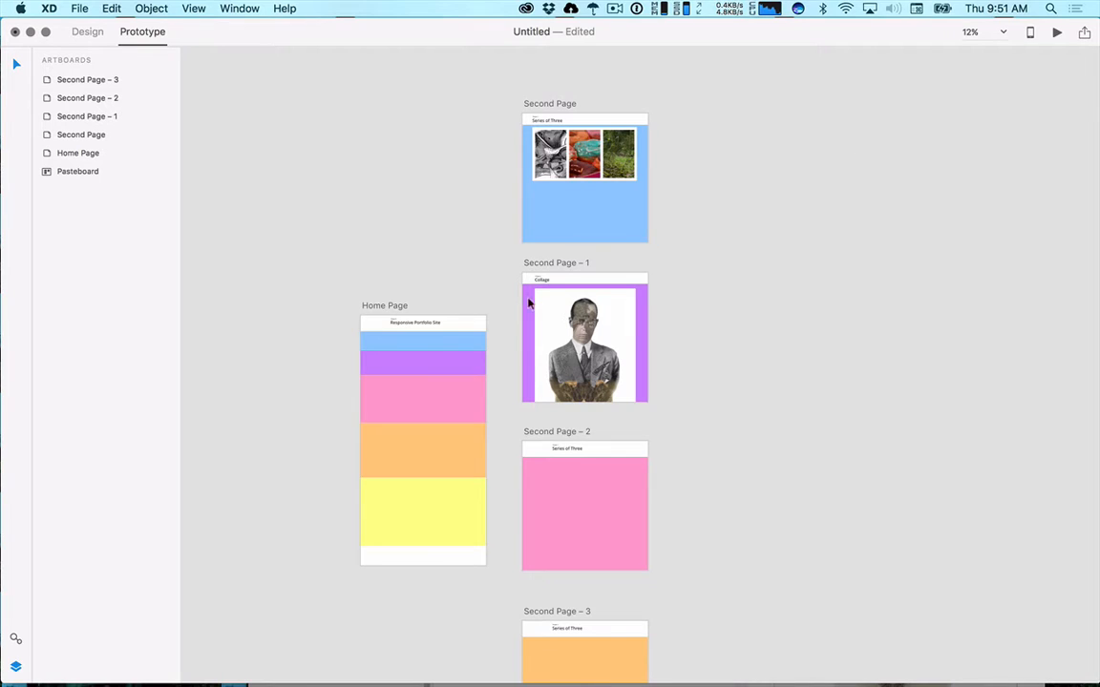
click(428, 346)
scroll(493, 351, up, 10)
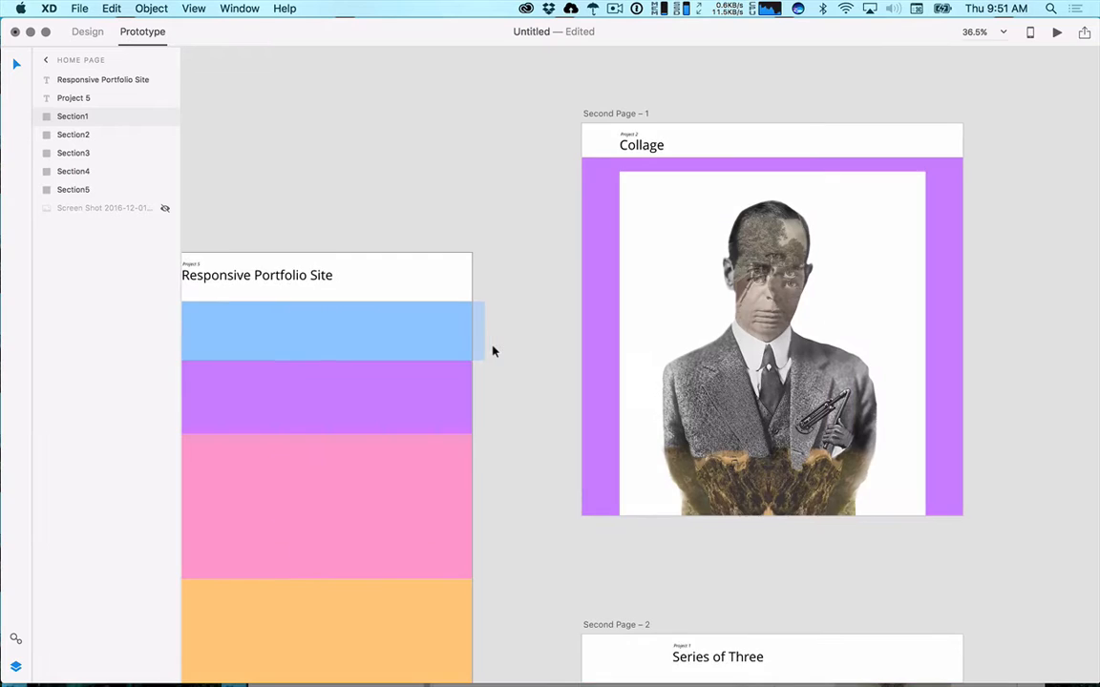
scroll(492, 351, down, 2)
key(space)
drag(518, 342, 727, 276)
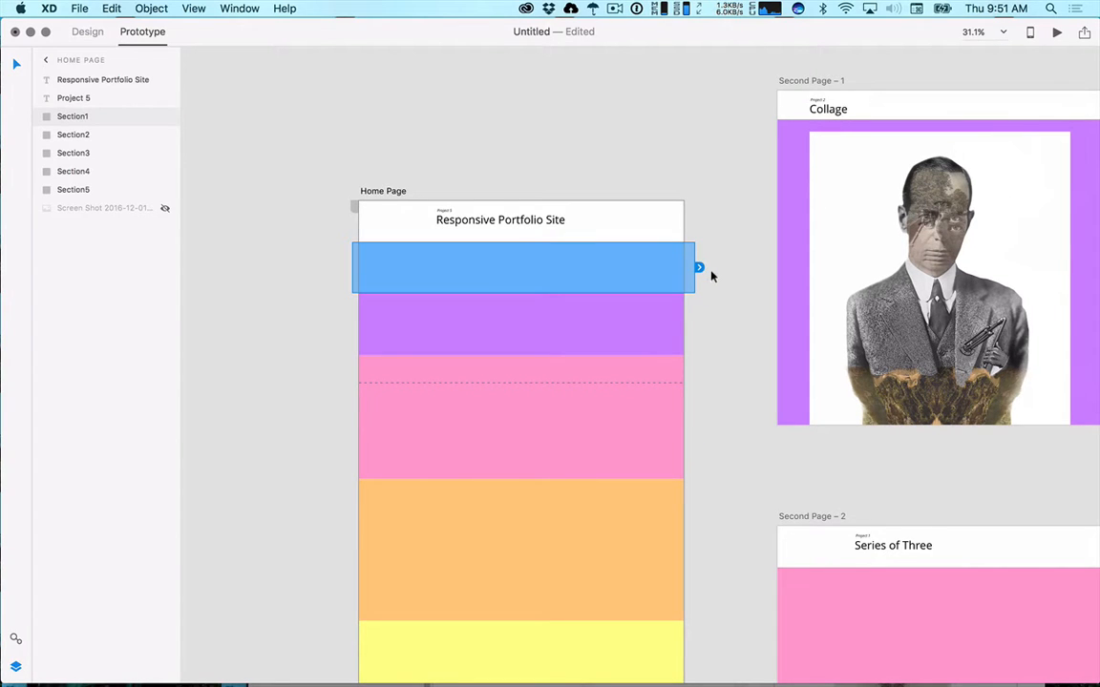
scroll(724, 288, right, 3)
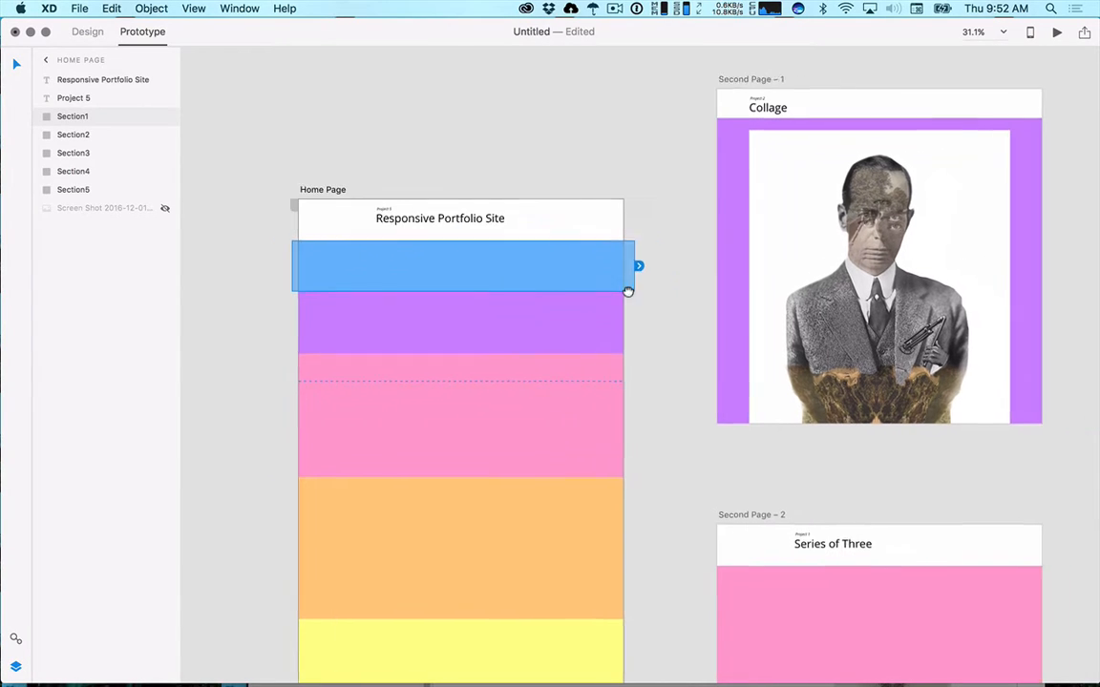
scroll(627, 292, right, 5)
drag(537, 267, 619, 217)
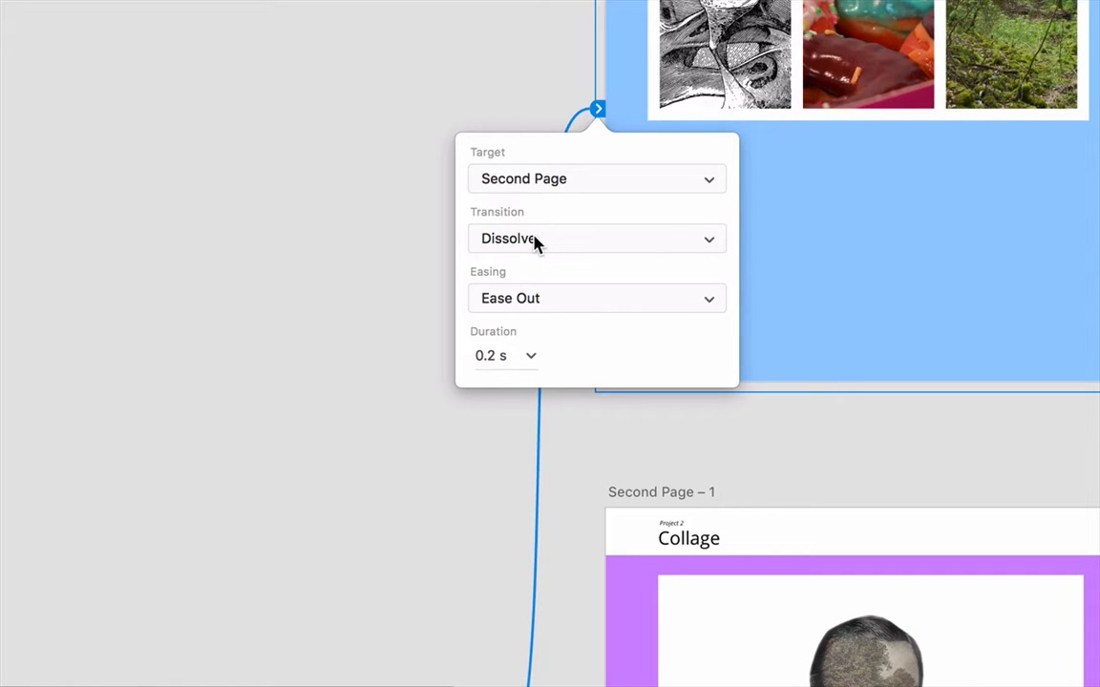
Set the Section1 link's transition to Slide Left with Ease Out easing.
click(533, 240)
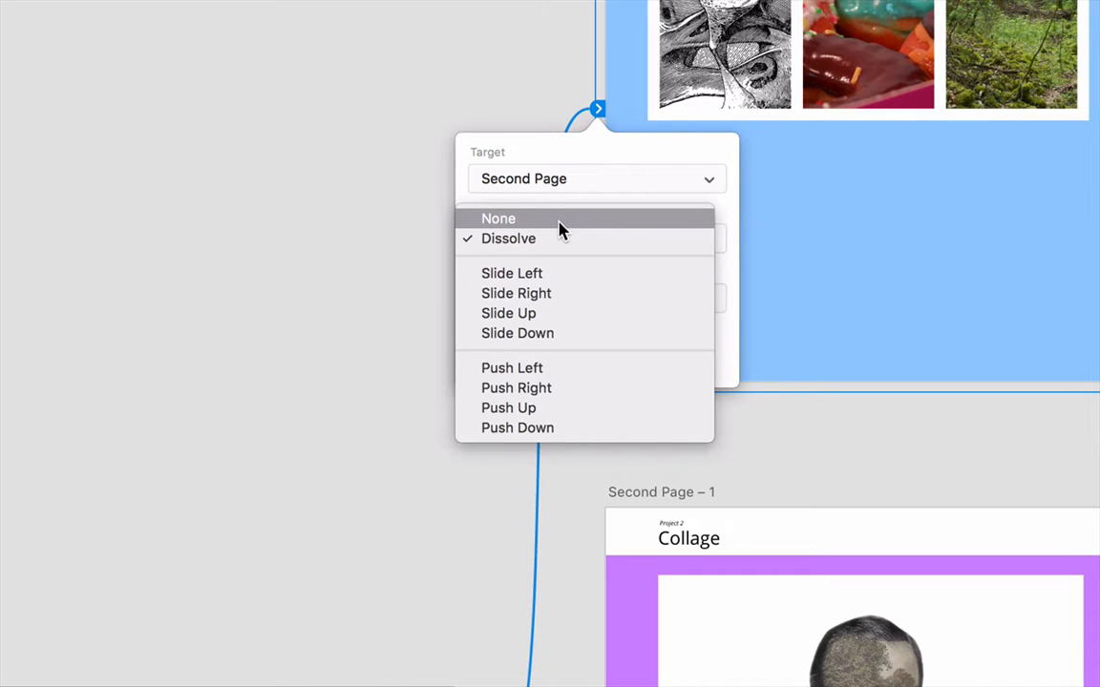
click(563, 274)
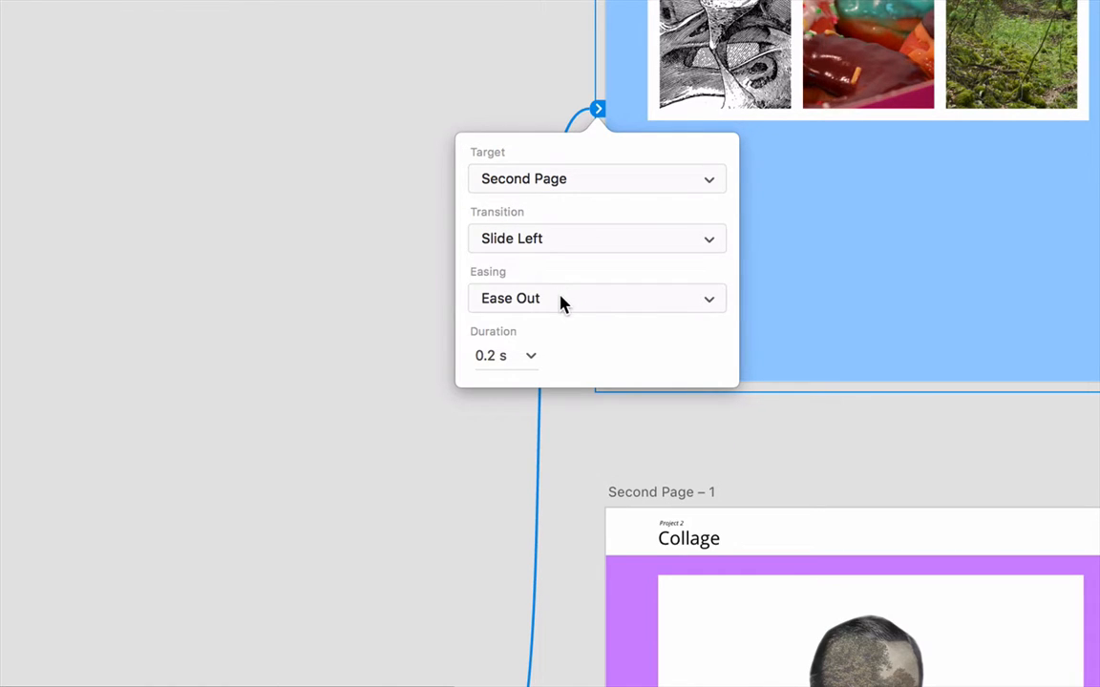
click(558, 300)
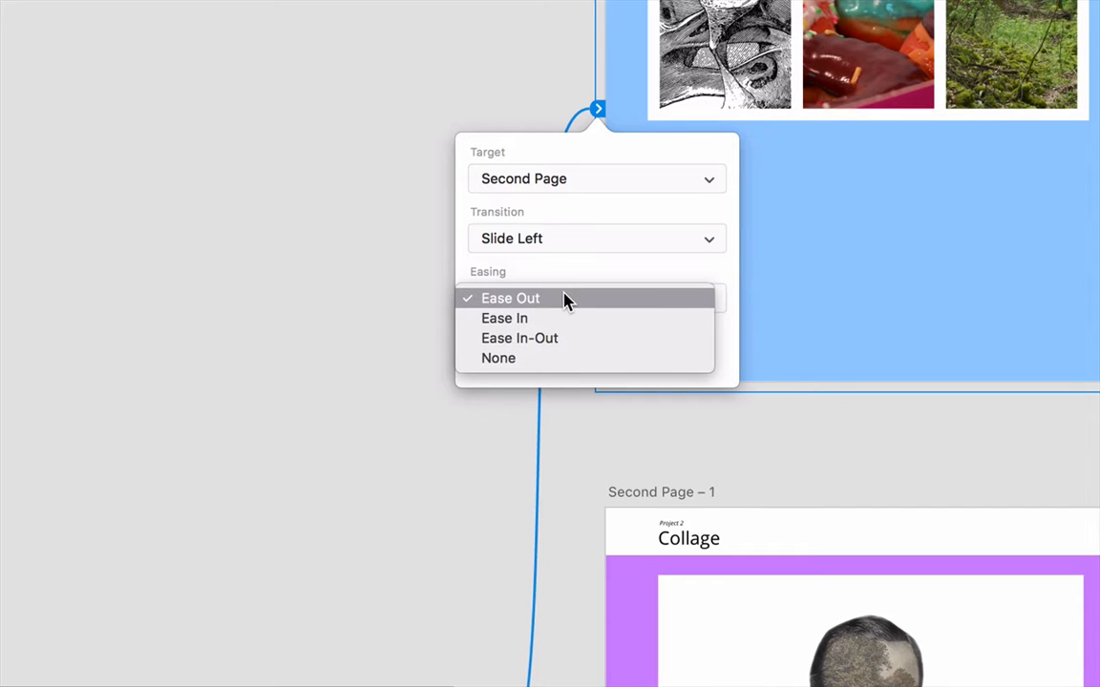
click(565, 300)
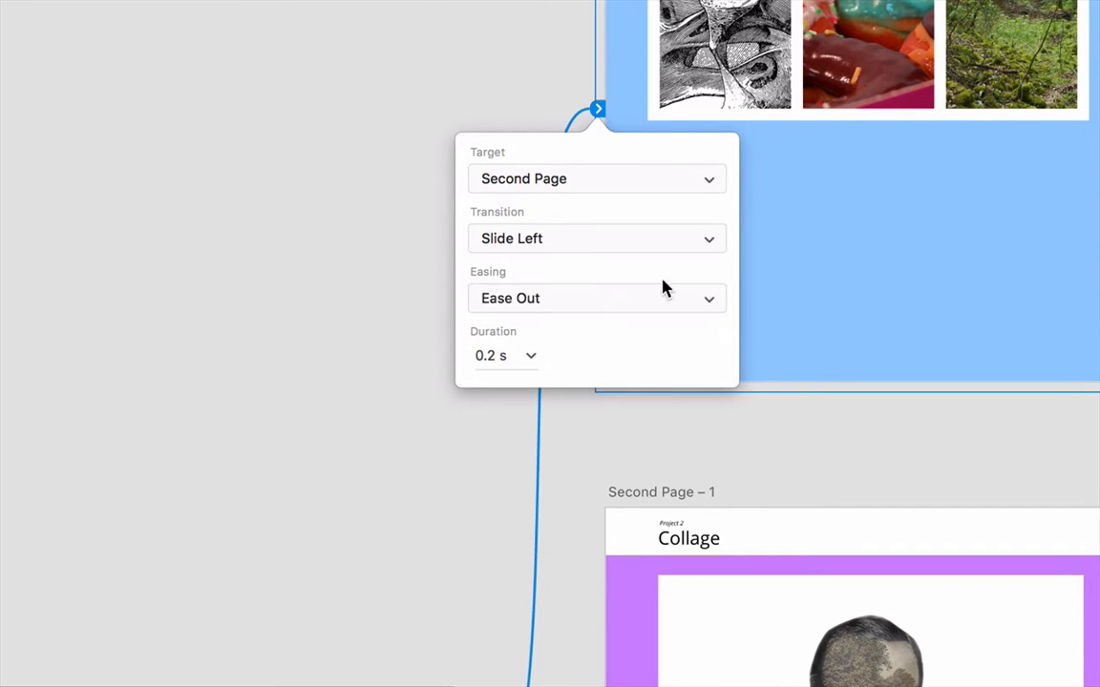
Link the purple Section2 on the Home Page to the Second Page – 1 artboard and deselect it.
scroll(809, 339, down, 6)
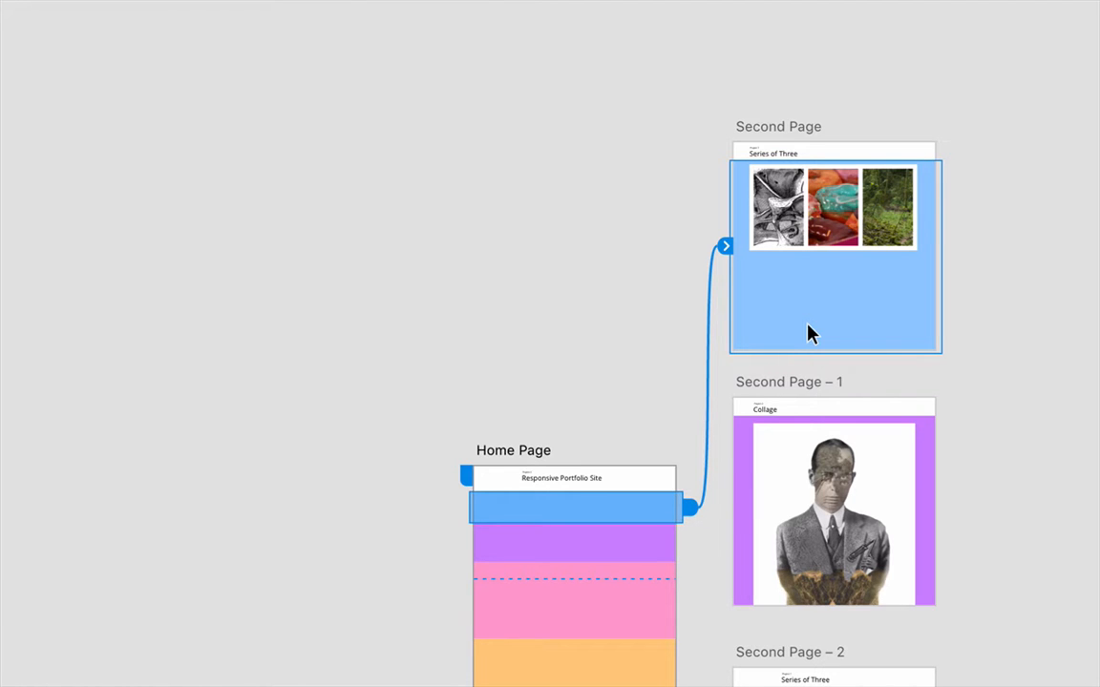
scroll(636, 281, down, 5)
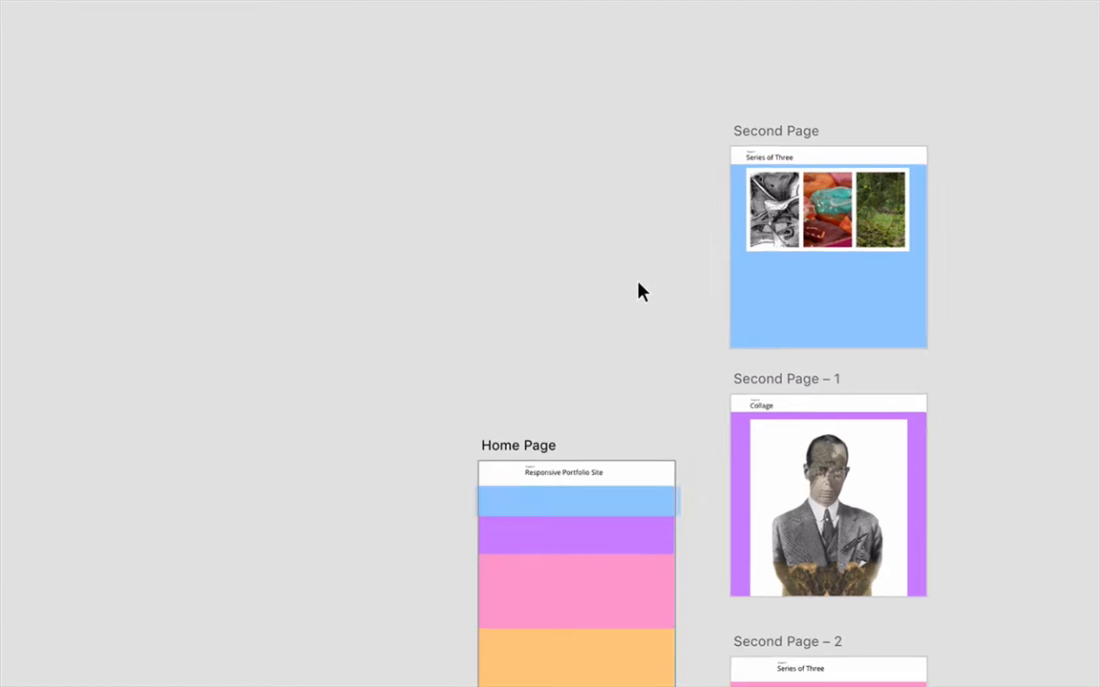
scroll(633, 306, up, 5)
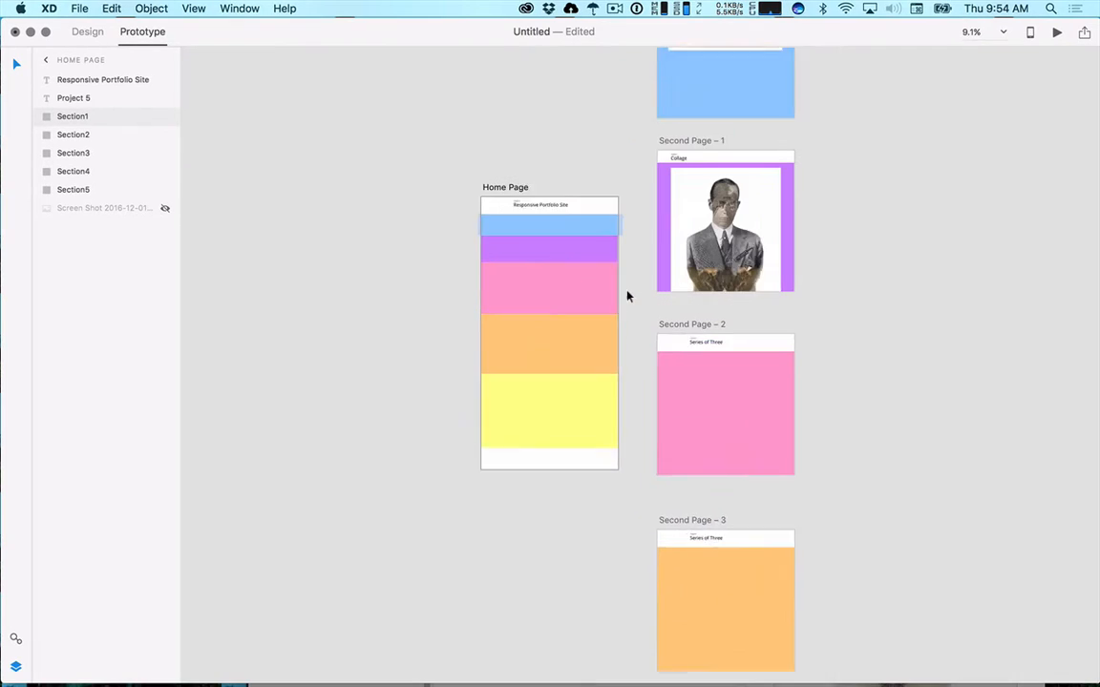
click(605, 250)
drag(619, 238, 677, 229)
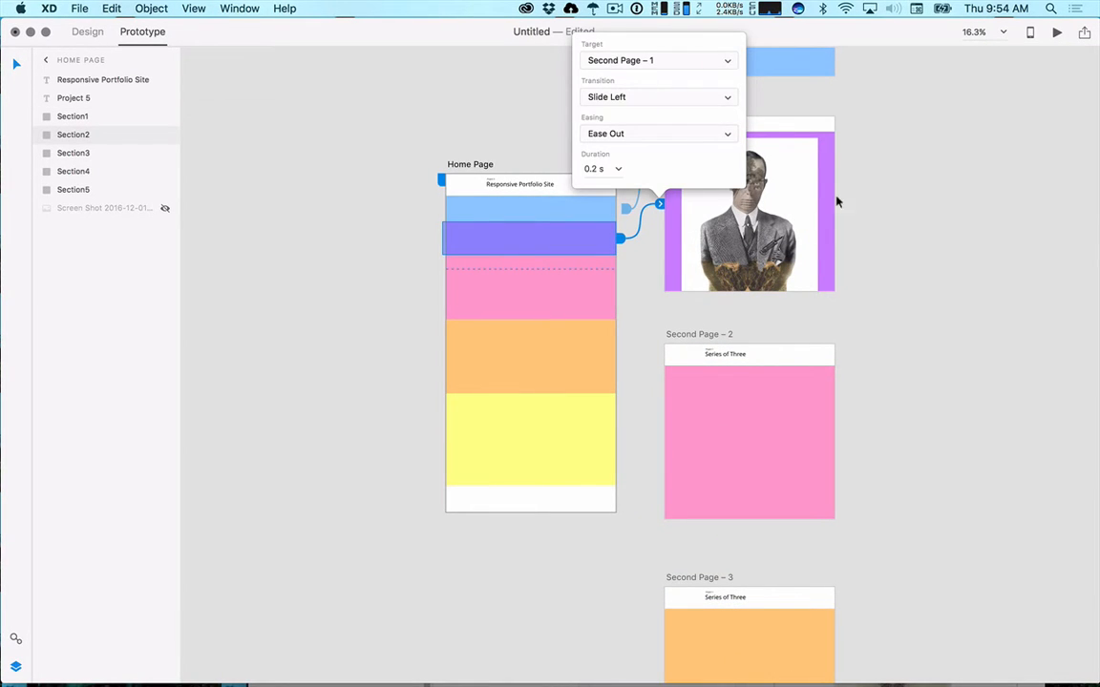
click(938, 230)
Link the Home Page's pink Section3 to Second Page – 2 and its orange Section4 to Second Page – 3.
click(604, 293)
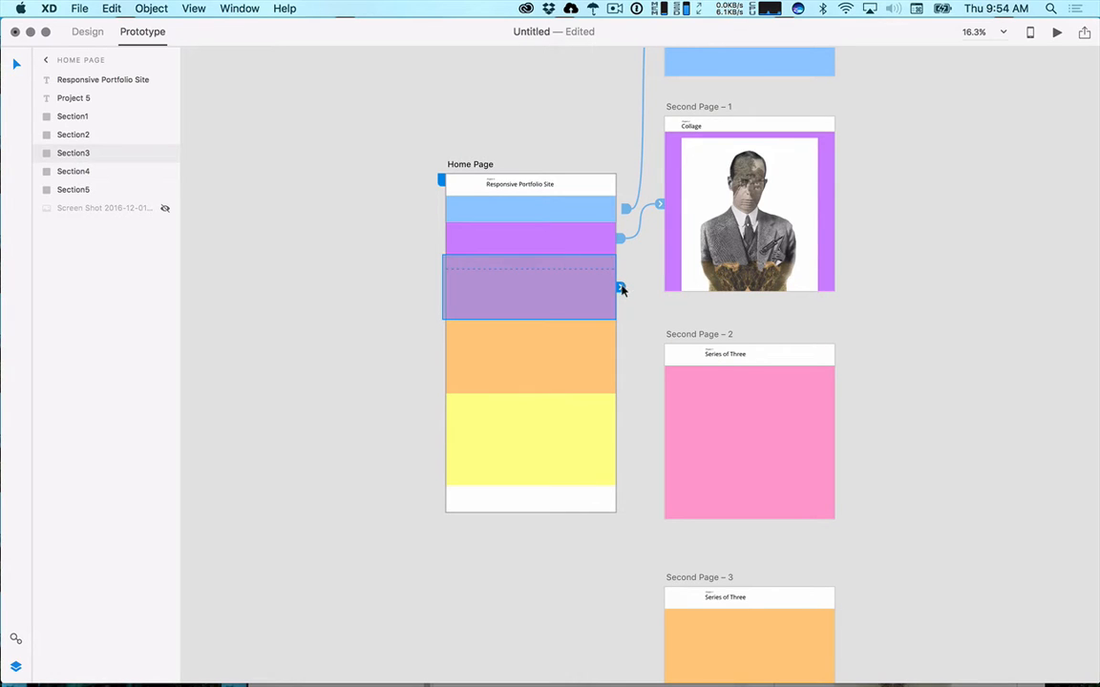
drag(620, 289, 711, 439)
click(1001, 420)
click(614, 365)
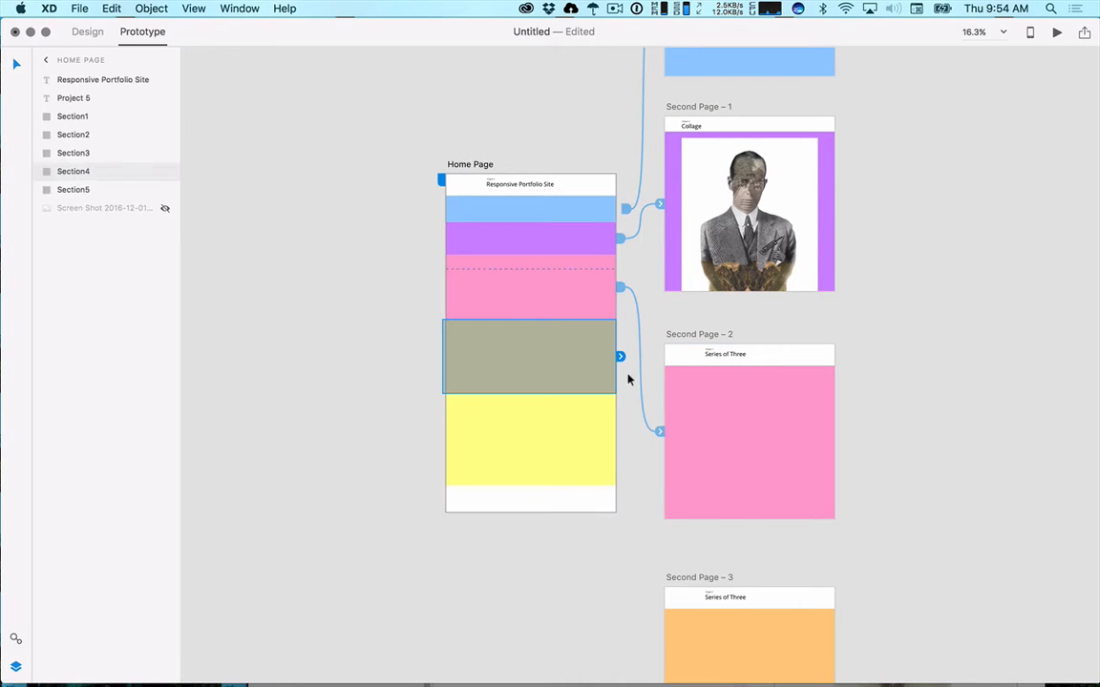
drag(620, 356, 692, 669)
click(904, 603)
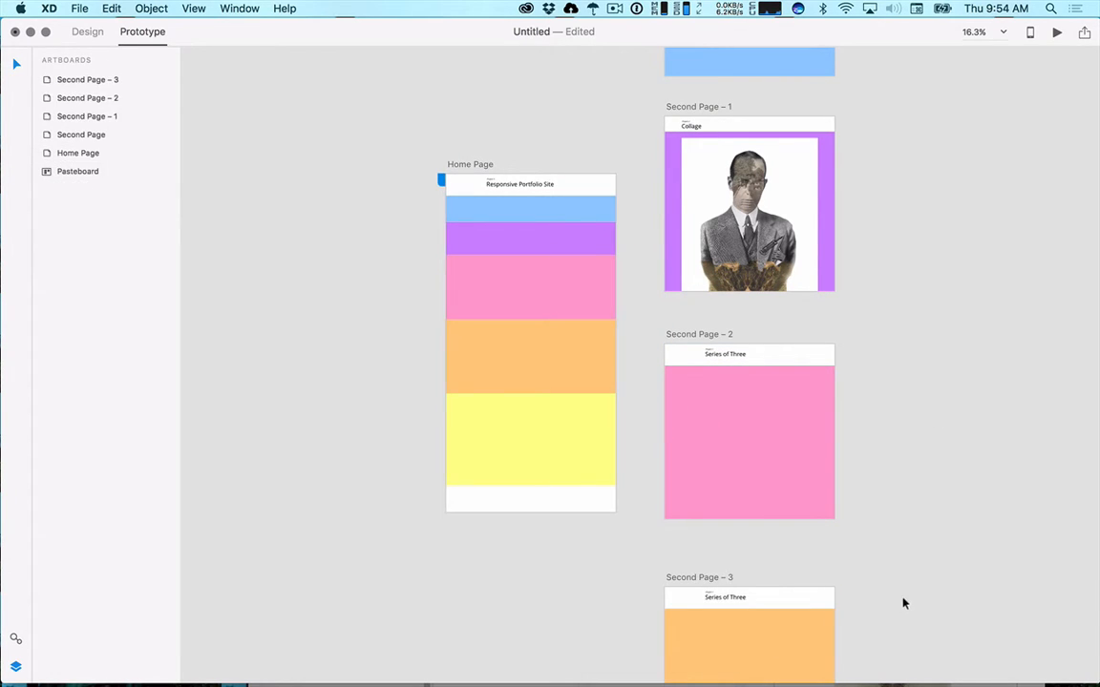
Preview the prototype, follow the blue section's link, look through the Series of Three page, and close the preview.
drag(915, 549, 699, 356)
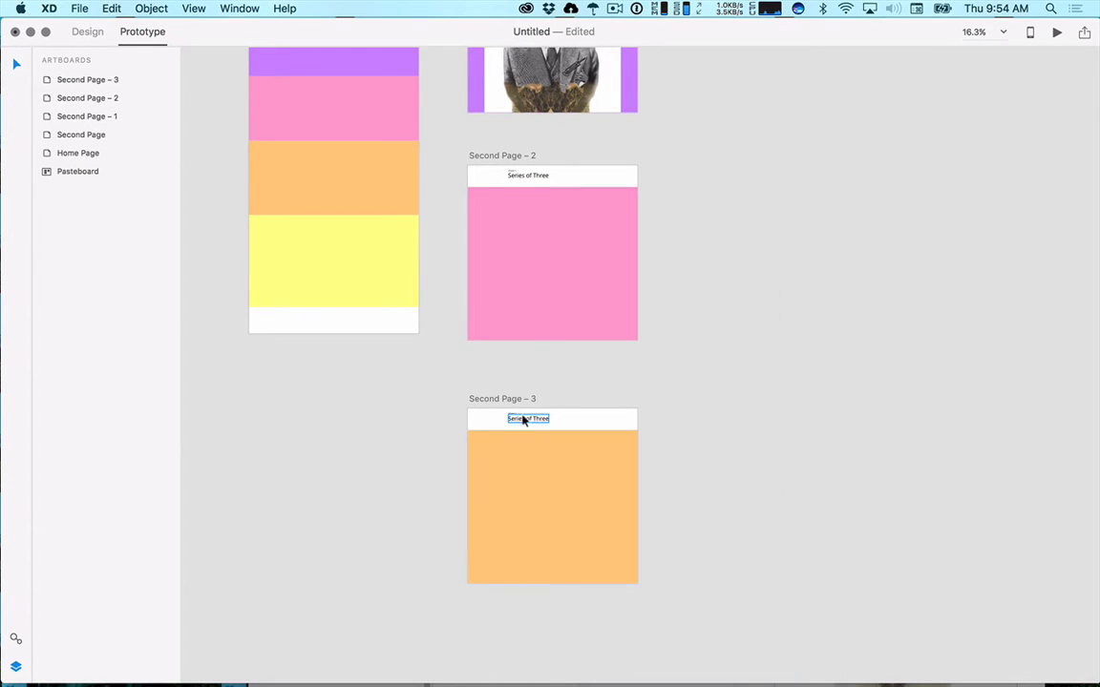
drag(832, 176, 906, 388)
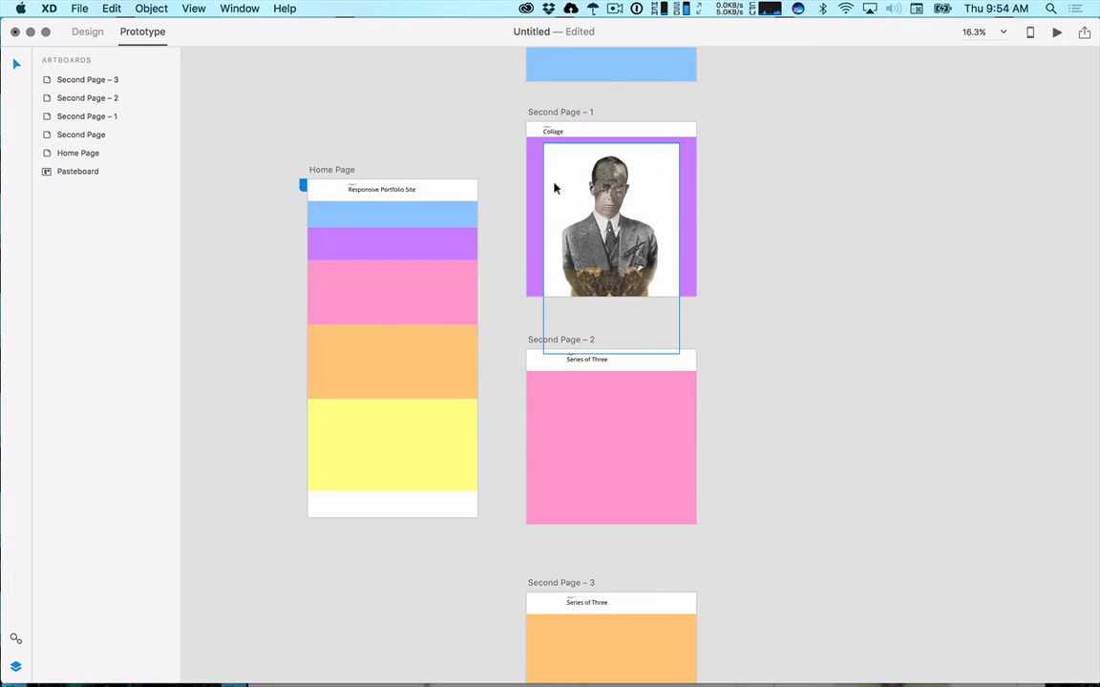
drag(895, 241, 898, 363)
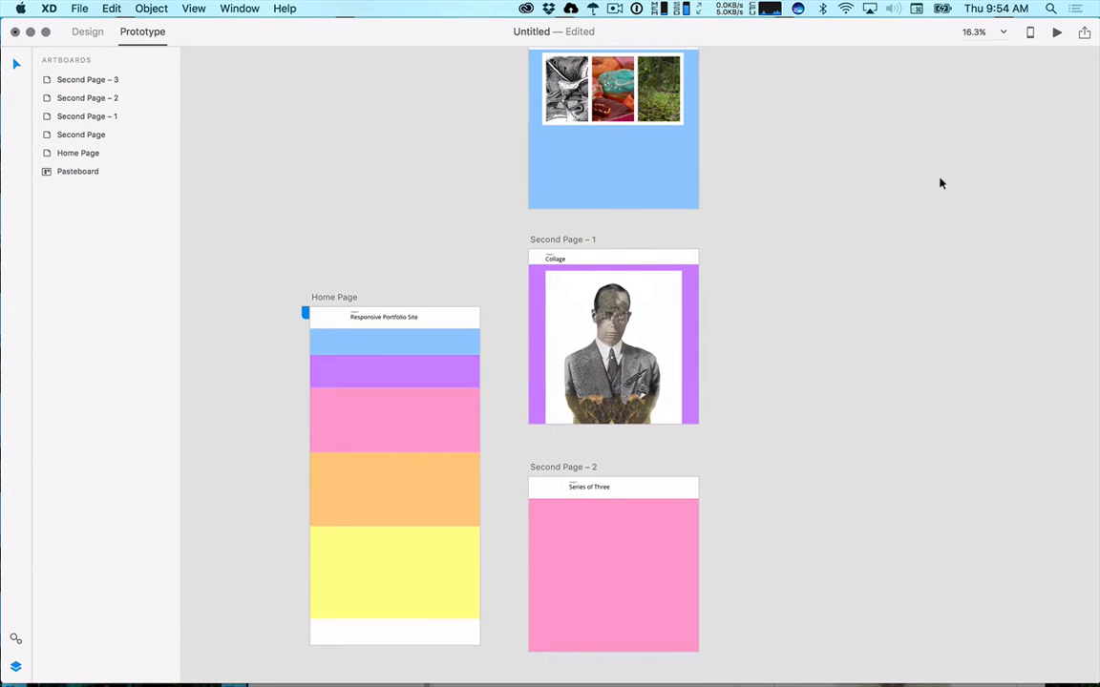
click(1056, 34)
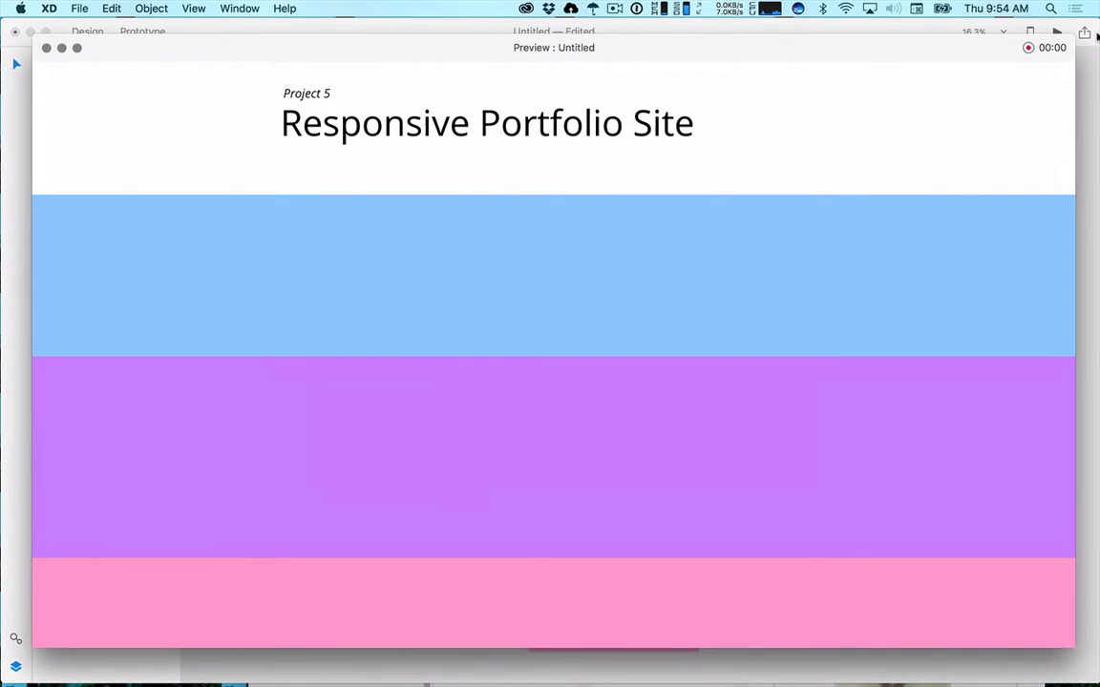
click(535, 277)
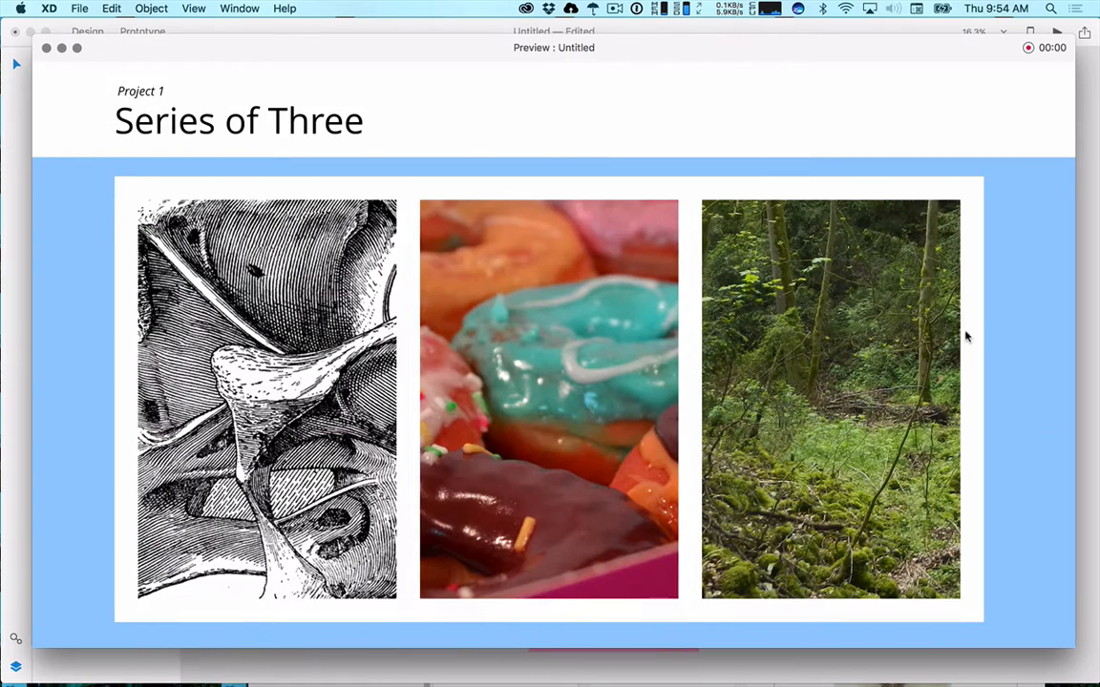
scroll(120, 299, down, 10)
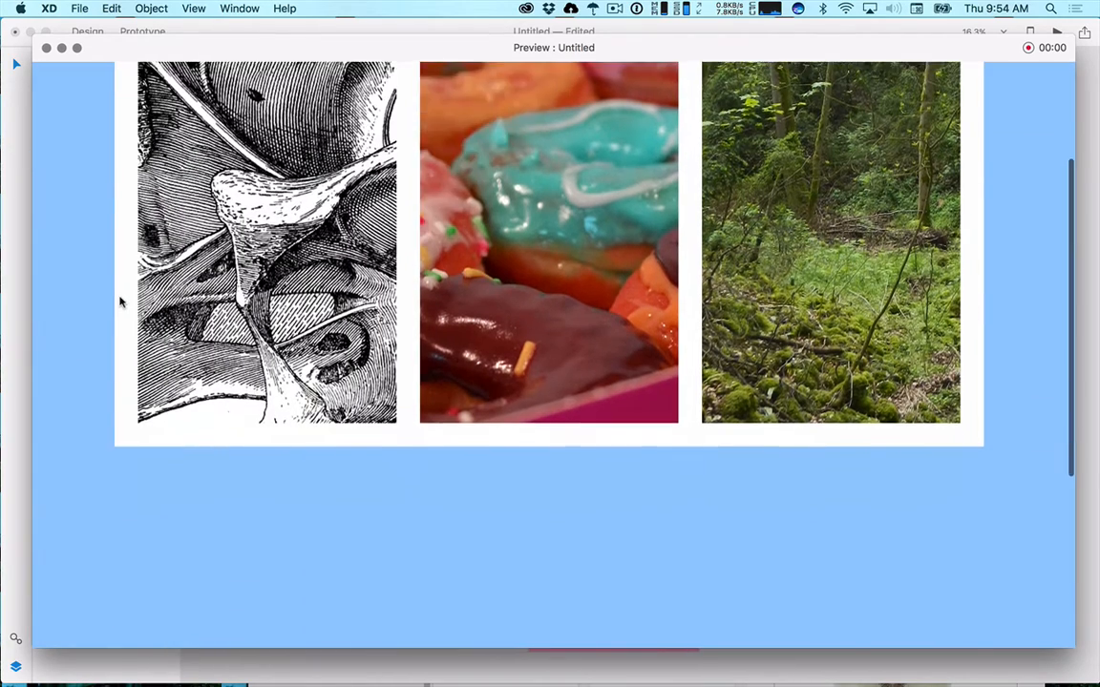
scroll(116, 275, up, 10)
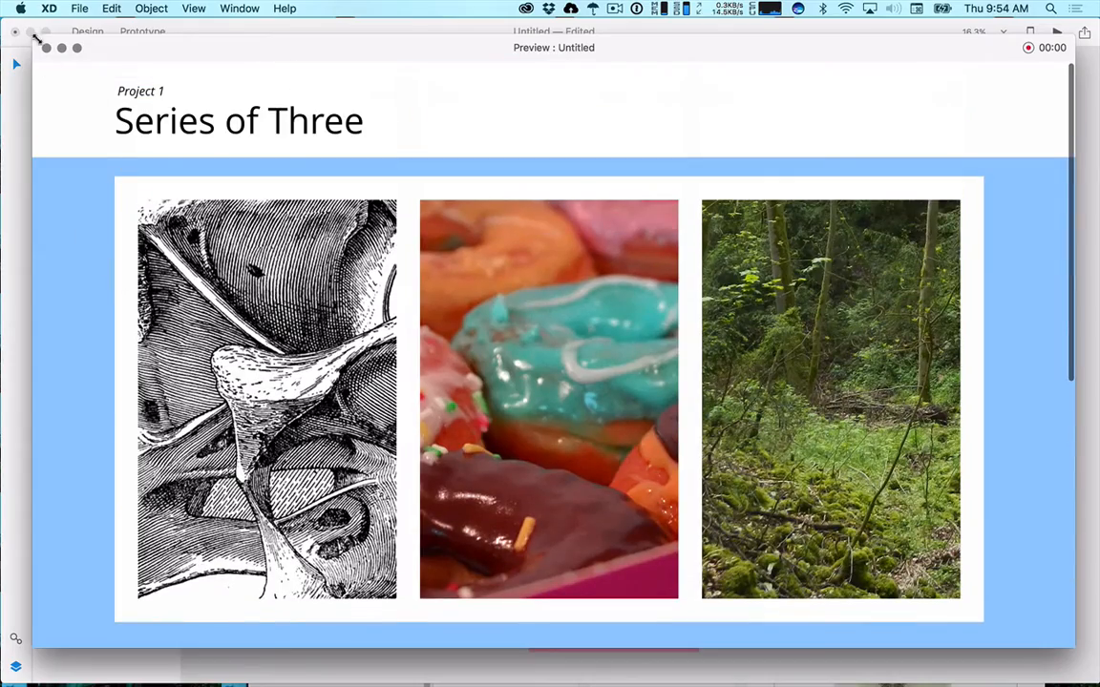
click(46, 47)
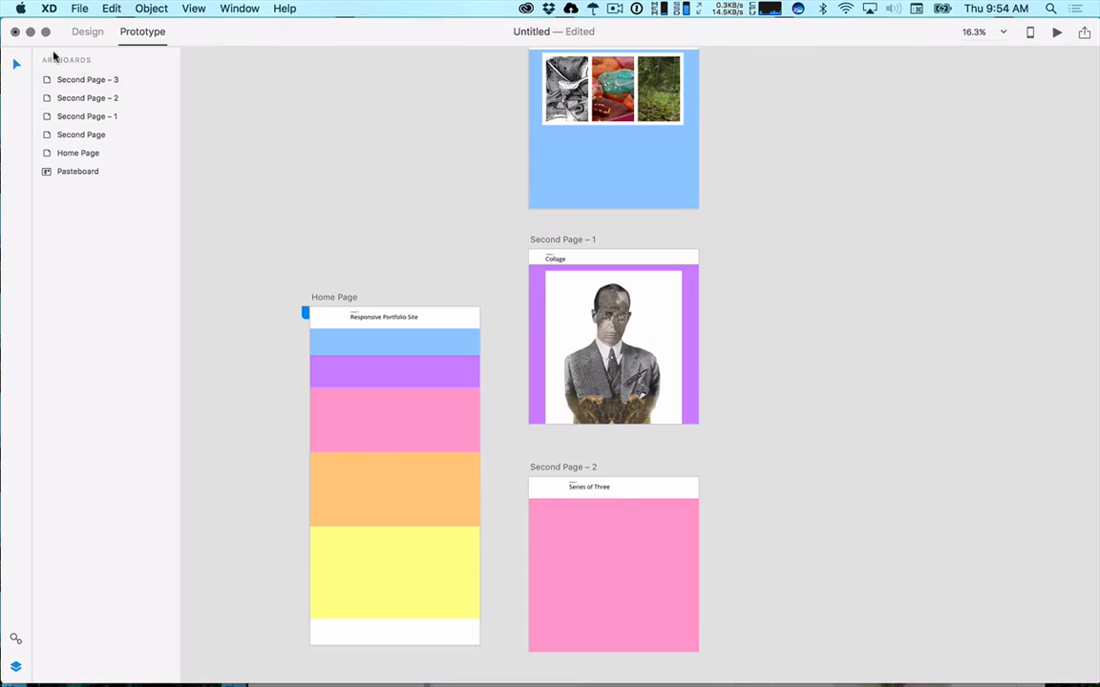
Preview the prototype again, follow the purple section's link to check the Collage page, and close the preview.
click(1056, 34)
click(328, 418)
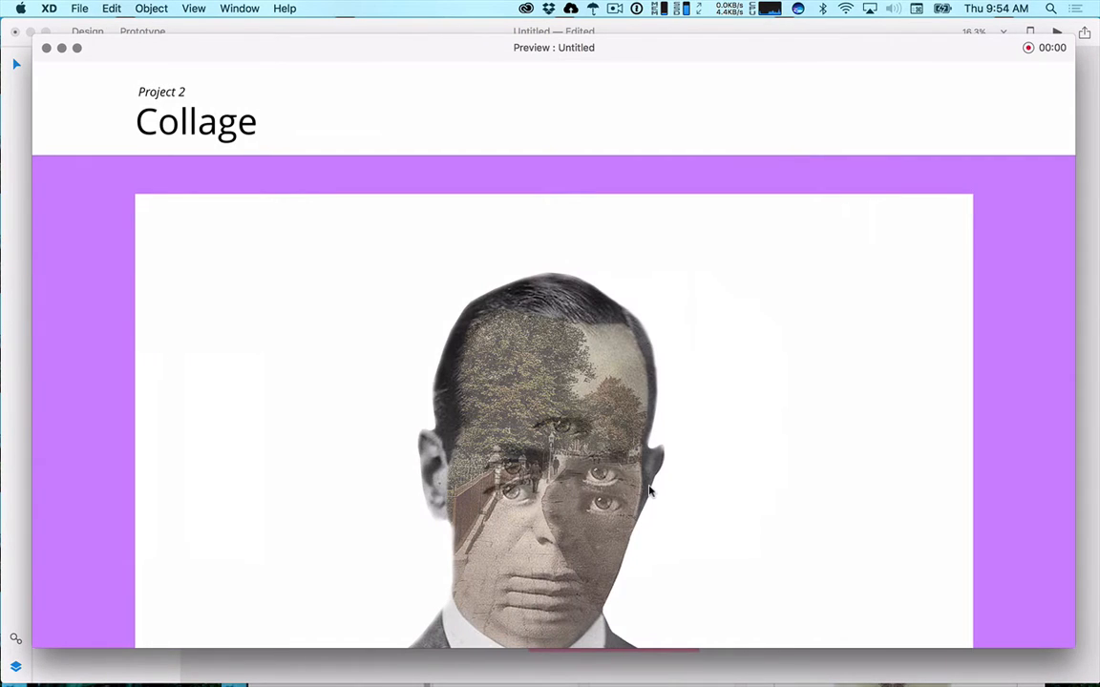
click(46, 48)
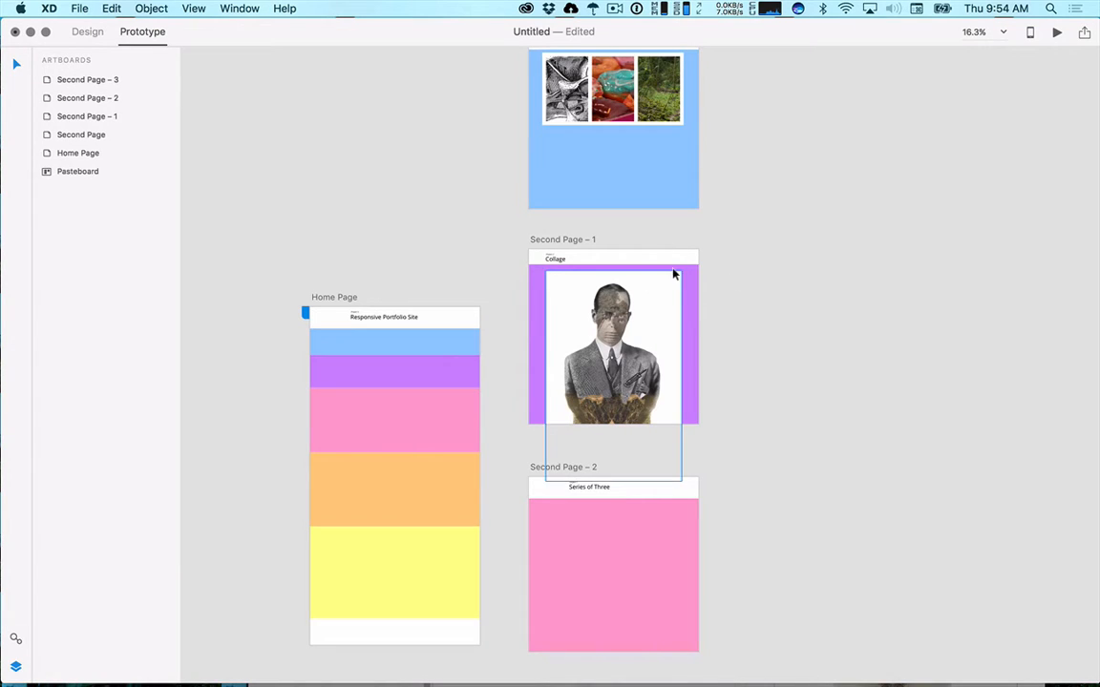
Return to design mode and draw an open left-pointing chevron with the Pen tool beside the Collage title on Second Page – 1, starting at about X 67, Y 45.
scroll(673, 275, up, 5)
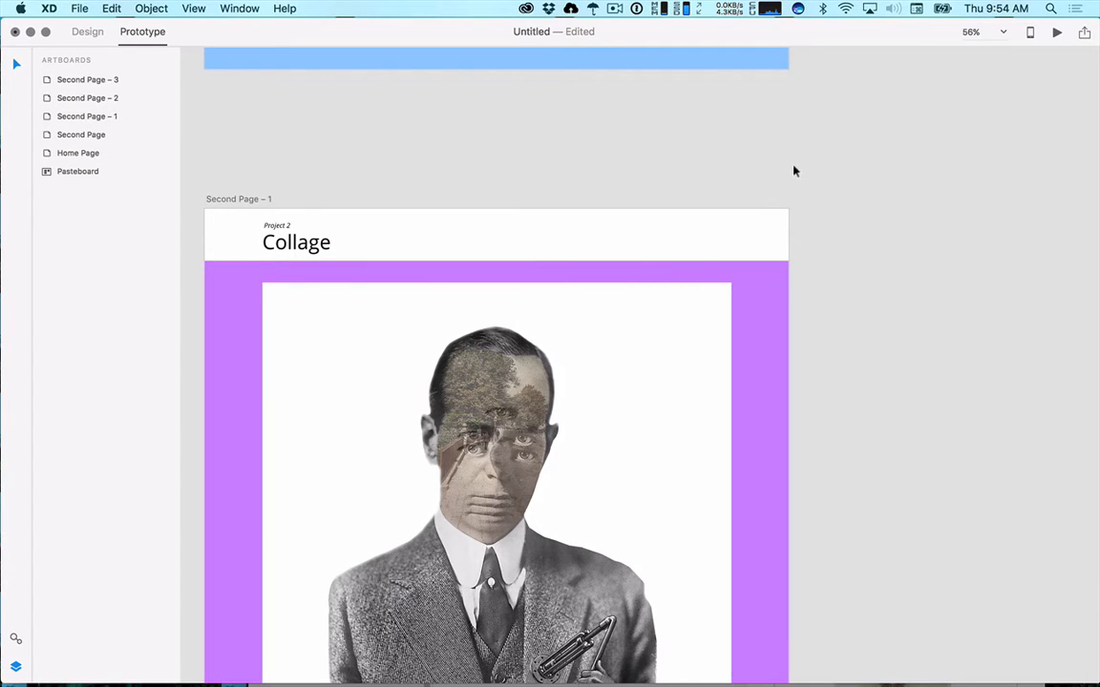
click(87, 32)
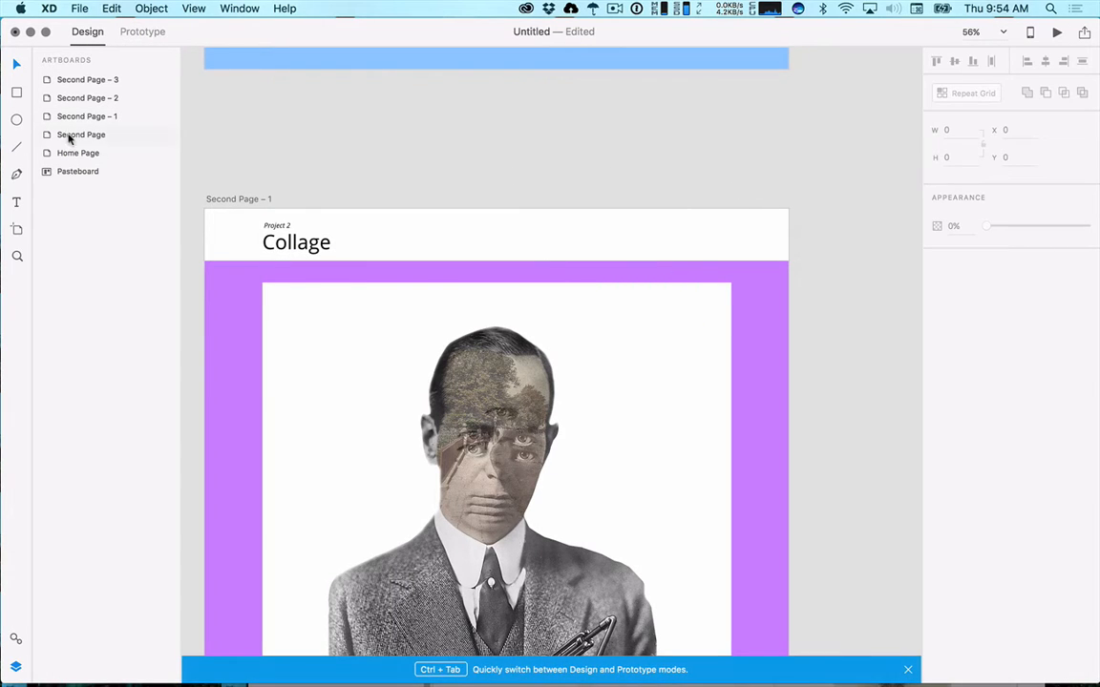
click(16, 119)
click(19, 146)
click(18, 176)
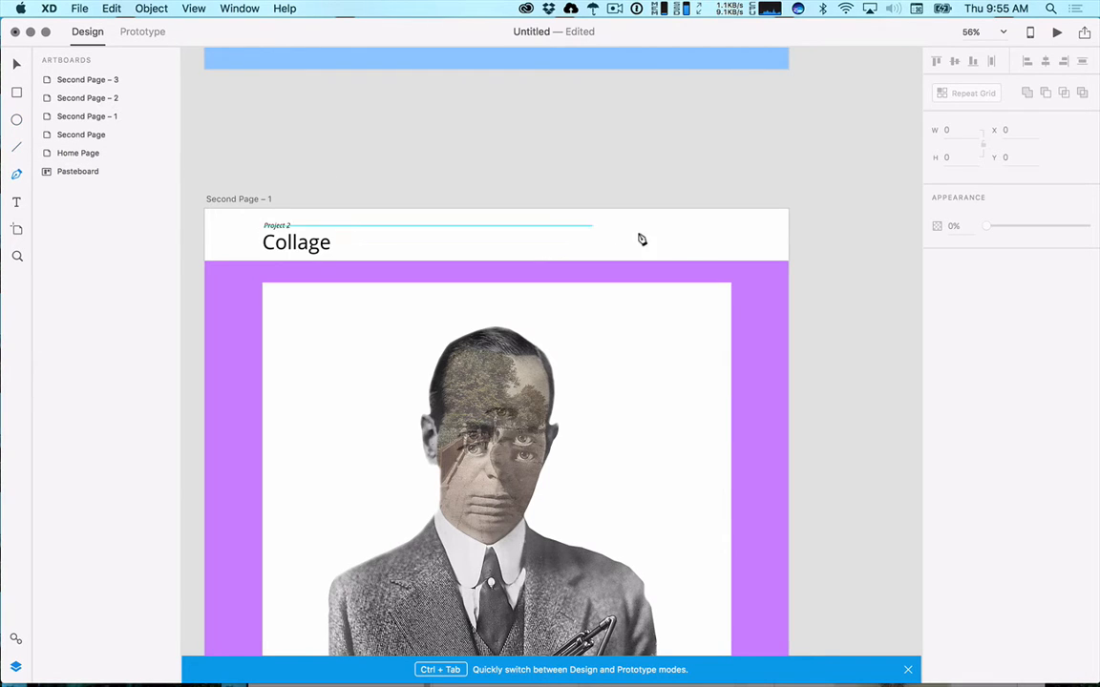
scroll(641, 238, up, 5)
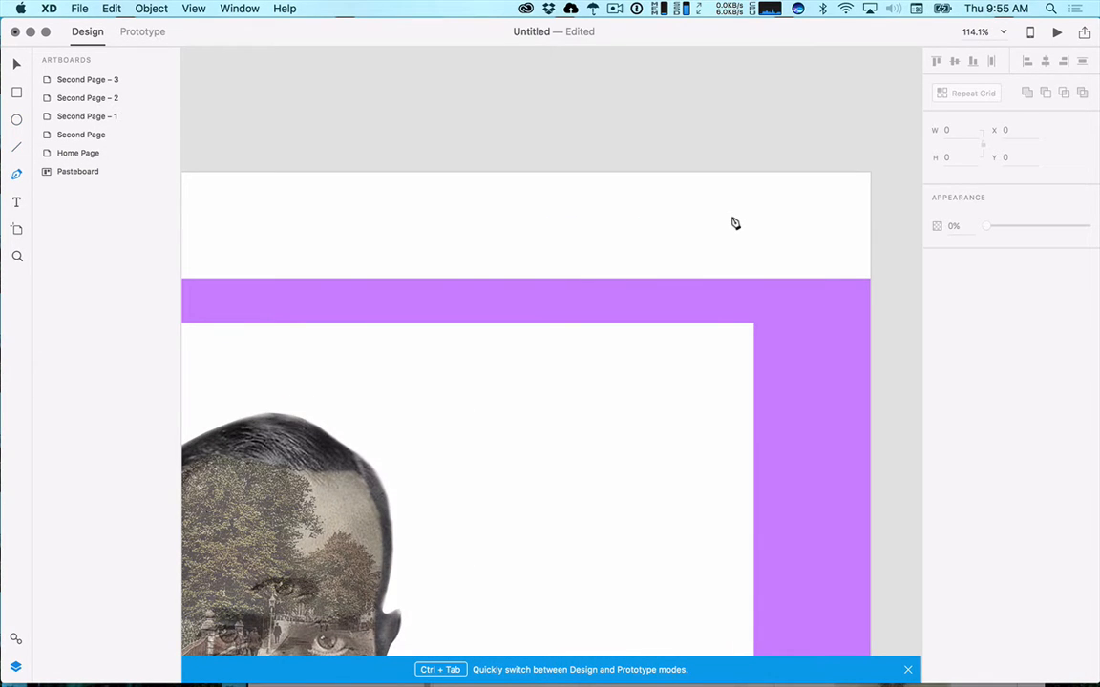
drag(506, 226, 831, 274)
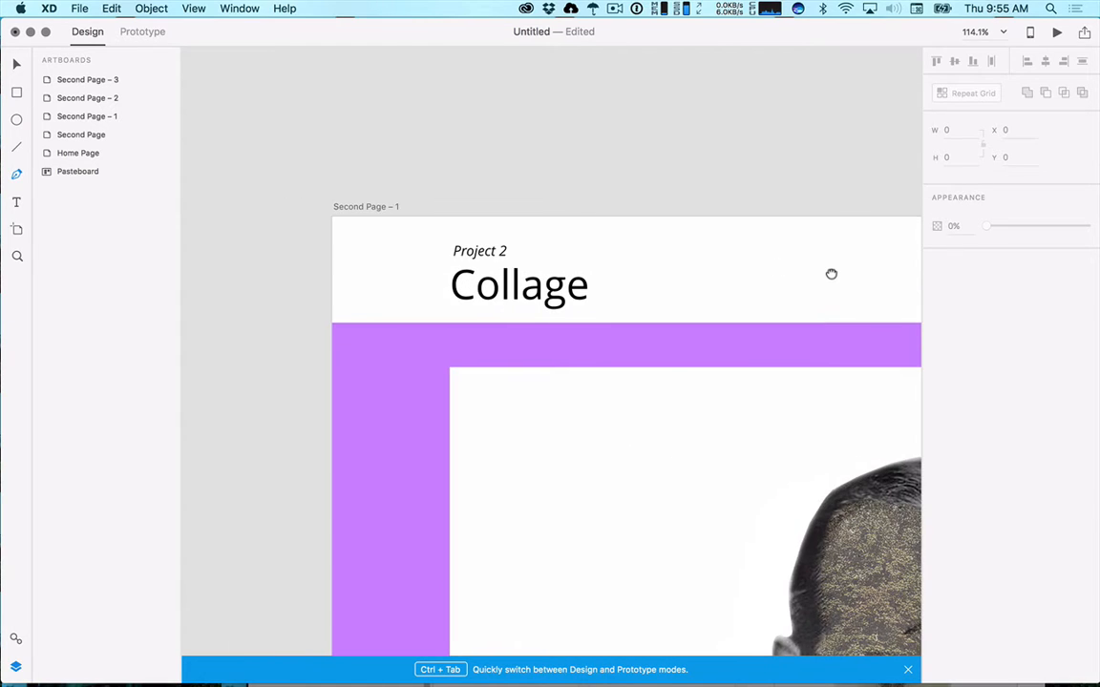
click(390, 257)
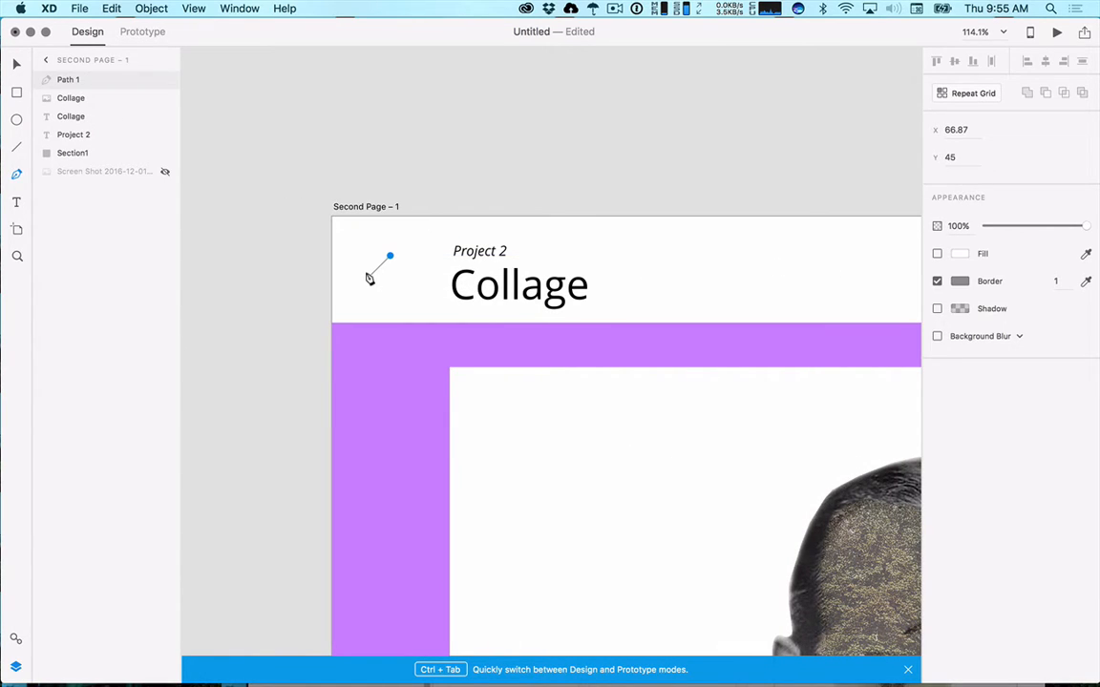
click(370, 277)
click(391, 297)
key(Escape)
Set the chevron path's border width to 5.
click(1065, 281)
text(5)
key(Tab)
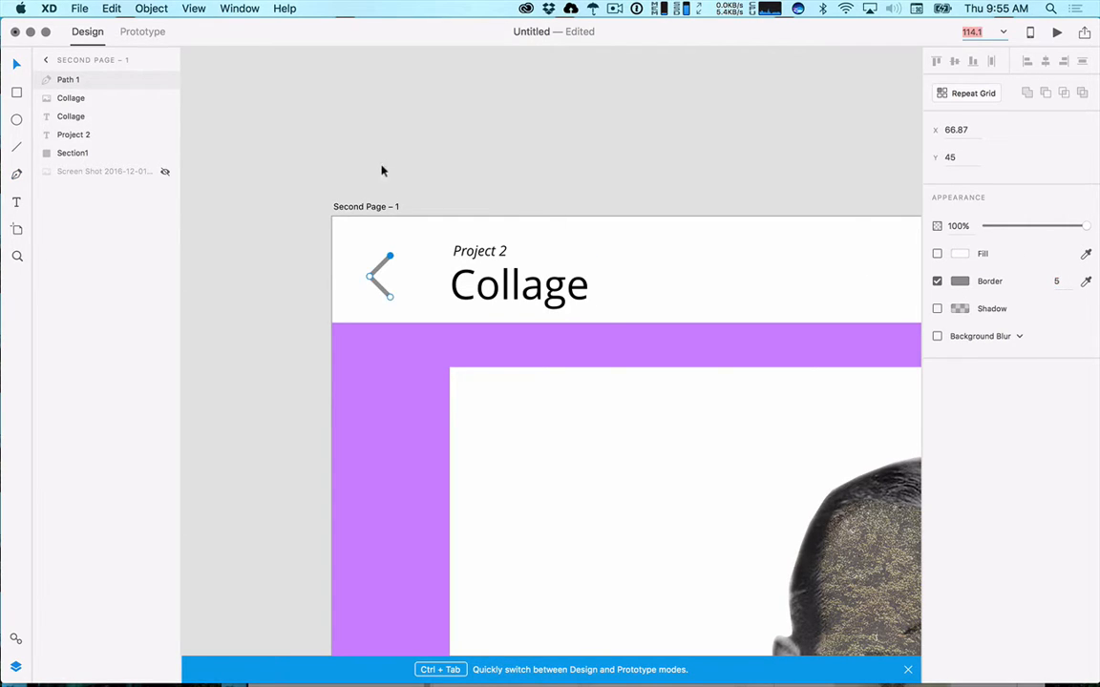
Resize the chevron on Second Page – 1 to about 14 by 28, at about X 49, Y 50 beside the Collage title.
click(461, 190)
click(385, 265)
drag(392, 255, 383, 272)
click(452, 177)
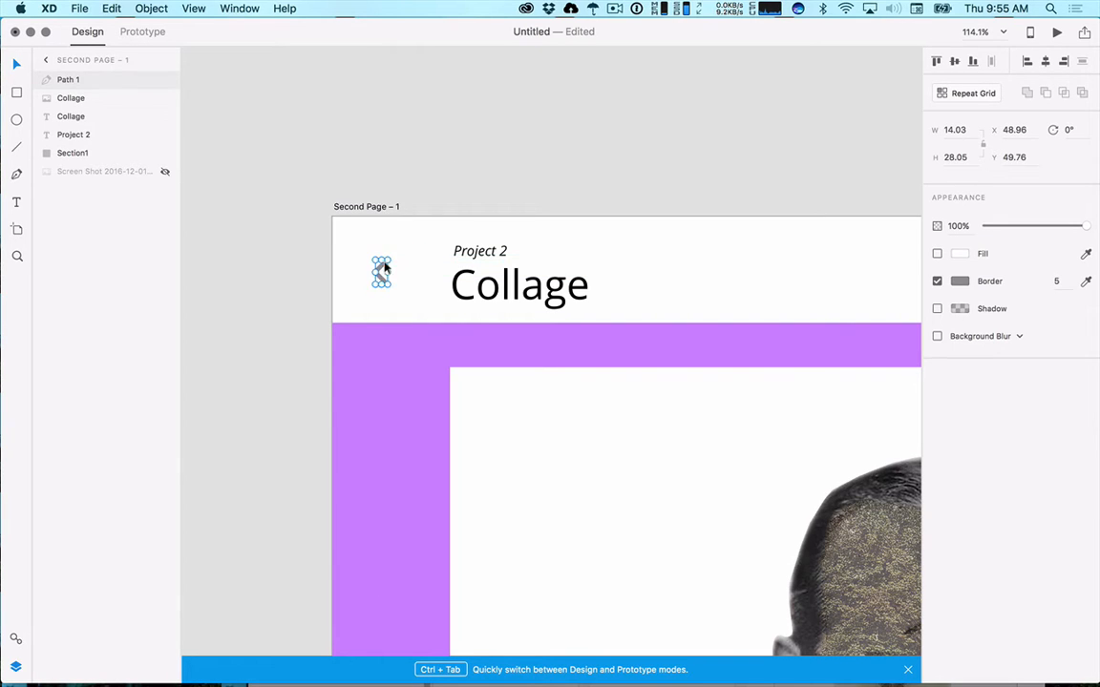
click(672, 240)
Change the chevron's border colour to a lighter grey.
click(380, 272)
click(959, 281)
drag(802, 283, 735, 214)
click(665, 145)
Create a symbol from the chevron on Second Page – 1.
scroll(665, 145, down, 8)
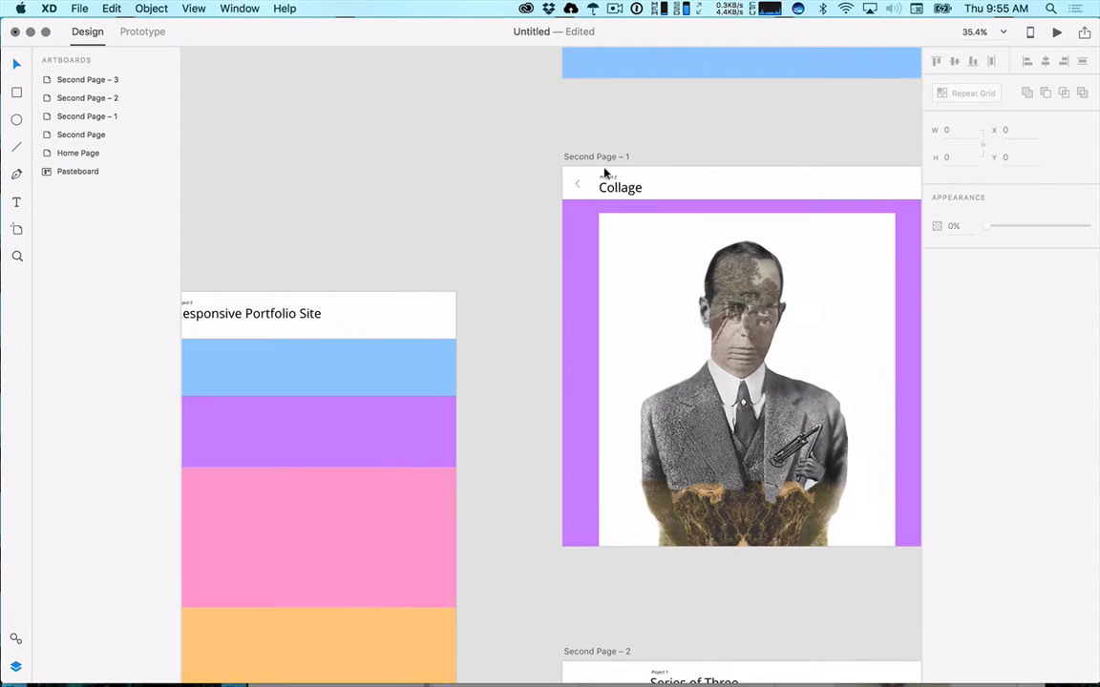
click(578, 184)
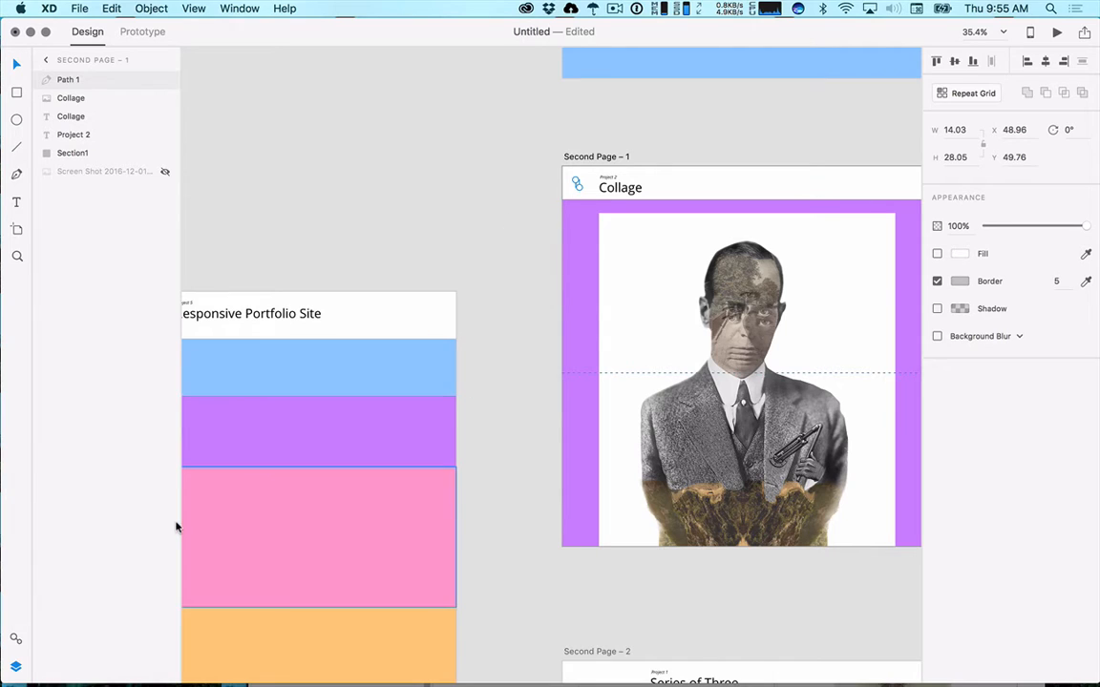
scroll(577, 183, up, 5)
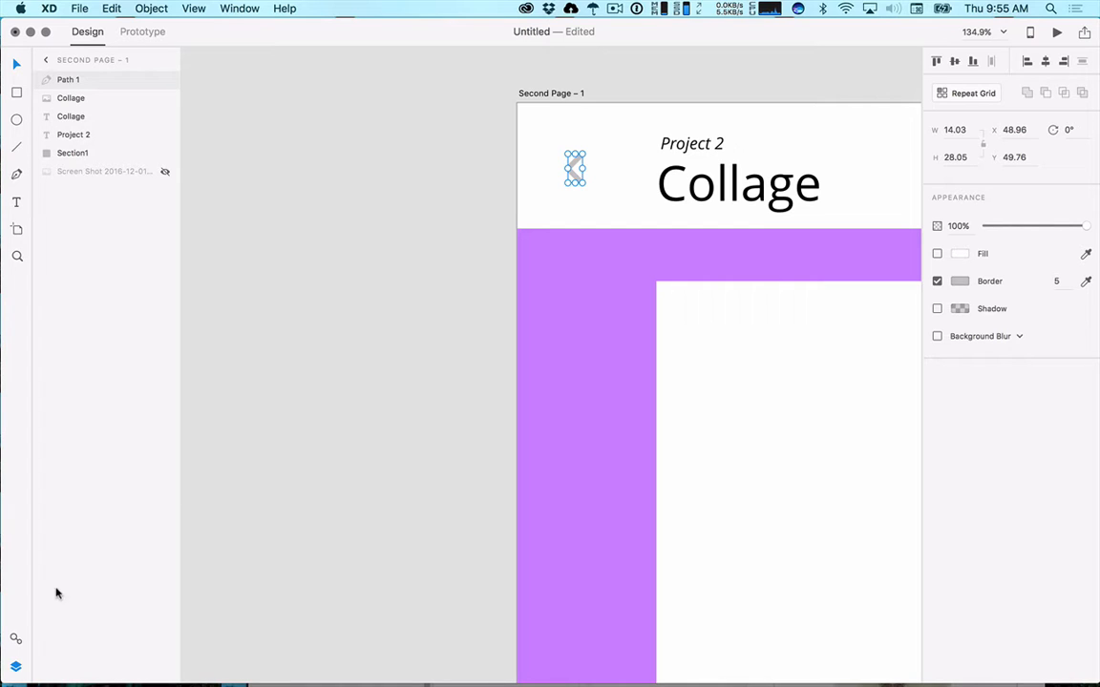
click(15, 639)
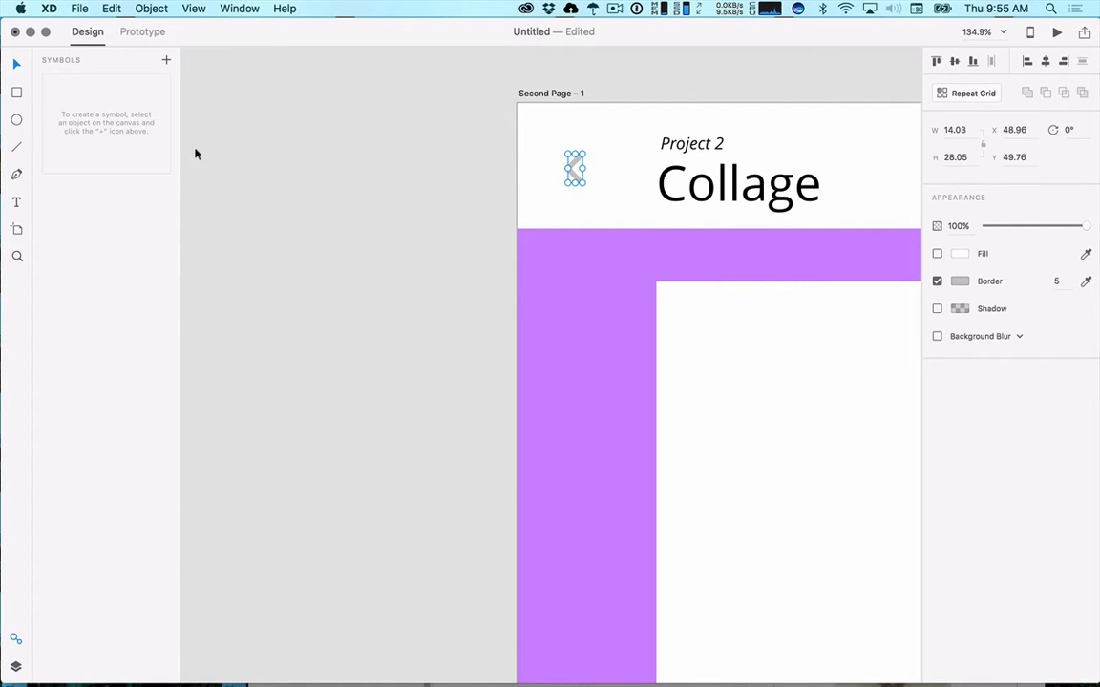
click(166, 61)
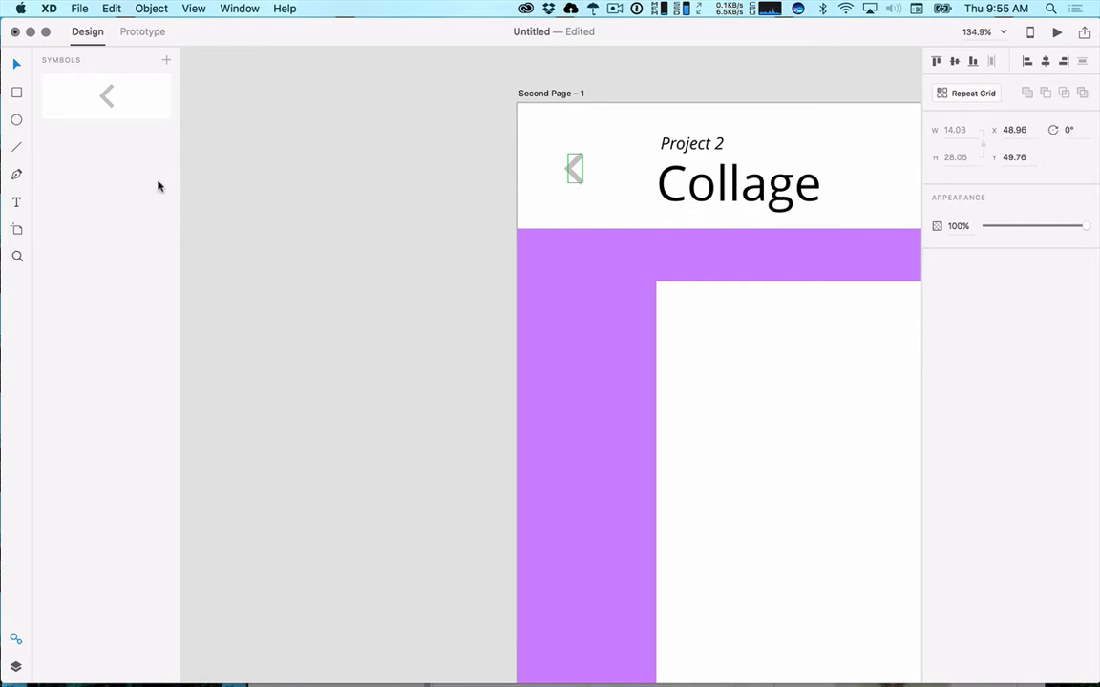
Place the chevron symbol beside the Series of Three title on the blue Second Page, at X 34, Y 49.
scroll(425, 306, down, 3)
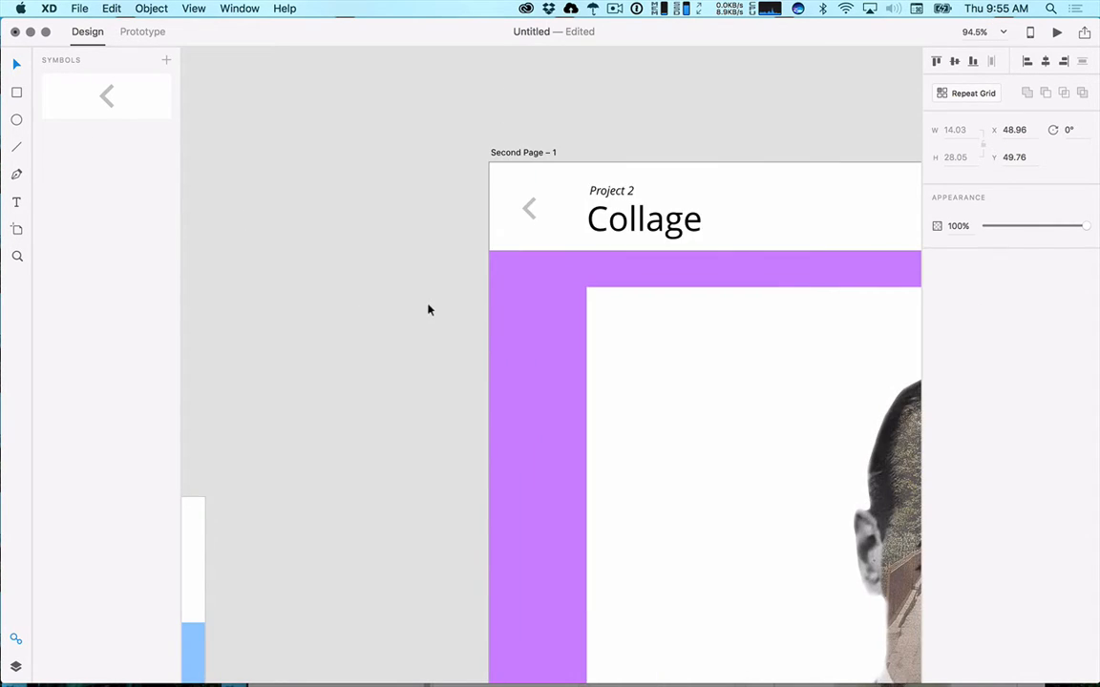
drag(648, 200, 604, 549)
scroll(433, 238, up, 10)
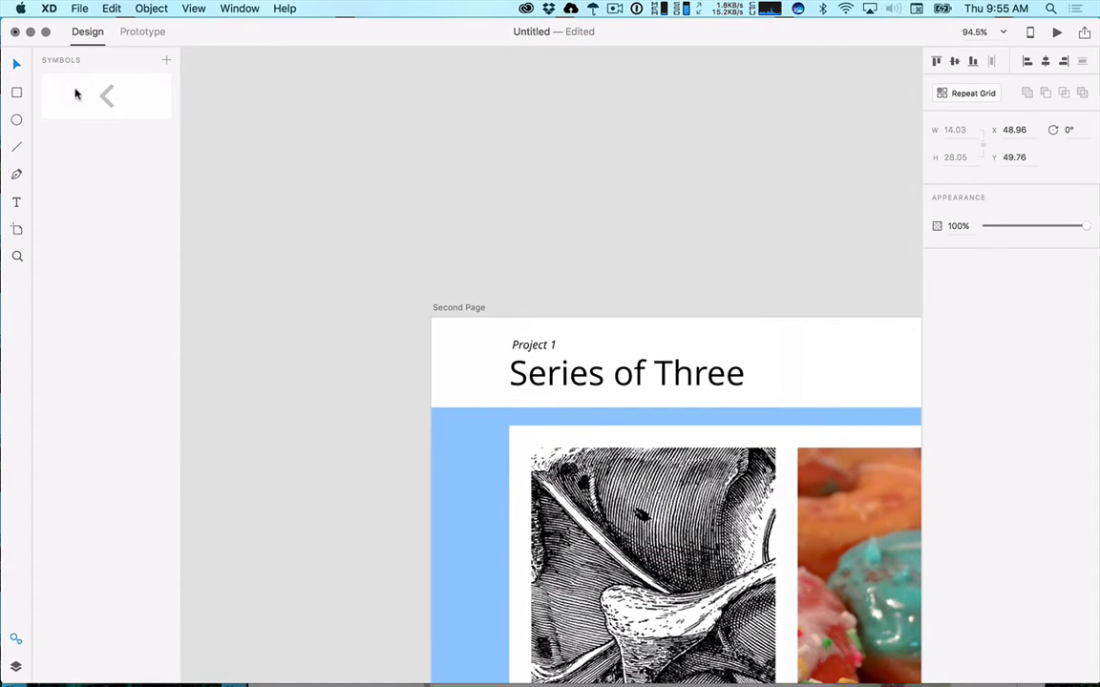
drag(80, 88, 461, 374)
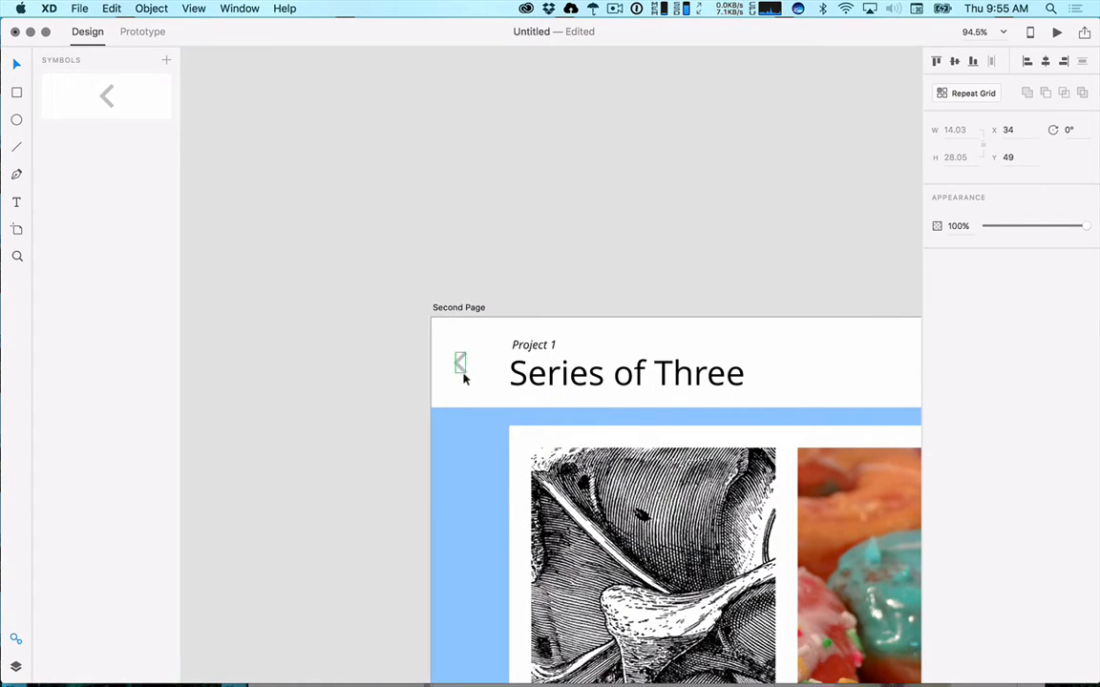
click(339, 373)
Place the chevron symbol in the header of the pink Second Page – 2, at X 51, Y 72.
scroll(347, 482, down, 1)
scroll(347, 482, down, 3)
scroll(319, 500, down, 10)
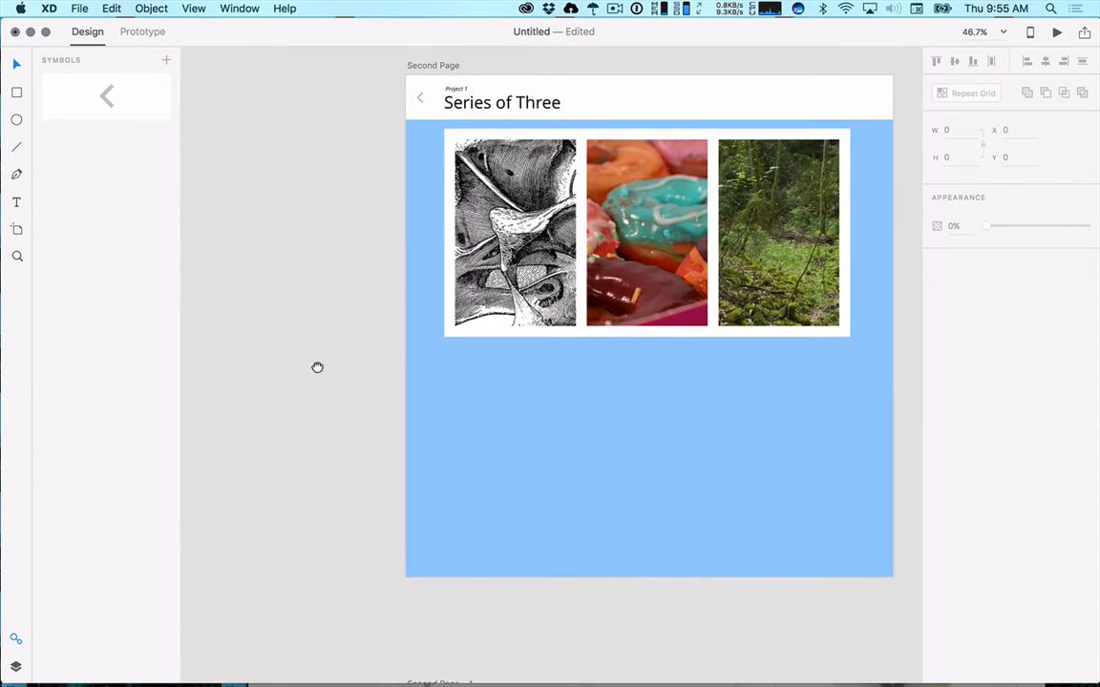
scroll(323, 148, down, 5)
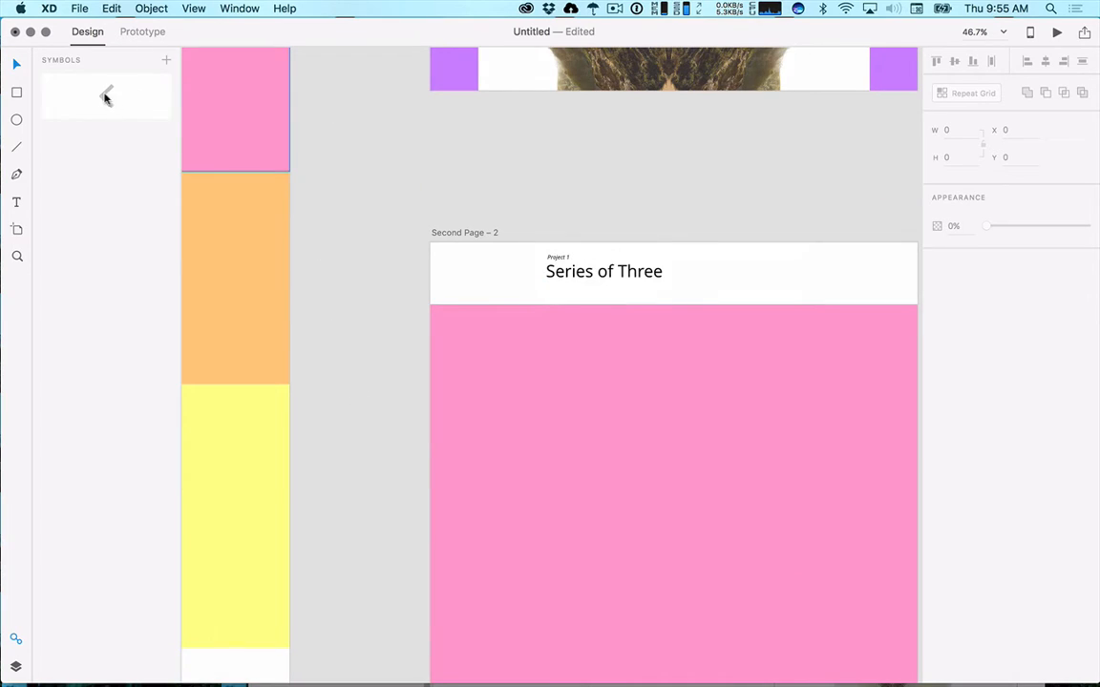
drag(105, 96, 415, 326)
Place the chevron symbol in the header of the orange Second Page – 3, at X 53, Y 79.
scroll(415, 325, down, 15)
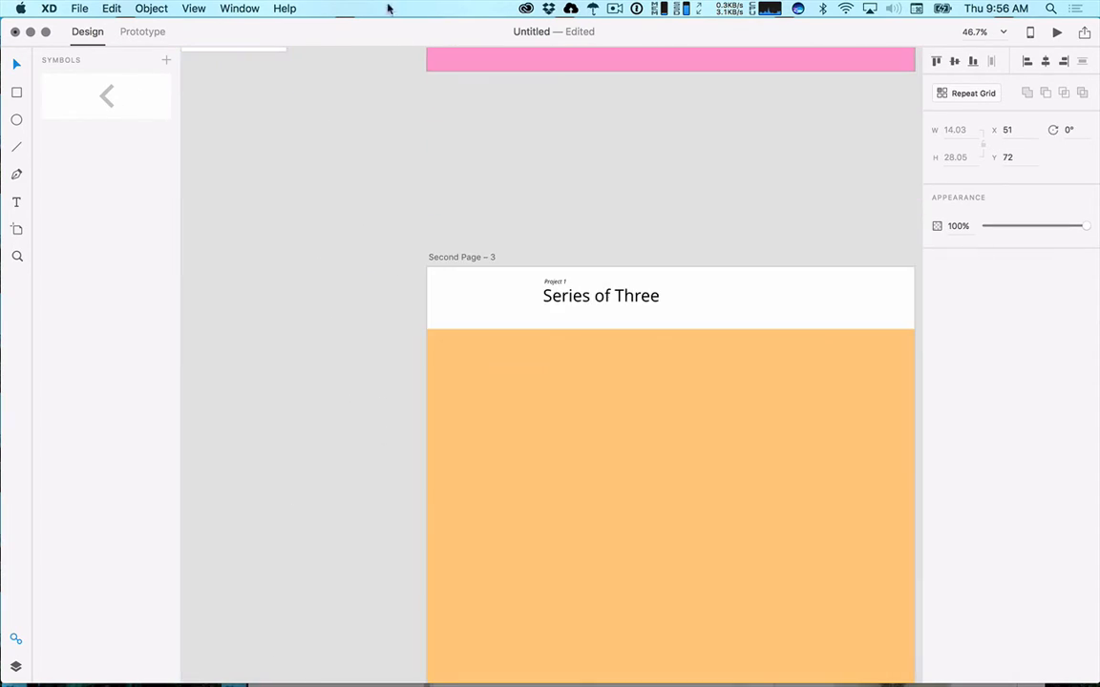
drag(107, 95, 447, 301)
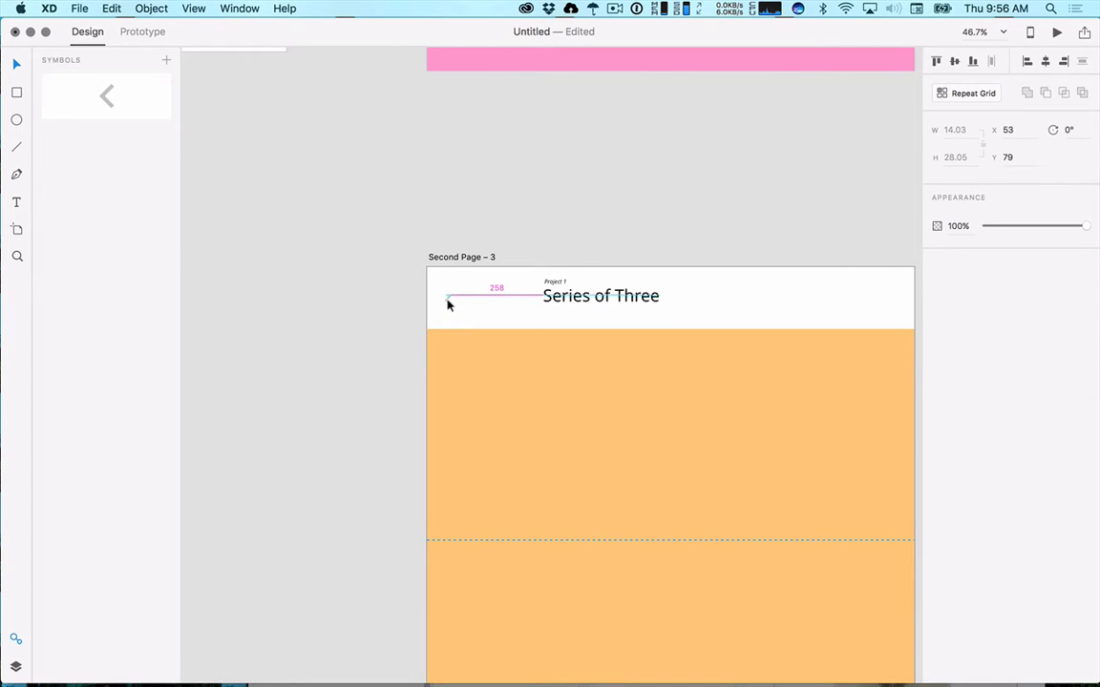
click(404, 306)
Move the Project 1 and Series of Three text closer to the arrow on Second Page – 3 and Second Page – 2, the latter to X 146, Y 46.
drag(581, 310, 520, 305)
click(388, 295)
scroll(542, 341, up, 10)
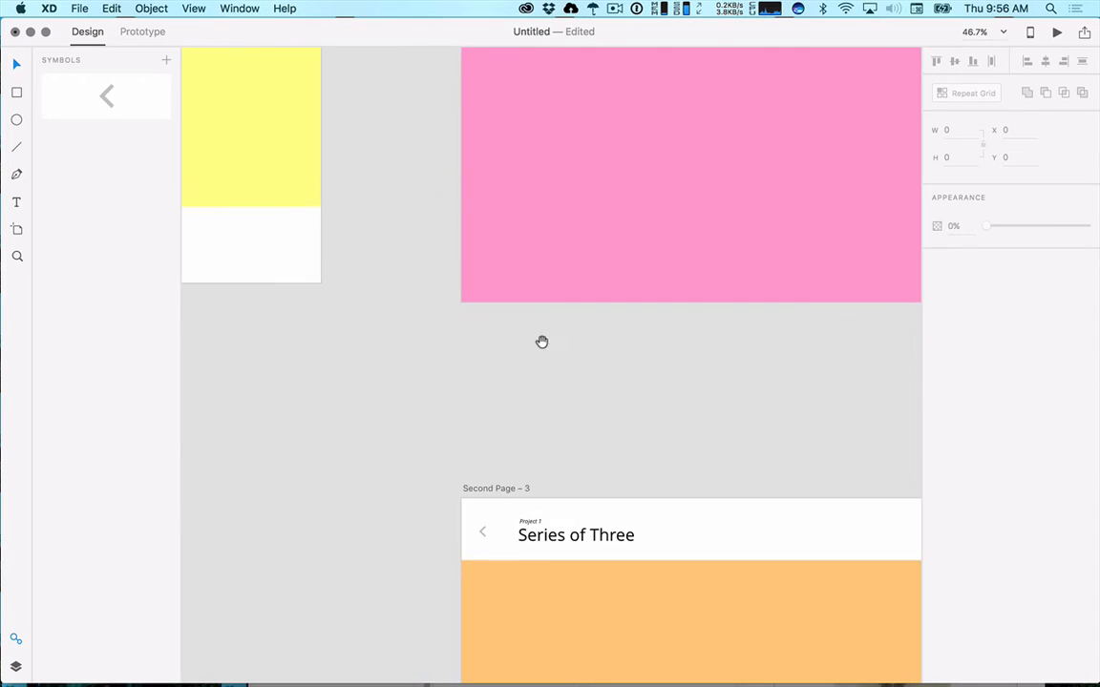
drag(611, 281, 542, 281)
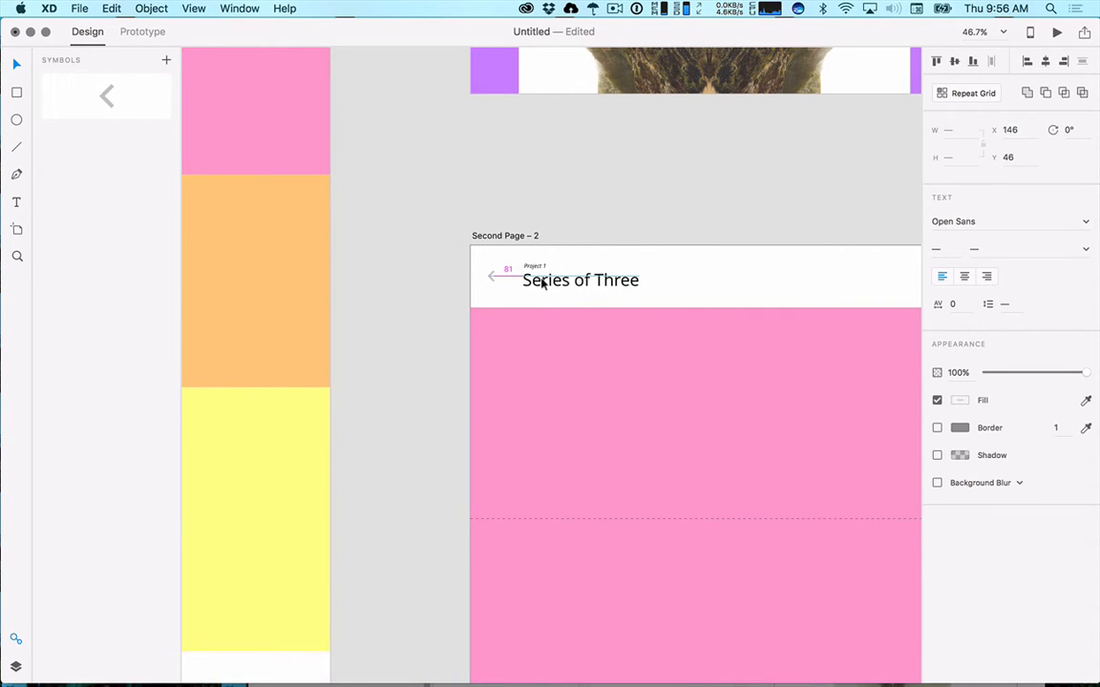
click(382, 289)
Switch to prototype mode and link the back arrow on the blue Second Page to the Home Page.
scroll(390, 238, down, 5)
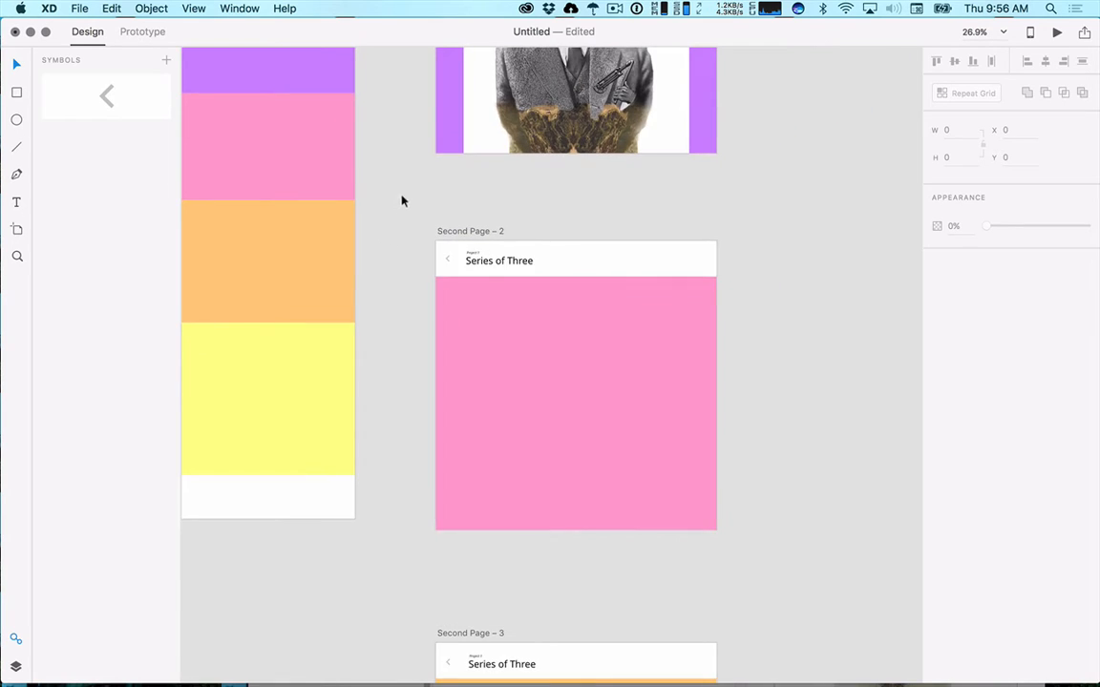
drag(412, 215, 431, 456)
drag(391, 126, 398, 333)
click(148, 31)
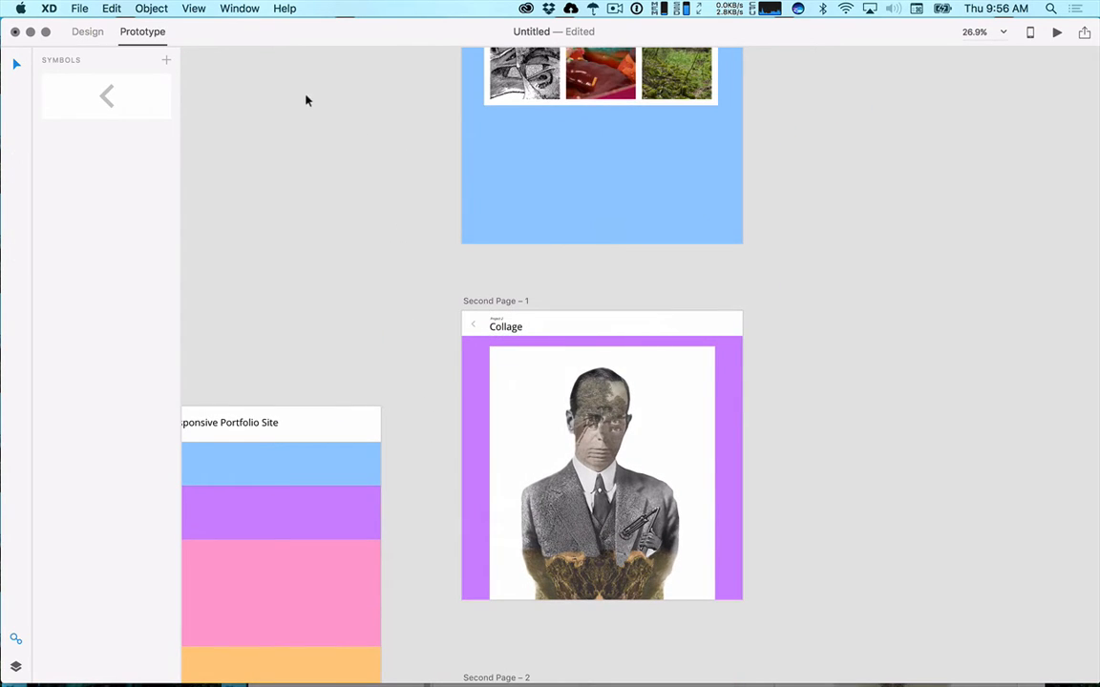
drag(342, 60, 380, 351)
click(507, 262)
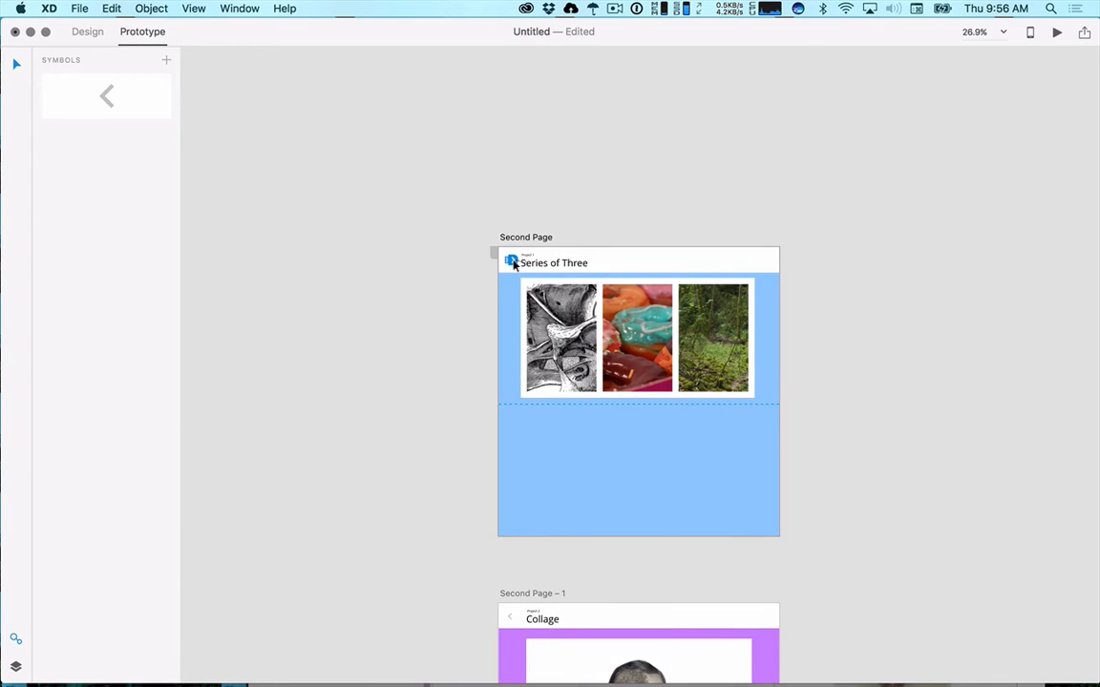
drag(449, 372, 474, 159)
scroll(488, 198, down, 3)
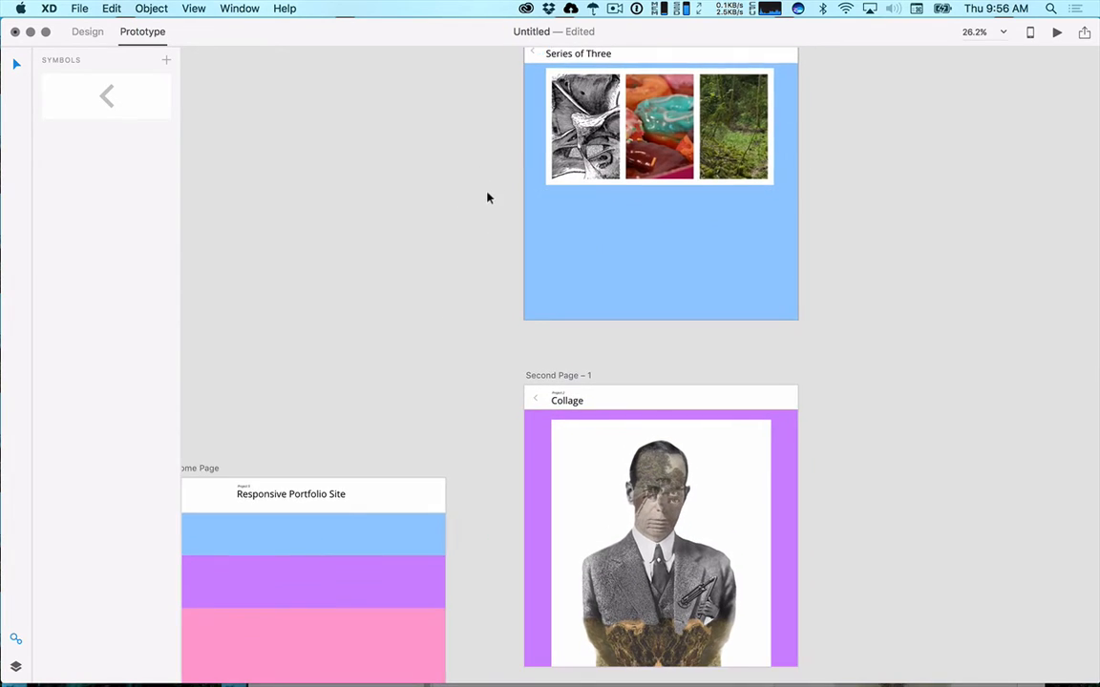
click(535, 71)
drag(536, 70, 446, 449)
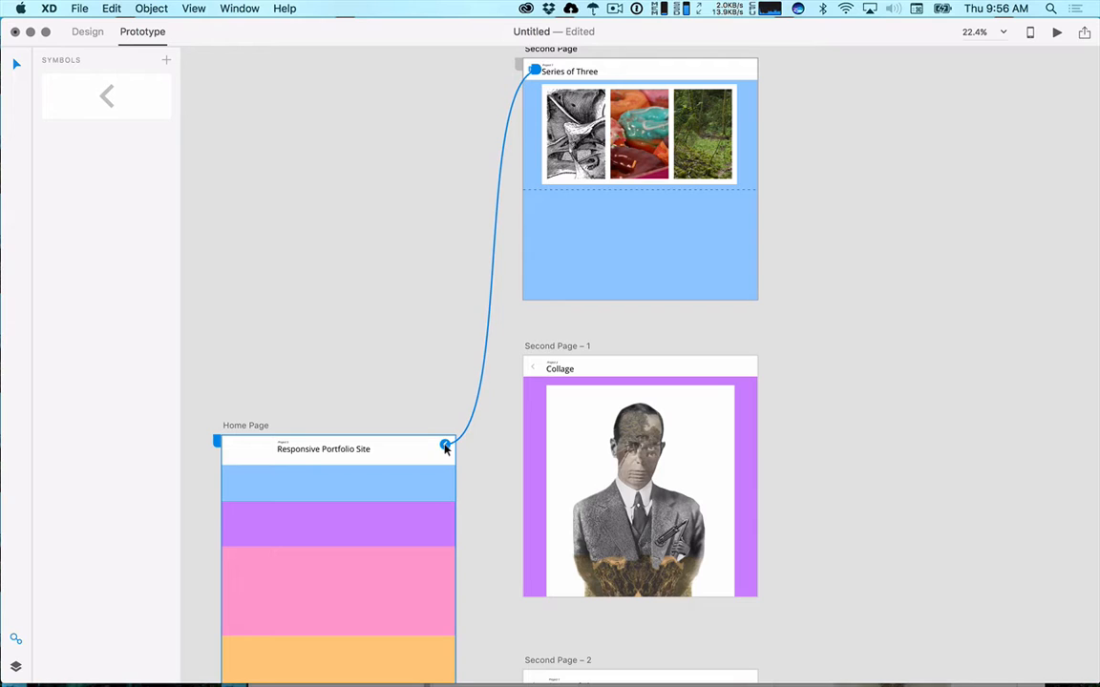
drag(444, 446, 221, 444)
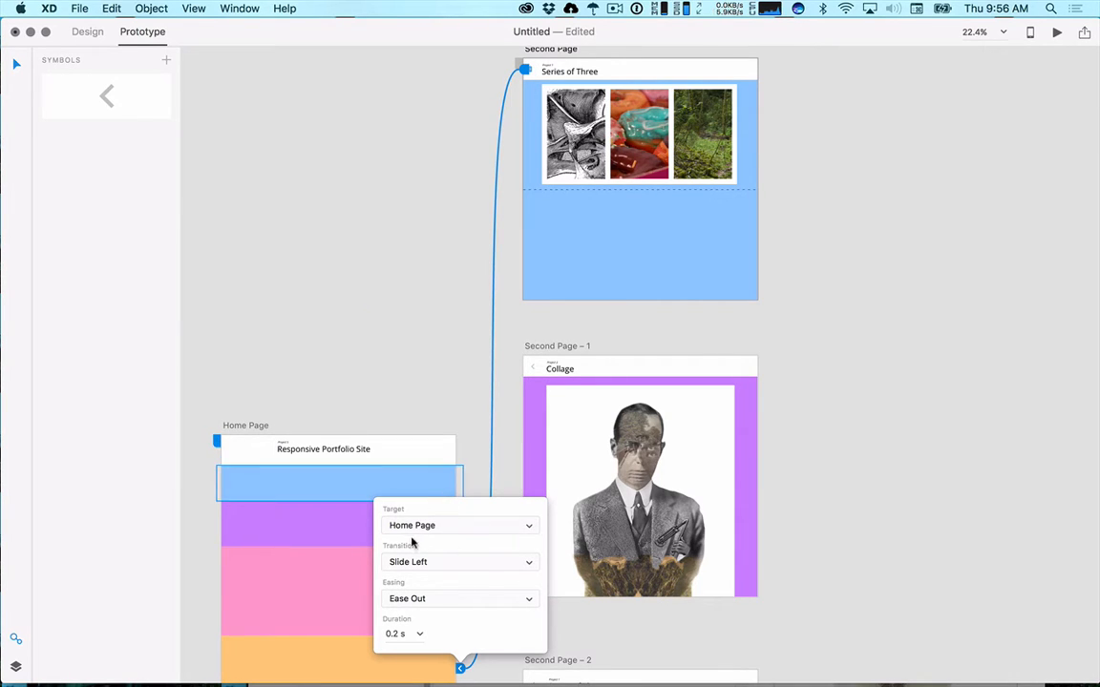
Set the transition of the blue page's back link to Slide Right.
click(431, 563)
click(432, 573)
click(453, 401)
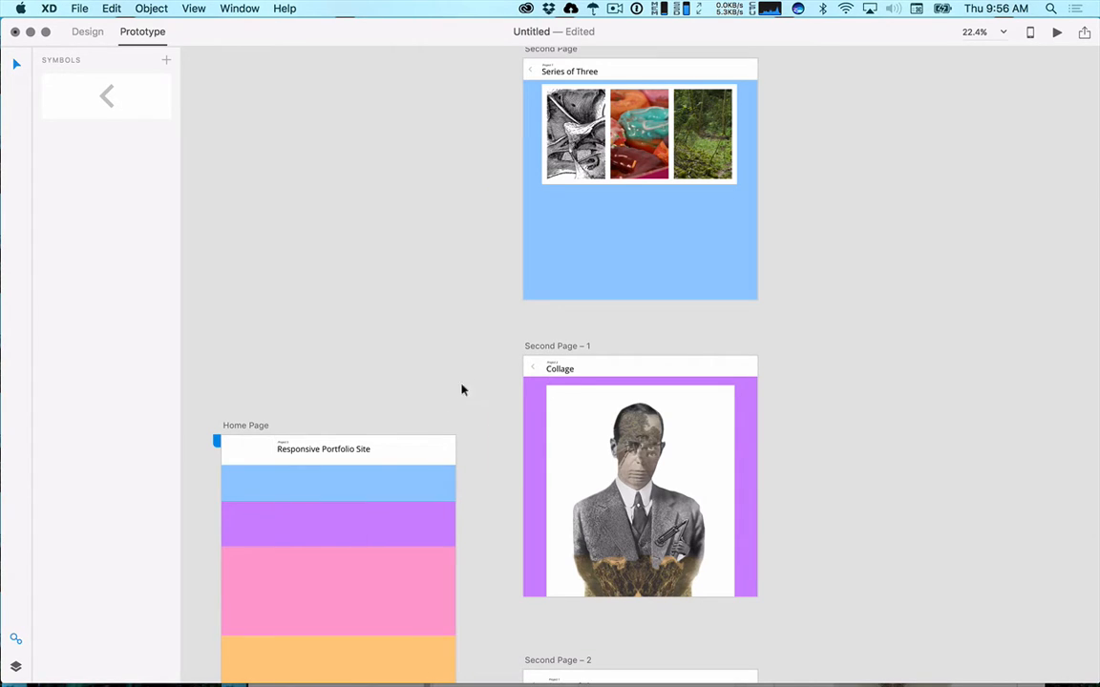
Link the back arrow on the Collage page to the Home Page with the Slide Right transition.
click(543, 371)
drag(537, 368, 394, 479)
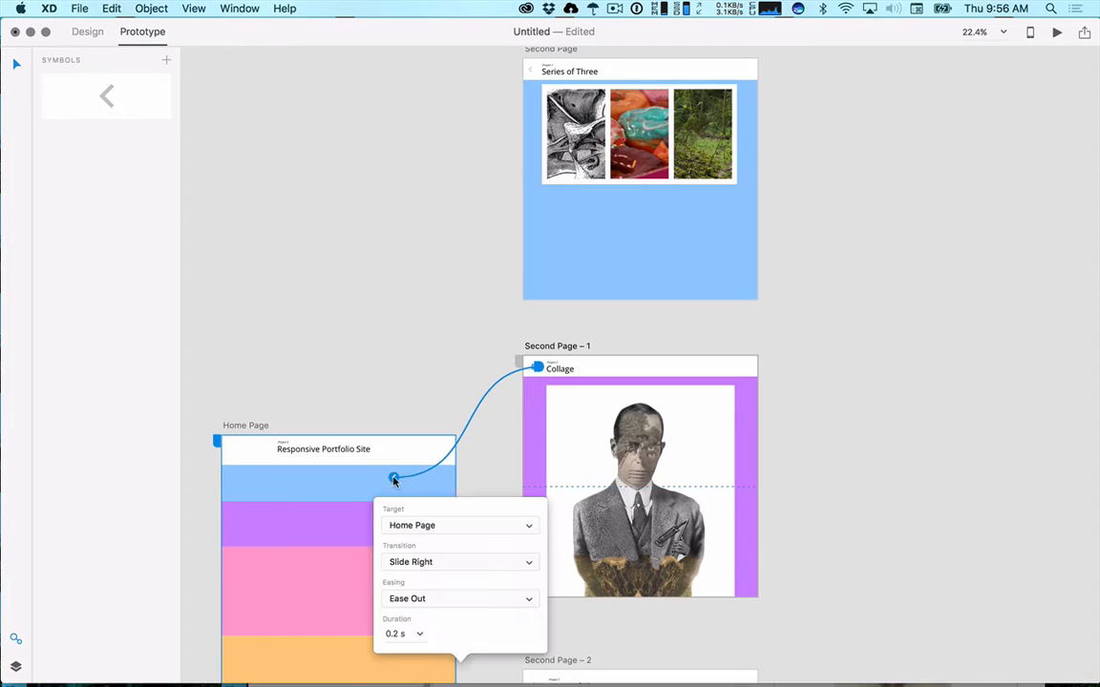
click(478, 359)
Link the back arrow on the pink Second Page – 2 to the Home Page.
drag(945, 559, 924, 281)
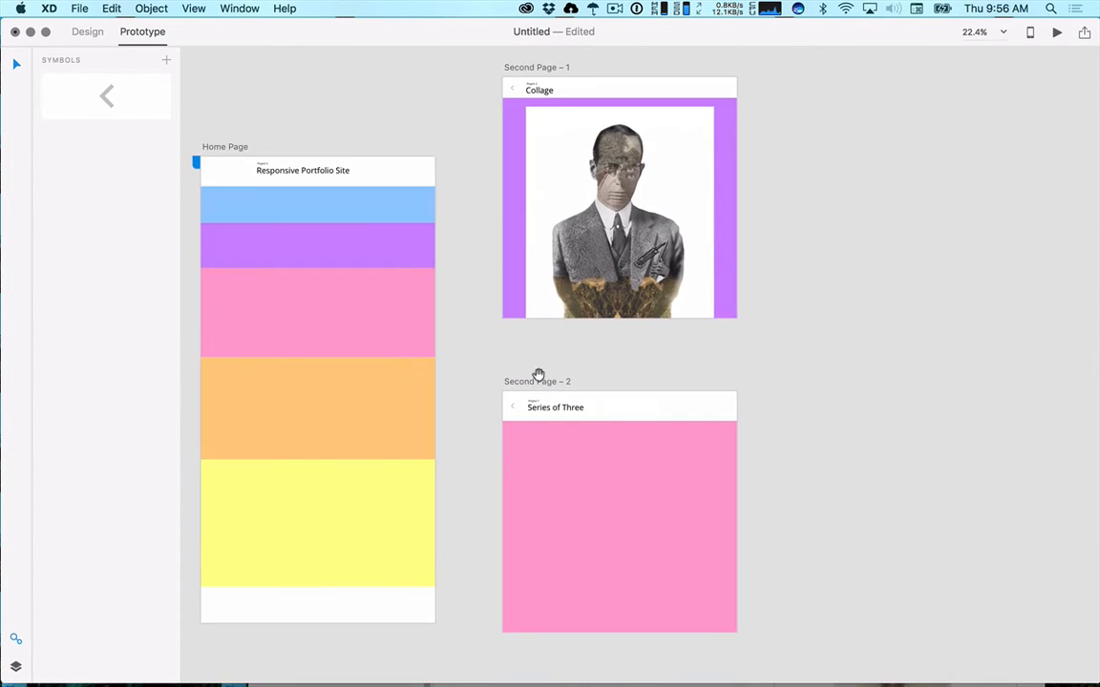
click(510, 409)
drag(516, 407, 401, 332)
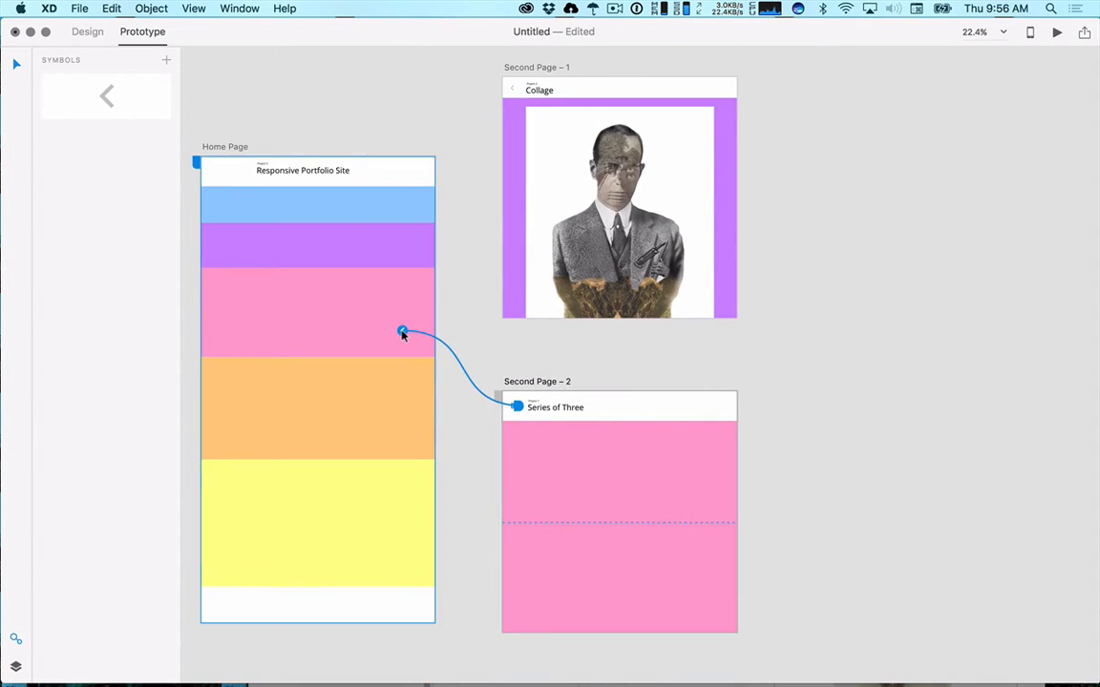
click(901, 469)
Link the back arrow on the orange Second Page – 3 to the Home Page, keeping the Slide Right transition.
scroll(849, 459, down, 5)
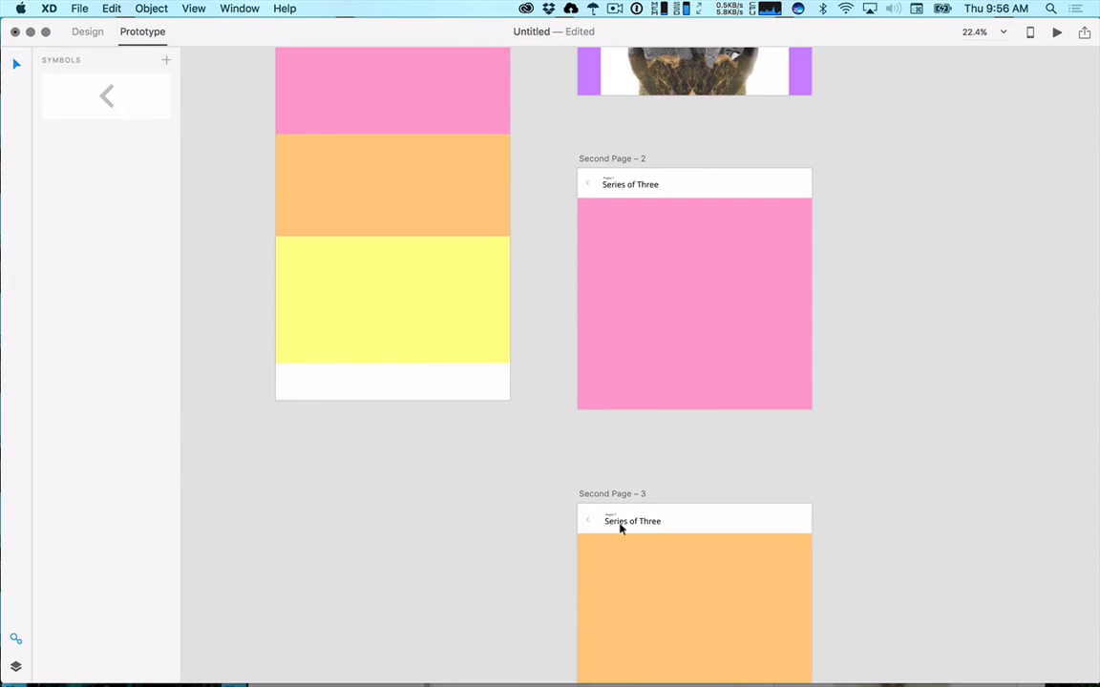
click(589, 519)
drag(587, 520, 496, 296)
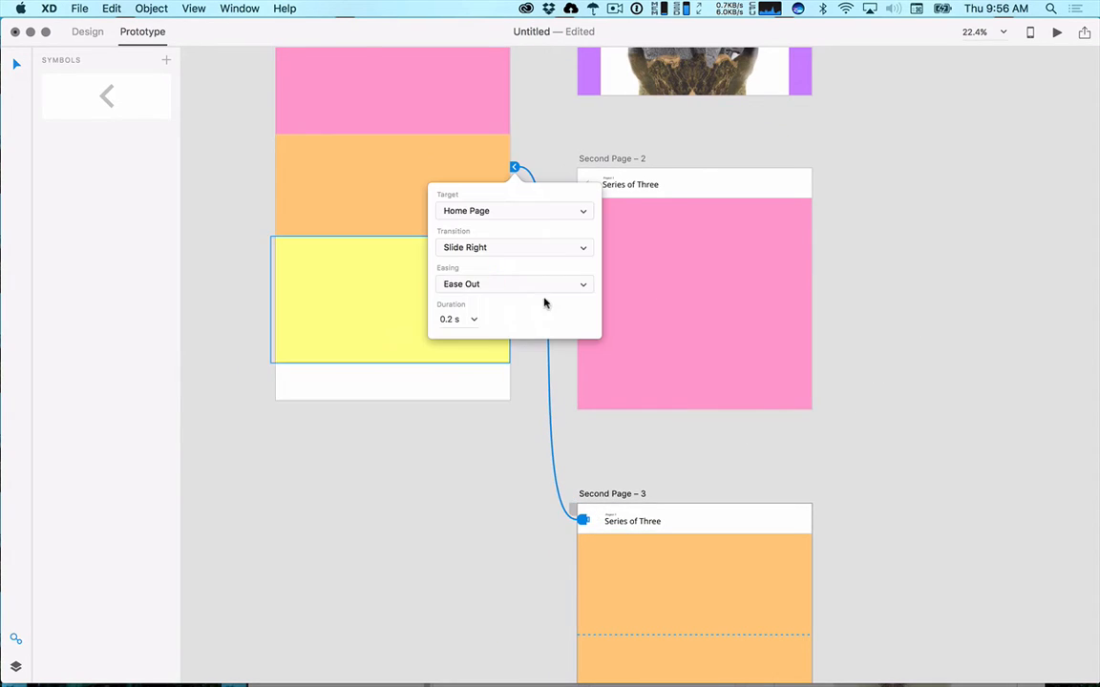
click(595, 135)
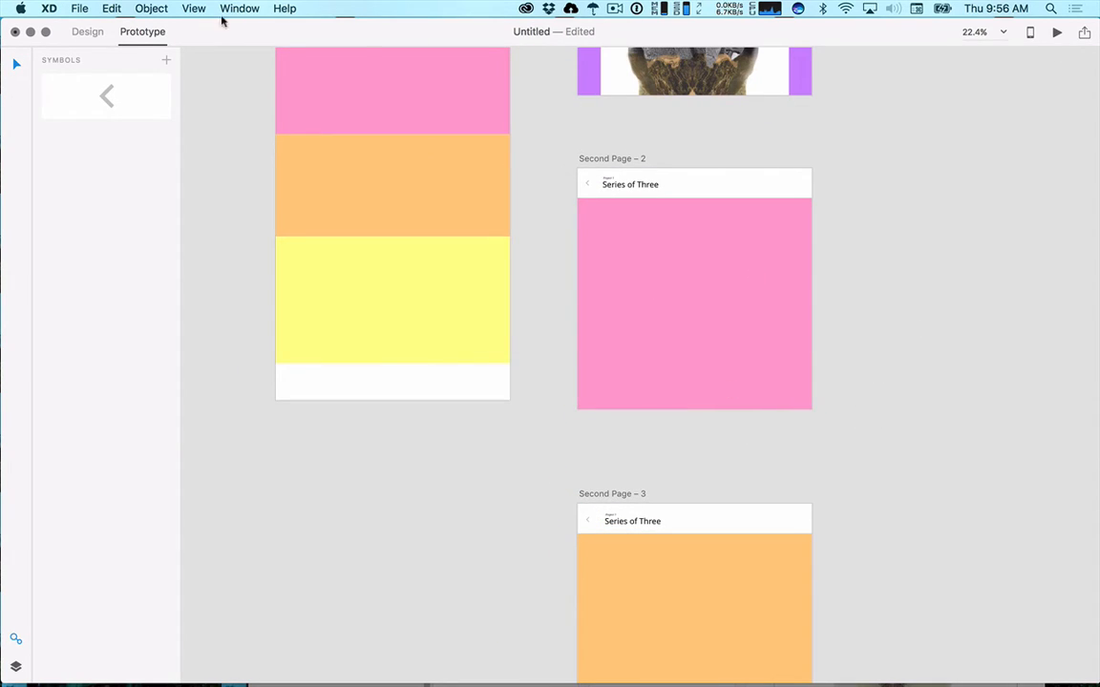
Preview the prototype and test the blue and purple sections' links, returning home with the back arrow each time.
click(1057, 32)
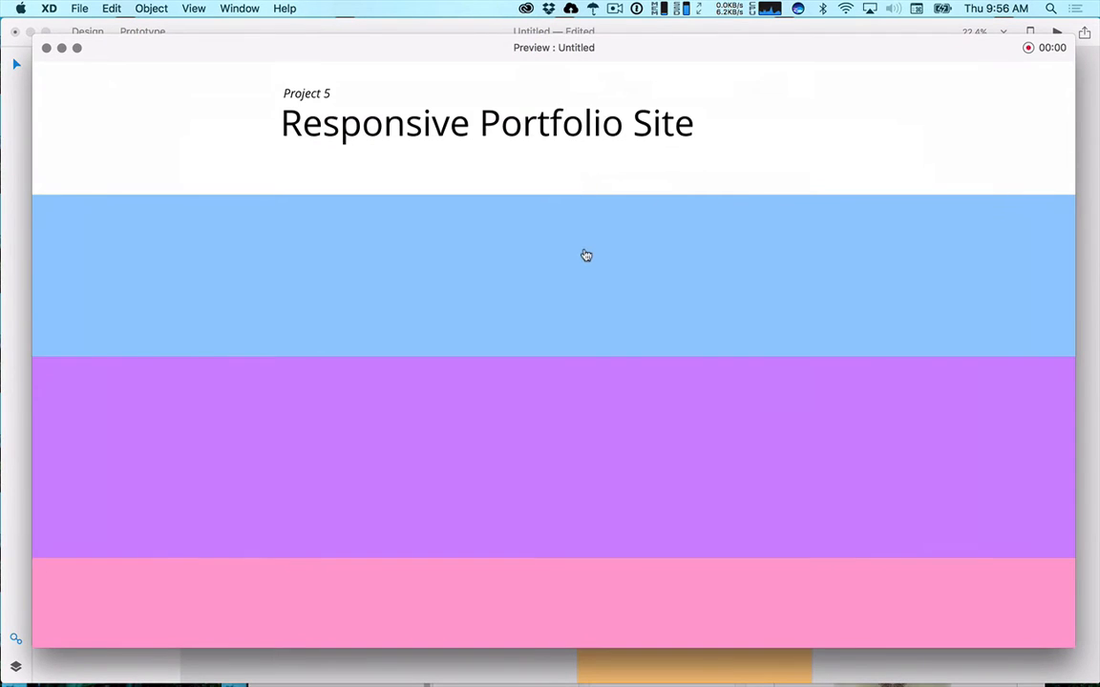
click(525, 226)
click(60, 112)
click(564, 495)
click(75, 115)
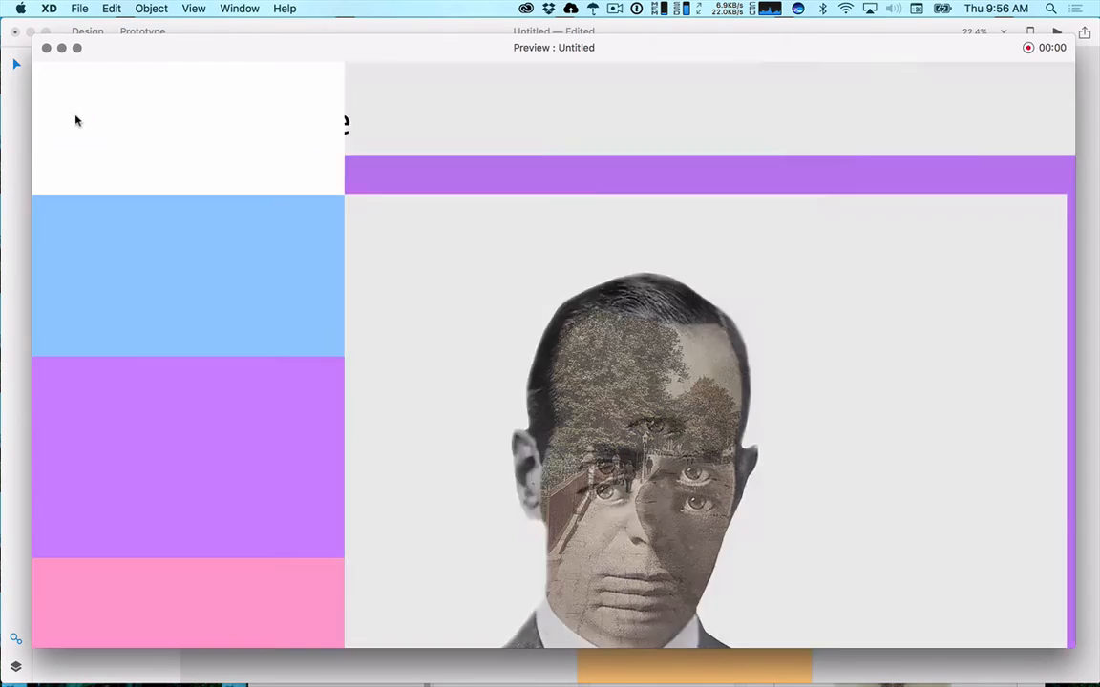
Test the pink and orange sections' links and back arrows, then close the preview and return to design mode.
scroll(422, 545, down, 2)
click(421, 546)
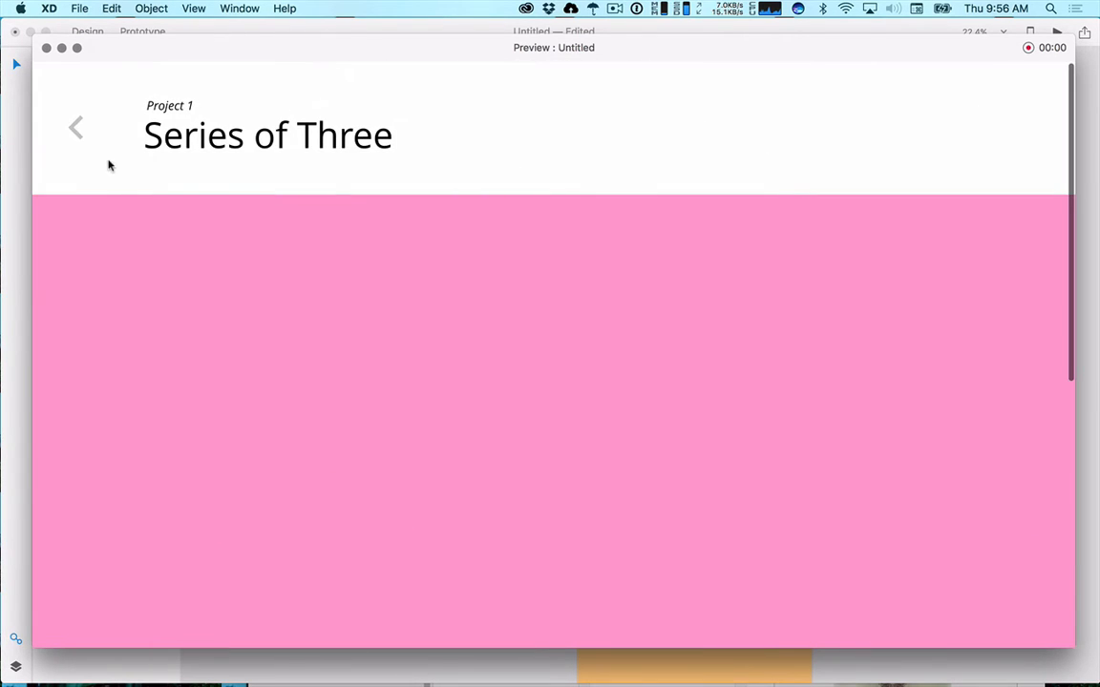
click(69, 120)
scroll(479, 442, down, 3)
scroll(479, 443, down, 6)
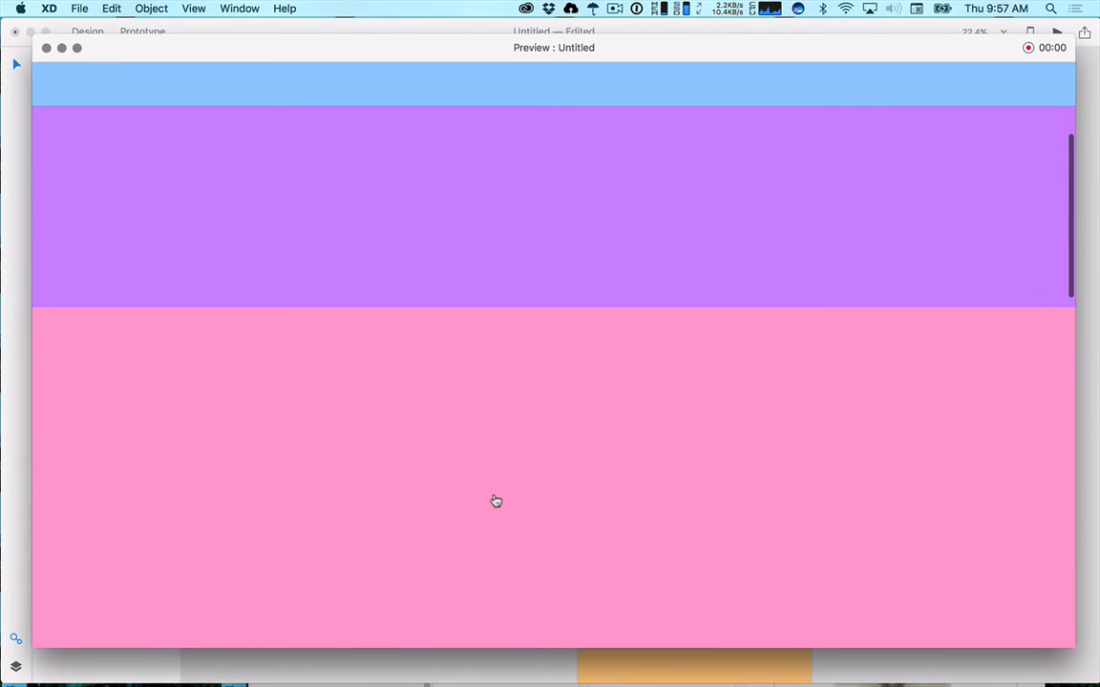
click(494, 501)
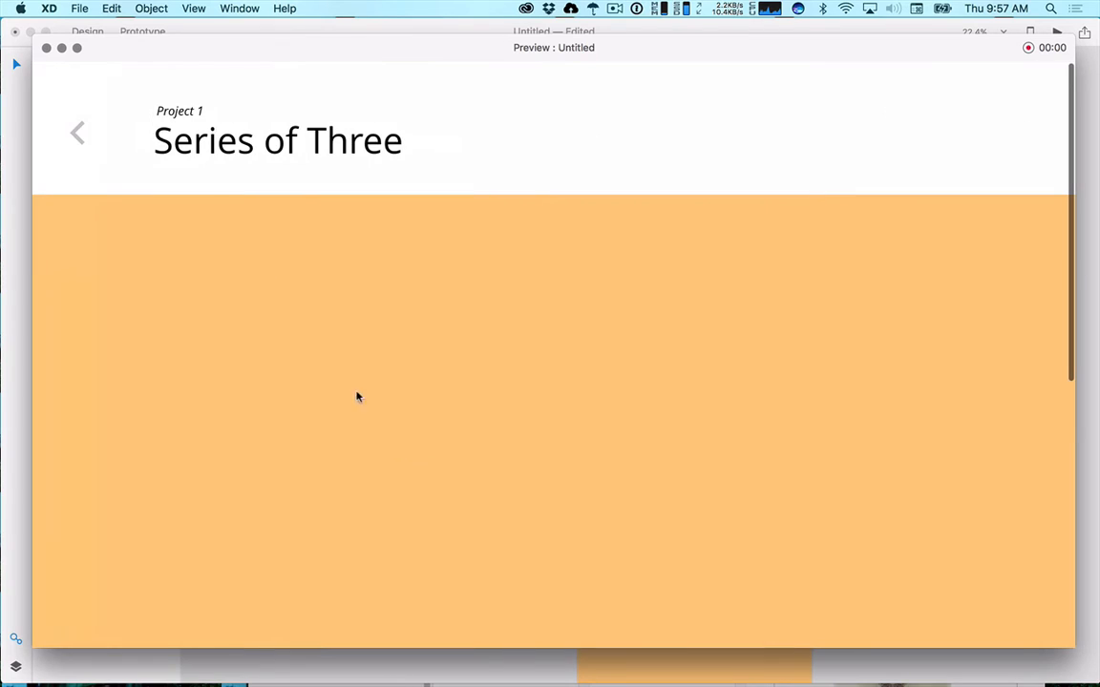
click(78, 139)
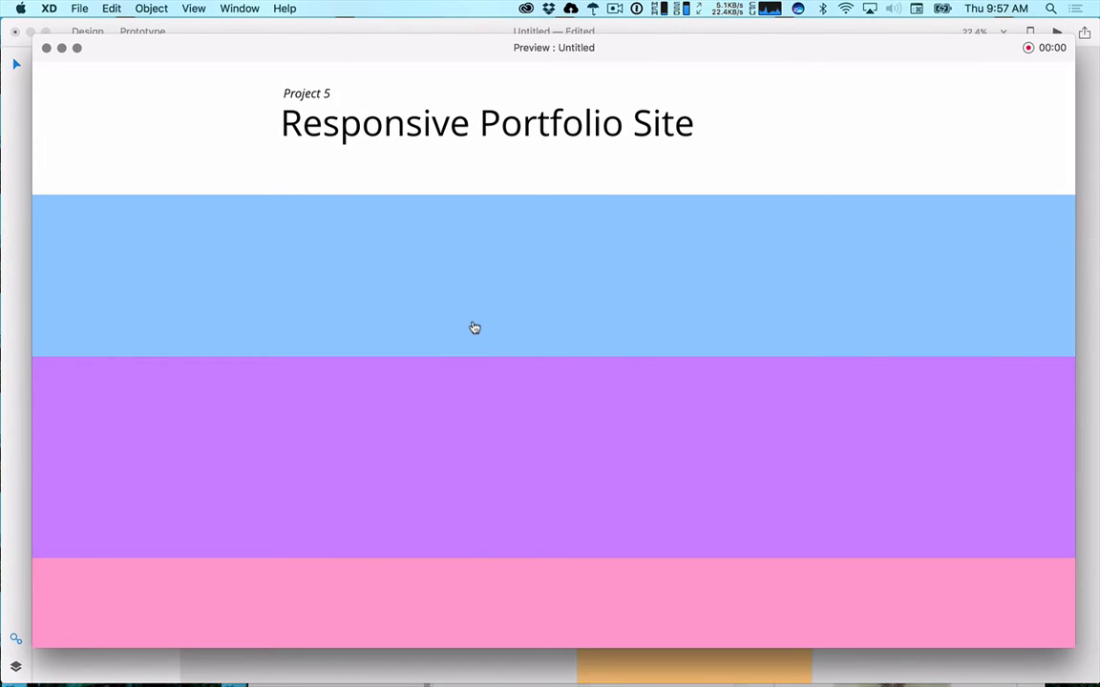
click(44, 50)
click(85, 35)
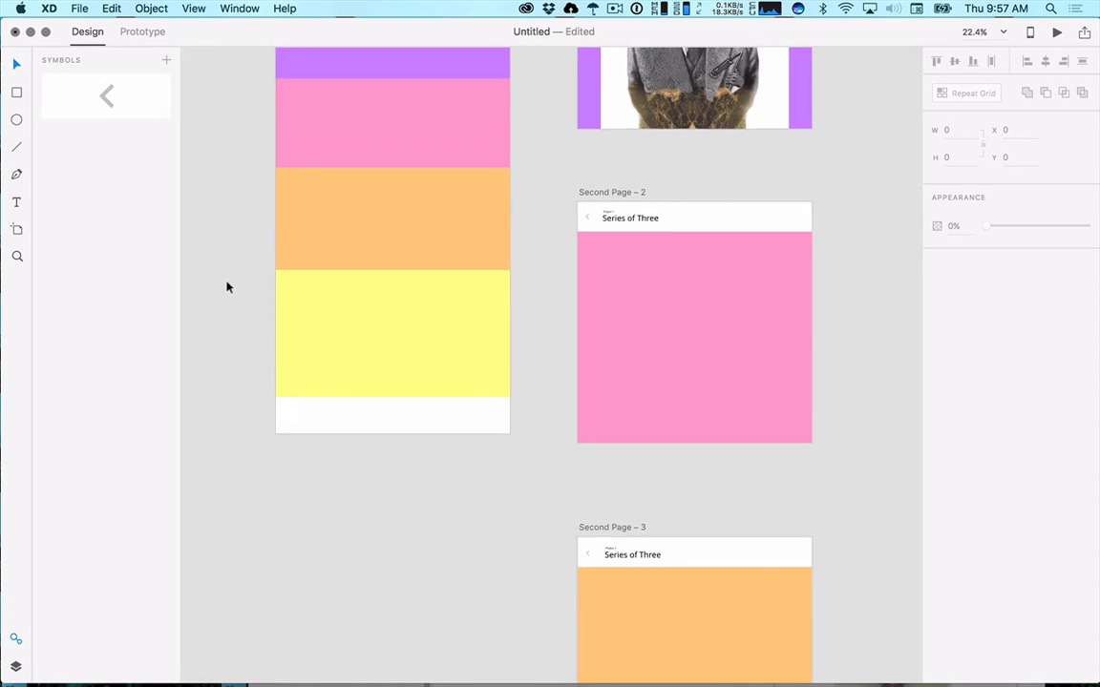
Examine the artboard layout and reveal all prototype links between the Home Page and the project pages at once.
scroll(227, 286, up, 3)
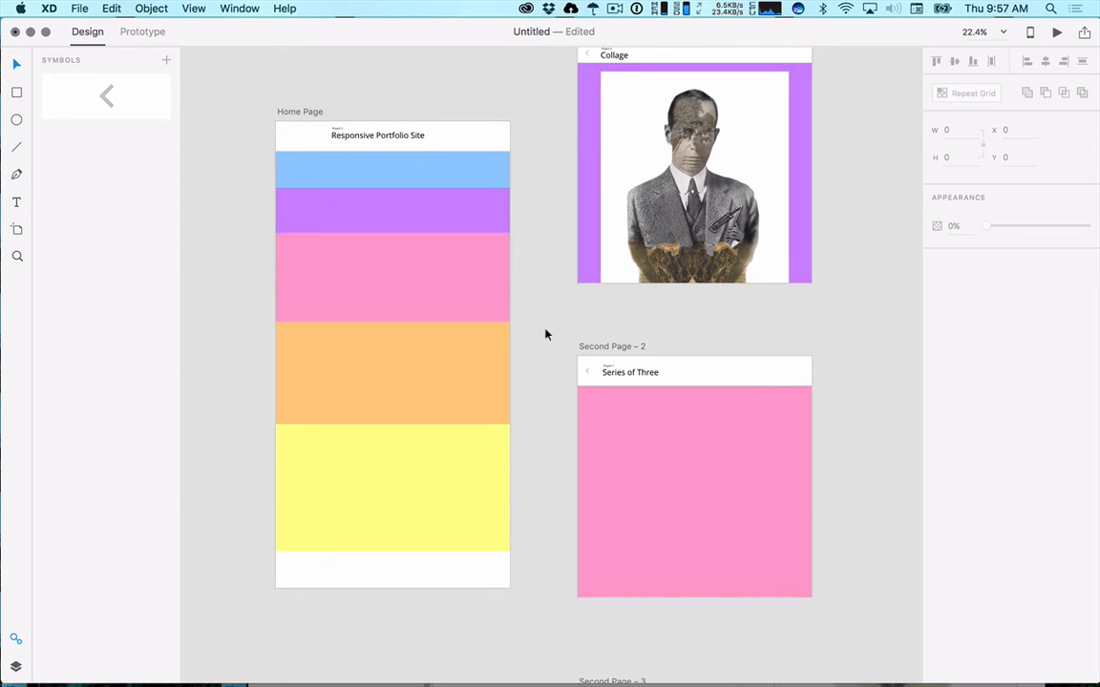
scroll(517, 459, down, 5)
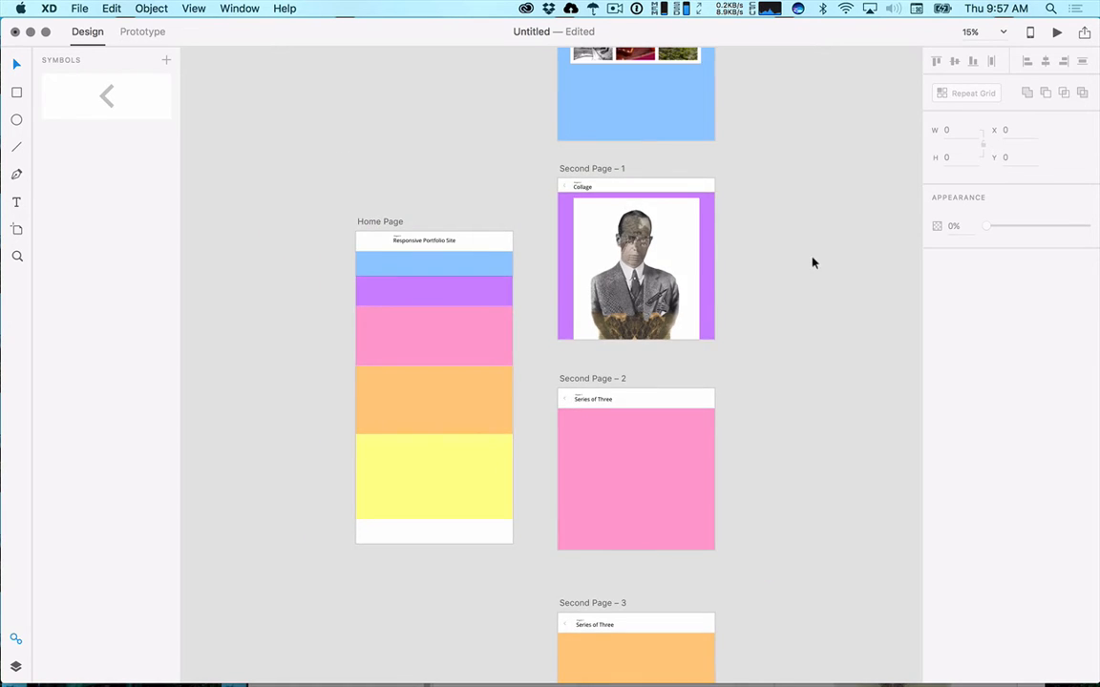
scroll(812, 259, up, 3)
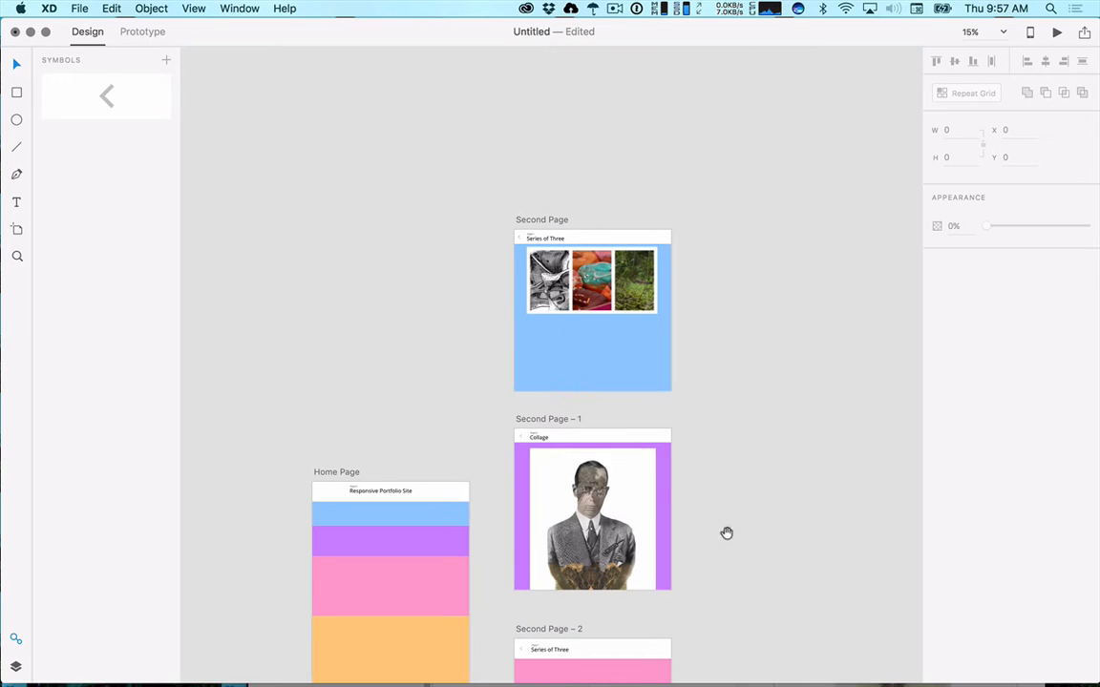
scroll(727, 530, down, 2)
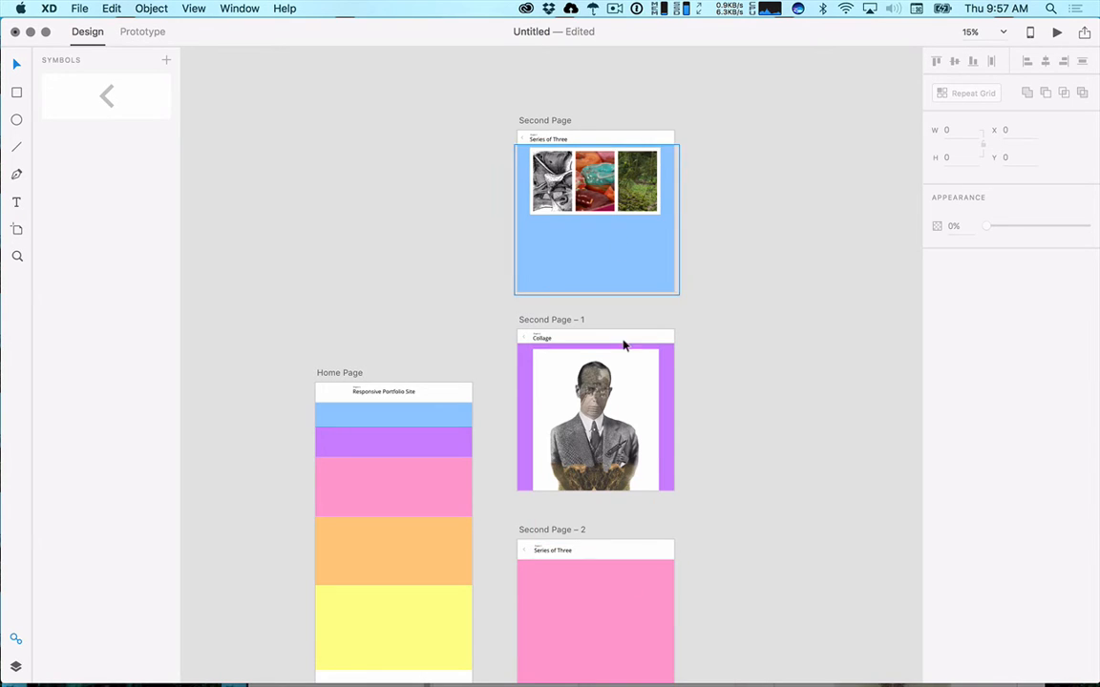
scroll(458, 404, up, 3)
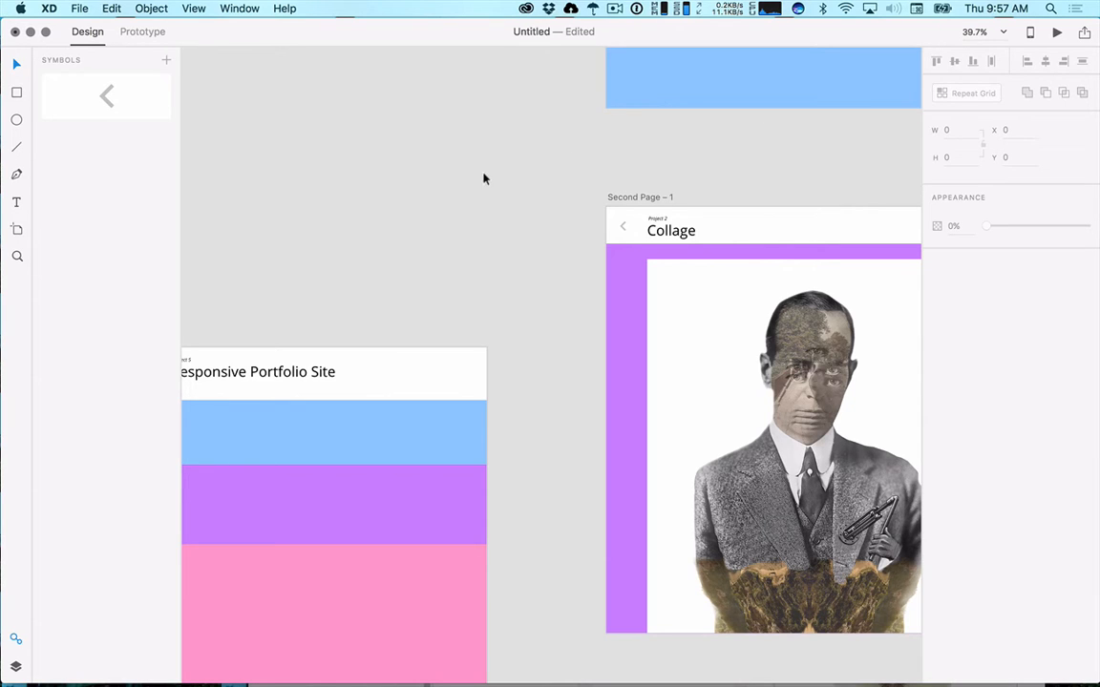
scroll(468, 253, down, 5)
click(141, 33)
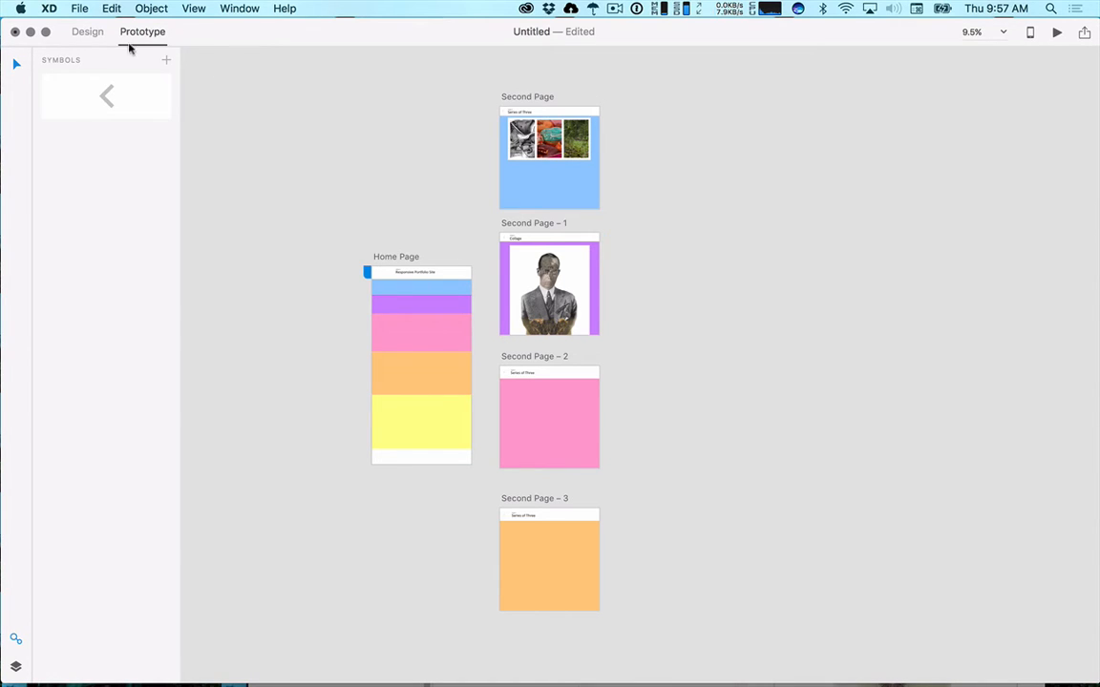
drag(255, 102, 694, 446)
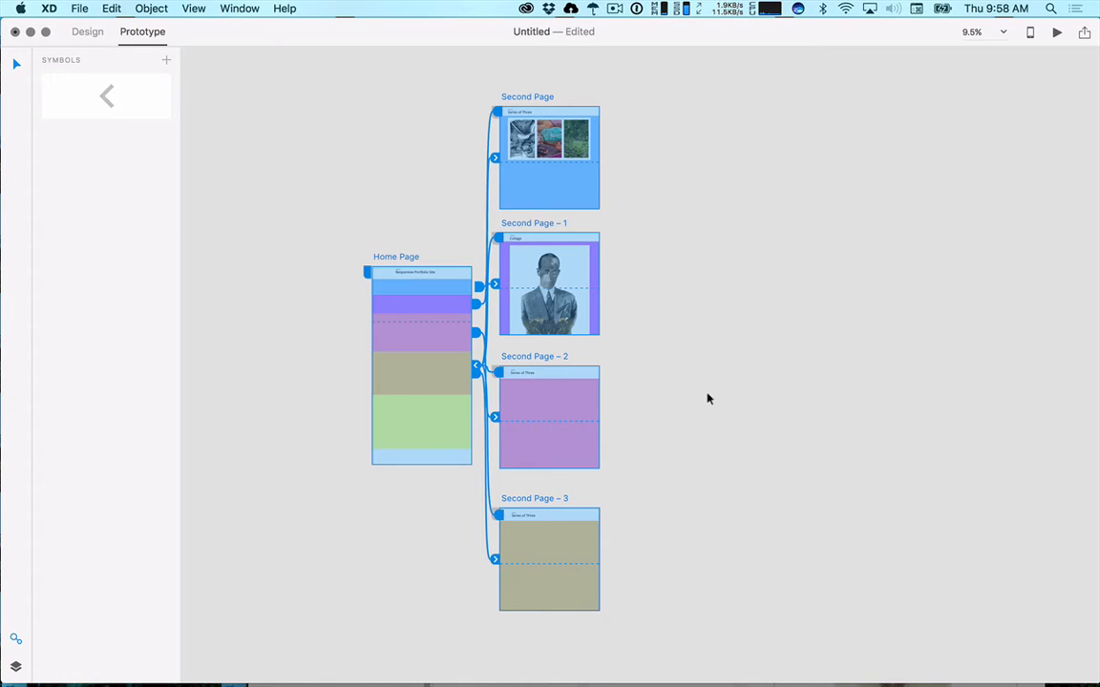
Inspect the transition options of the pink section's link to Second Page – 2, then close them without changing anything.
click(495, 418)
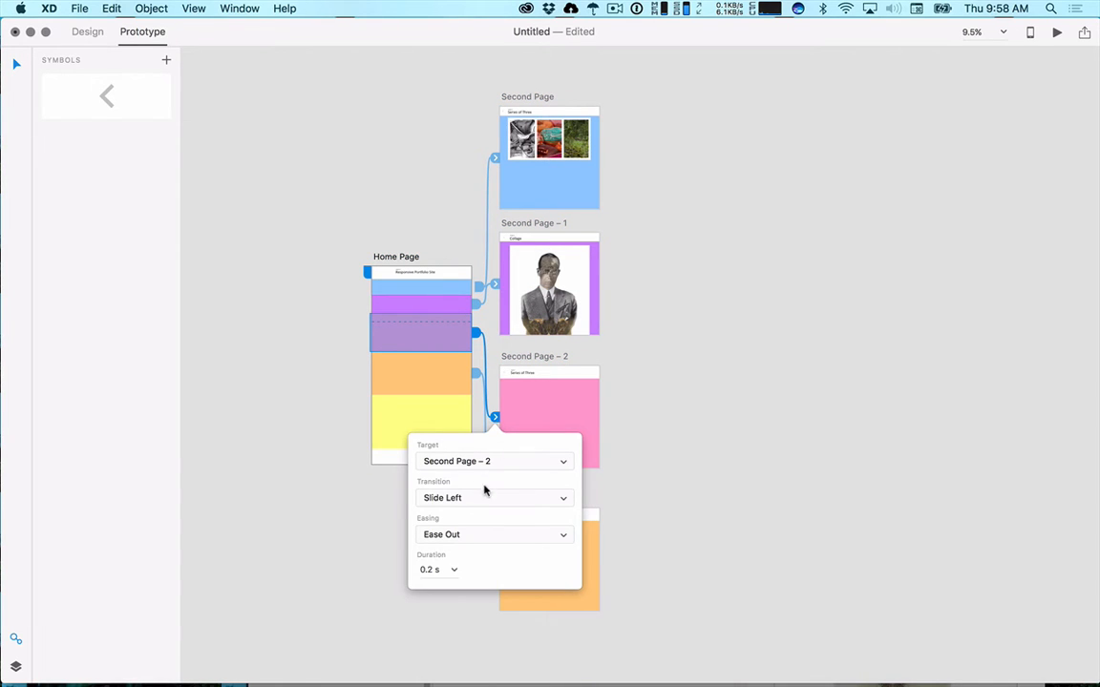
click(484, 498)
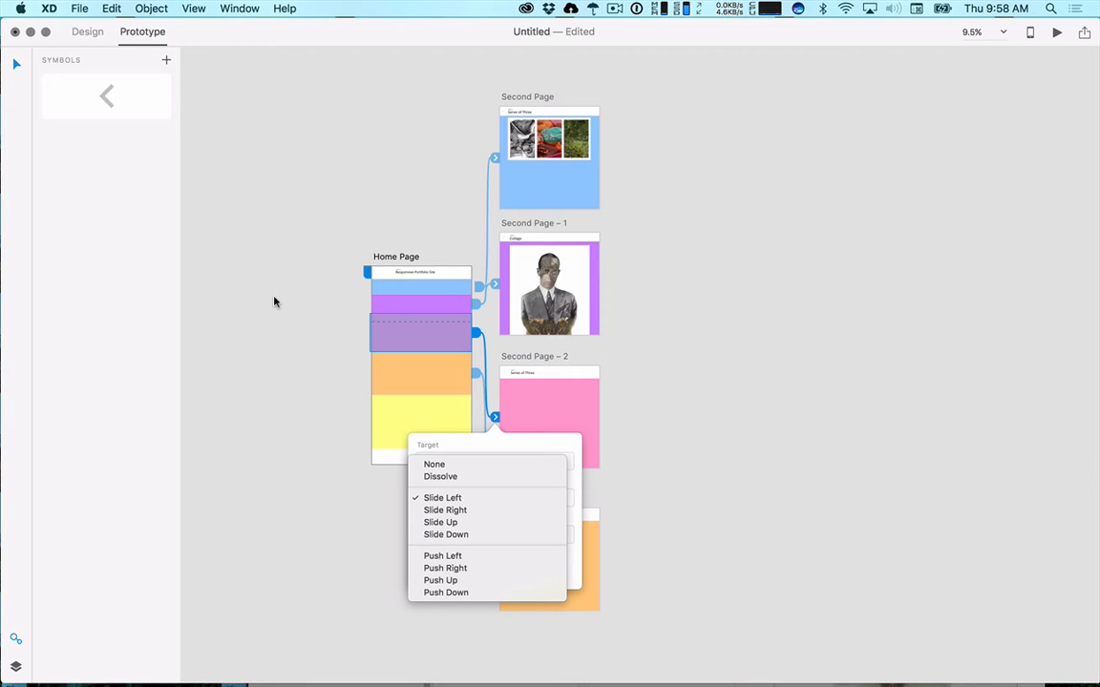
click(284, 262)
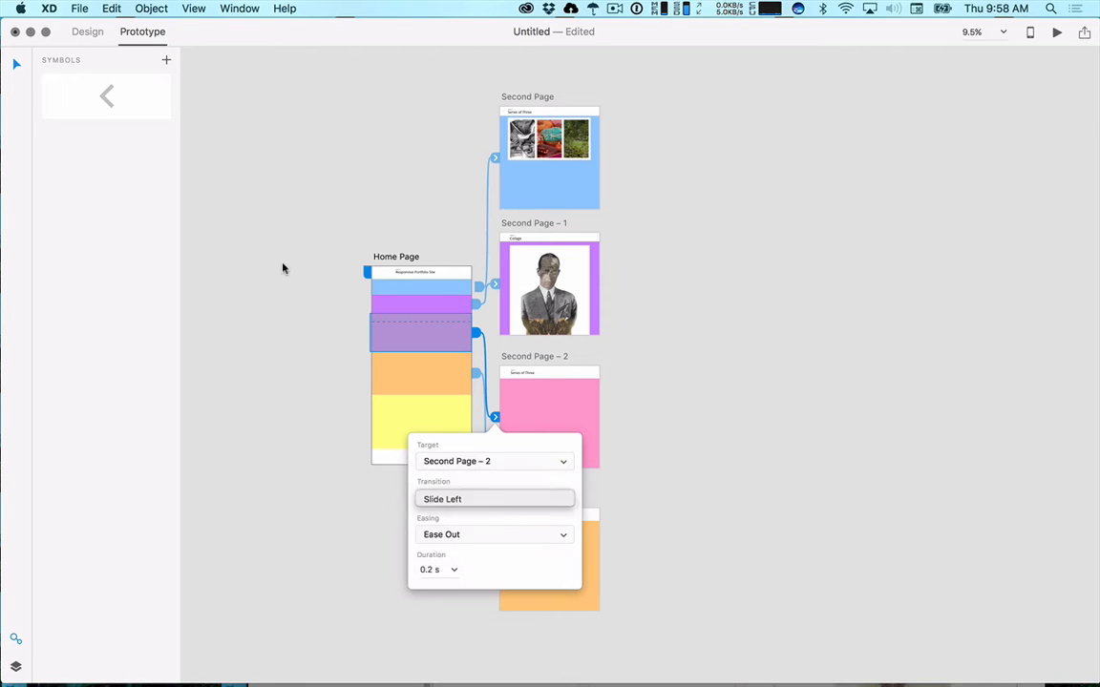
click(286, 286)
Return to design mode and place a duplicate of the purple Second Page – 1 artboard beside the original, level with it.
click(563, 326)
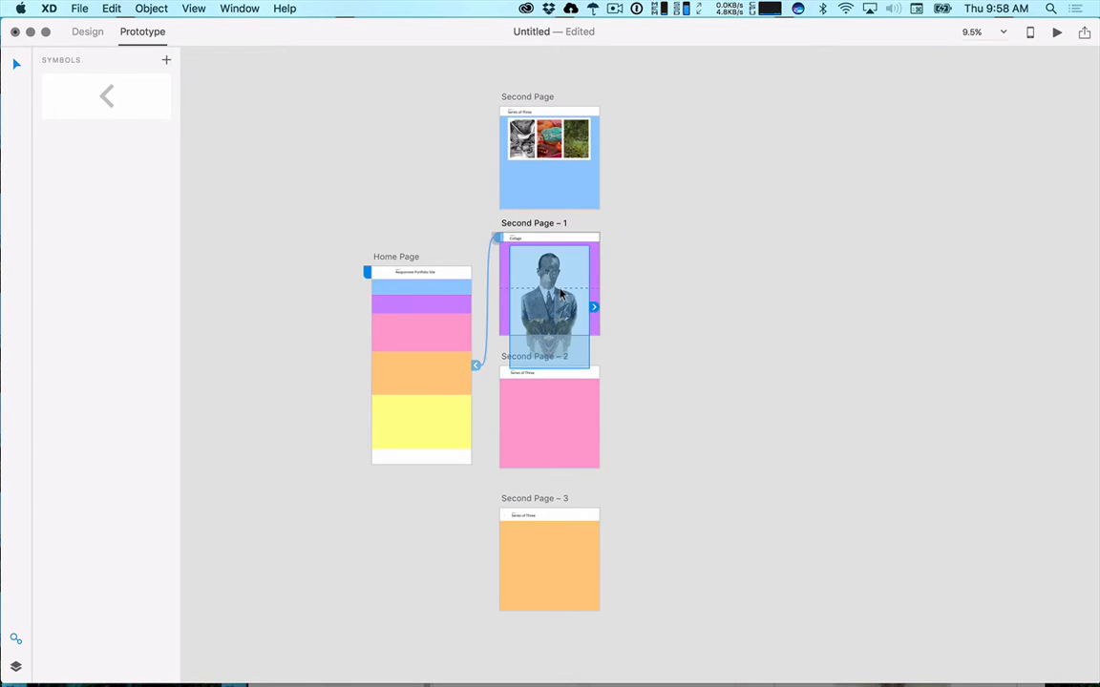
click(88, 32)
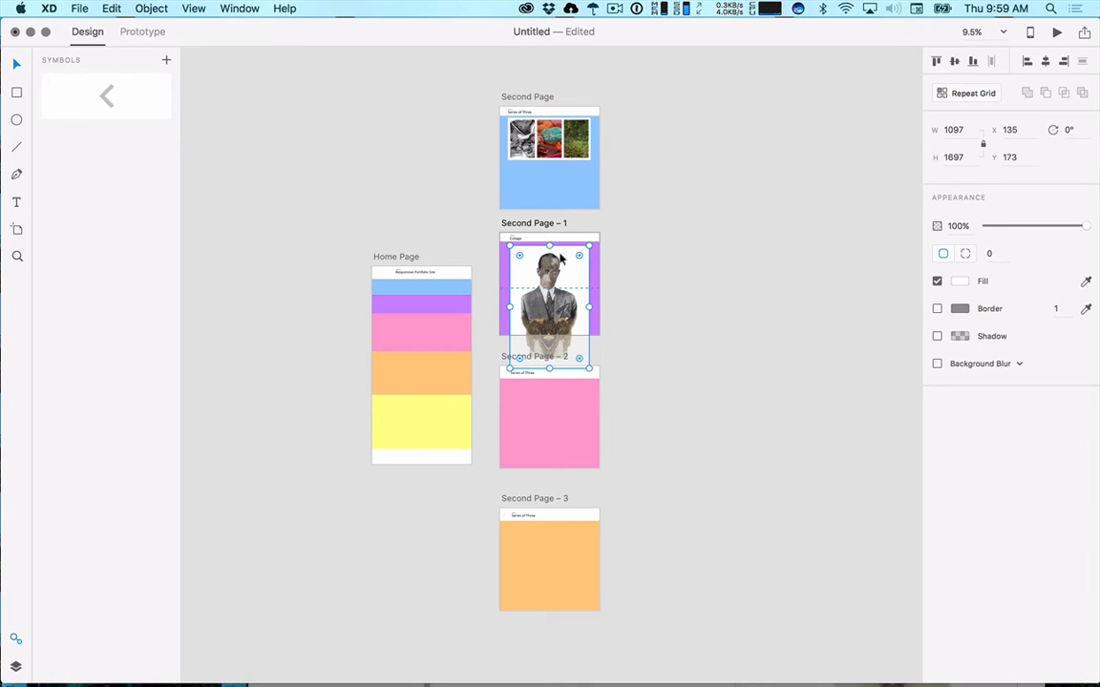
click(593, 289)
click(506, 223)
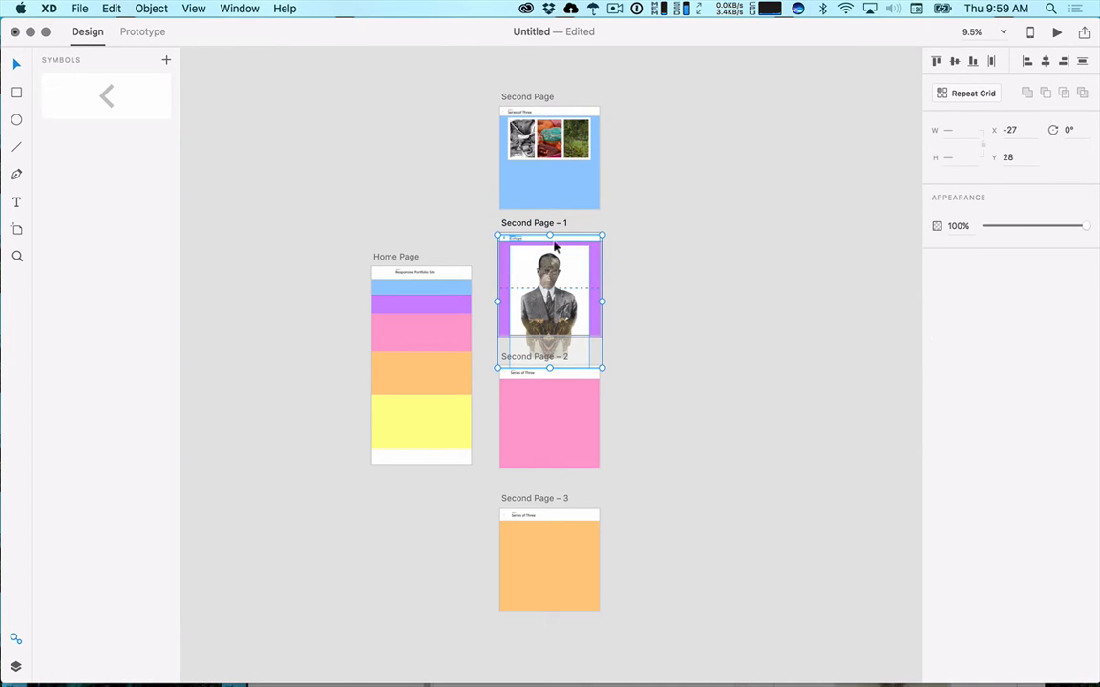
drag(545, 226, 676, 223)
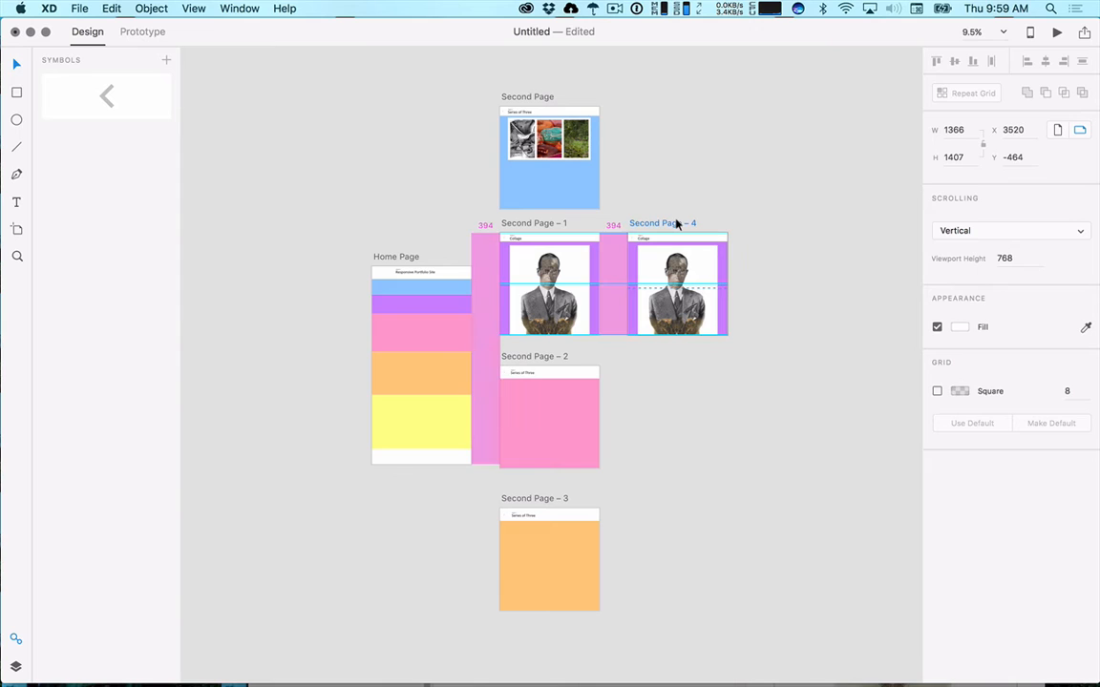
Scale the collage image on Second Page – 1 down to a small centred thumbnail, keeping the large image on the duplicate page.
click(581, 277)
drag(589, 370, 551, 286)
click(645, 272)
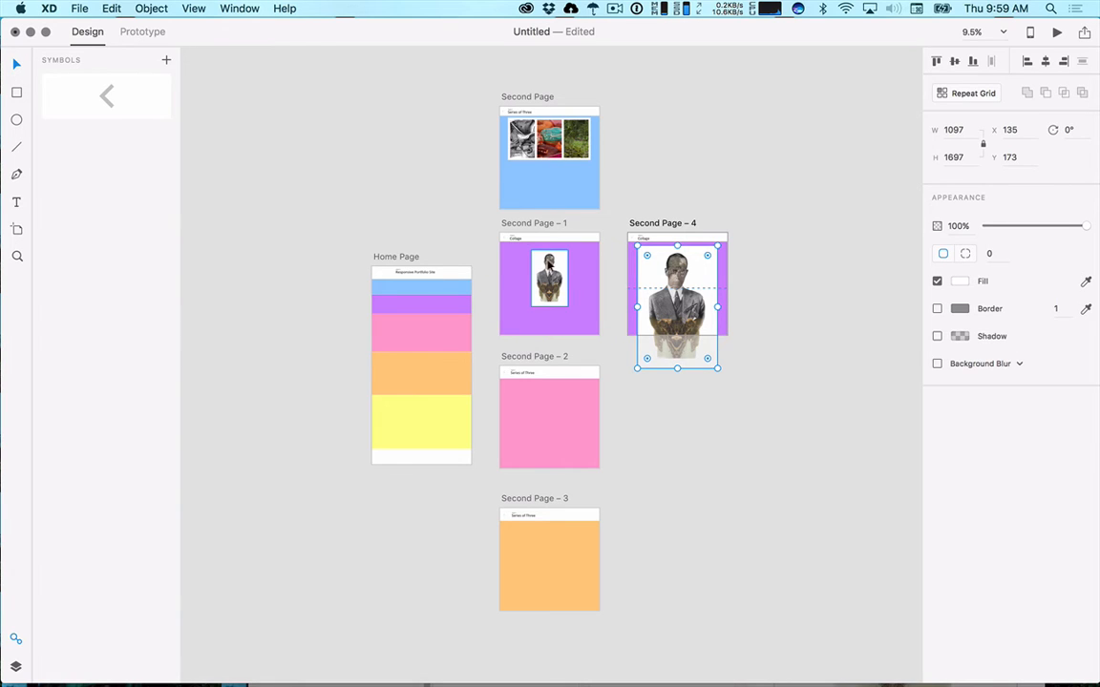
In prototype mode, link the collage thumbnail on Second Page – 1 to the duplicate page, Second Page – 4.
click(143, 31)
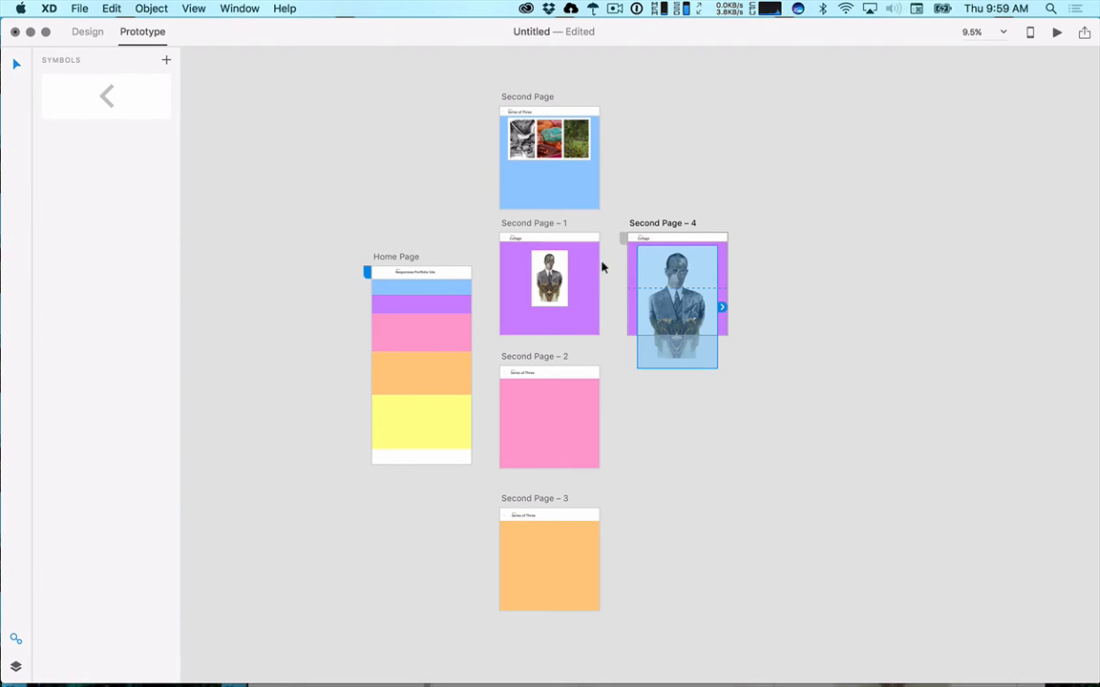
click(554, 277)
drag(571, 279, 666, 299)
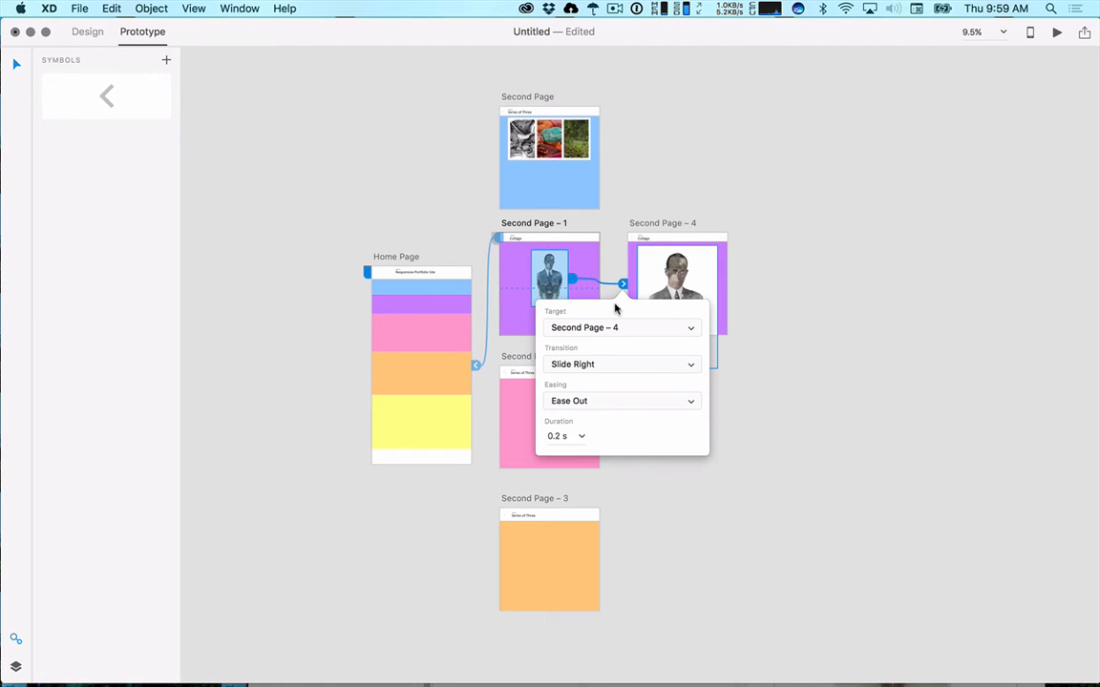
Set the thumbnail link's transition to Dissolve and close the link settings.
click(592, 364)
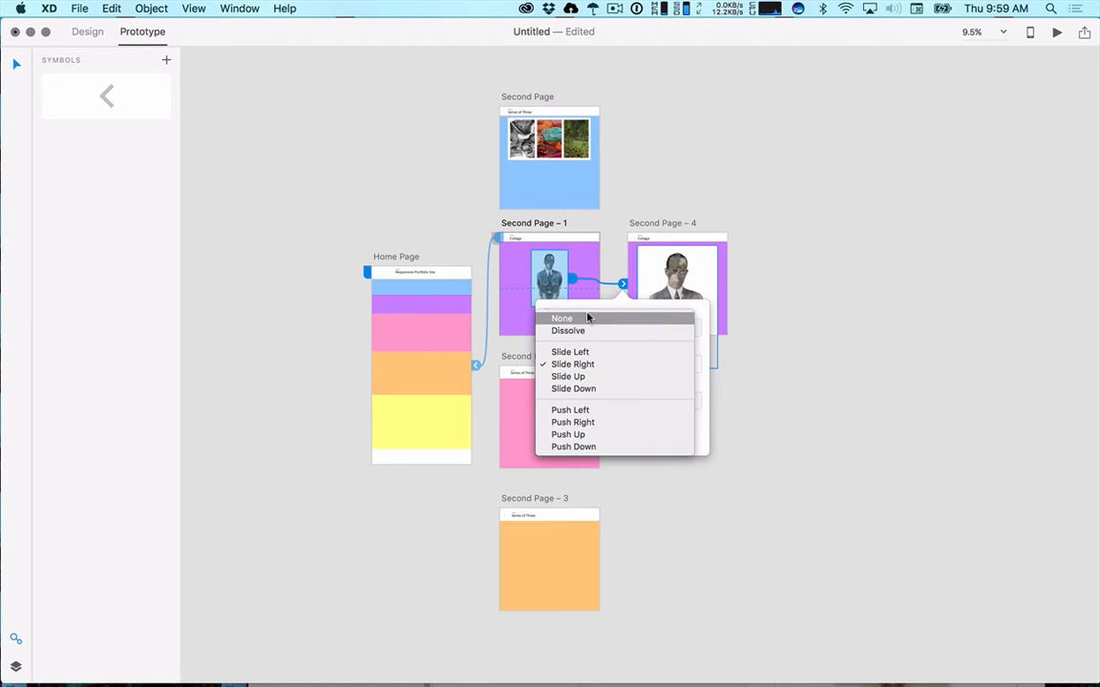
click(589, 317)
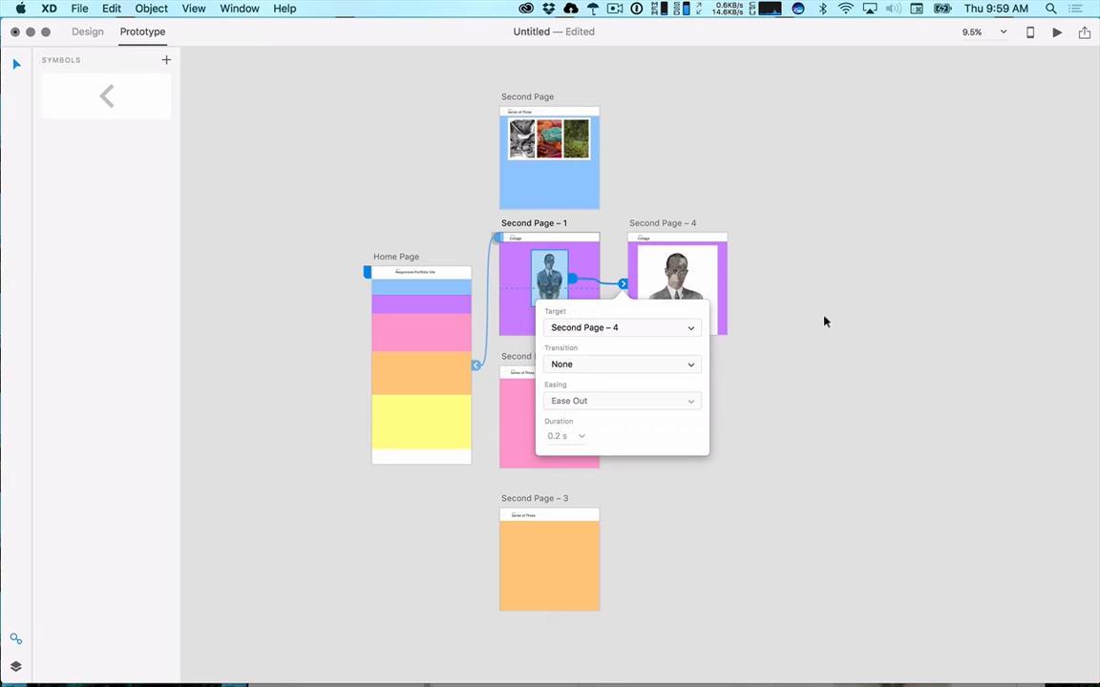
click(618, 363)
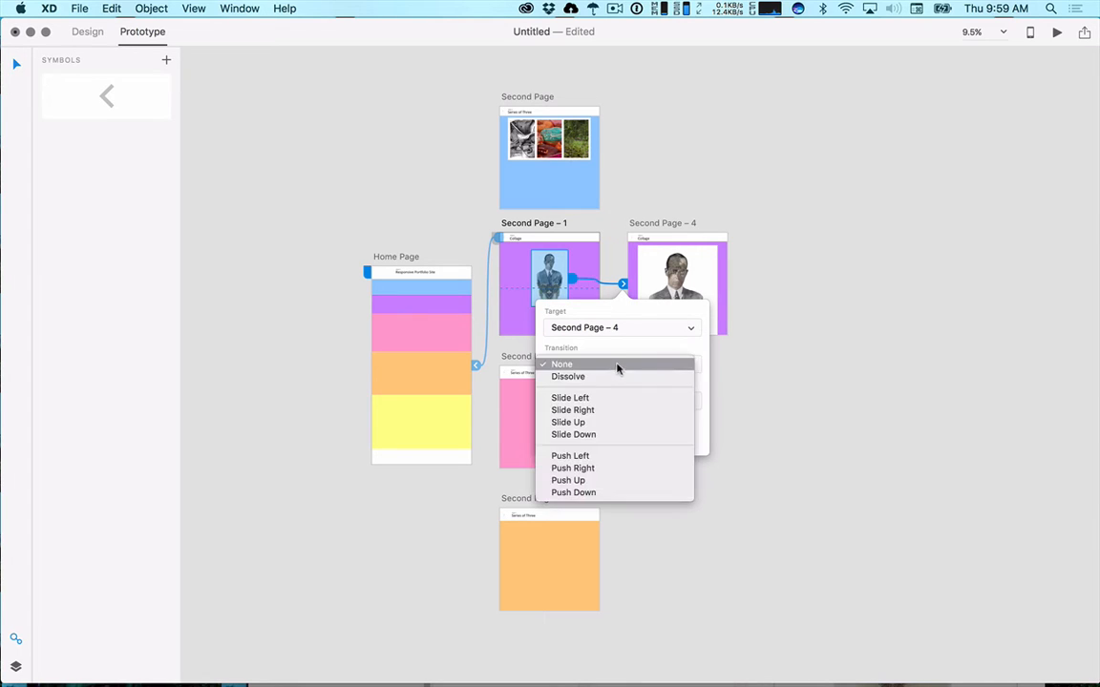
click(641, 377)
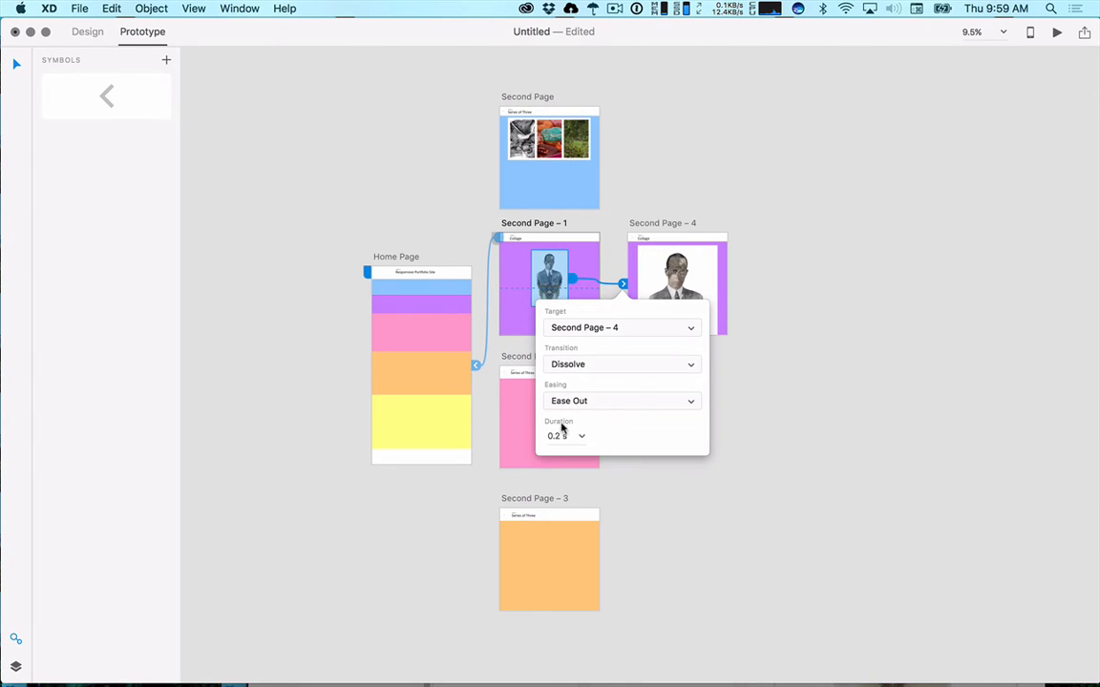
click(562, 436)
key(Right)
click(686, 371)
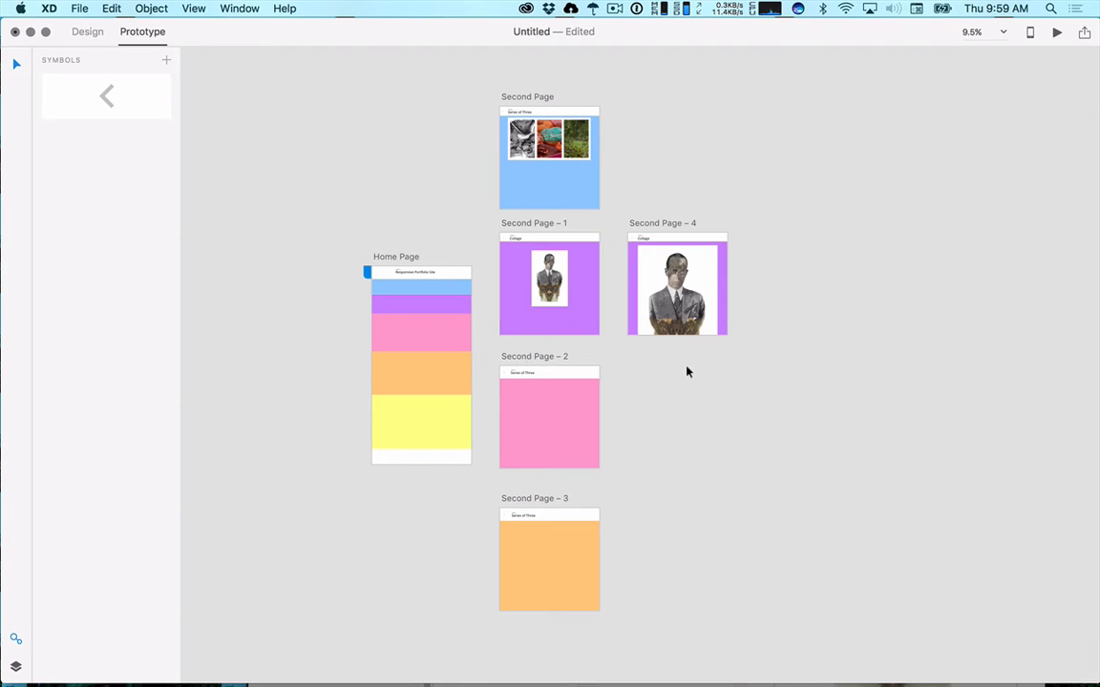
Preview the prototype, test the purple section's link and the thumbnail's link to the enlarged collage, then close the preview.
click(1058, 34)
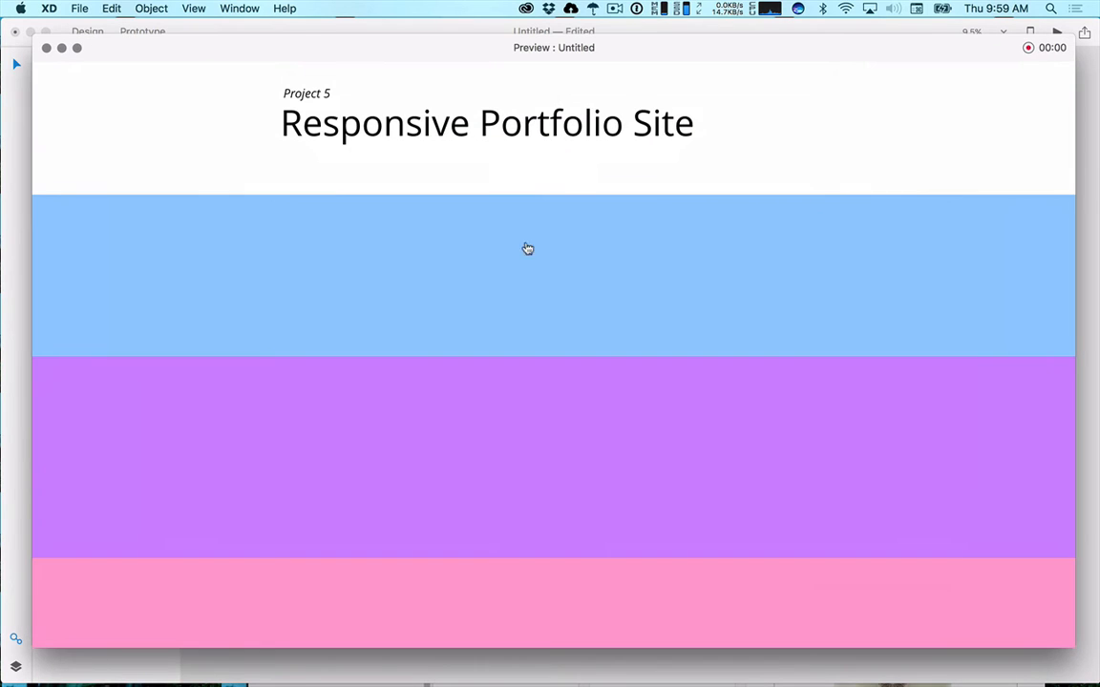
click(554, 431)
click(457, 343)
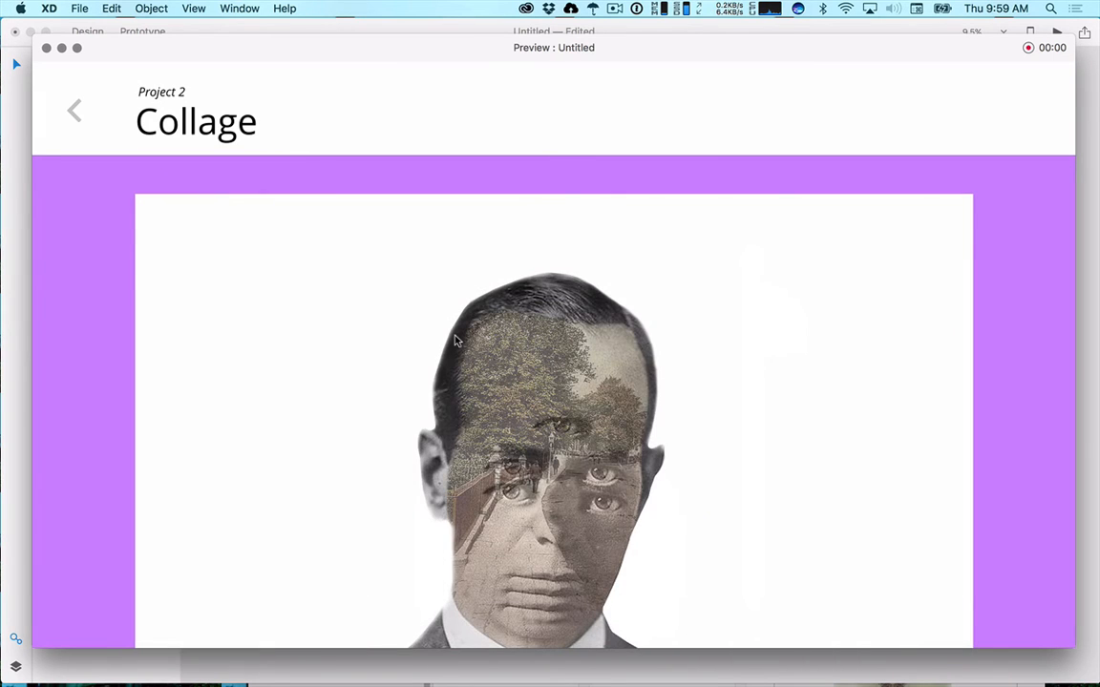
scroll(478, 363, down, 5)
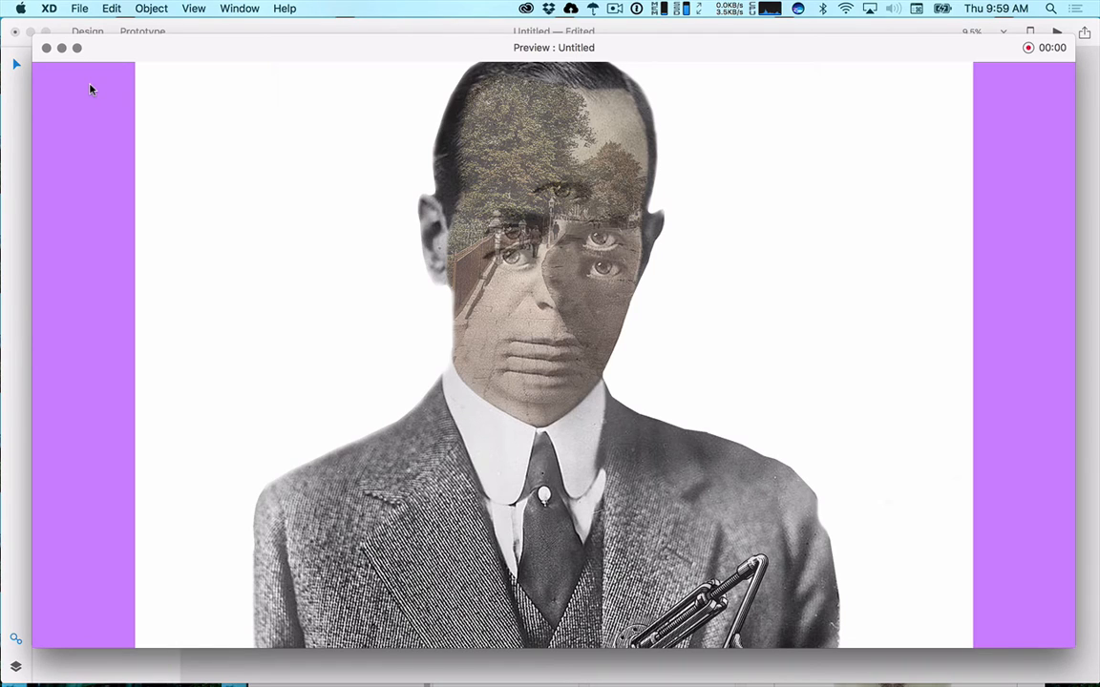
click(46, 48)
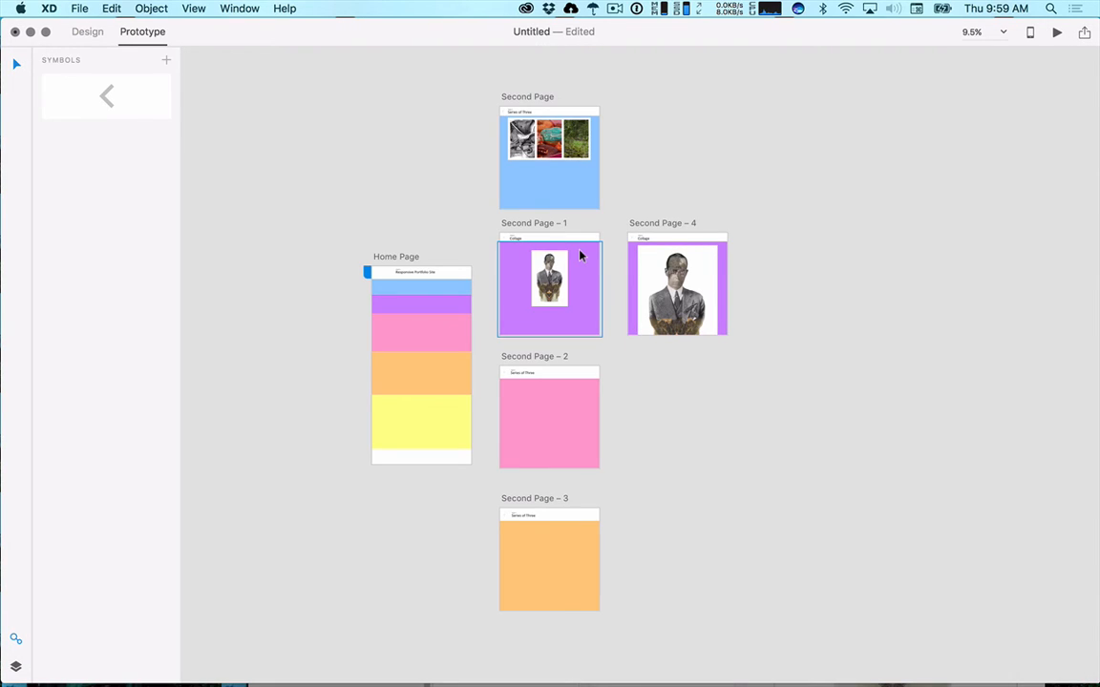